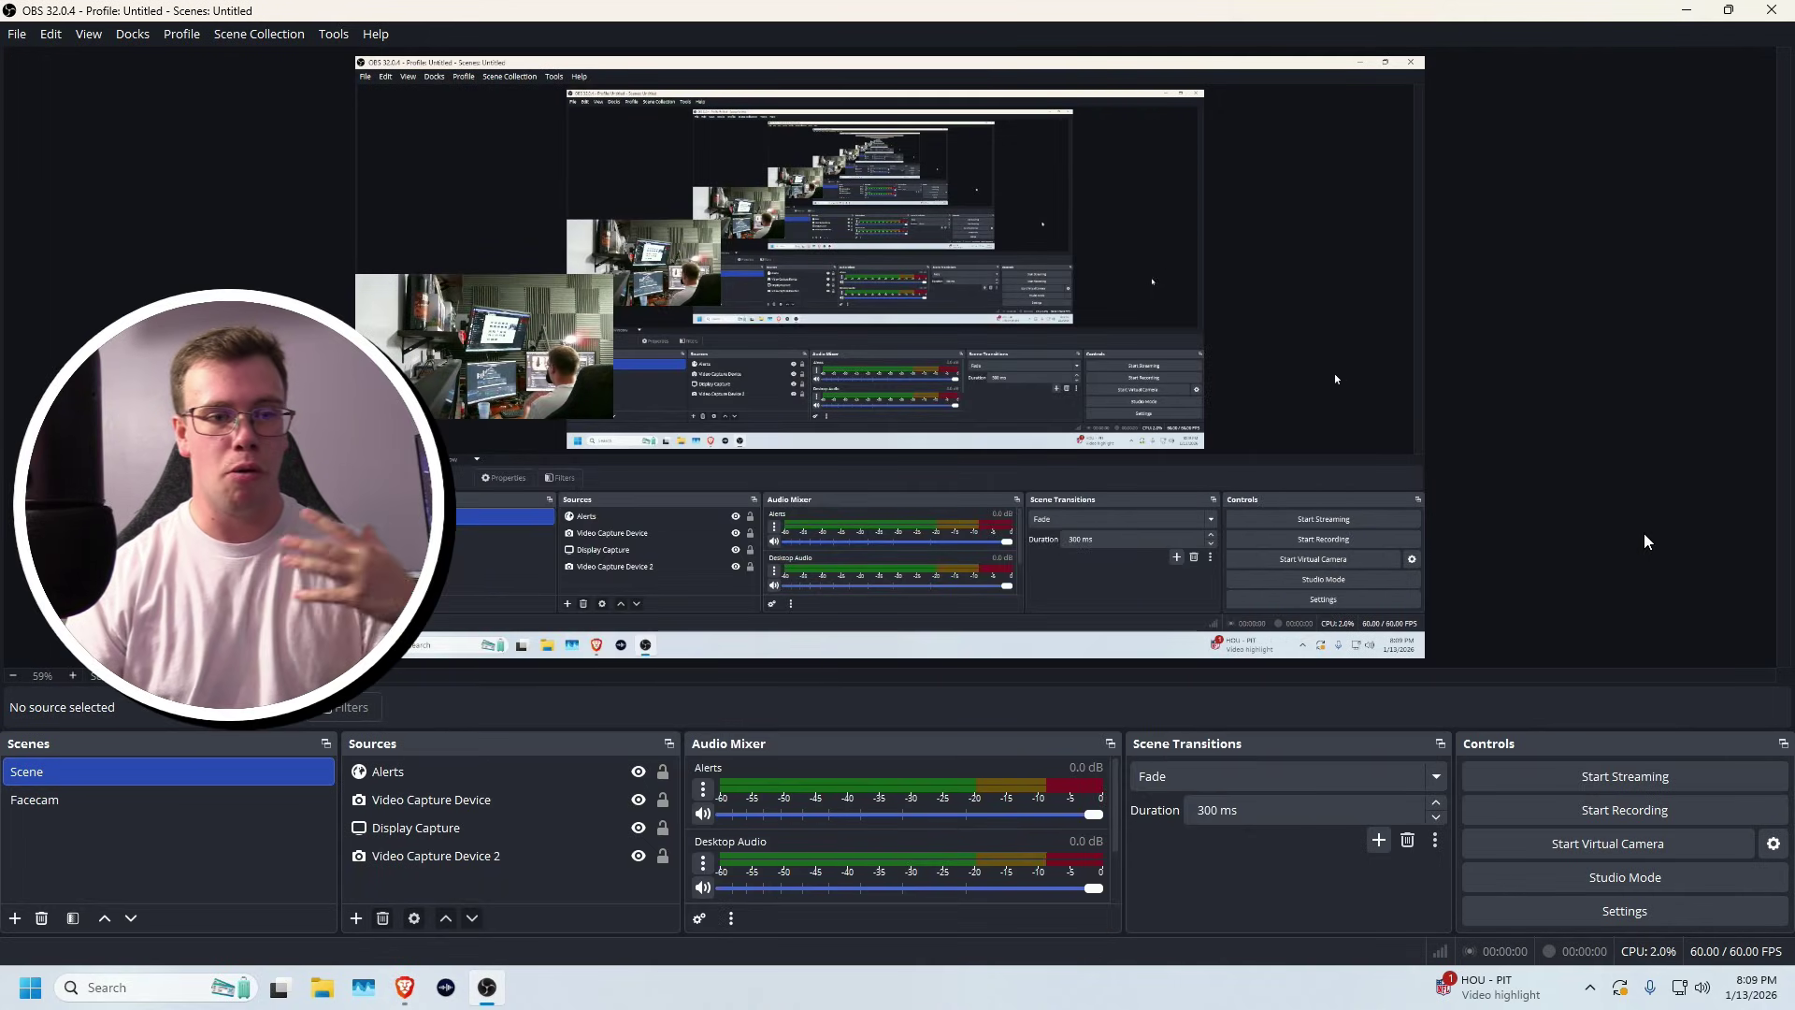
Review the Stream settings without changes, then check OBS Studio for updates.
{"action": "left_click", "coordinate": [1544, 899]}
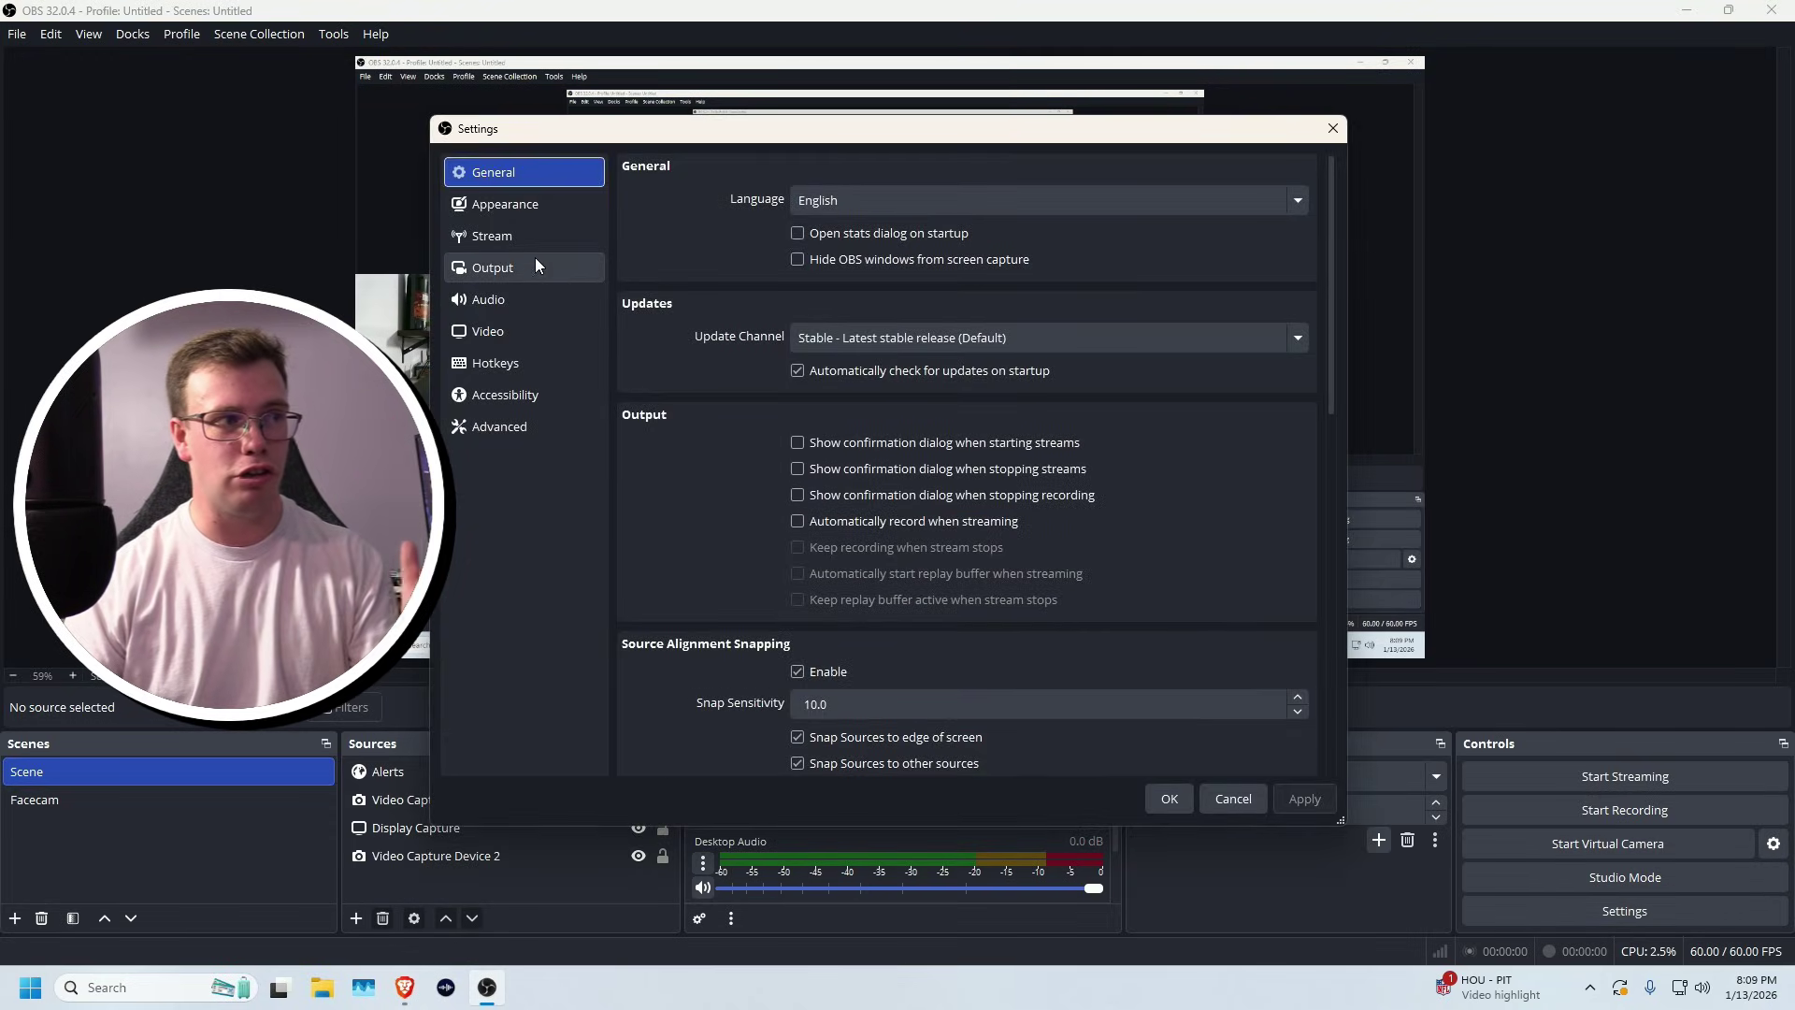
{"action": "left_click", "coordinate": [539, 245]}
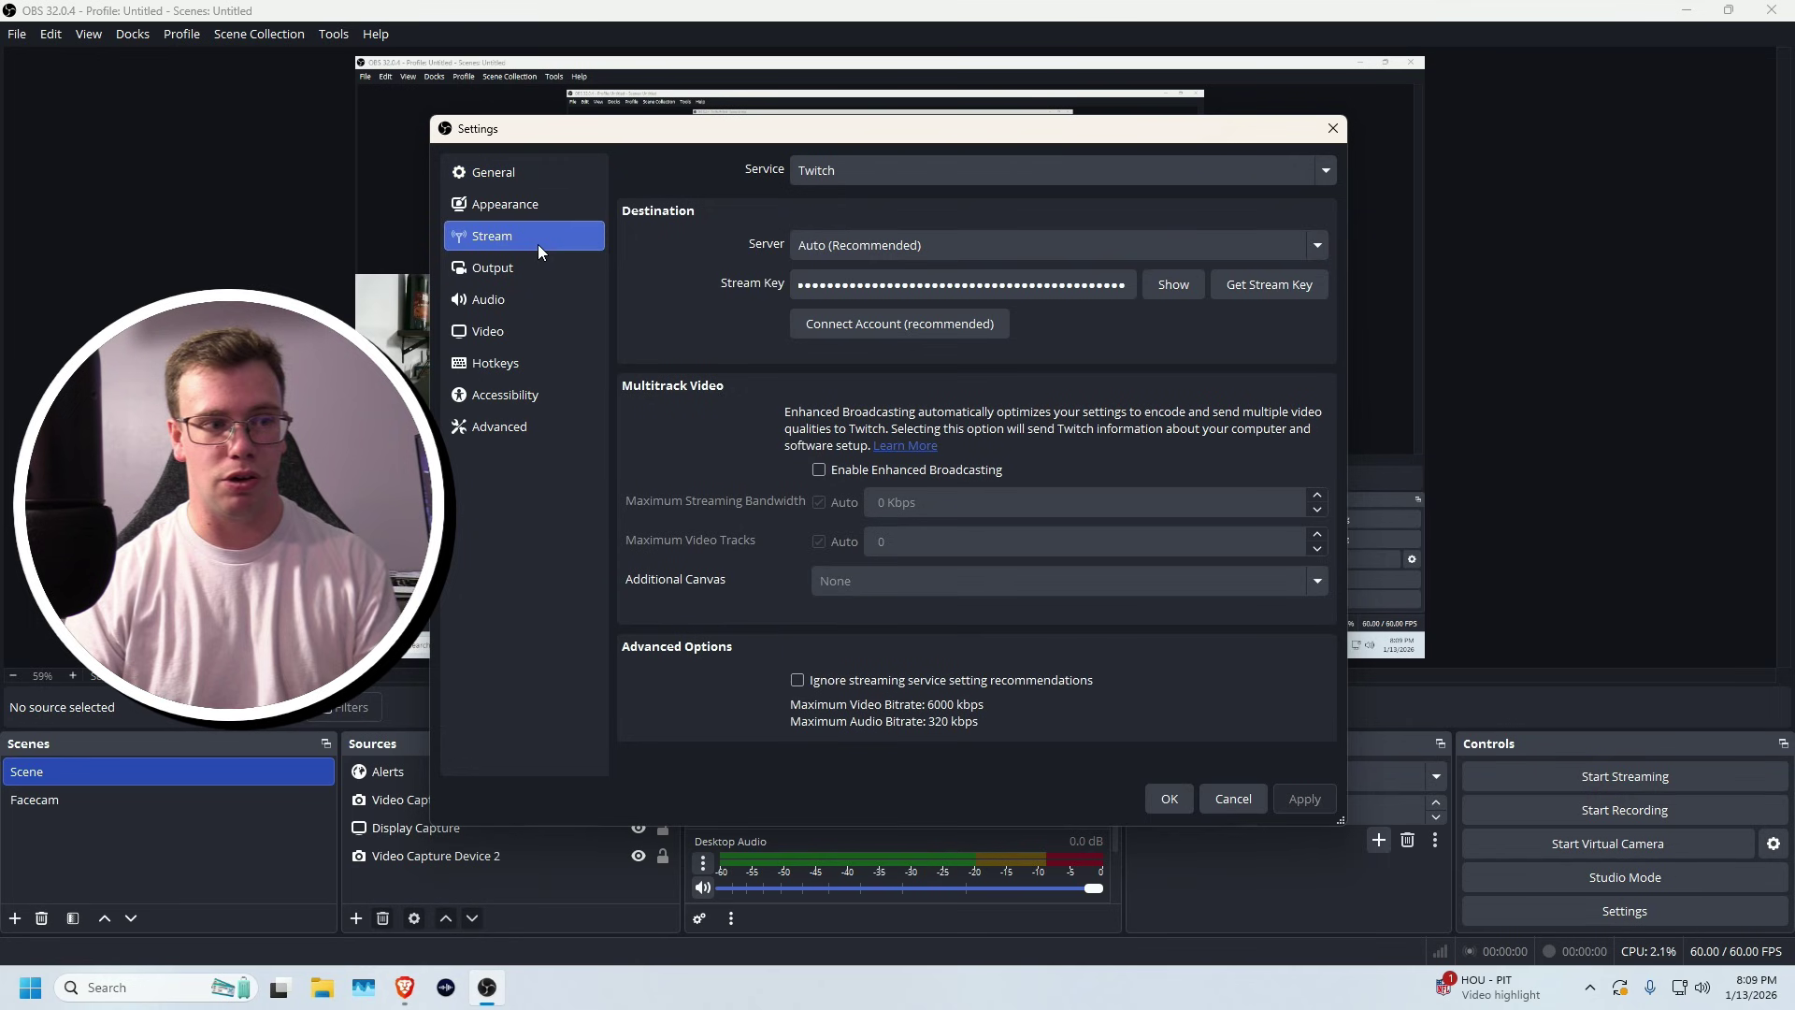
{"action": "left_click", "coordinate": [1239, 808]}
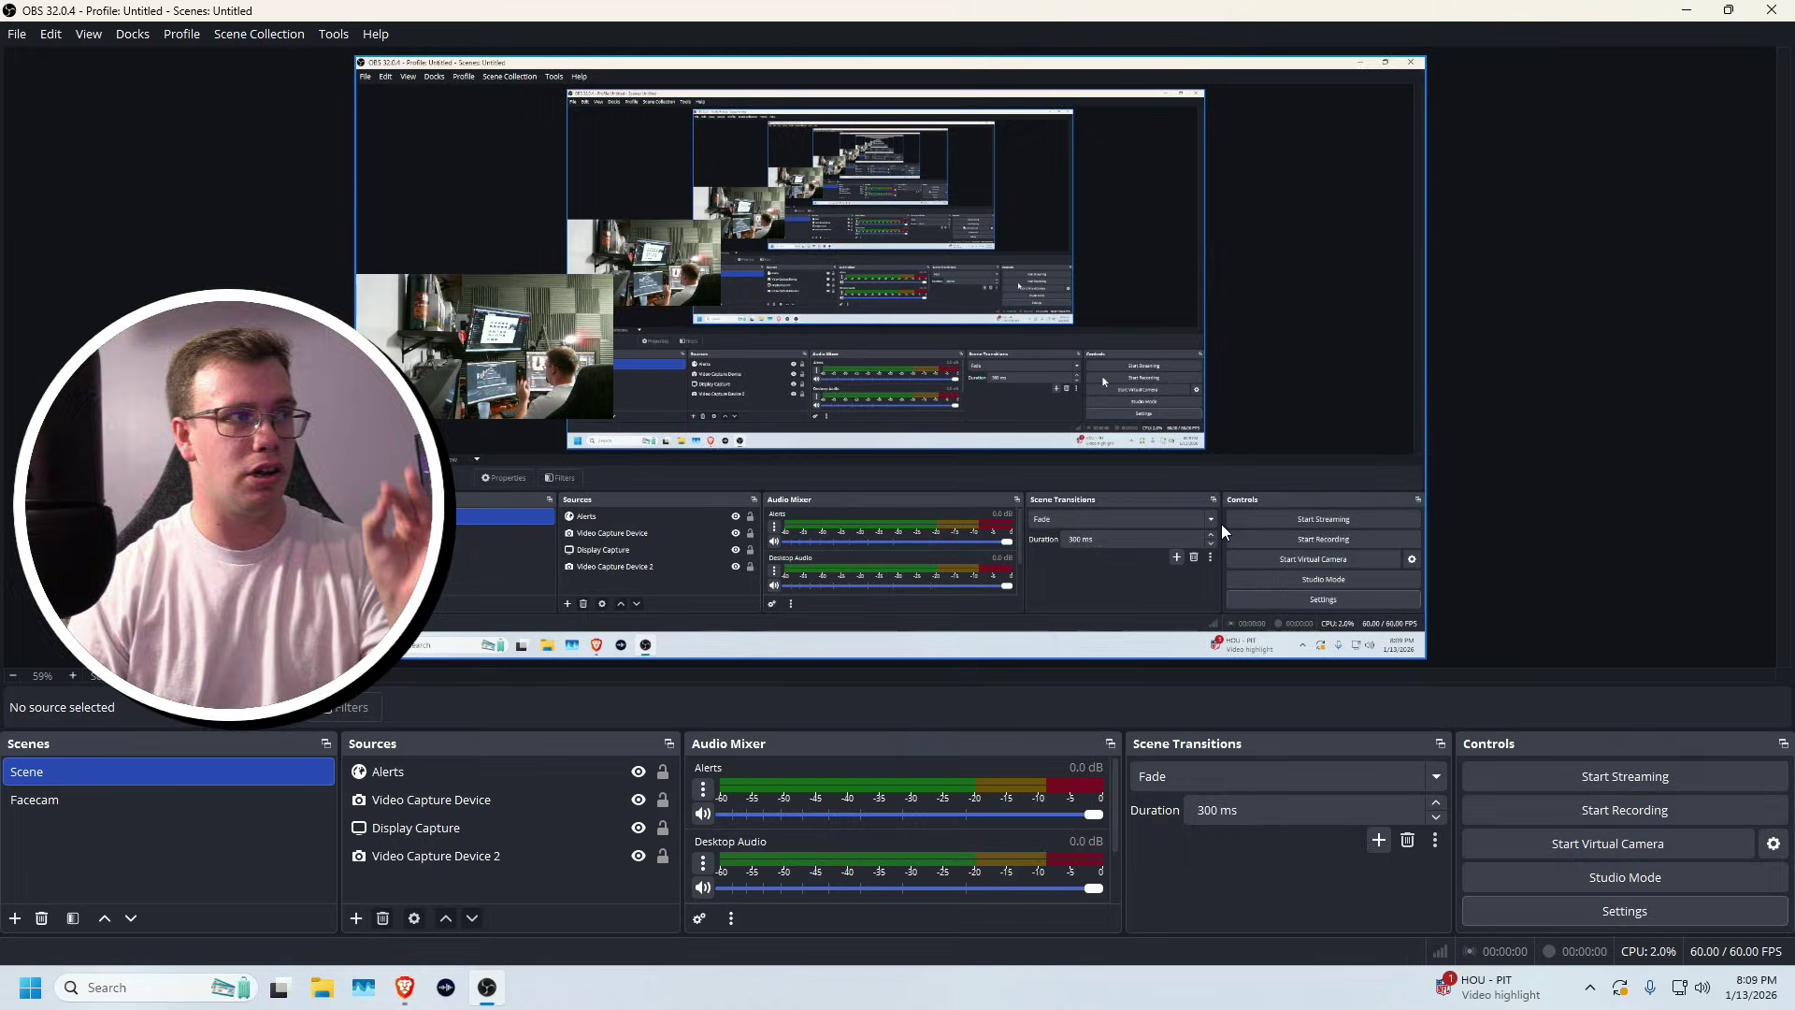
{"action": "left_click", "coordinate": [377, 35]}
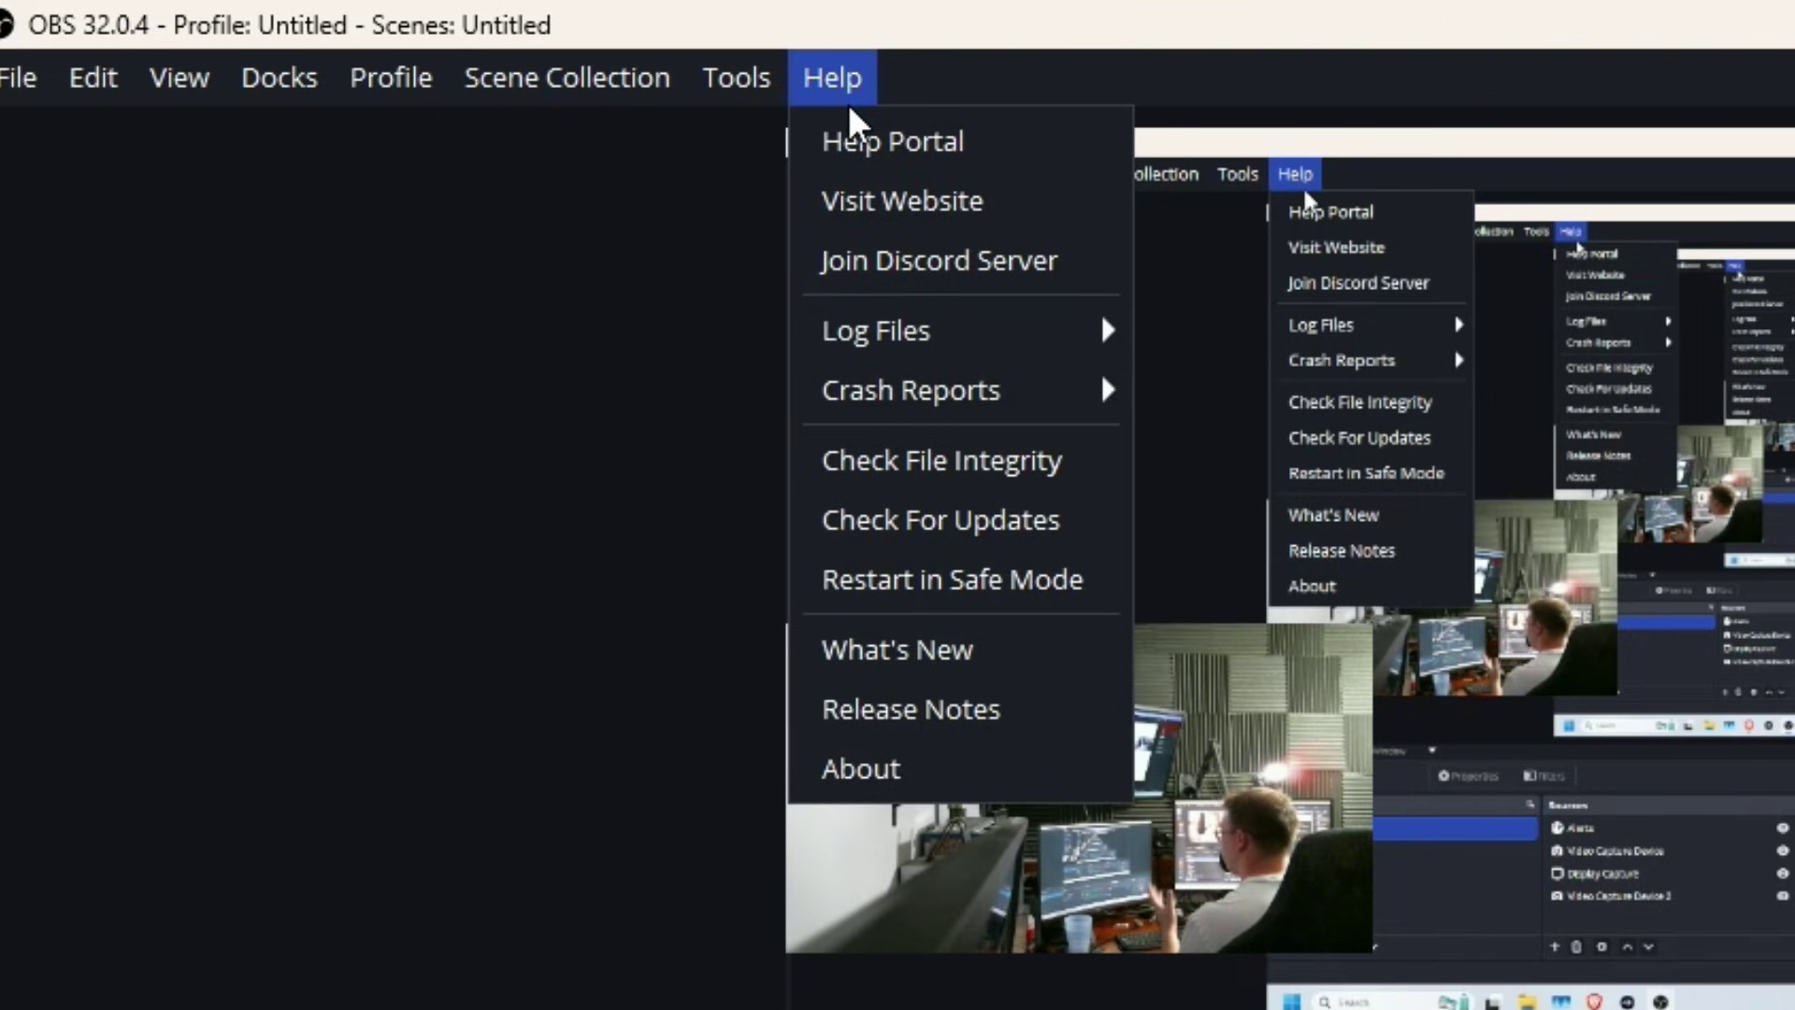
{"action": "left_click", "coordinate": [426, 227]}
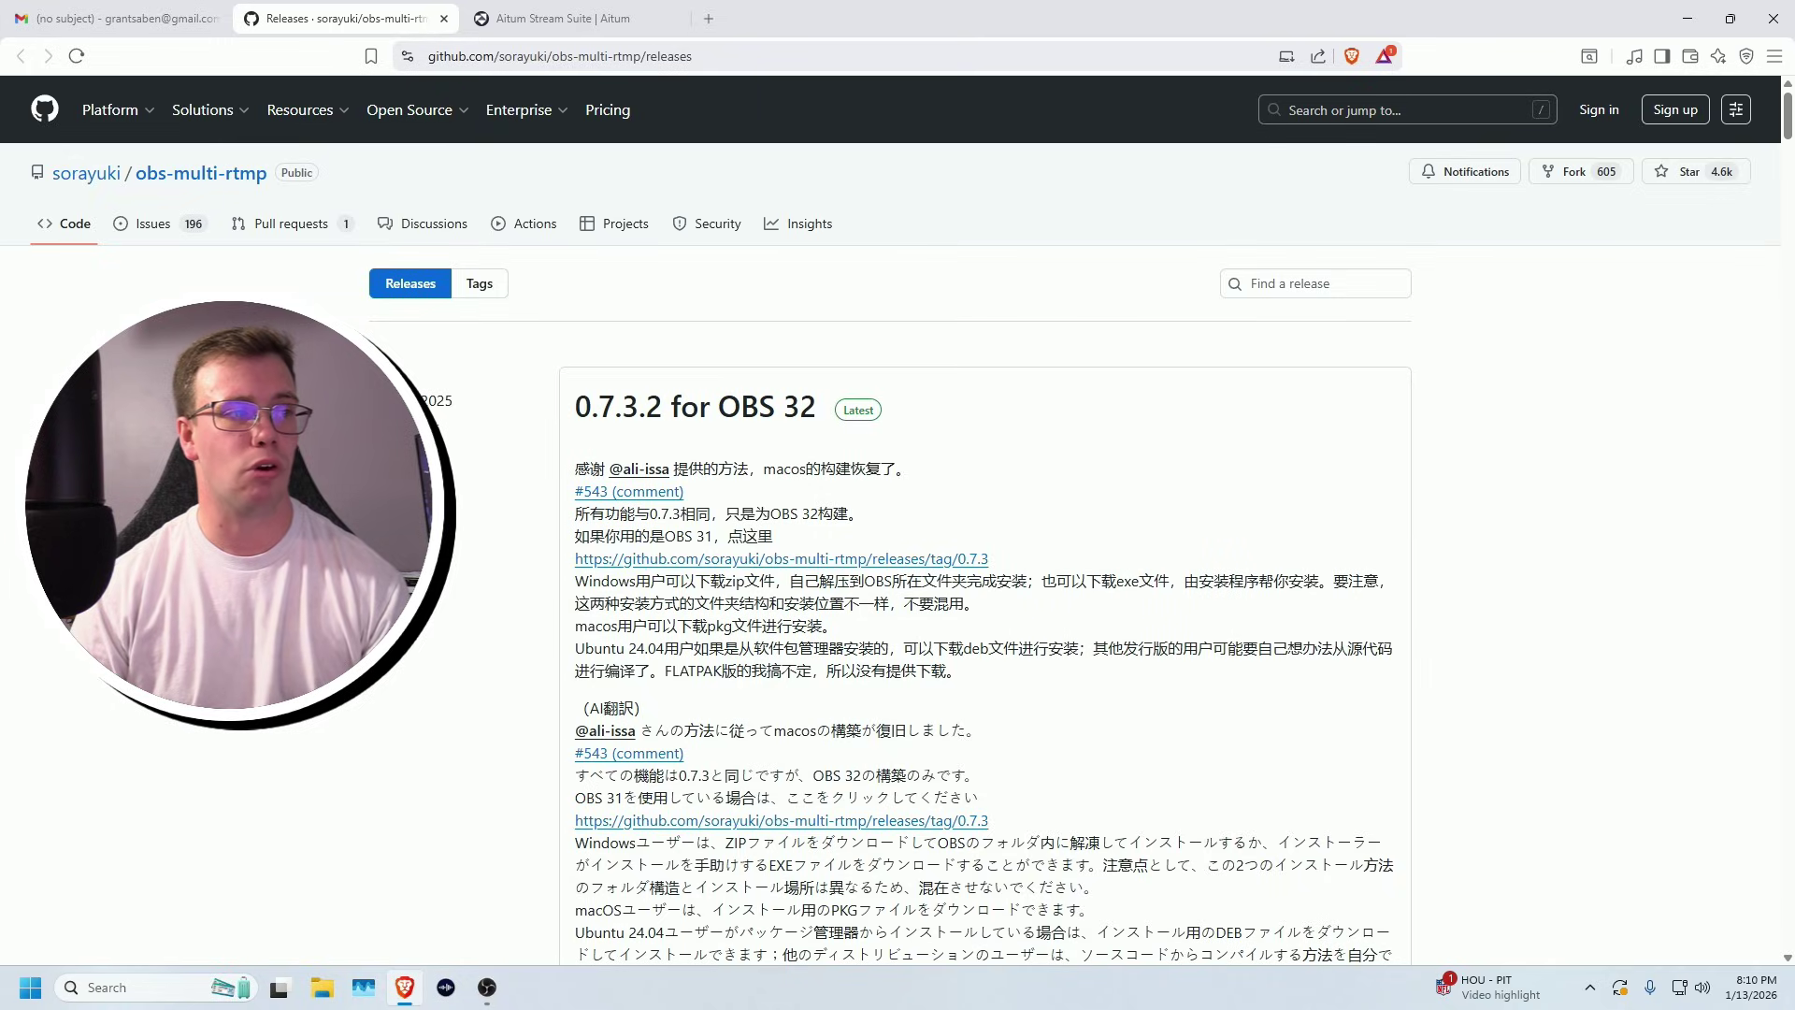
Download obs-multi-rtmp-0.7.3.0-windows-x64-Installer.exe from the release Assets into Downloads.
{"action": "scroll", "coordinate": [888, 514], "scroll_direction": "down", "scroll_amount": 1}
{"action": "scroll", "coordinate": [985, 514], "scroll_direction": "down", "scroll_amount": 10}
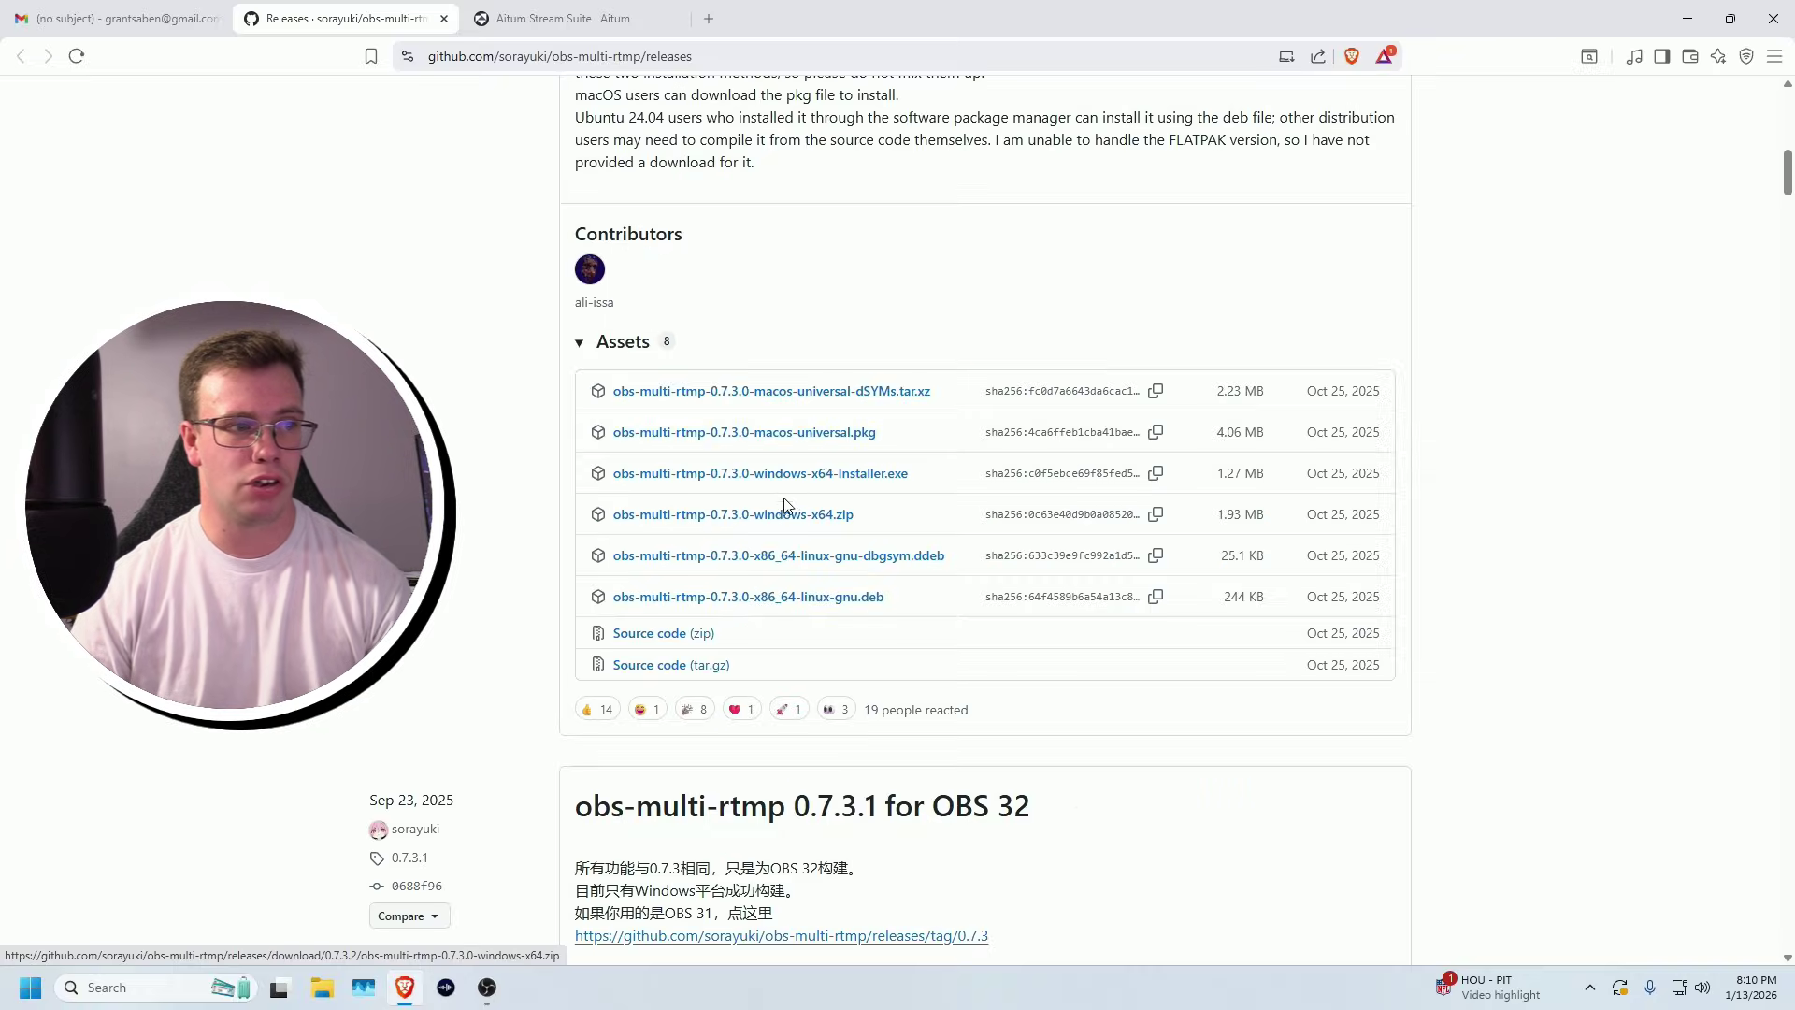
{"action": "left_click", "coordinate": [718, 477]}
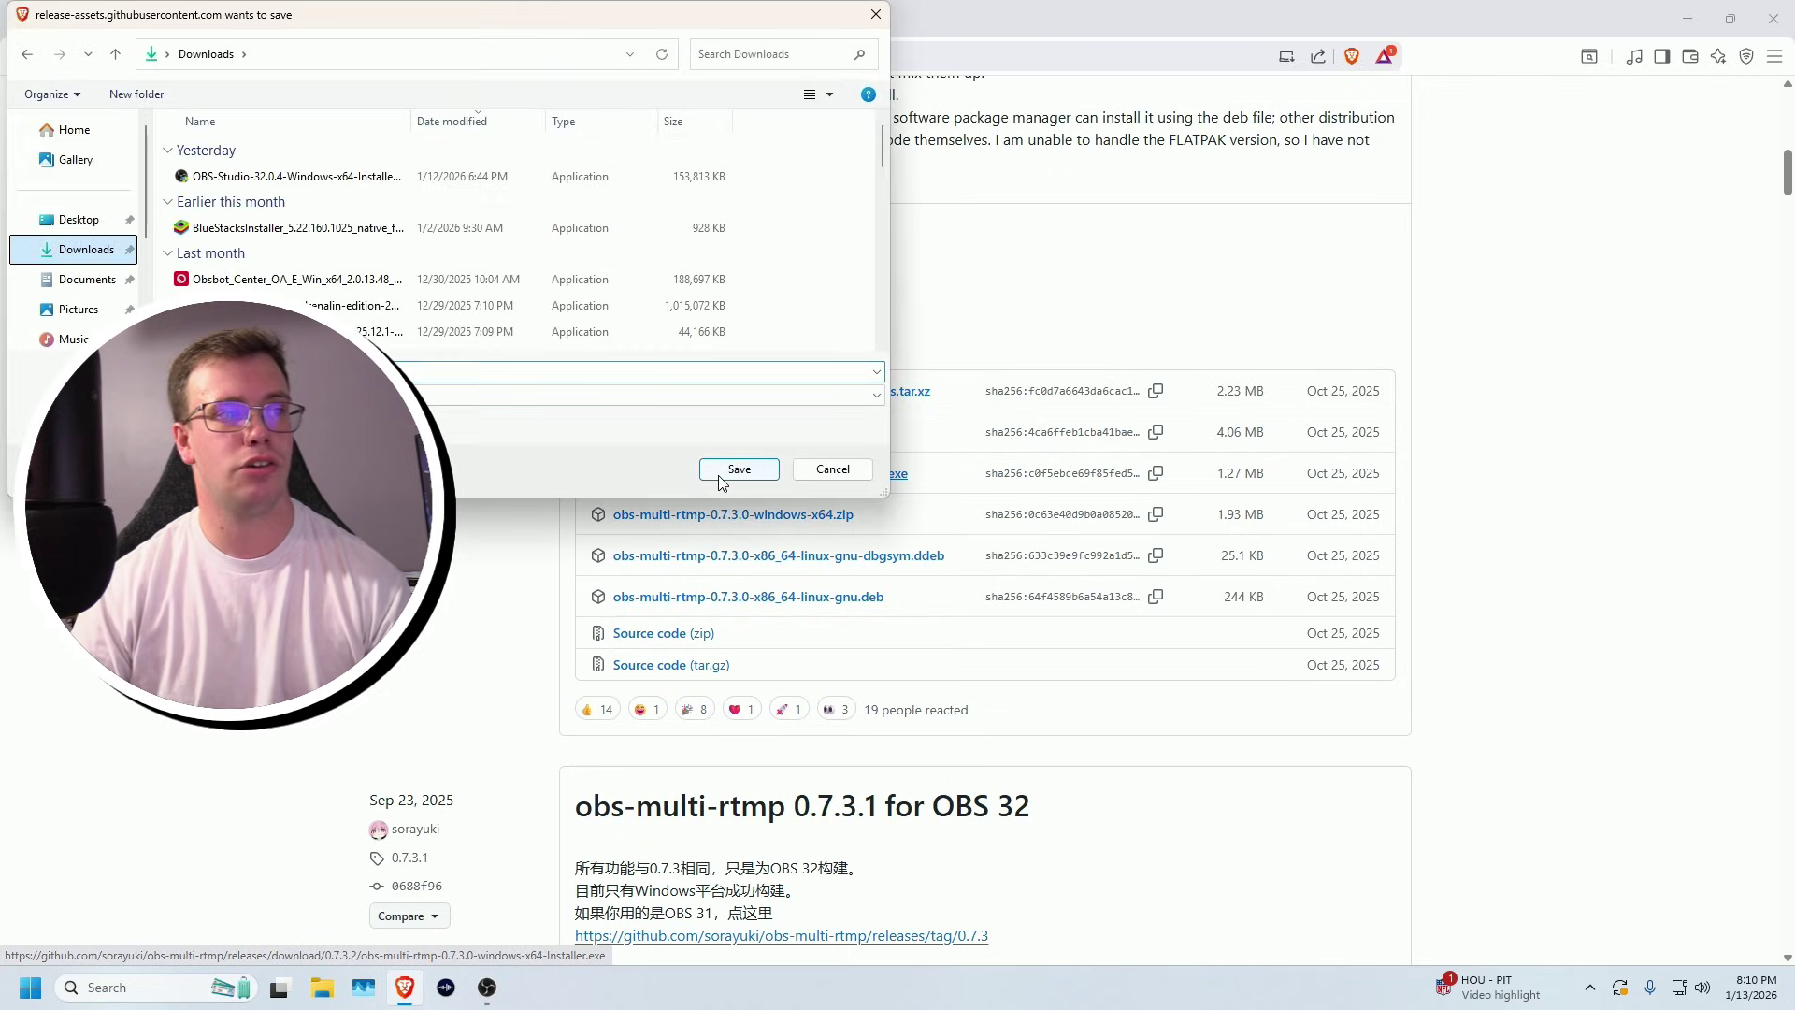
{"action": "left_click", "coordinate": [731, 471]}
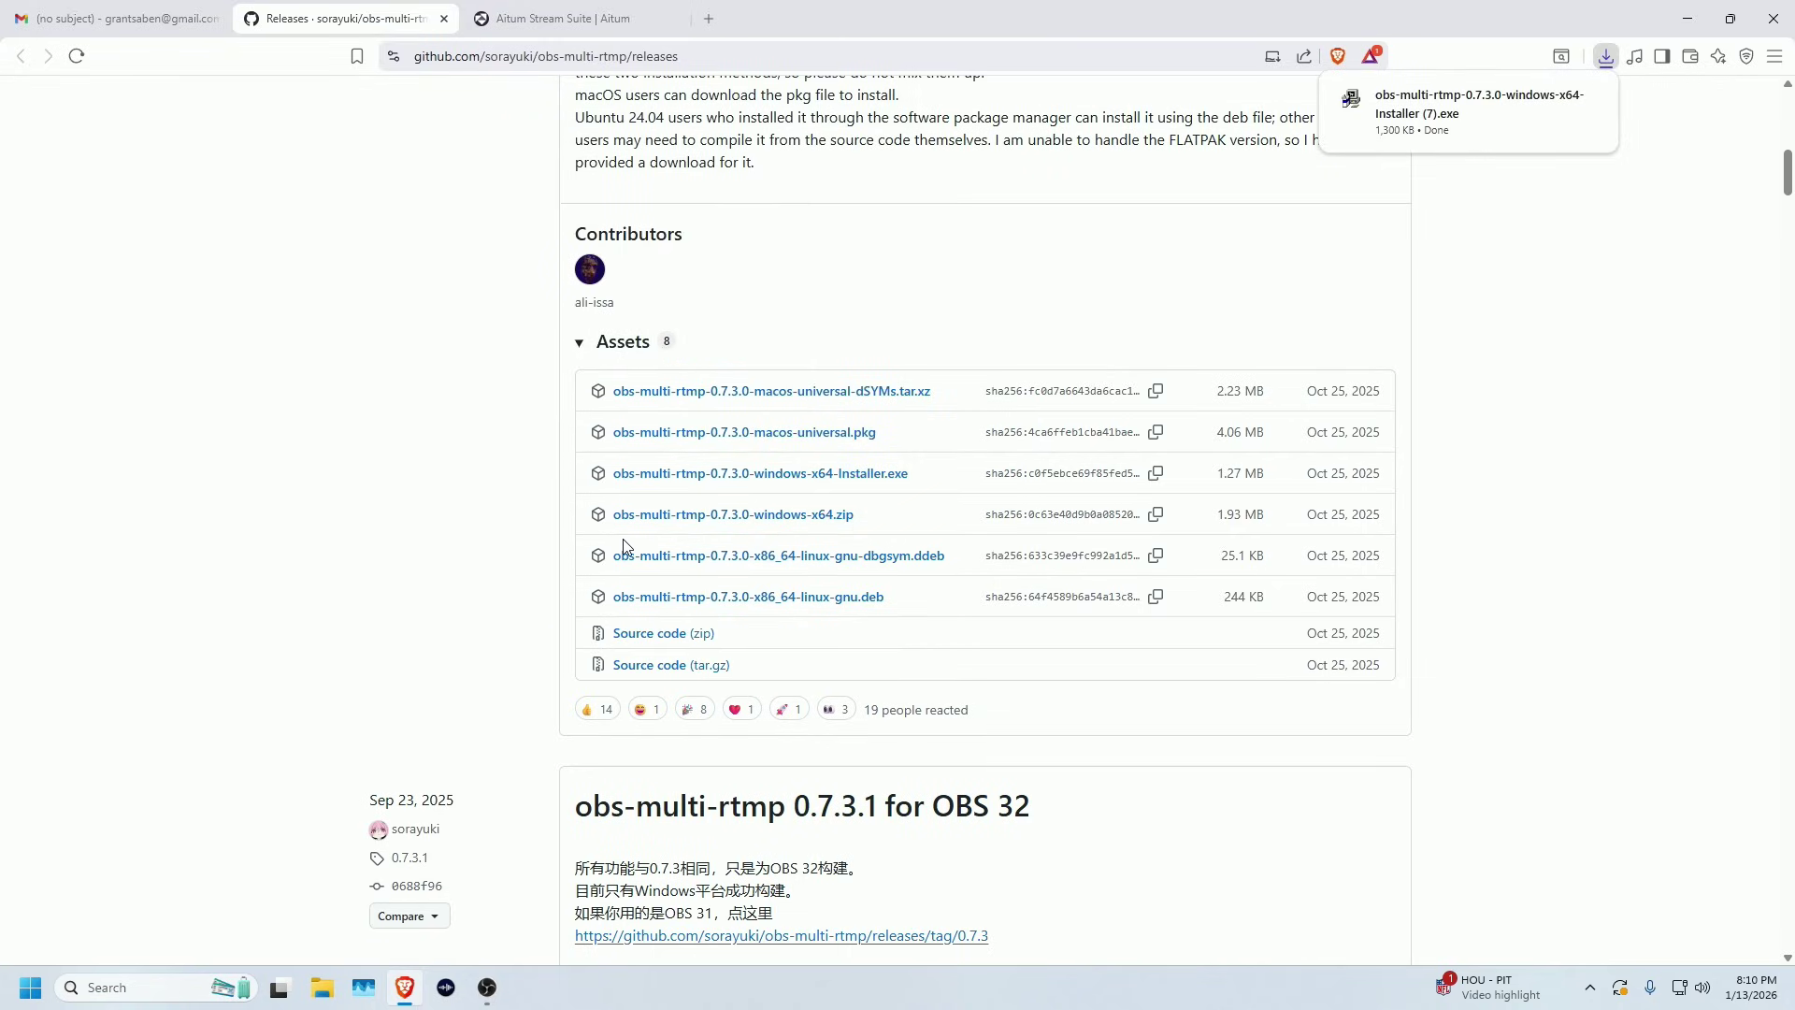
Run the downloaded multi-RTMP installer from Downloads and install the plugin.
{"action": "left_click", "coordinate": [329, 990]}
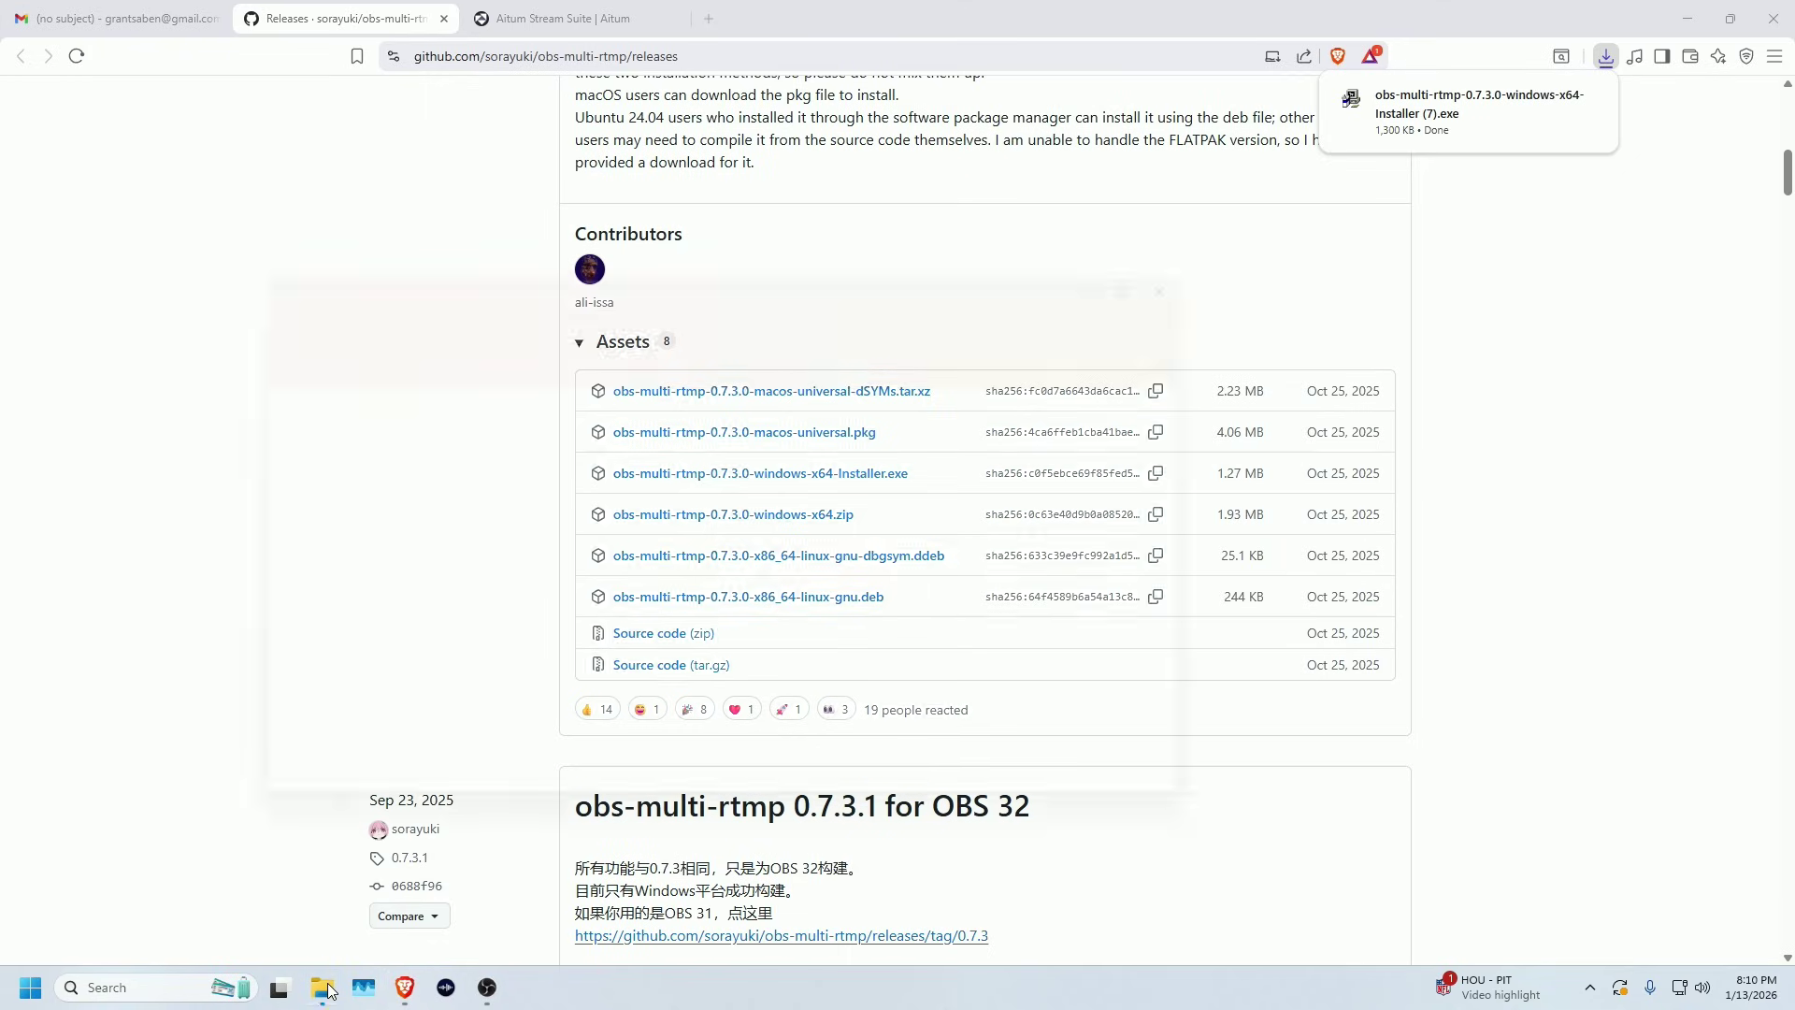
{"action": "left_click", "coordinate": [249, 519]}
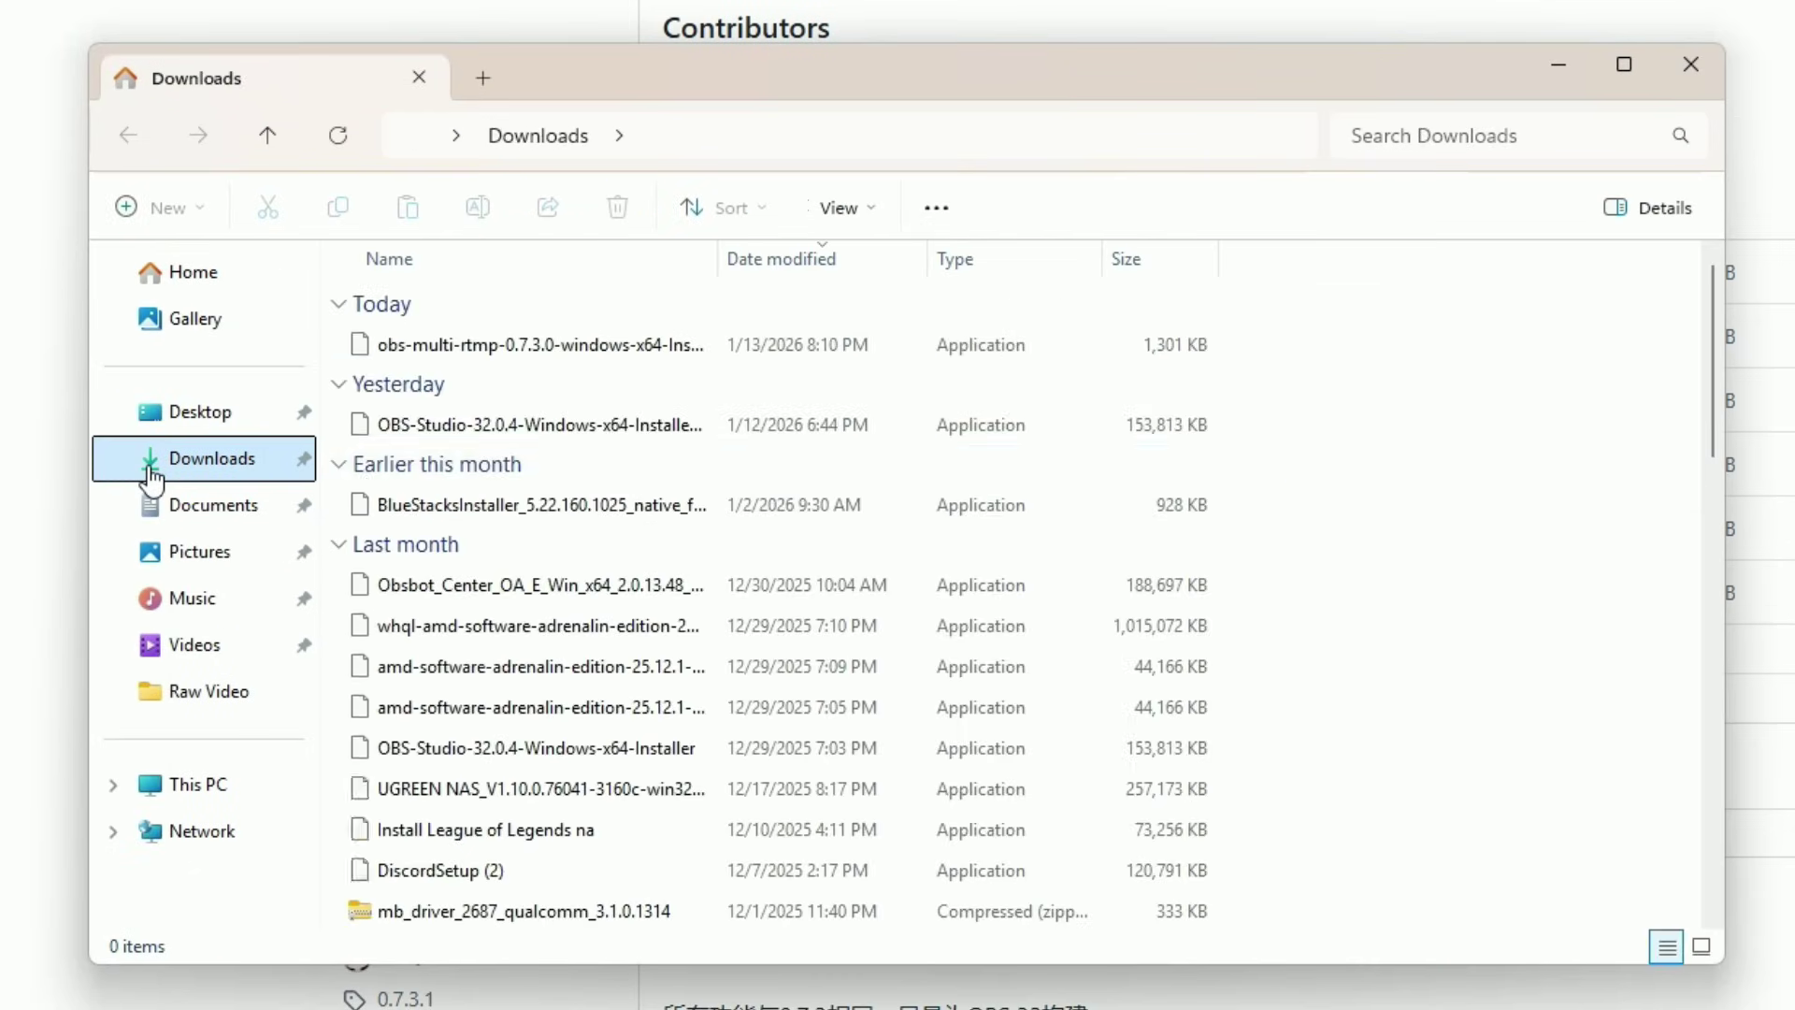
{"action": "double_click", "coordinate": [529, 350]}
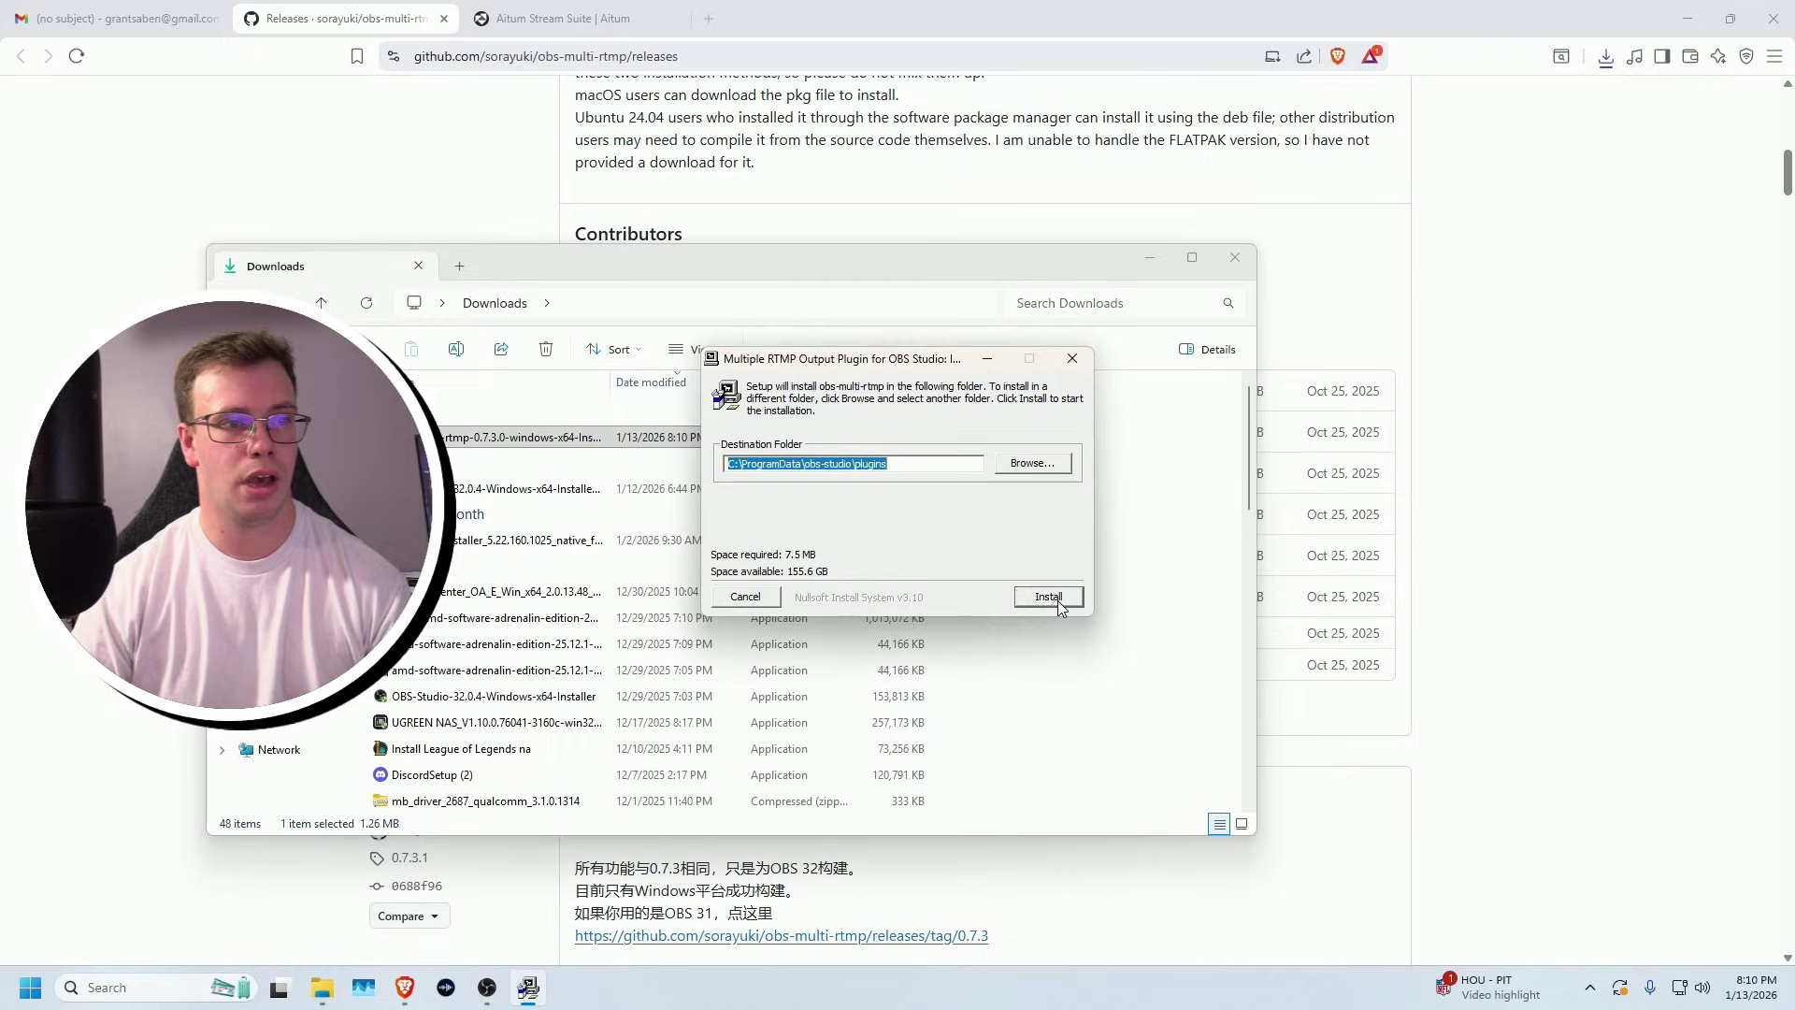
{"action": "left_click", "coordinate": [1048, 596]}
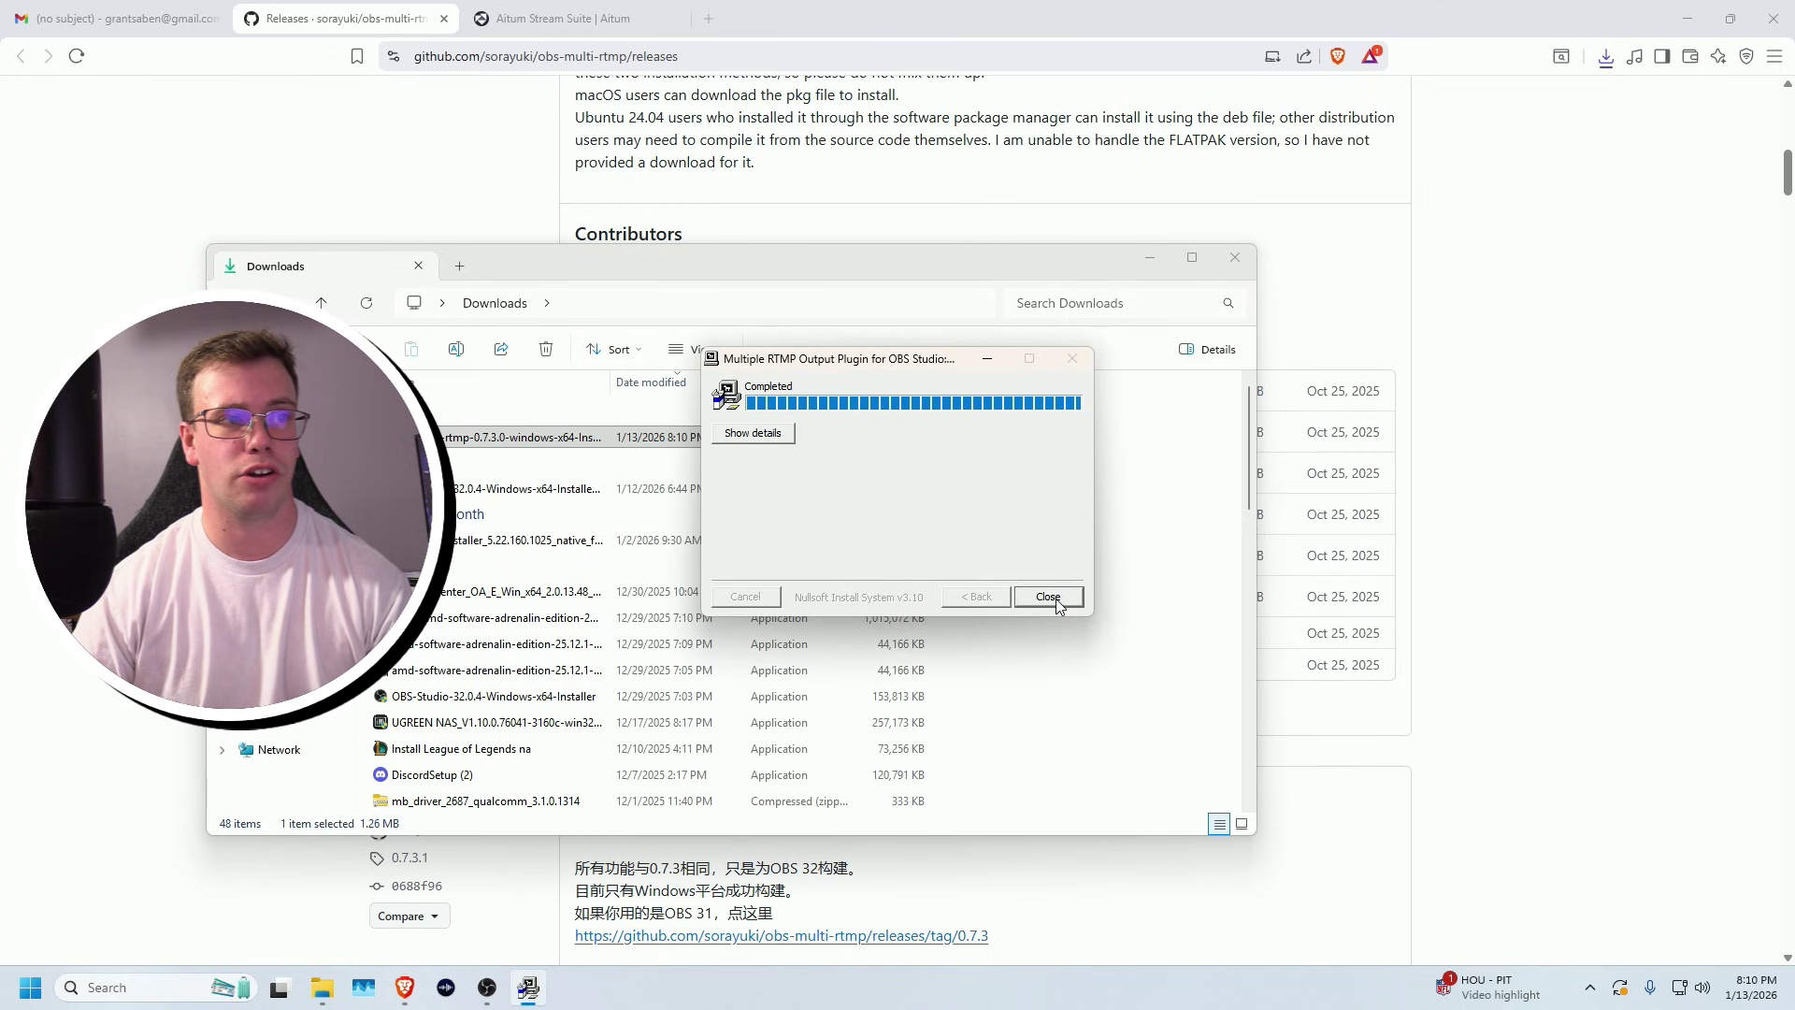
{"action": "left_click", "coordinate": [1049, 597]}
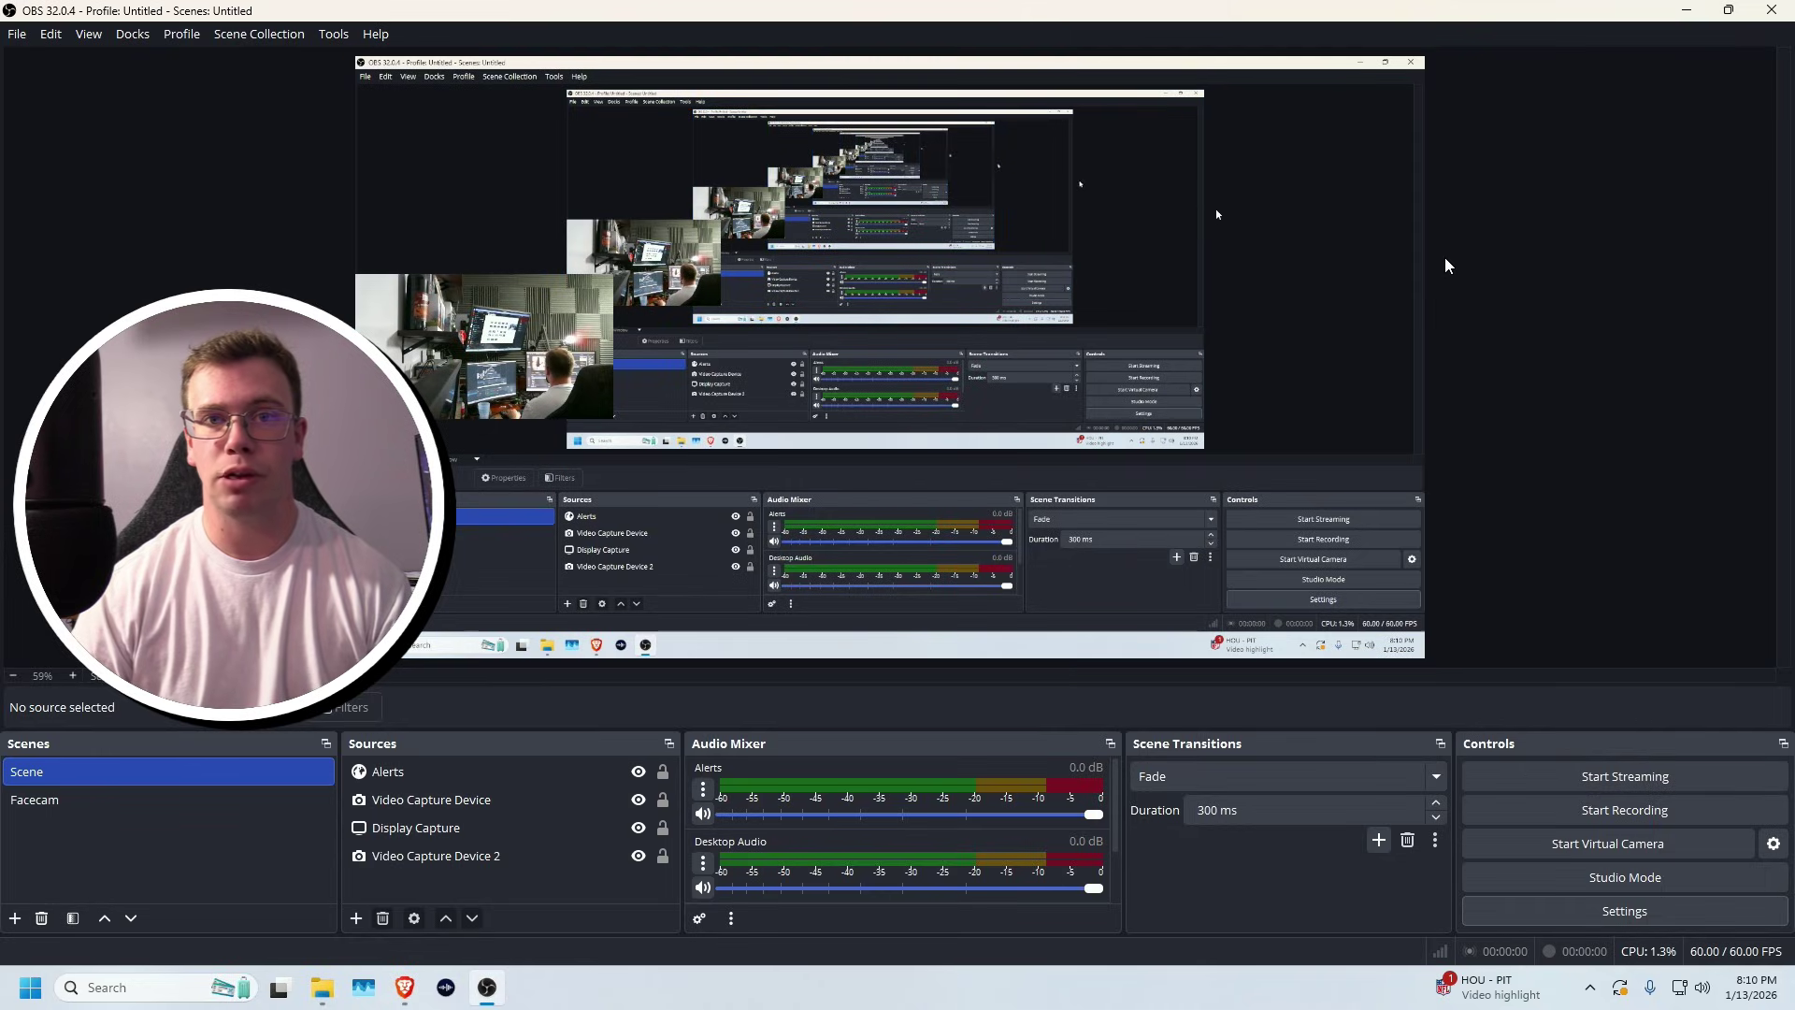
Close OBS Studio and relaunch it from the Start search.
{"action": "left_click", "coordinate": [1772, 10]}
{"action": "left_click", "coordinate": [184, 987]}
{"action": "type", "text": "o"}
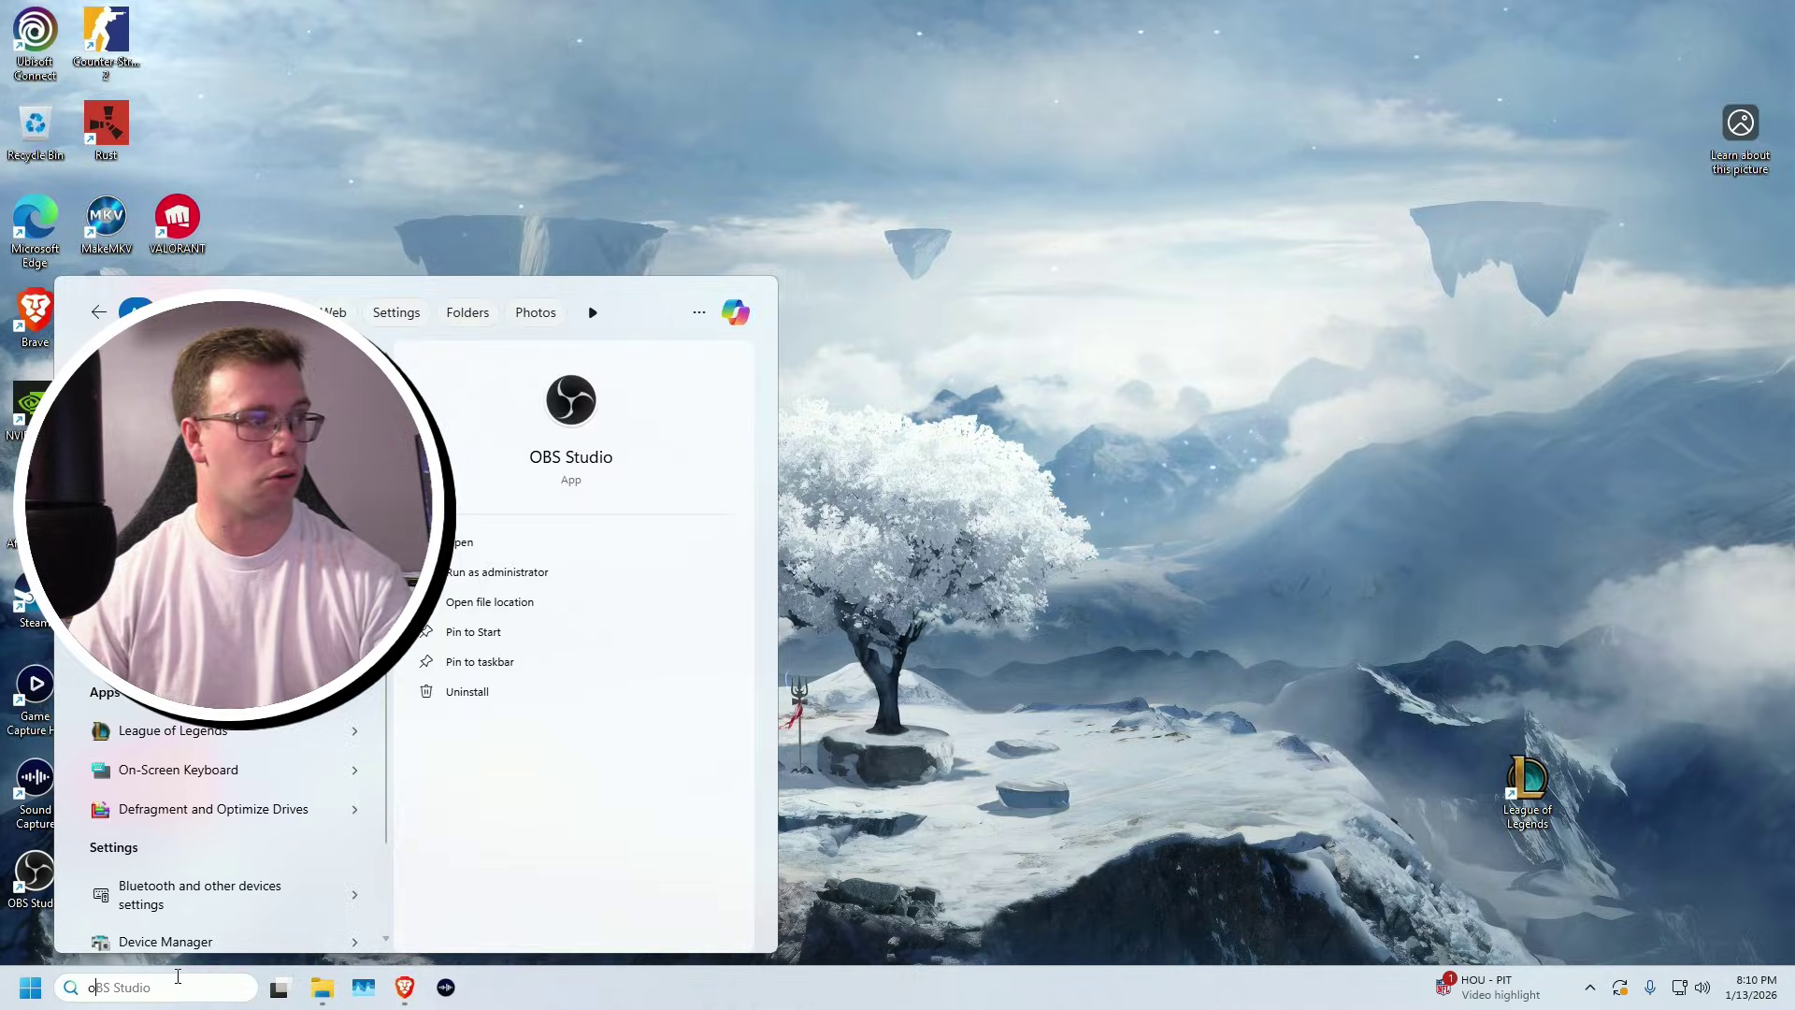
{"action": "key", "text": "Return"}
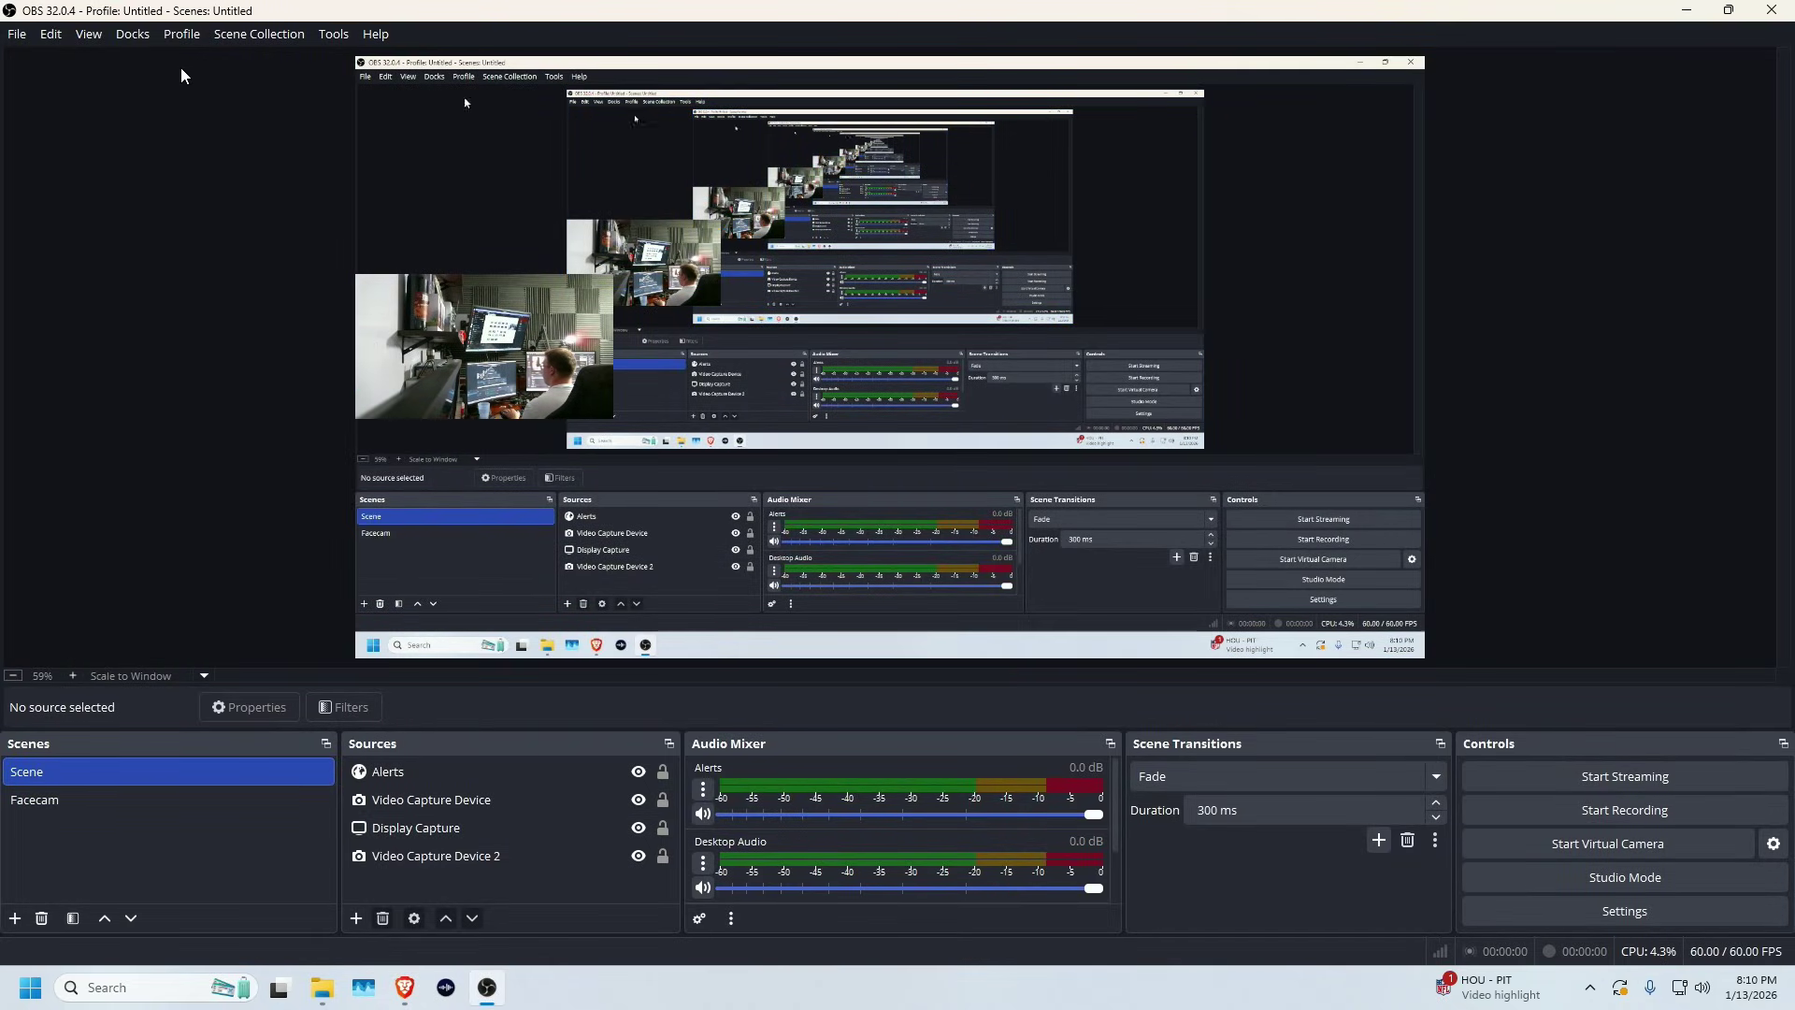
Show the Multiple output panel and dock it, widened, along the window's right edge.
{"action": "left_click", "coordinate": [140, 37]}
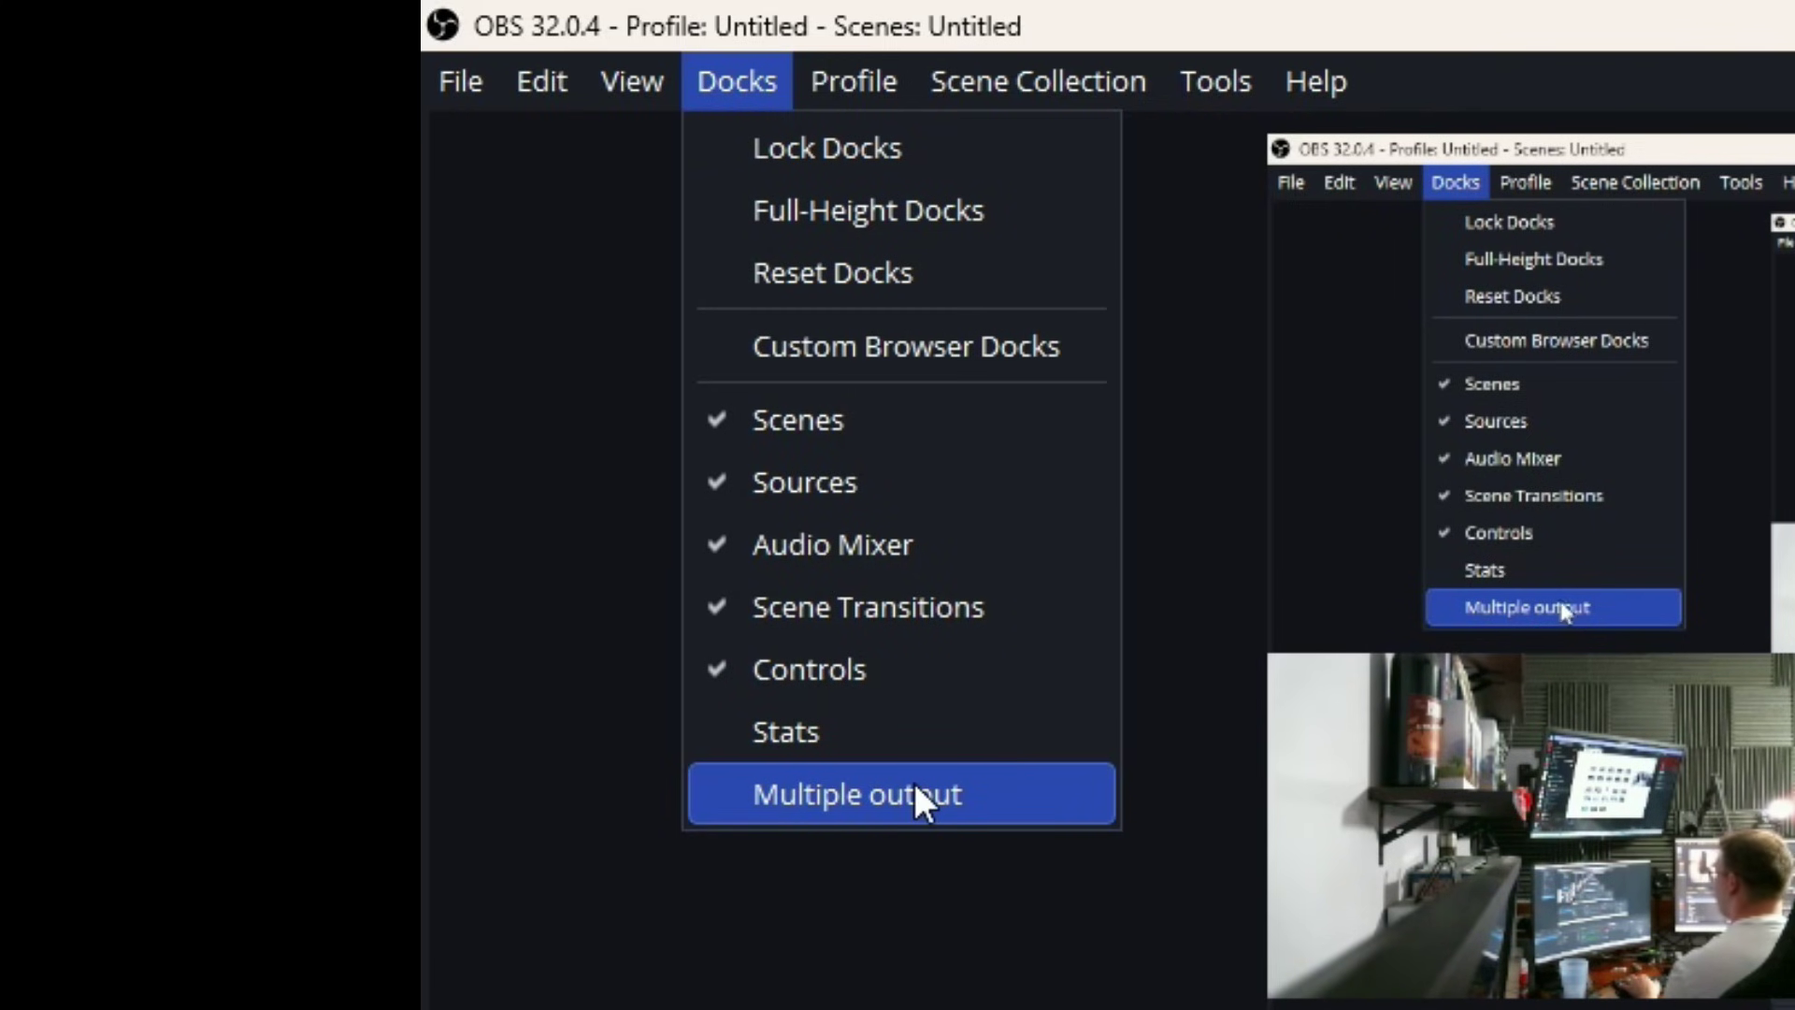
{"action": "left_click", "coordinate": [915, 793]}
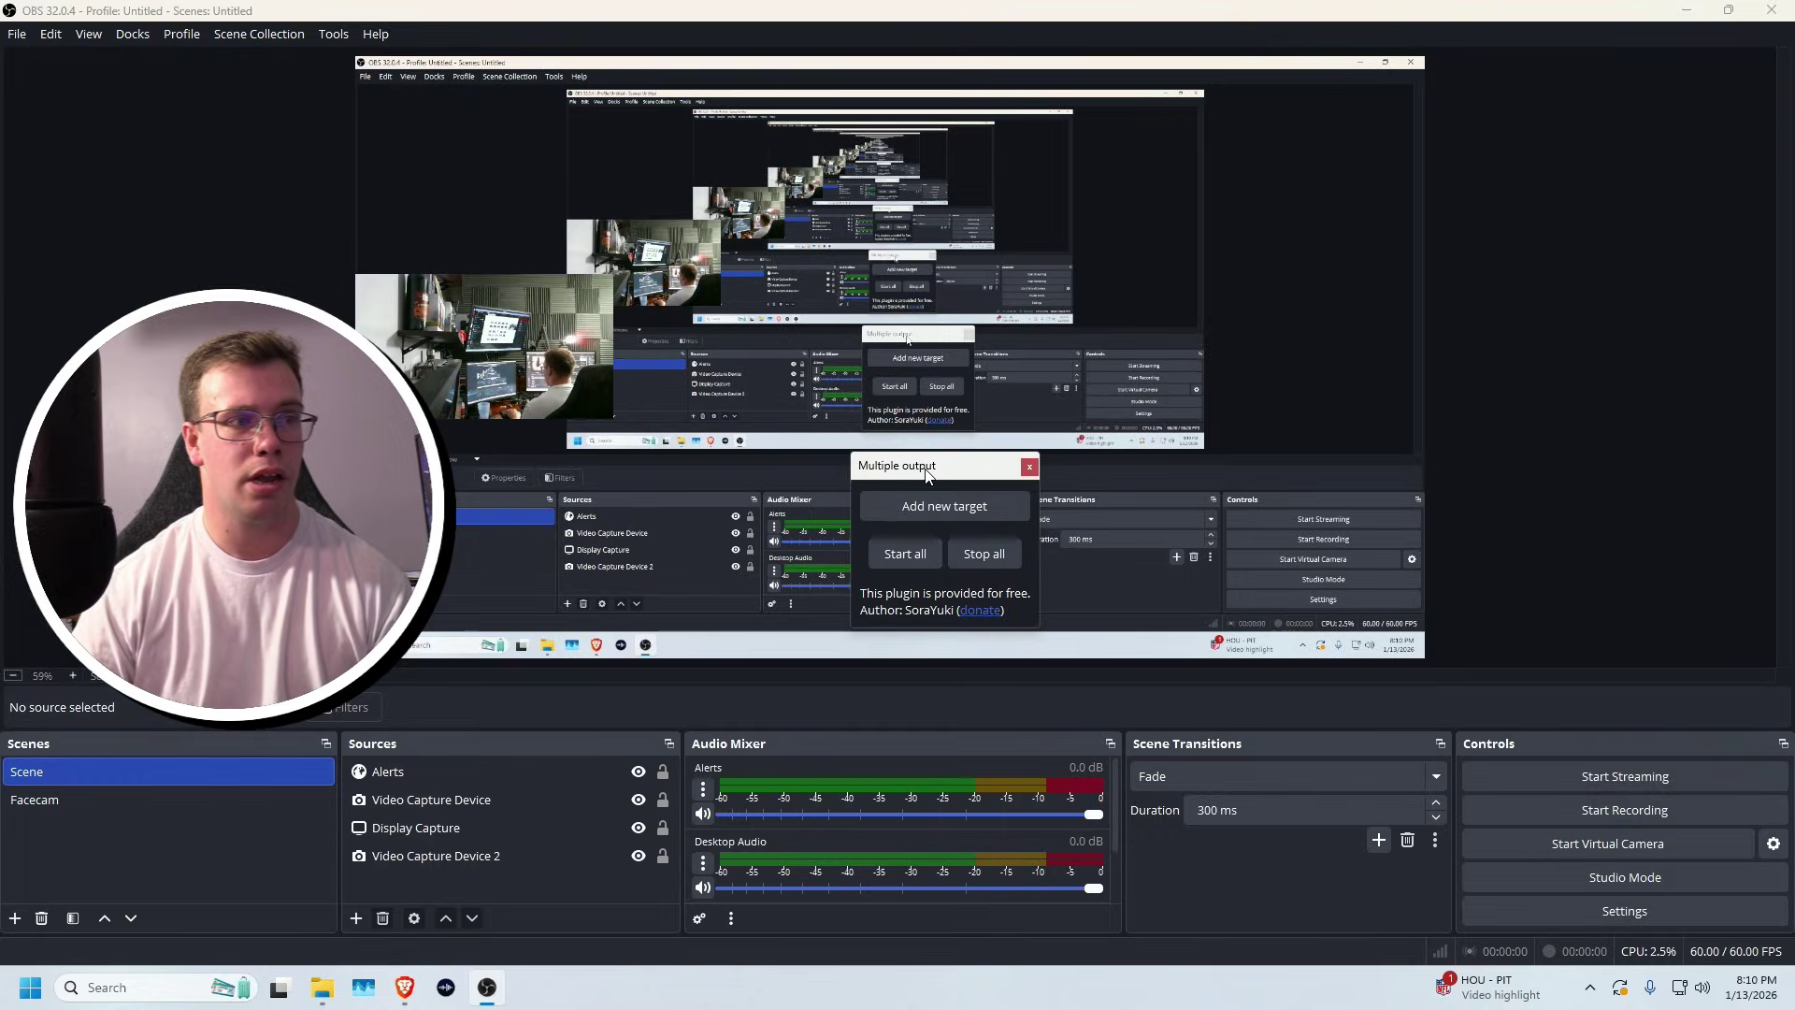
{"action": "left_click_drag", "start_coordinate": [1089, 316], "coordinate": [1041, 301]}
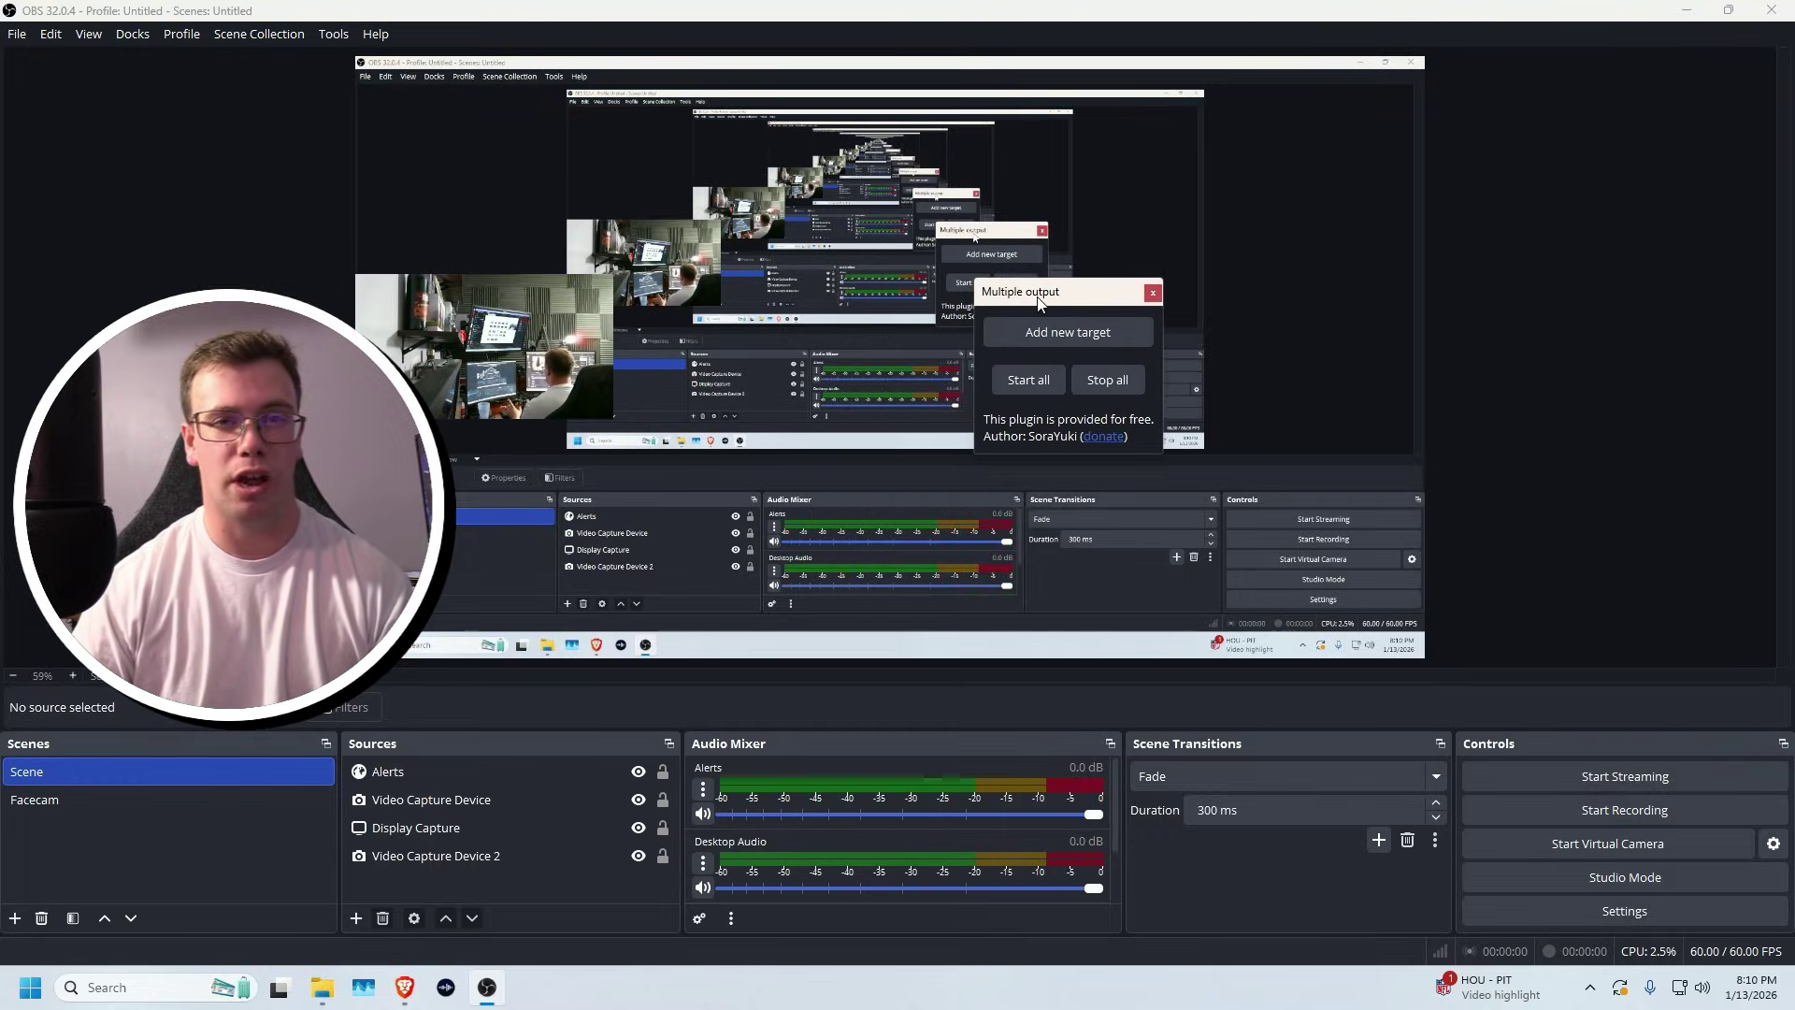
{"action": "left_click", "coordinate": [126, 37]}
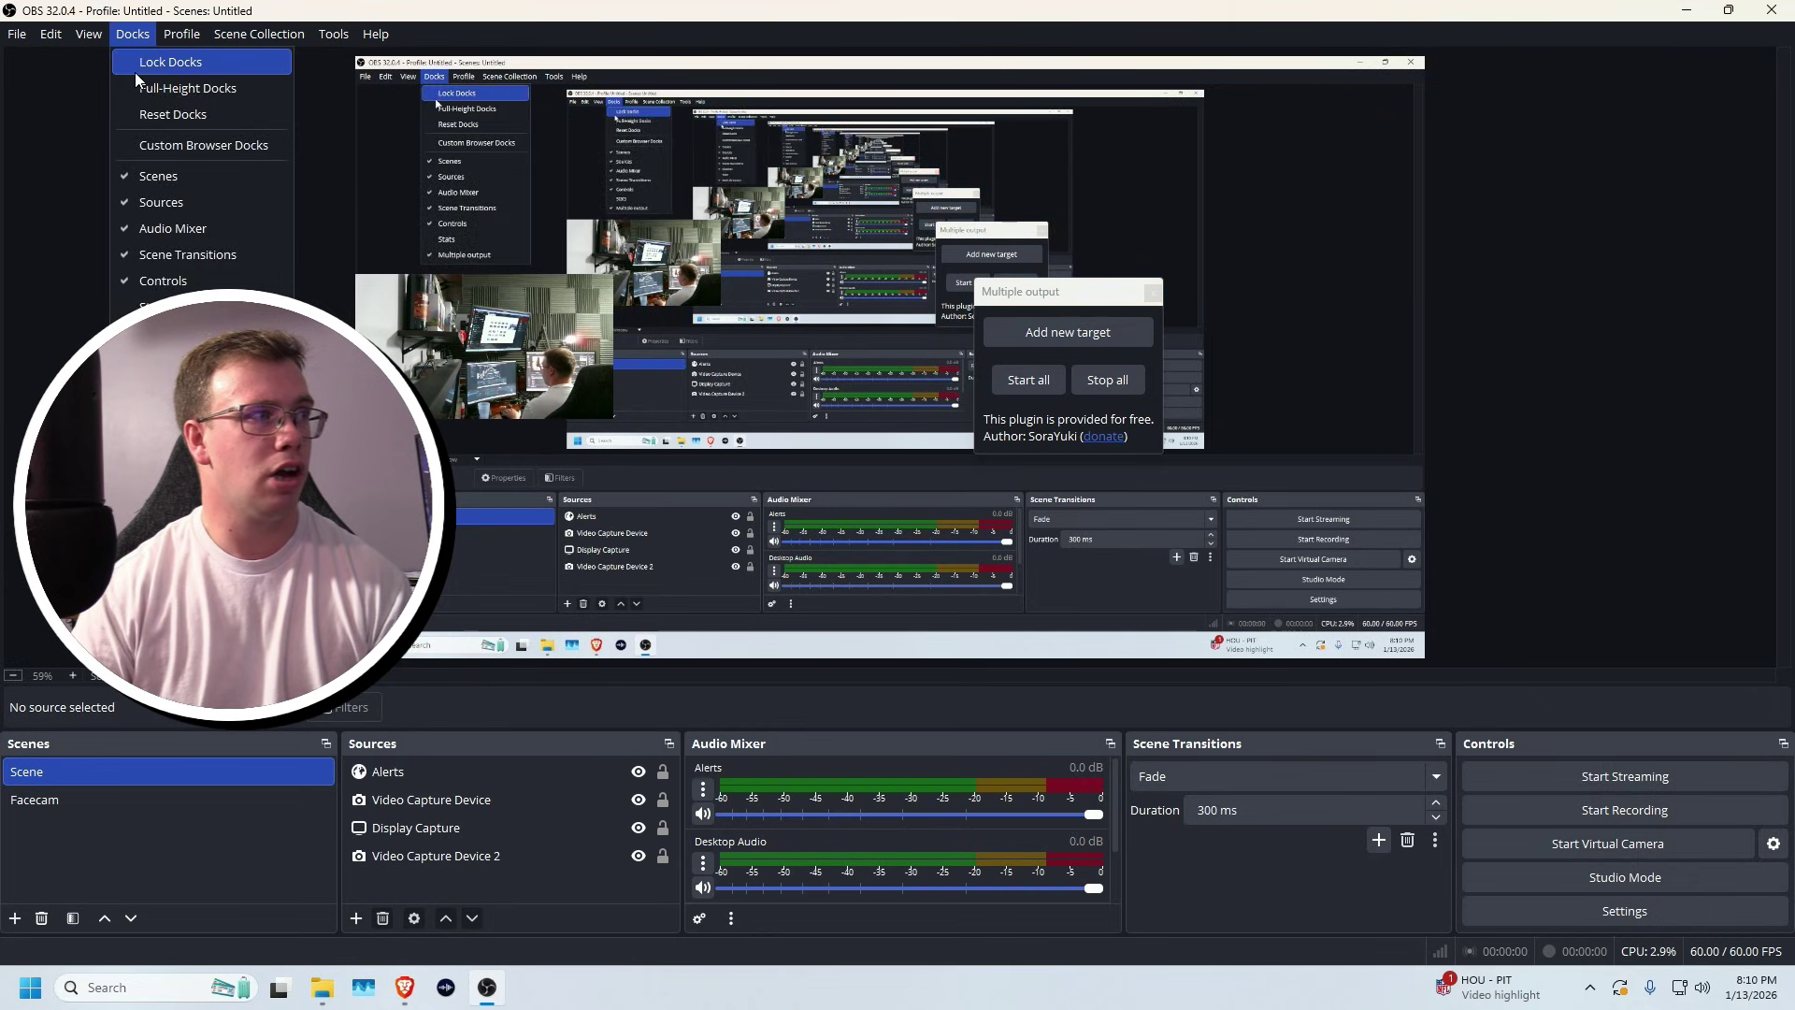
{"action": "left_click", "coordinate": [137, 66]}
{"action": "left_click", "coordinate": [132, 36]}
{"action": "left_click", "coordinate": [132, 64]}
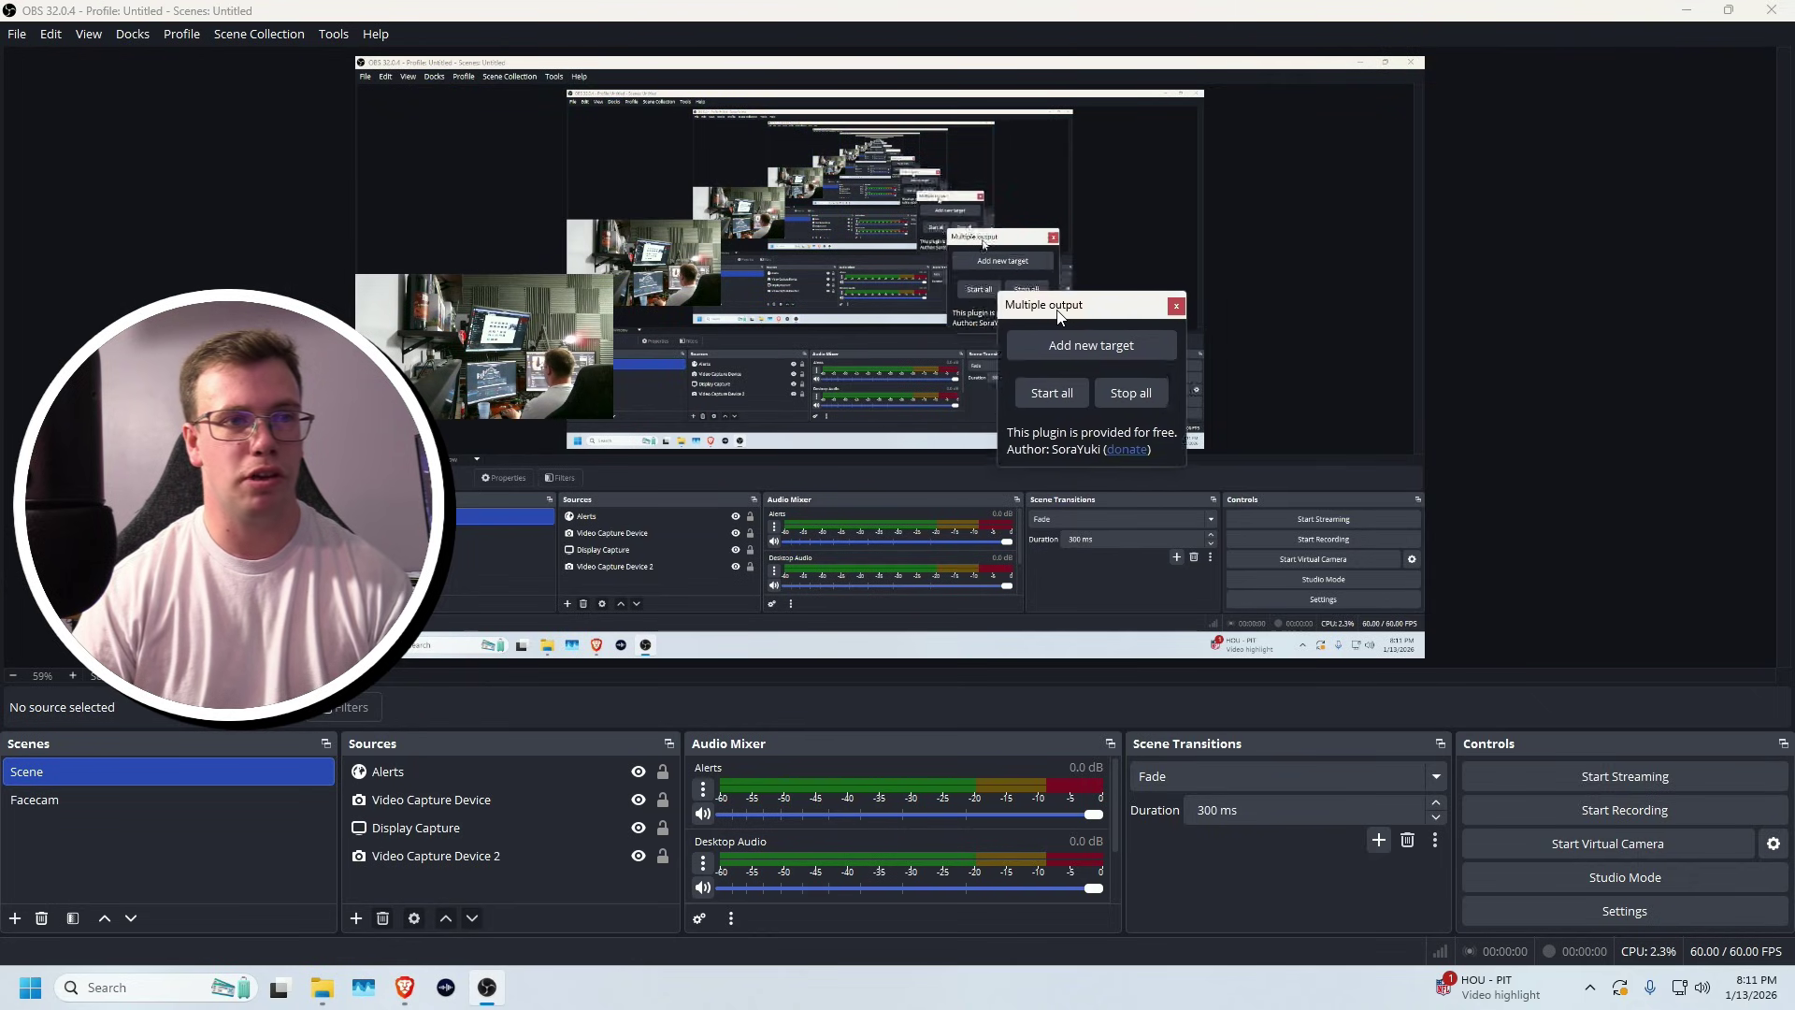
{"action": "left_click_drag", "start_coordinate": [1036, 304], "coordinate": [1758, 332]}
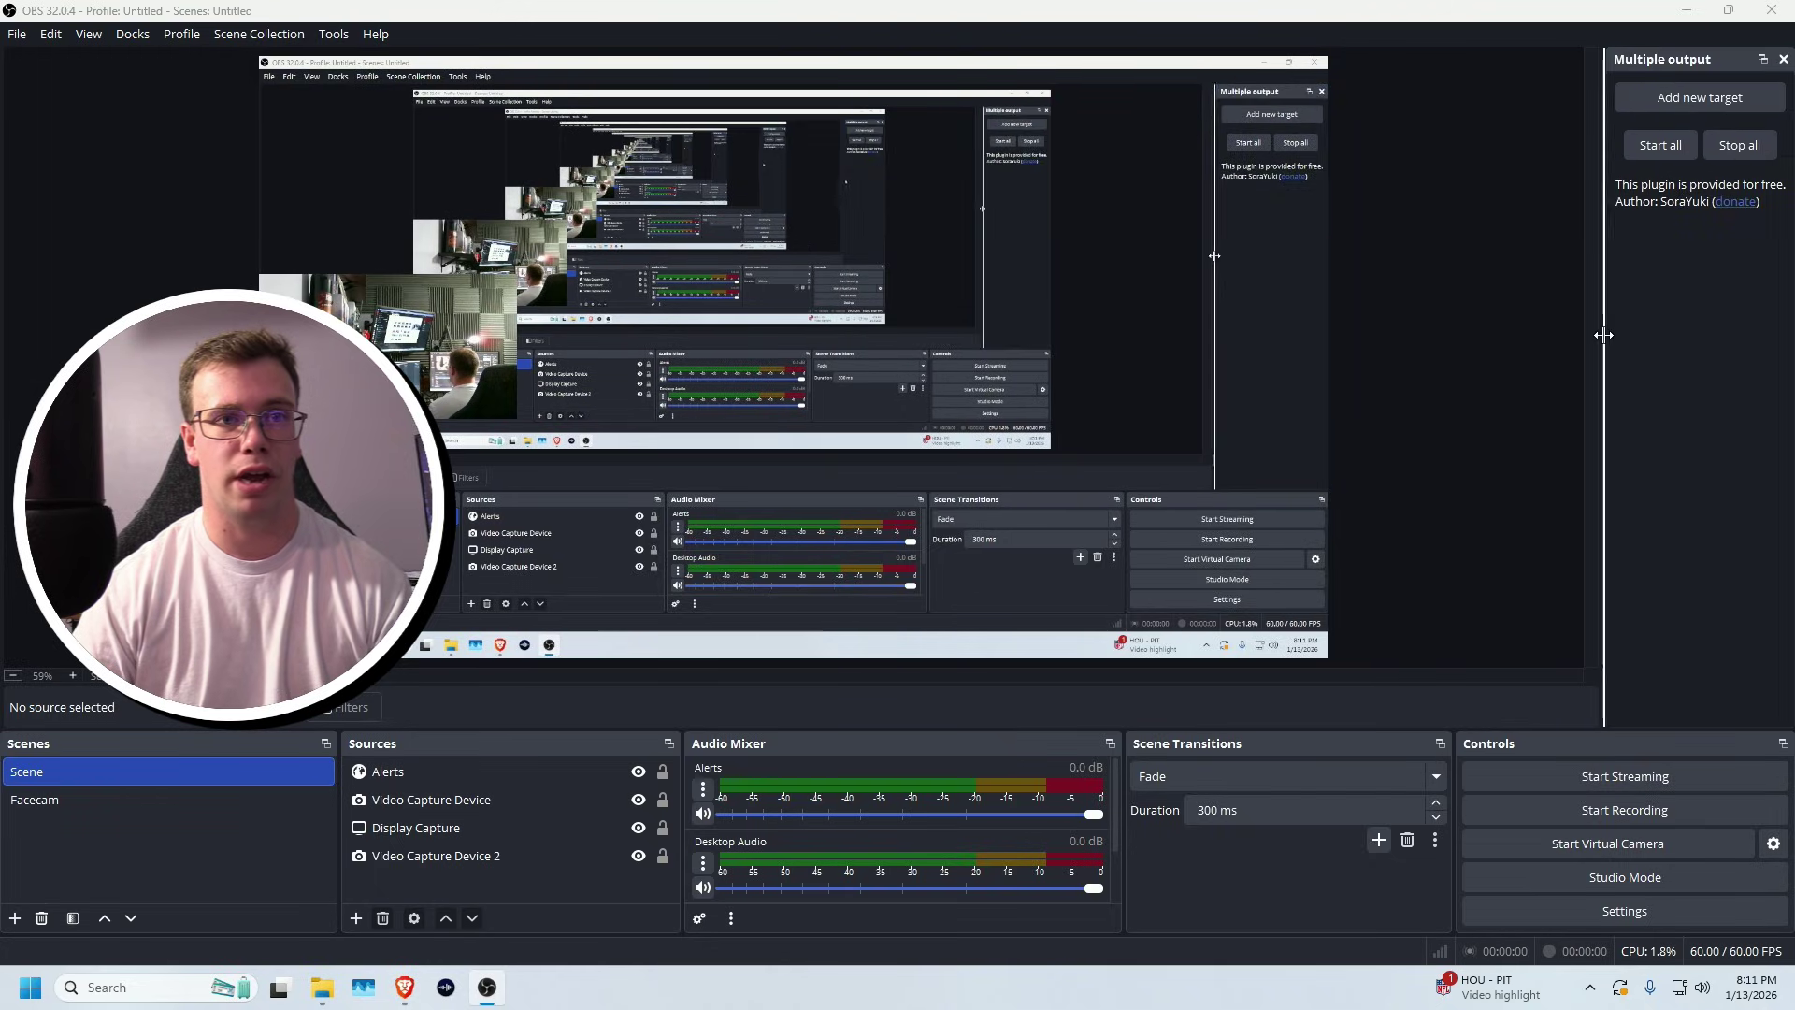
{"action": "left_click_drag", "start_coordinate": [1605, 332], "coordinate": [1295, 334]}
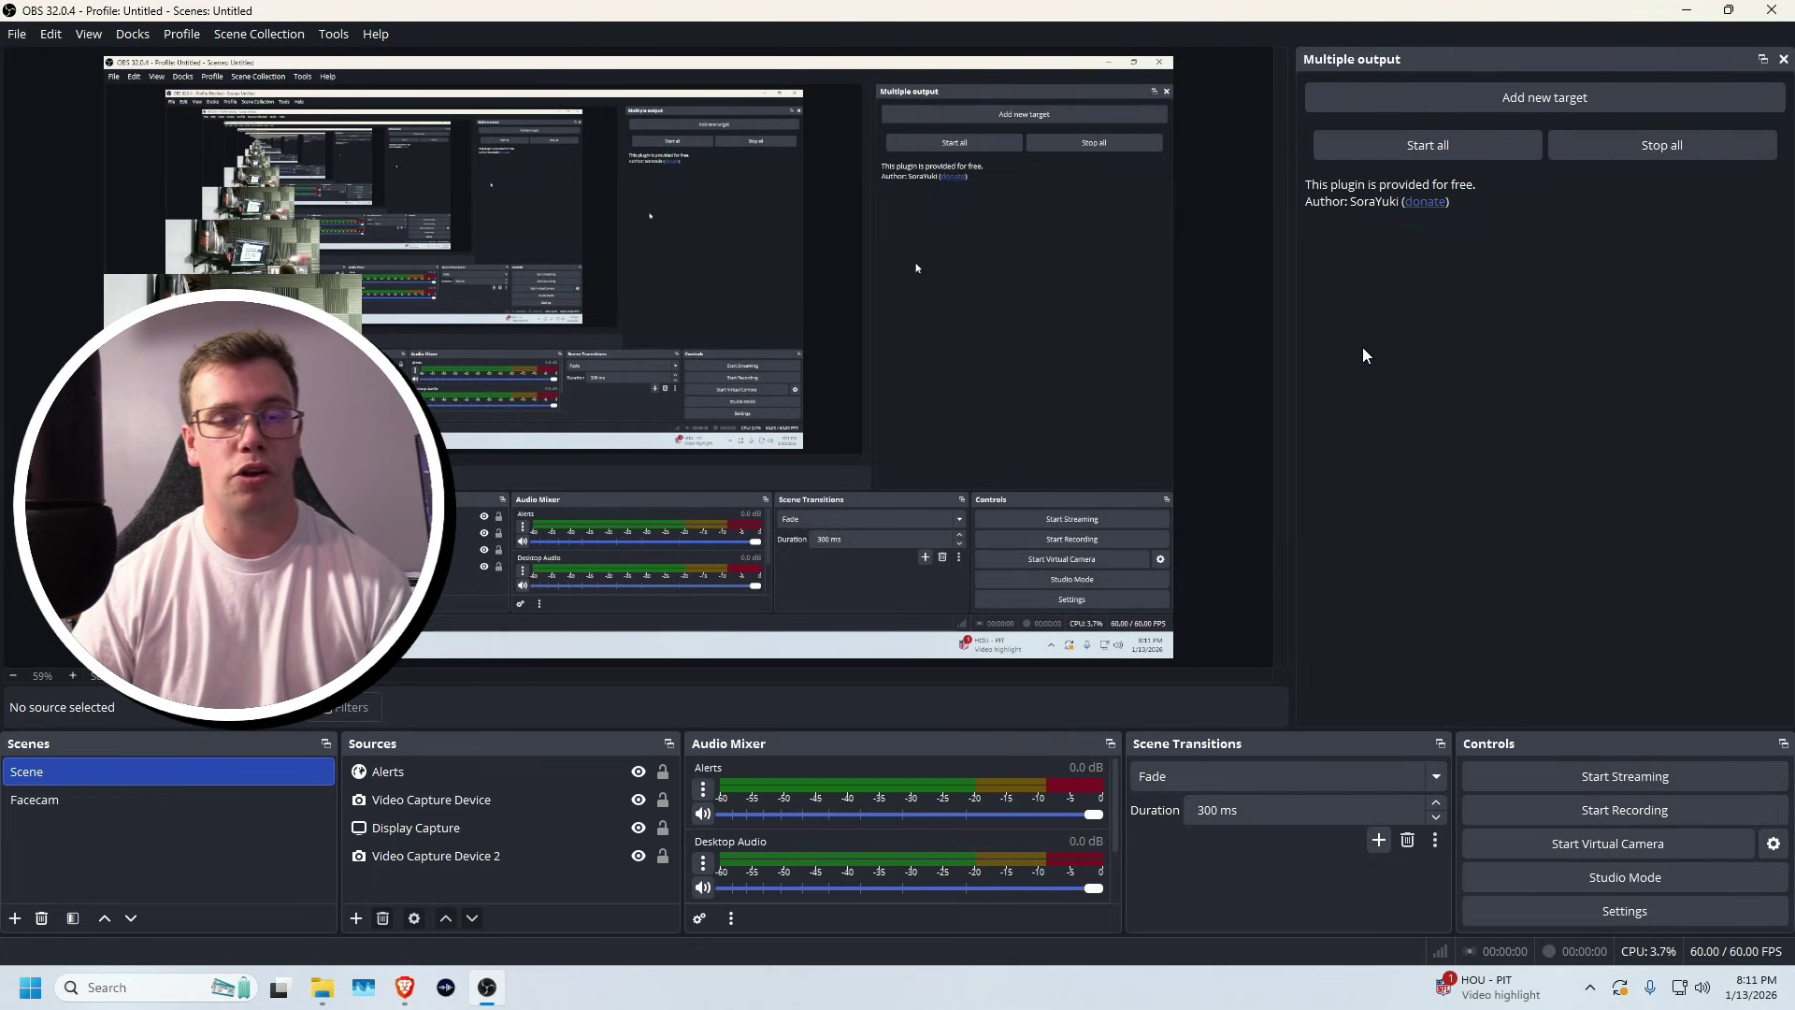
Look over the Stream and Output settings, closing them without changes.
{"action": "left_click", "coordinate": [1518, 902]}
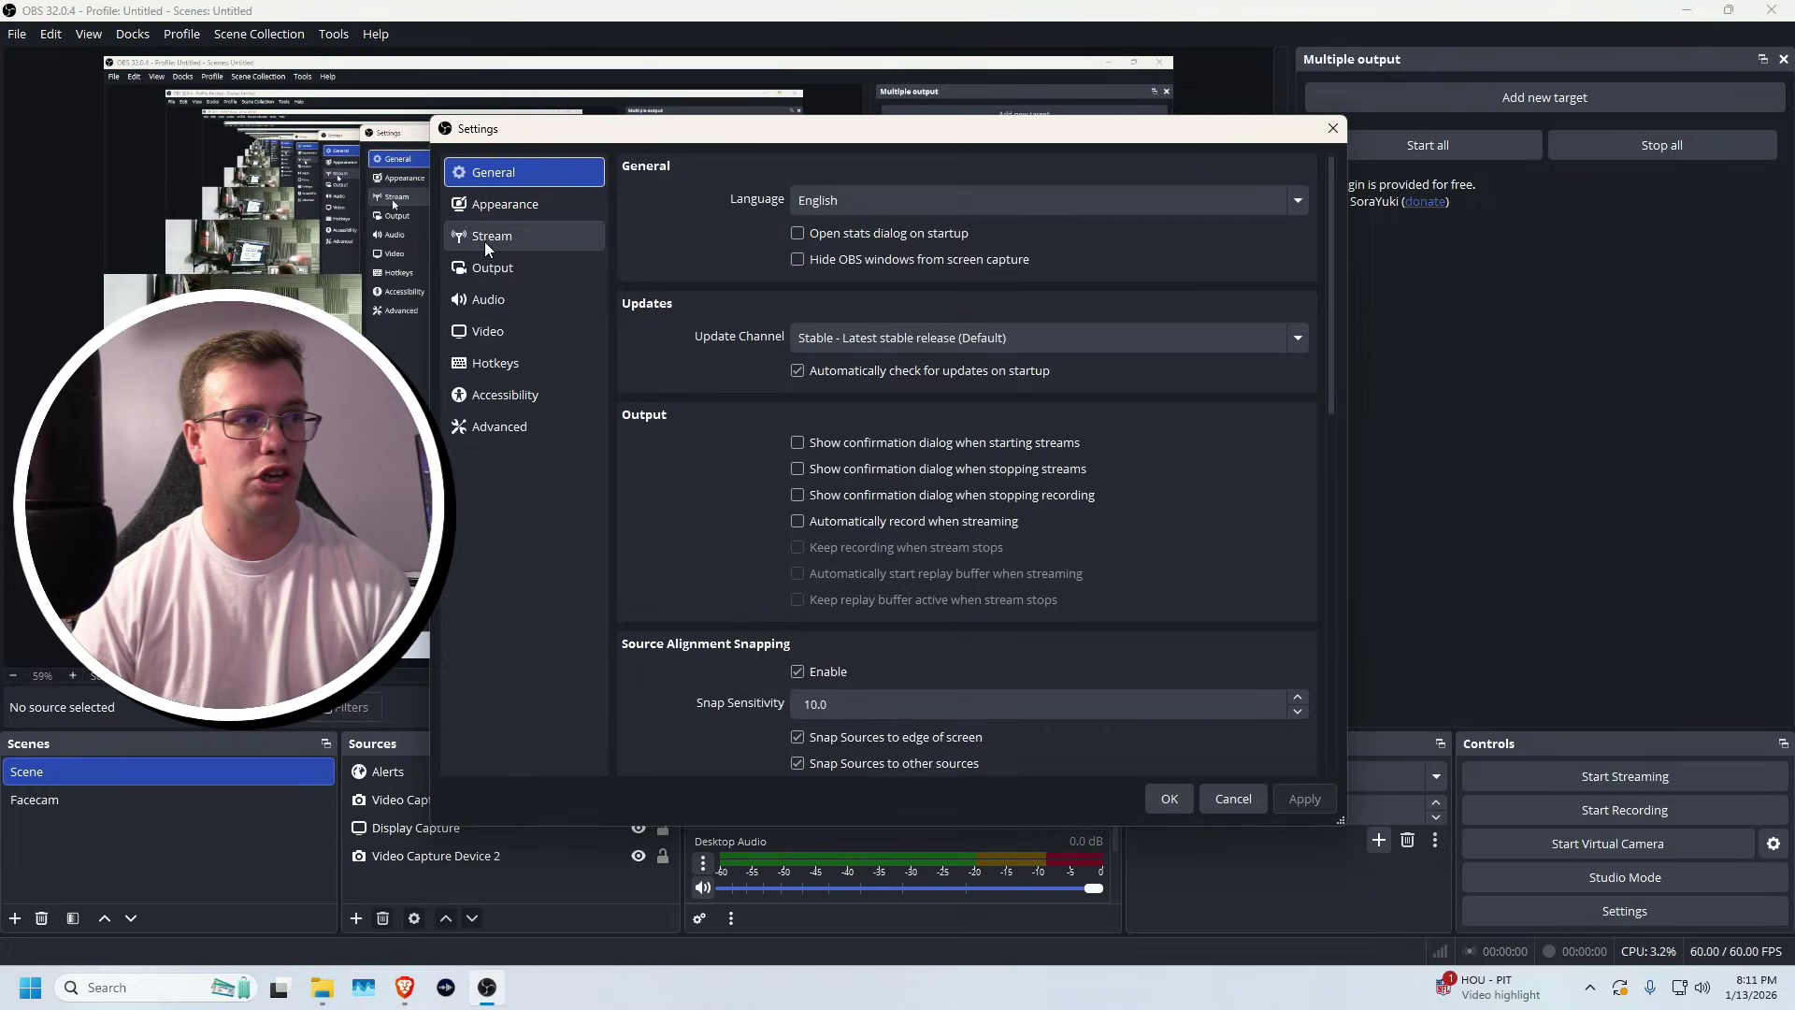
{"action": "left_click", "coordinate": [485, 241]}
{"action": "left_click", "coordinate": [481, 265]}
{"action": "scroll", "coordinate": [669, 306], "scroll_direction": "down", "scroll_amount": 3}
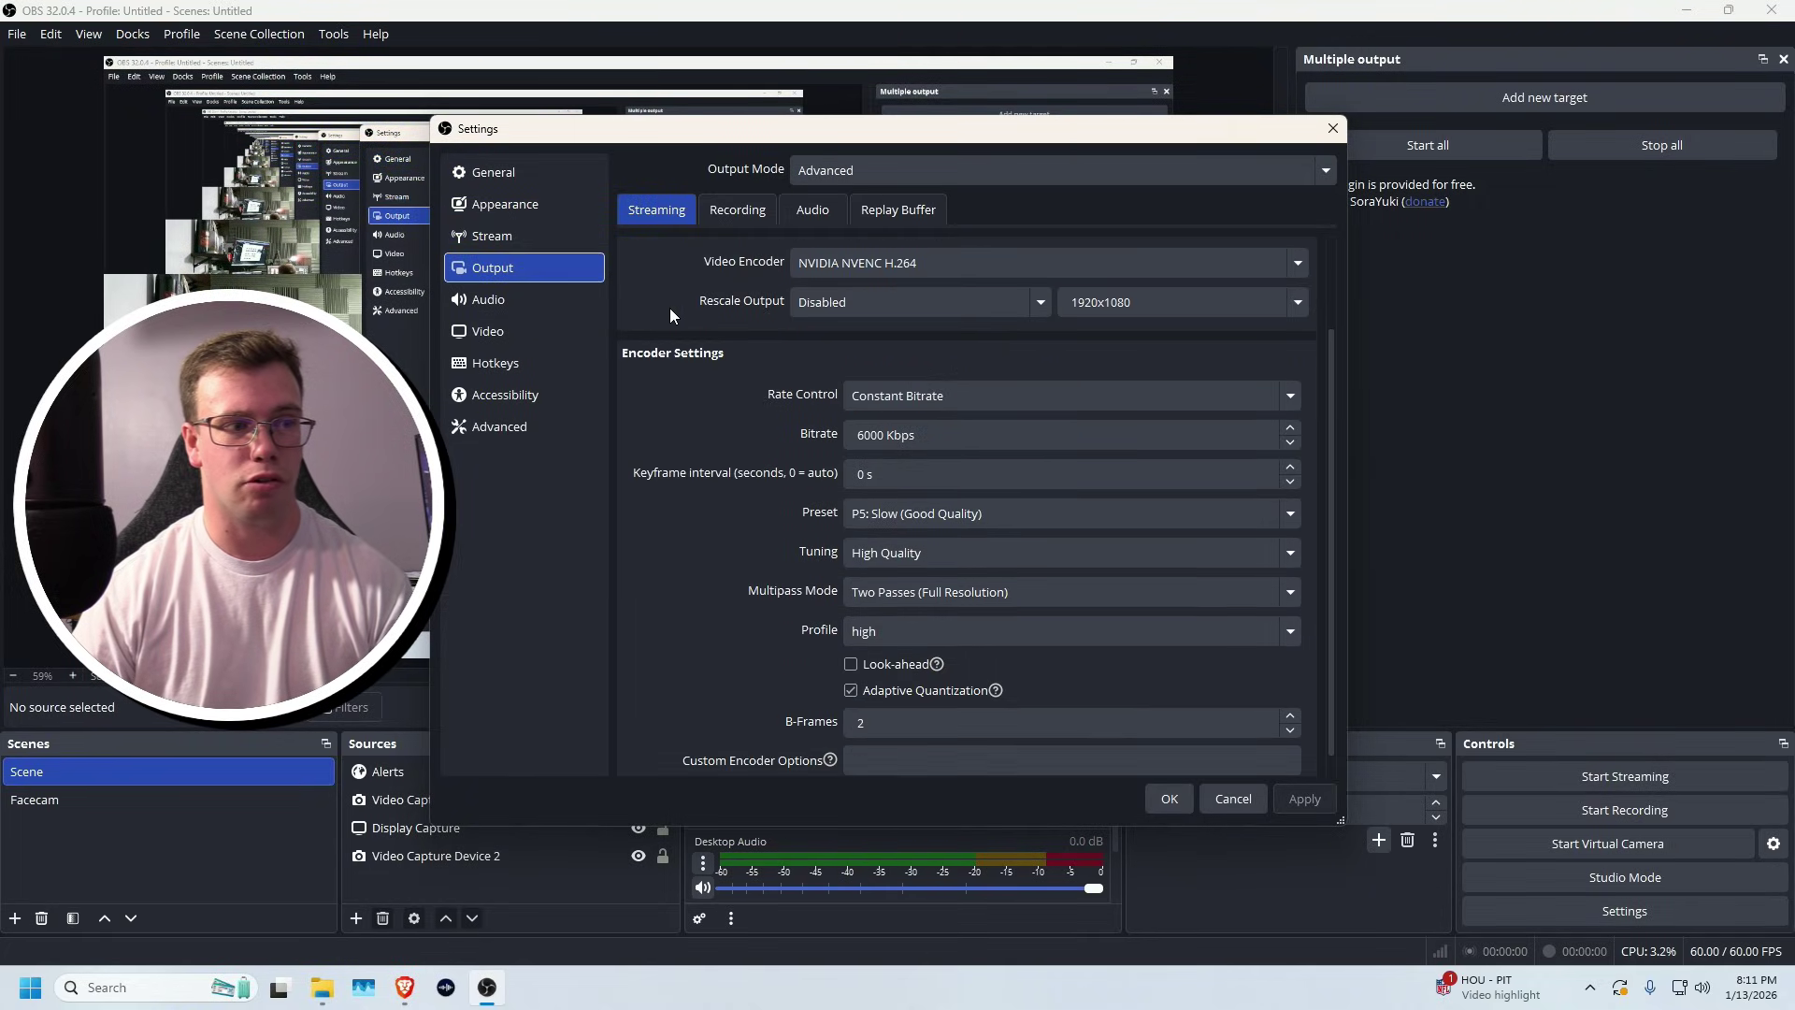
{"action": "left_click", "coordinate": [1214, 798]}
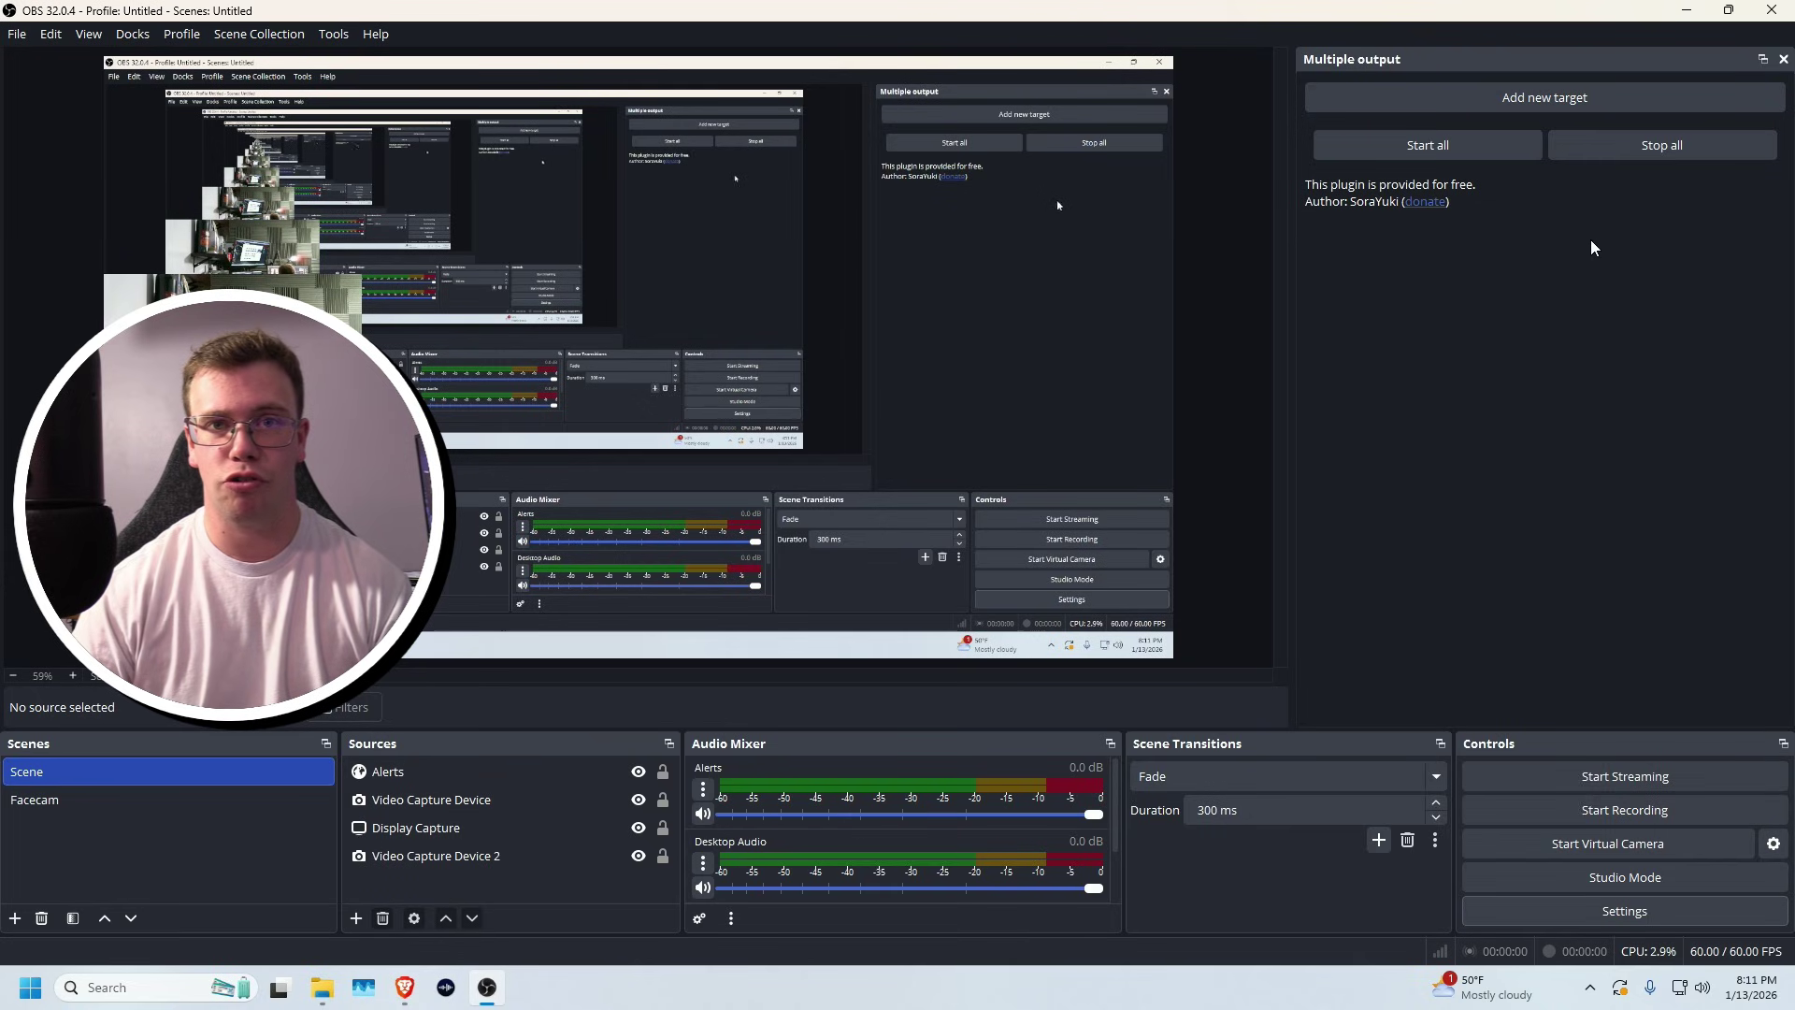
Add a new output target named YouTube.
{"action": "left_click", "coordinate": [1534, 104]}
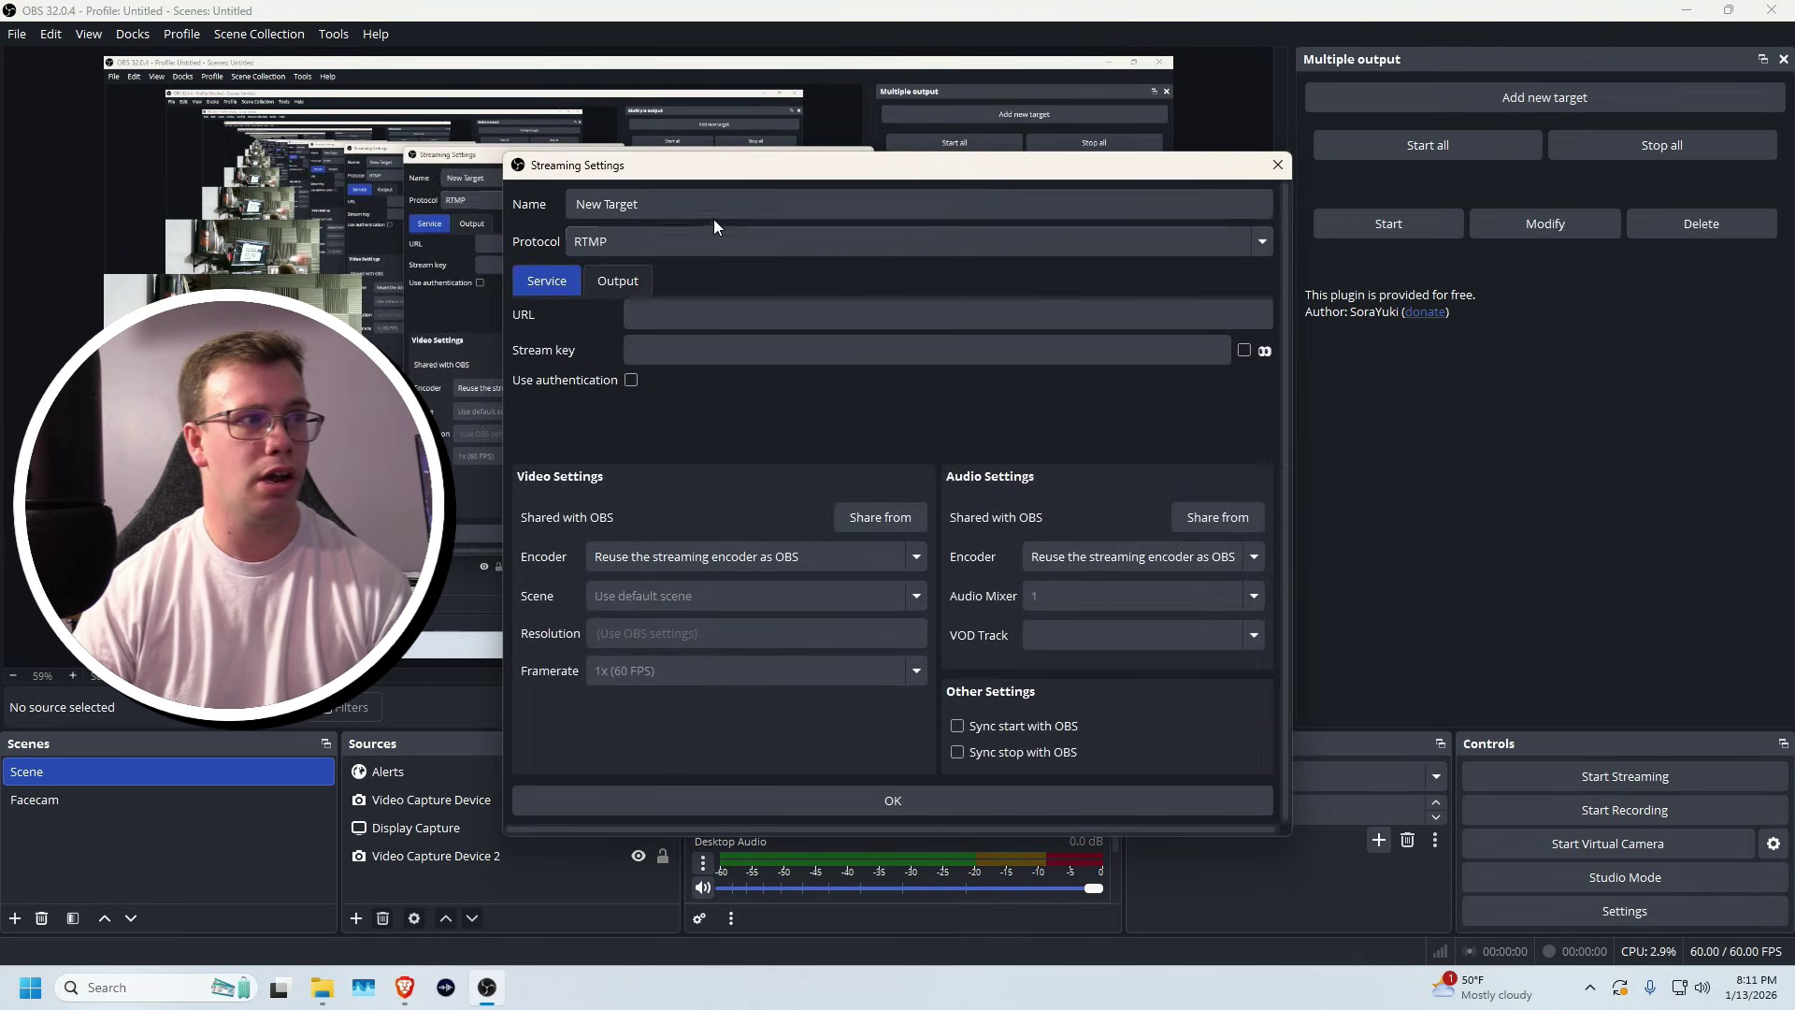
{"action": "type", "text": "Yo"}
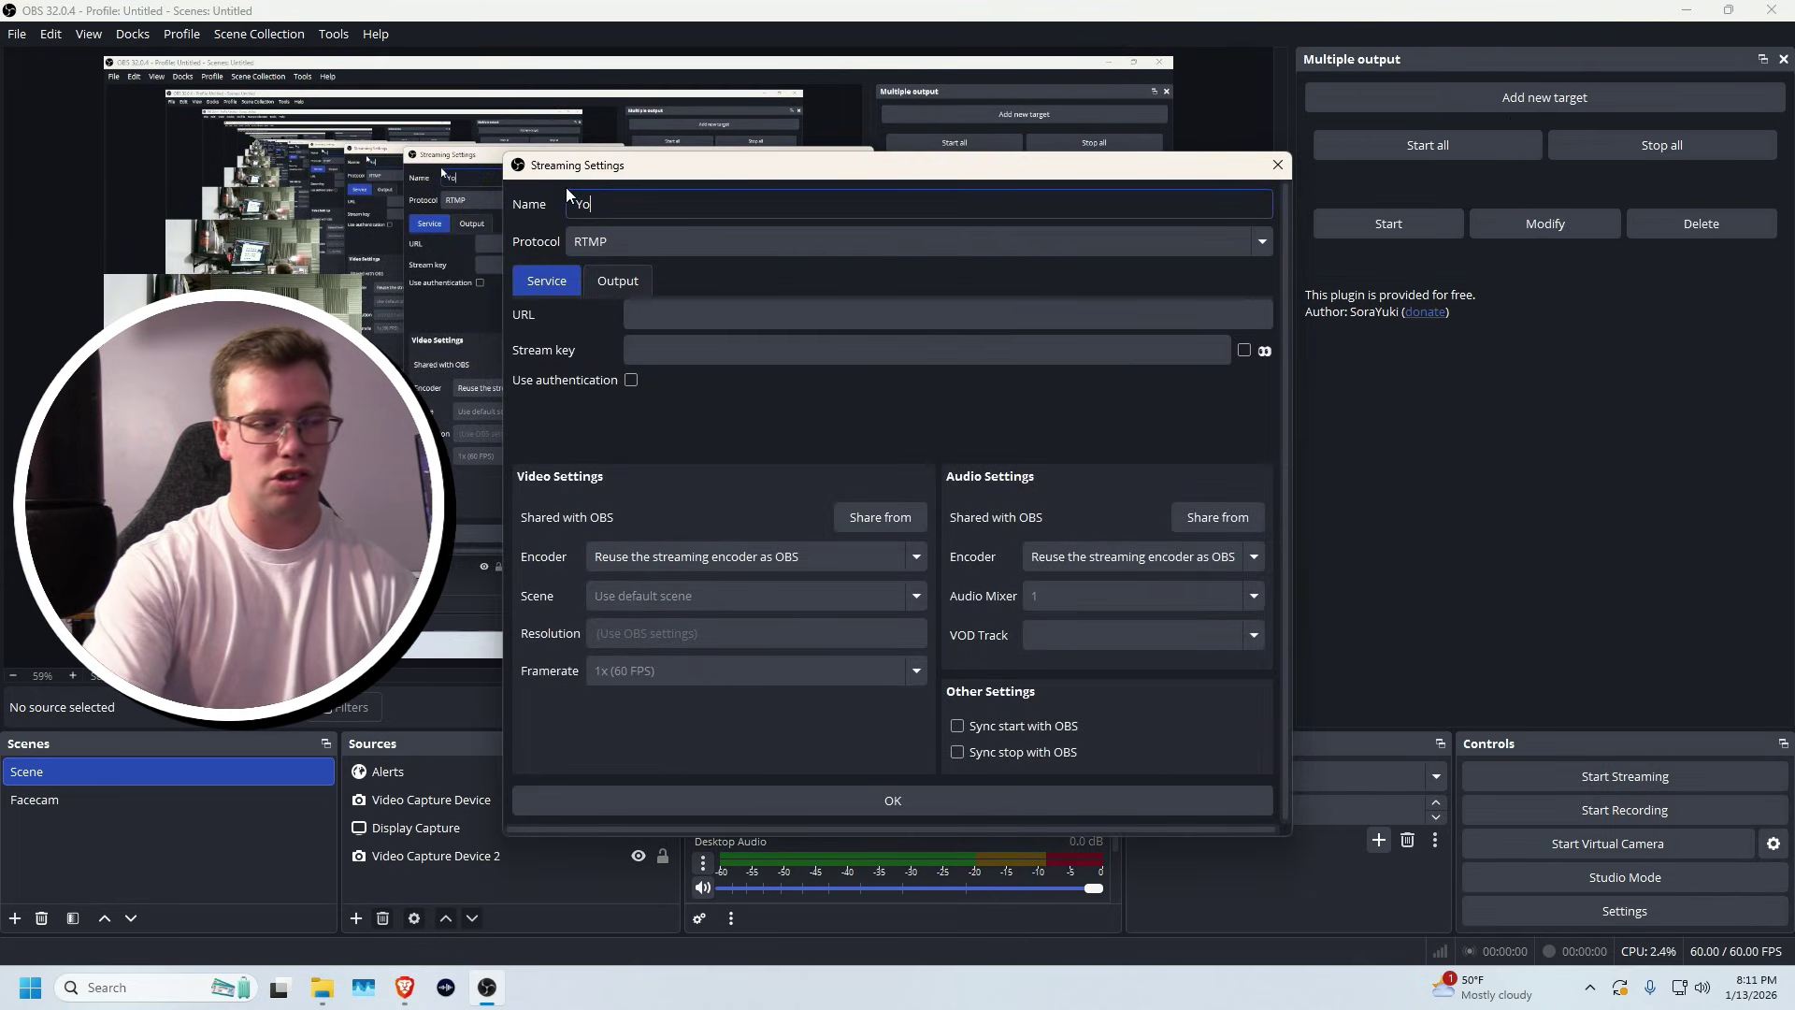
{"action": "type", "text": "uTube"}
{"action": "left_click", "coordinate": [711, 317]}
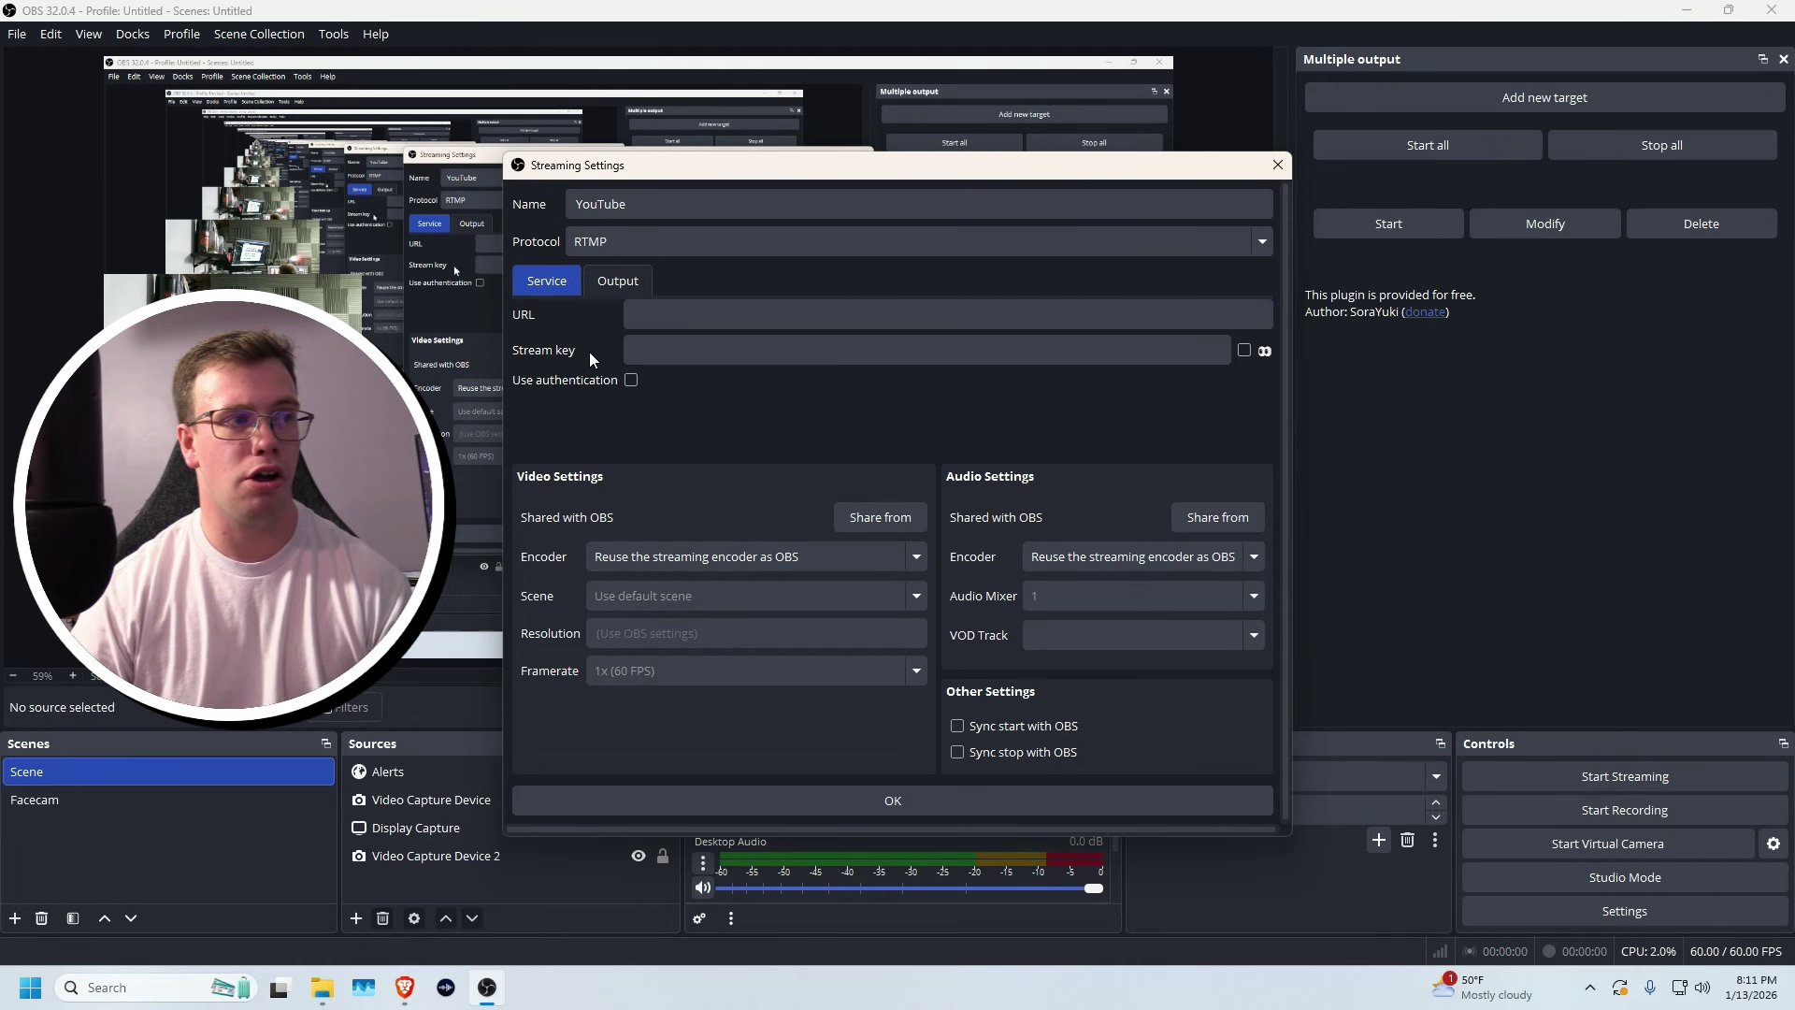
{"action": "left_click", "coordinate": [714, 356]}
Get the stream key from YouTube Studio's live stream setup for the target.
{"action": "key", "text": "alt+Tab"}
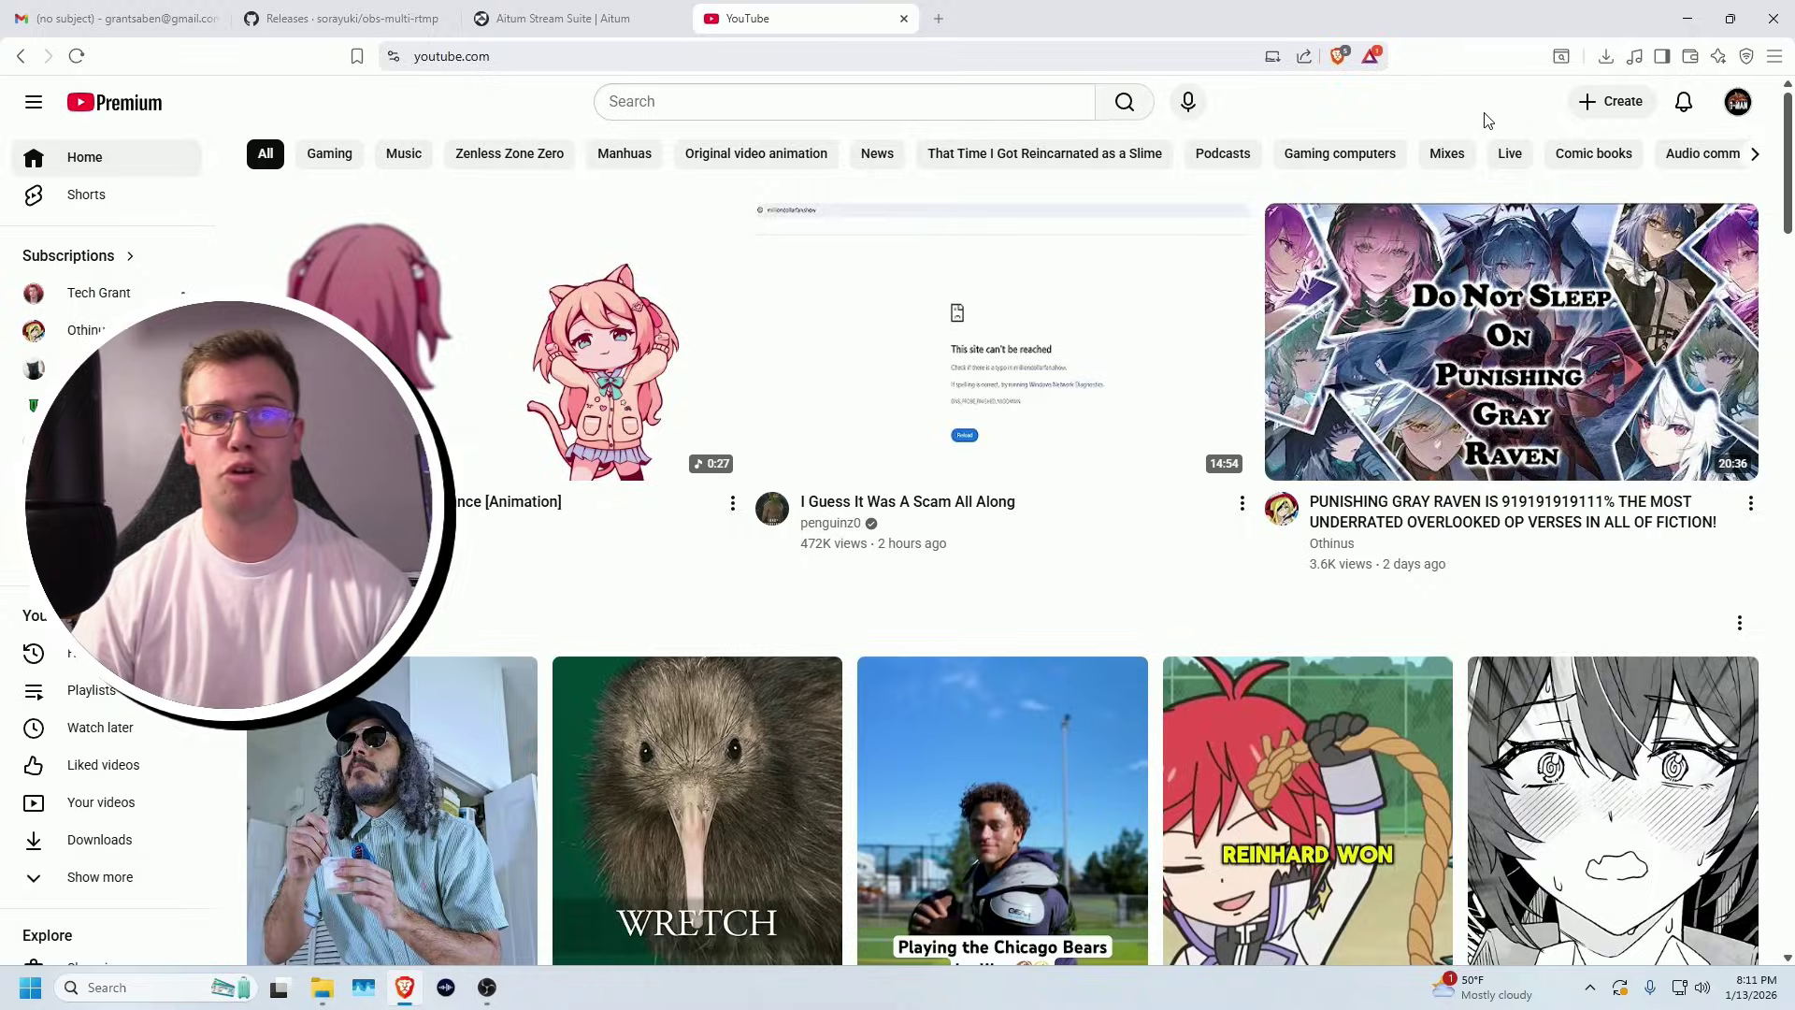
{"action": "left_click", "coordinate": [1590, 103]}
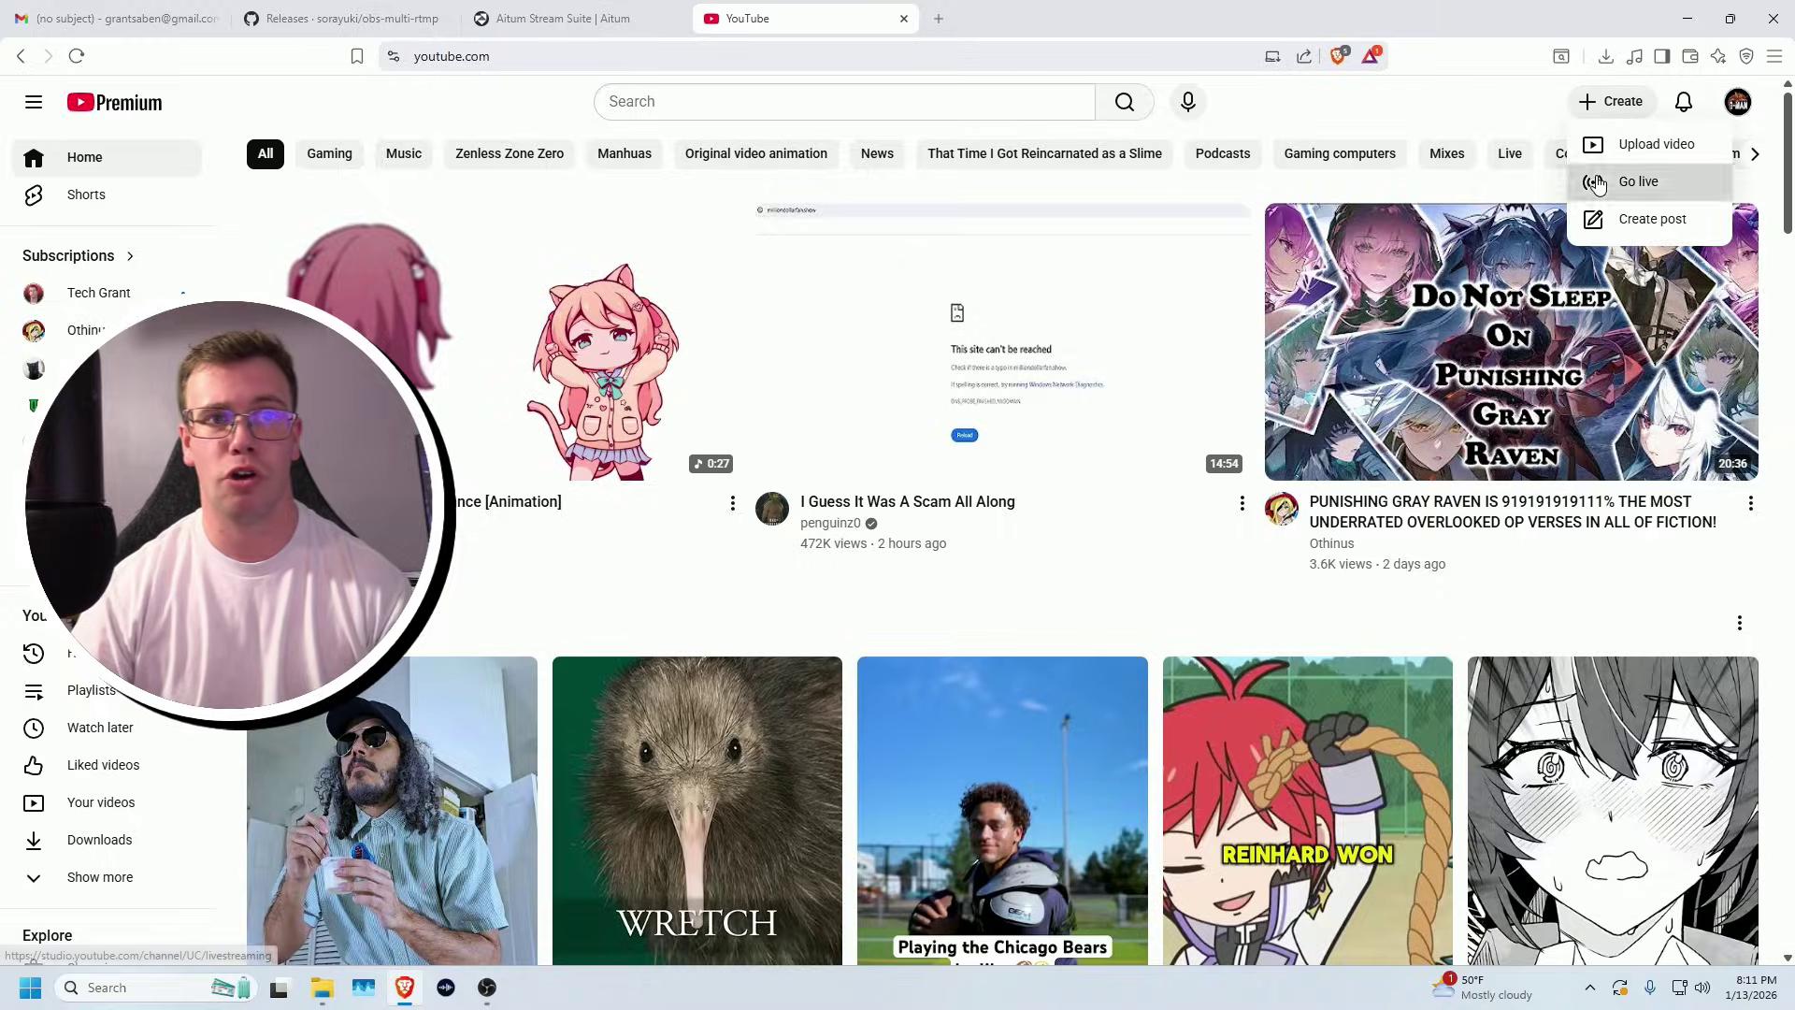
{"action": "left_click", "coordinate": [1628, 181]}
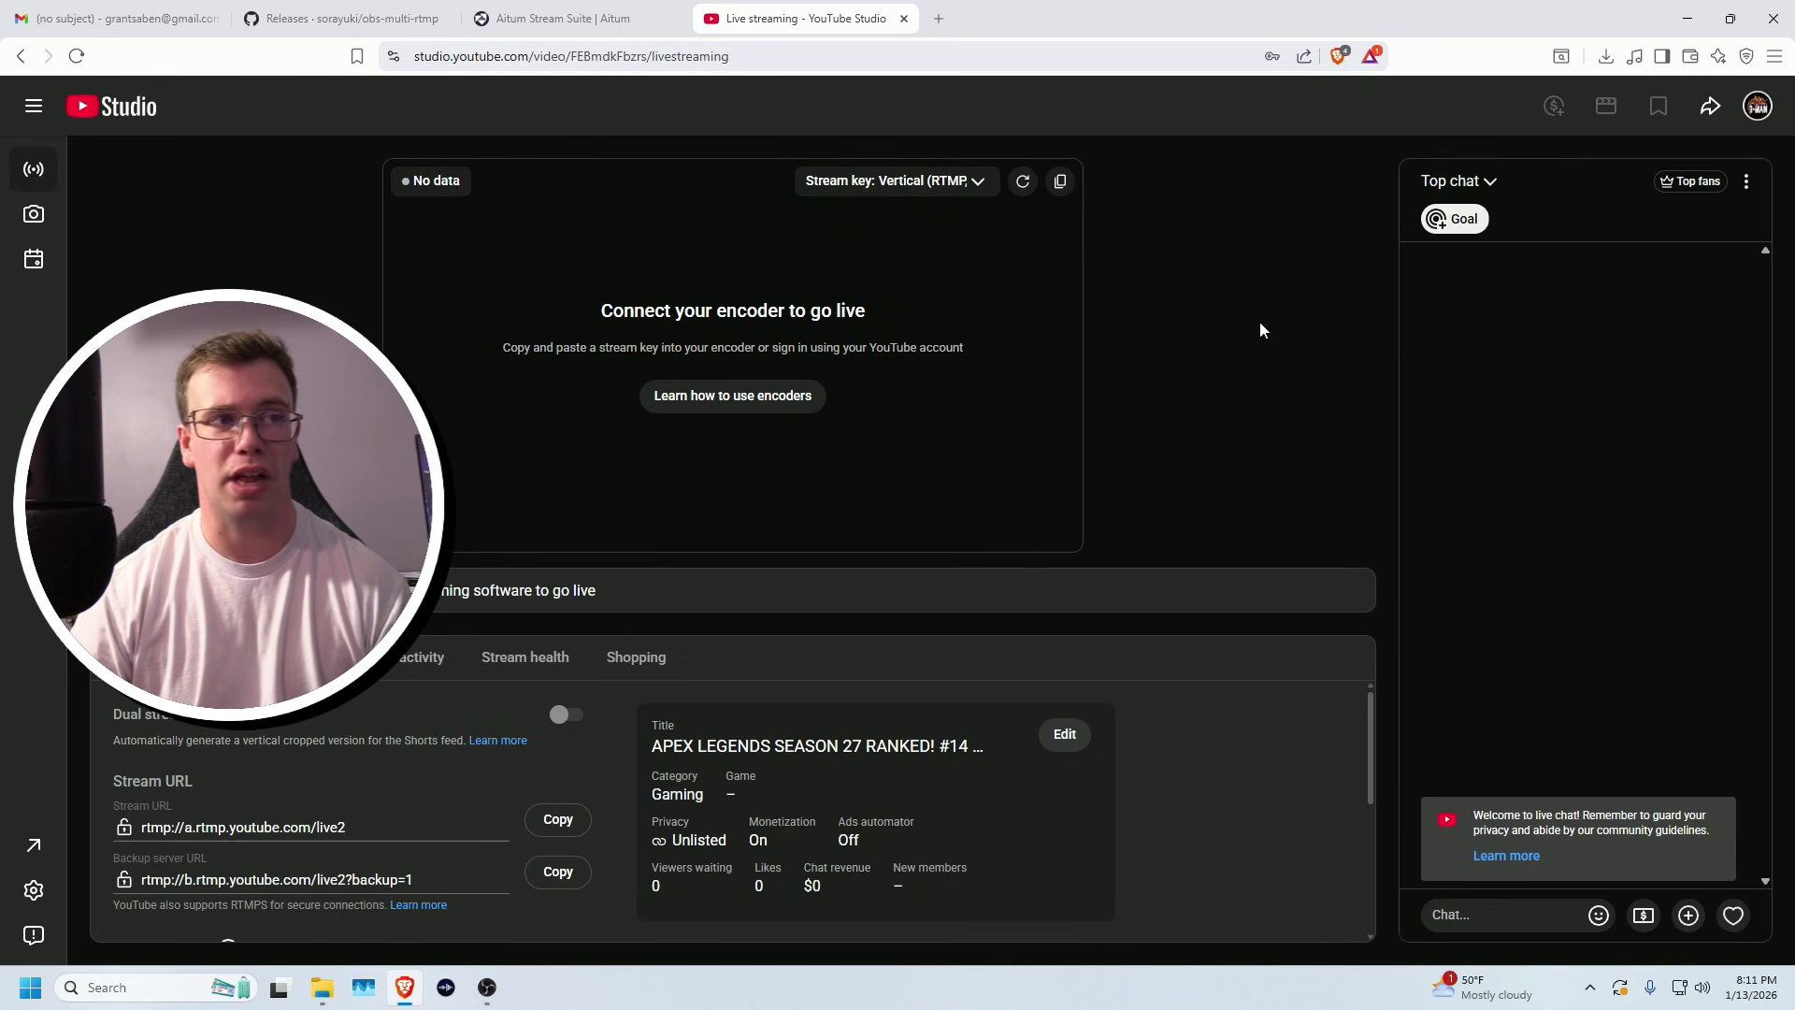
{"action": "left_click", "coordinate": [1063, 184]}
{"action": "left_click", "coordinate": [486, 990]}
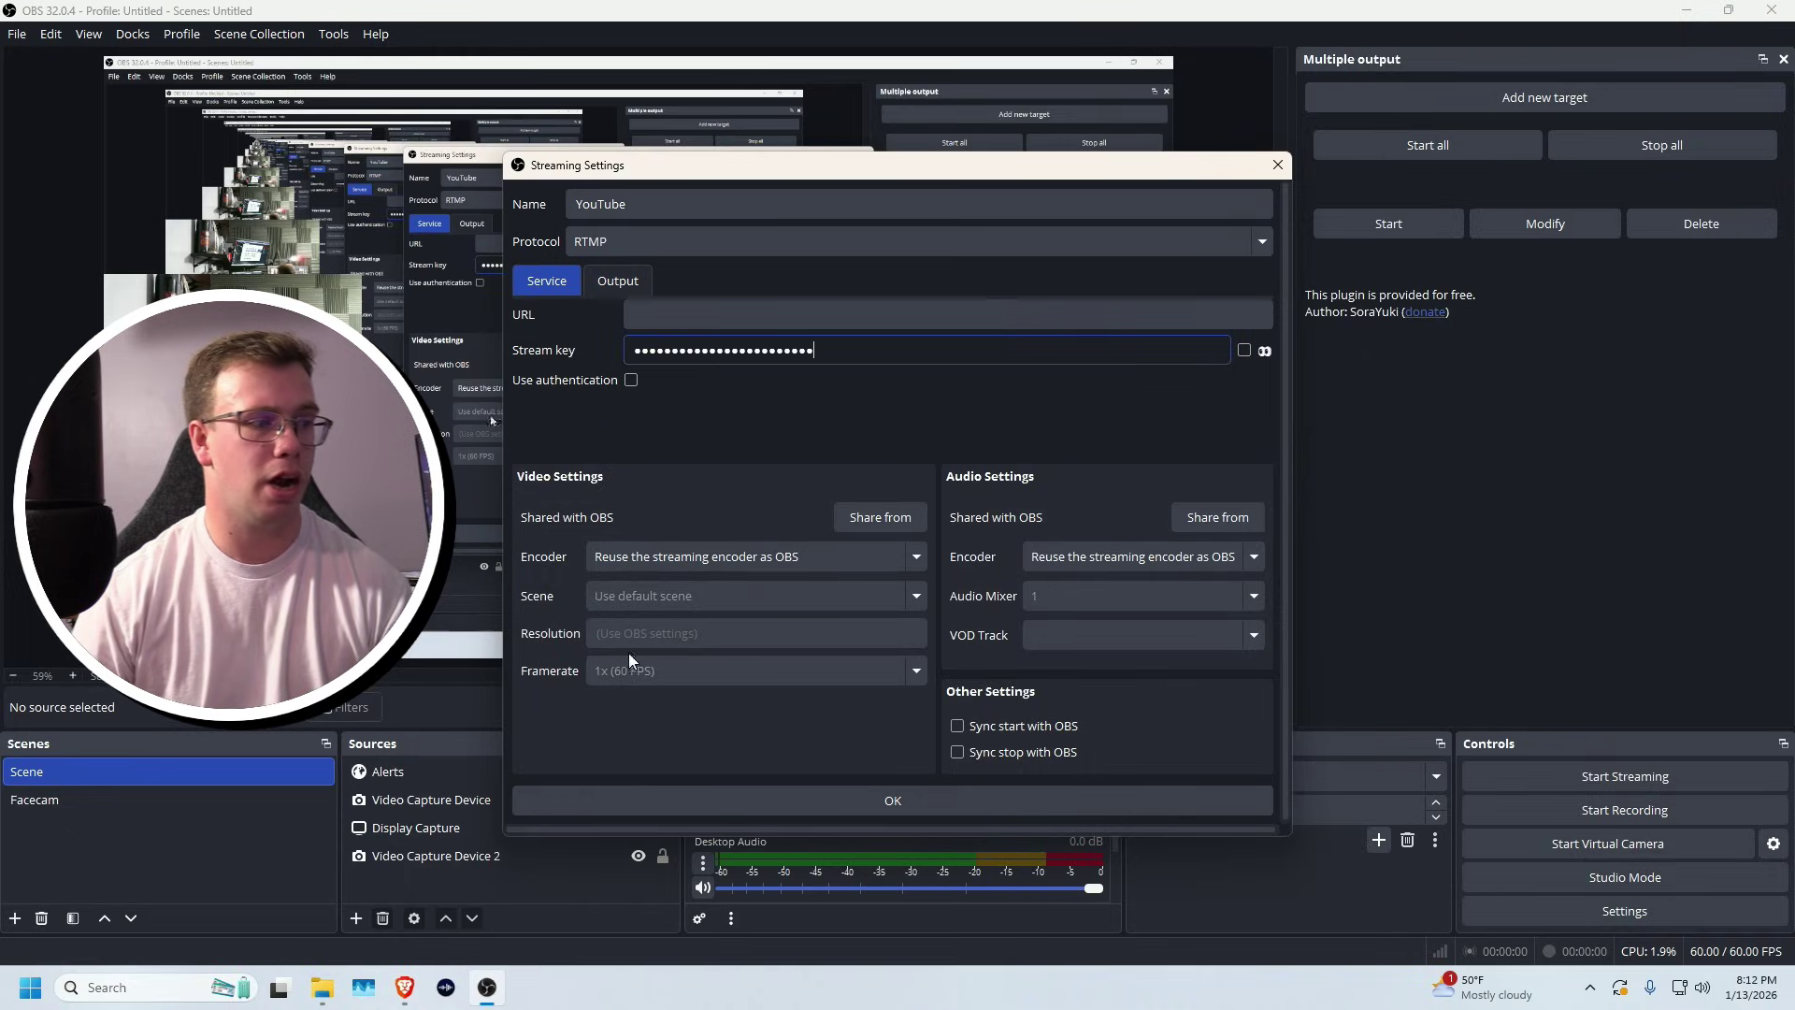
Paste YouTube's stream URL rtmp://a.rtmp.youtube.com/live2 into the target's URL field.
{"action": "left_click", "coordinate": [412, 990]}
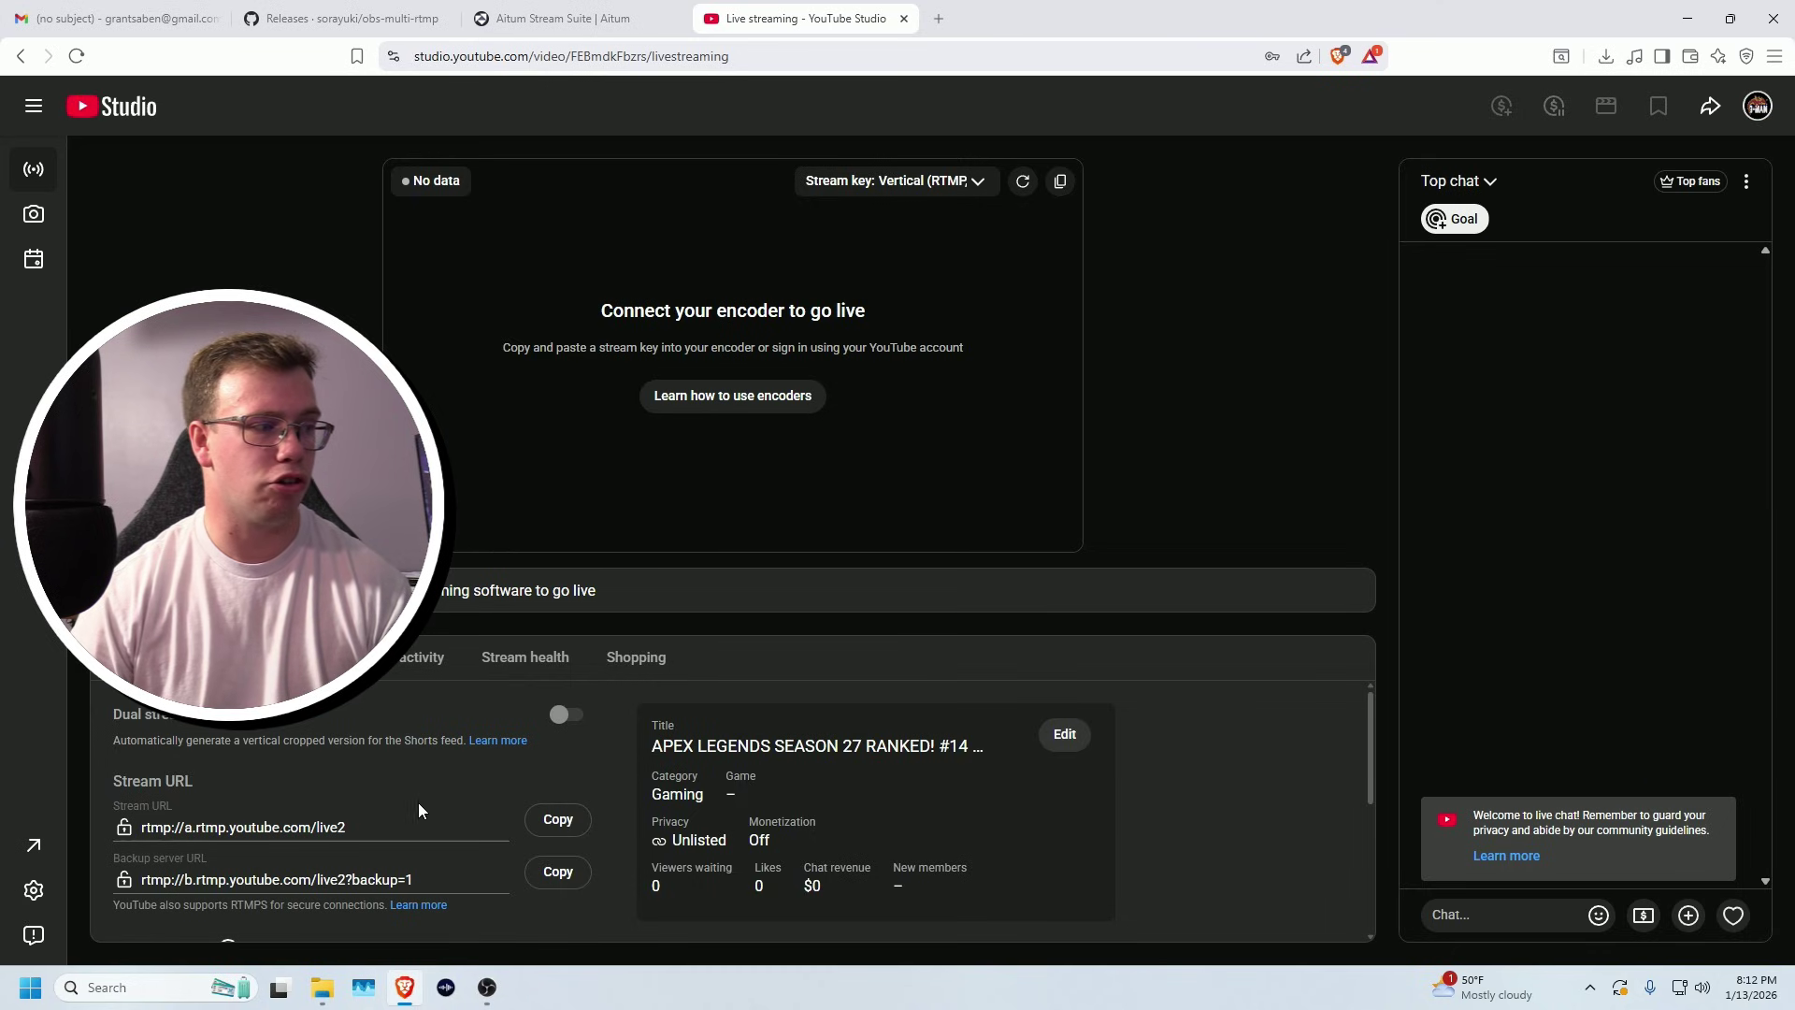
{"action": "left_click", "coordinate": [558, 821]}
{"action": "key", "text": "alt+Tab"}
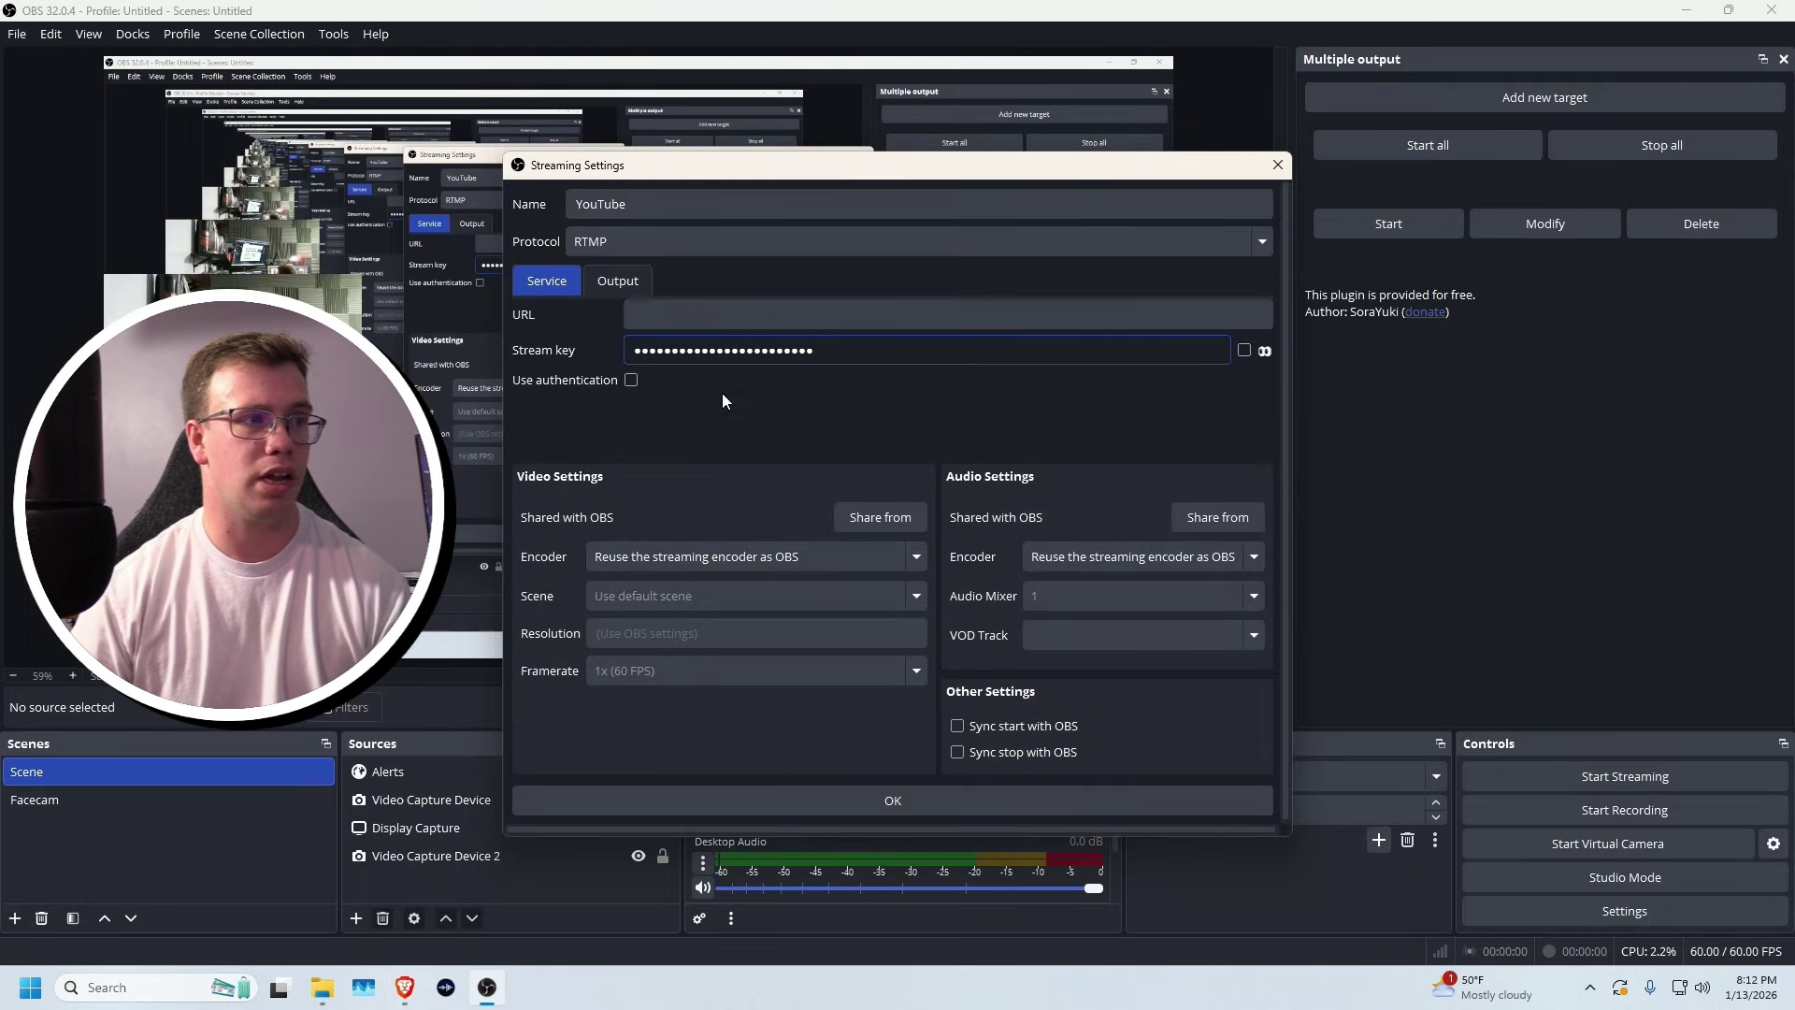
{"action": "left_click", "coordinate": [728, 315]}
{"action": "key", "text": "ctrl+v"}
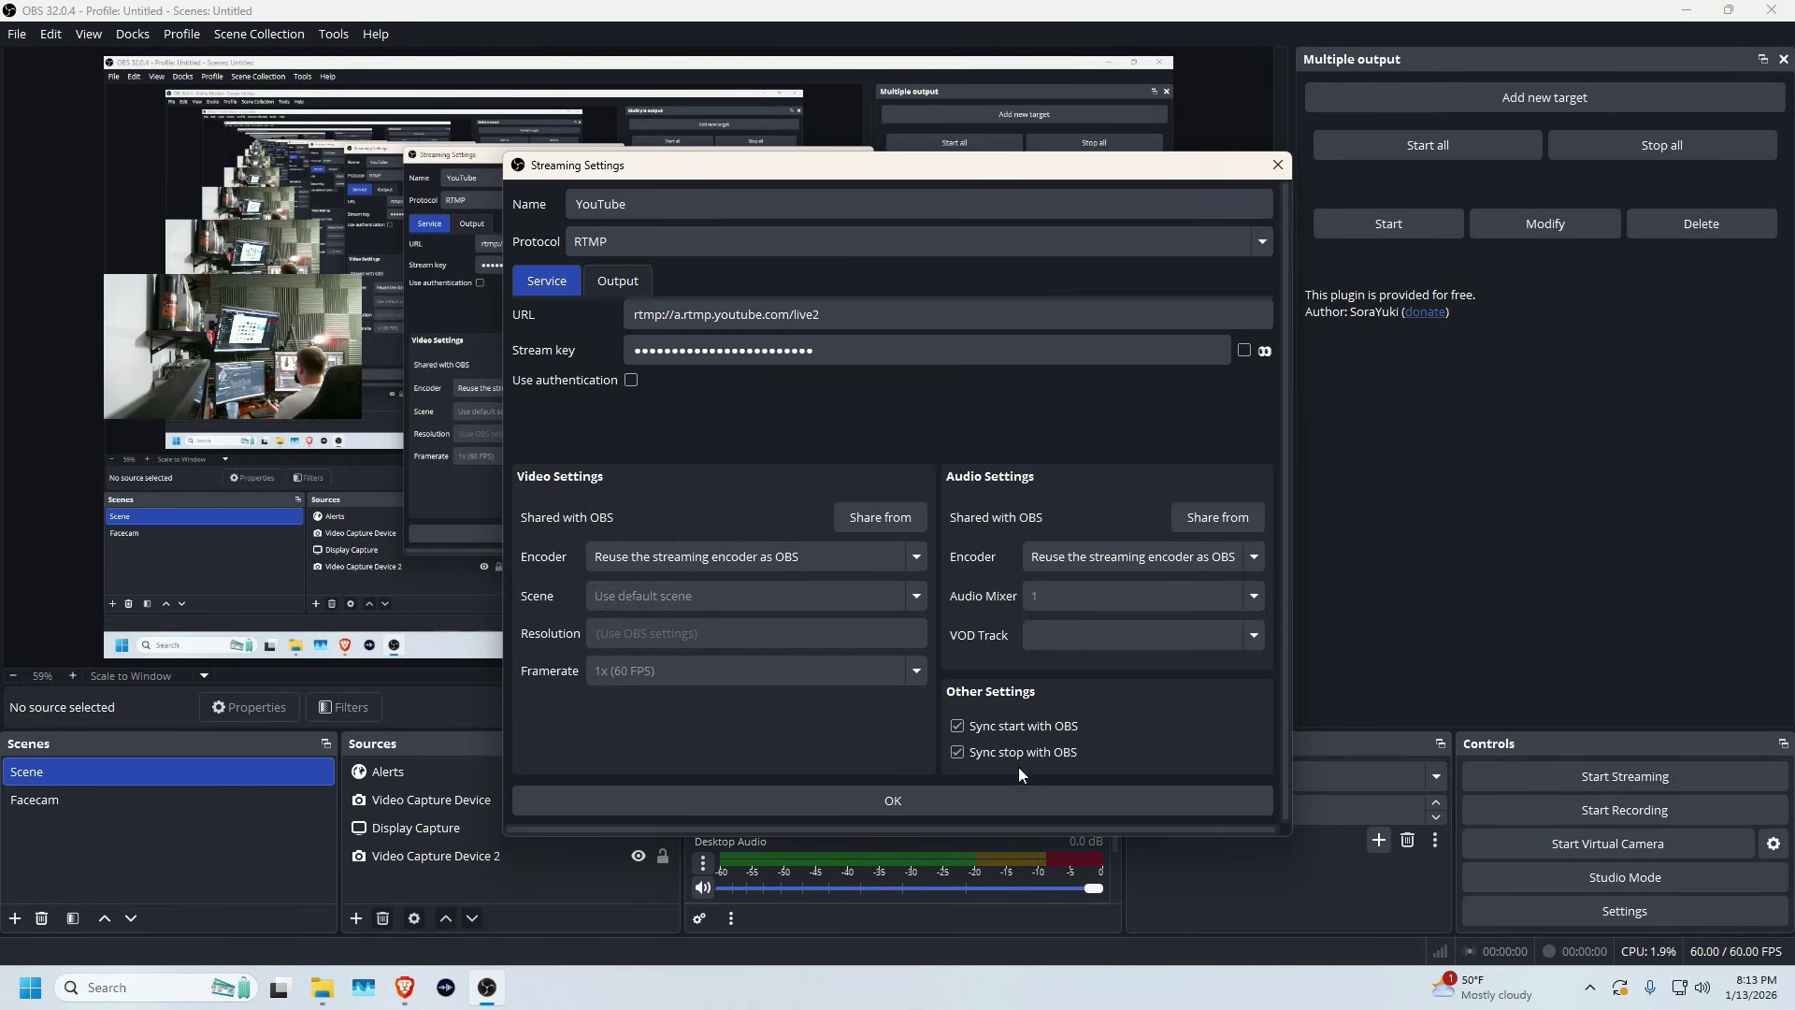
Turn off sync with OBS and set the target's video encoder to NVIDIA NVENC H.264.
{"action": "left_click", "coordinate": [1017, 756]}
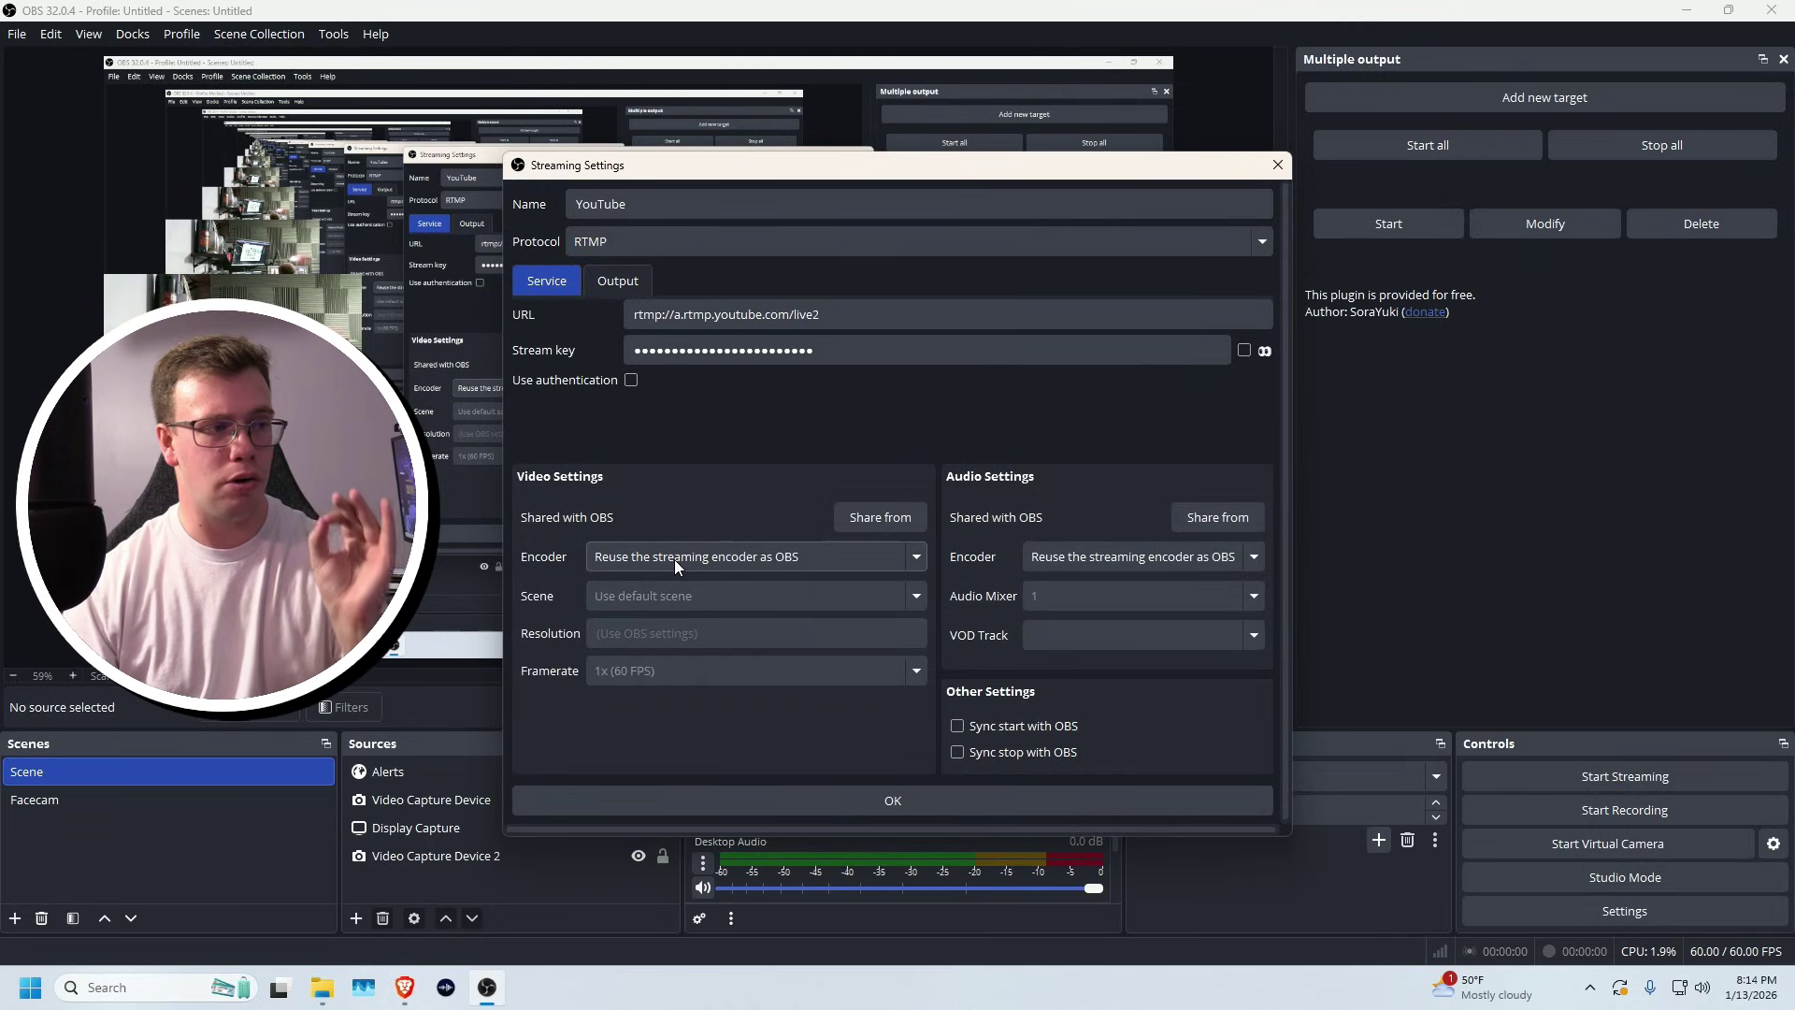
{"action": "left_click", "coordinate": [675, 559]}
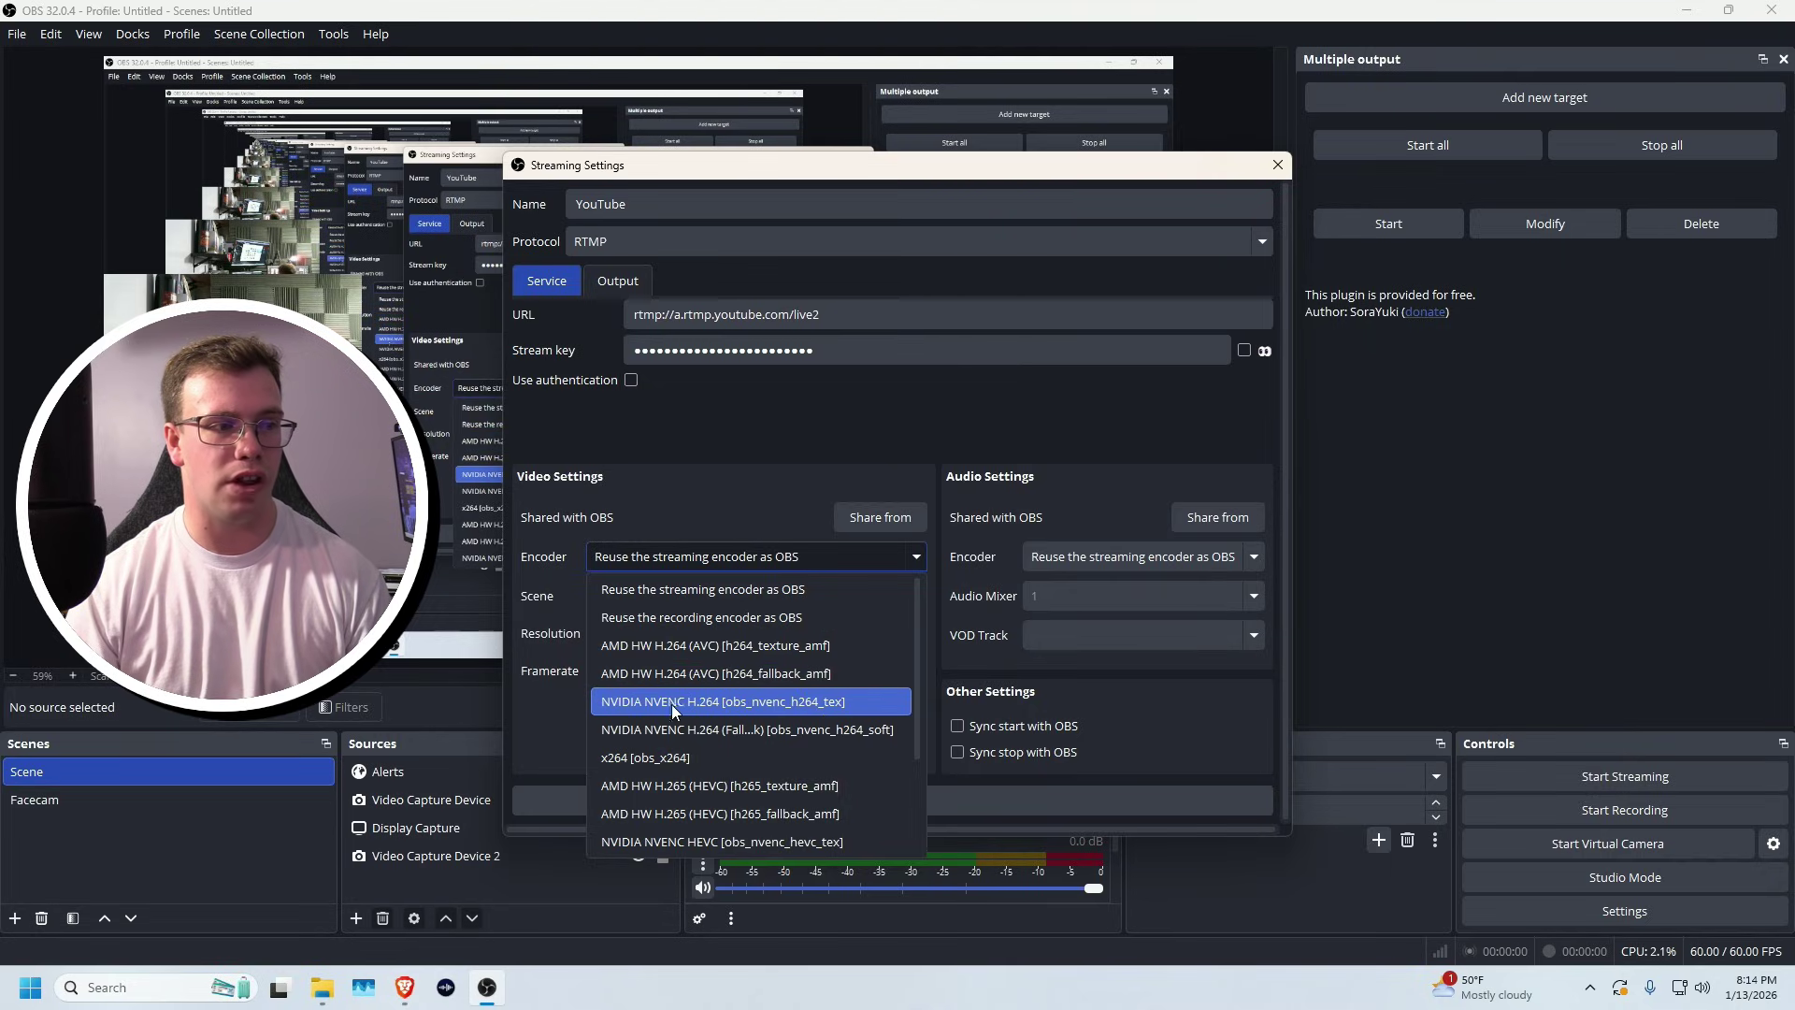
{"action": "left_click", "coordinate": [663, 703]}
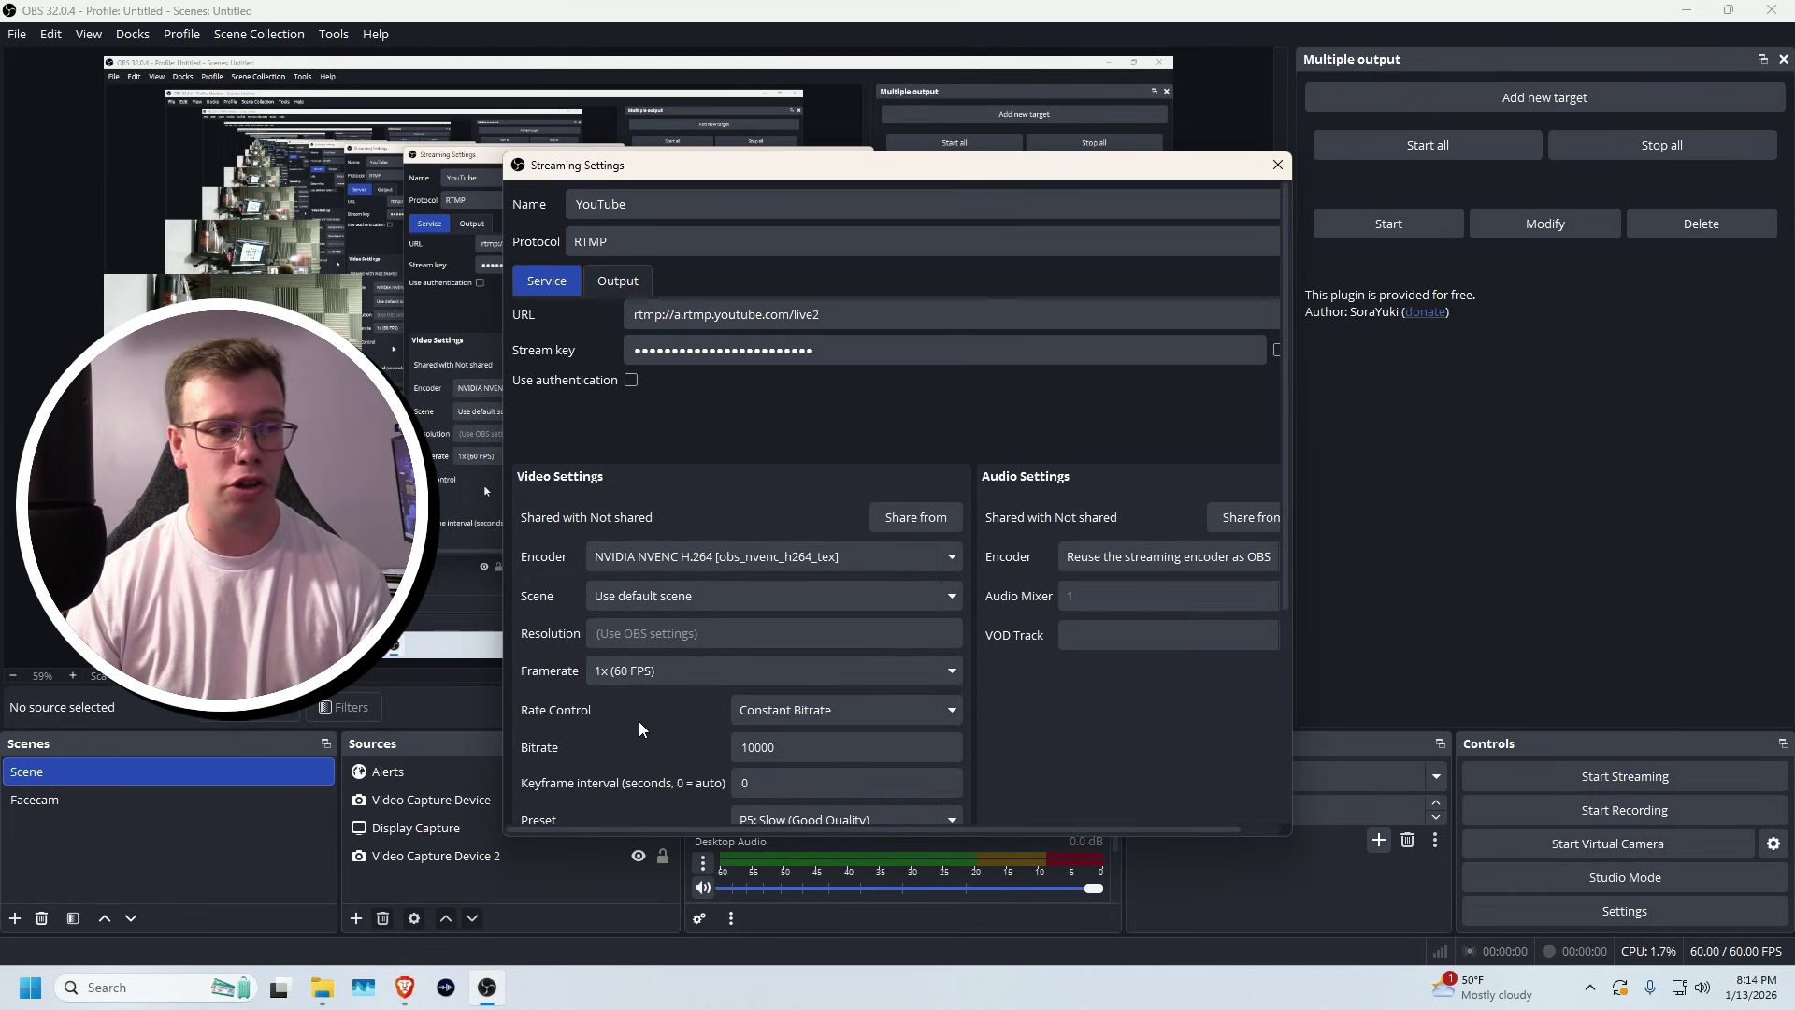
Set the YouTube target's bitrate to 6000, replacing an initial 12000.
{"action": "scroll", "coordinate": [637, 721], "scroll_direction": "down", "scroll_amount": 1}
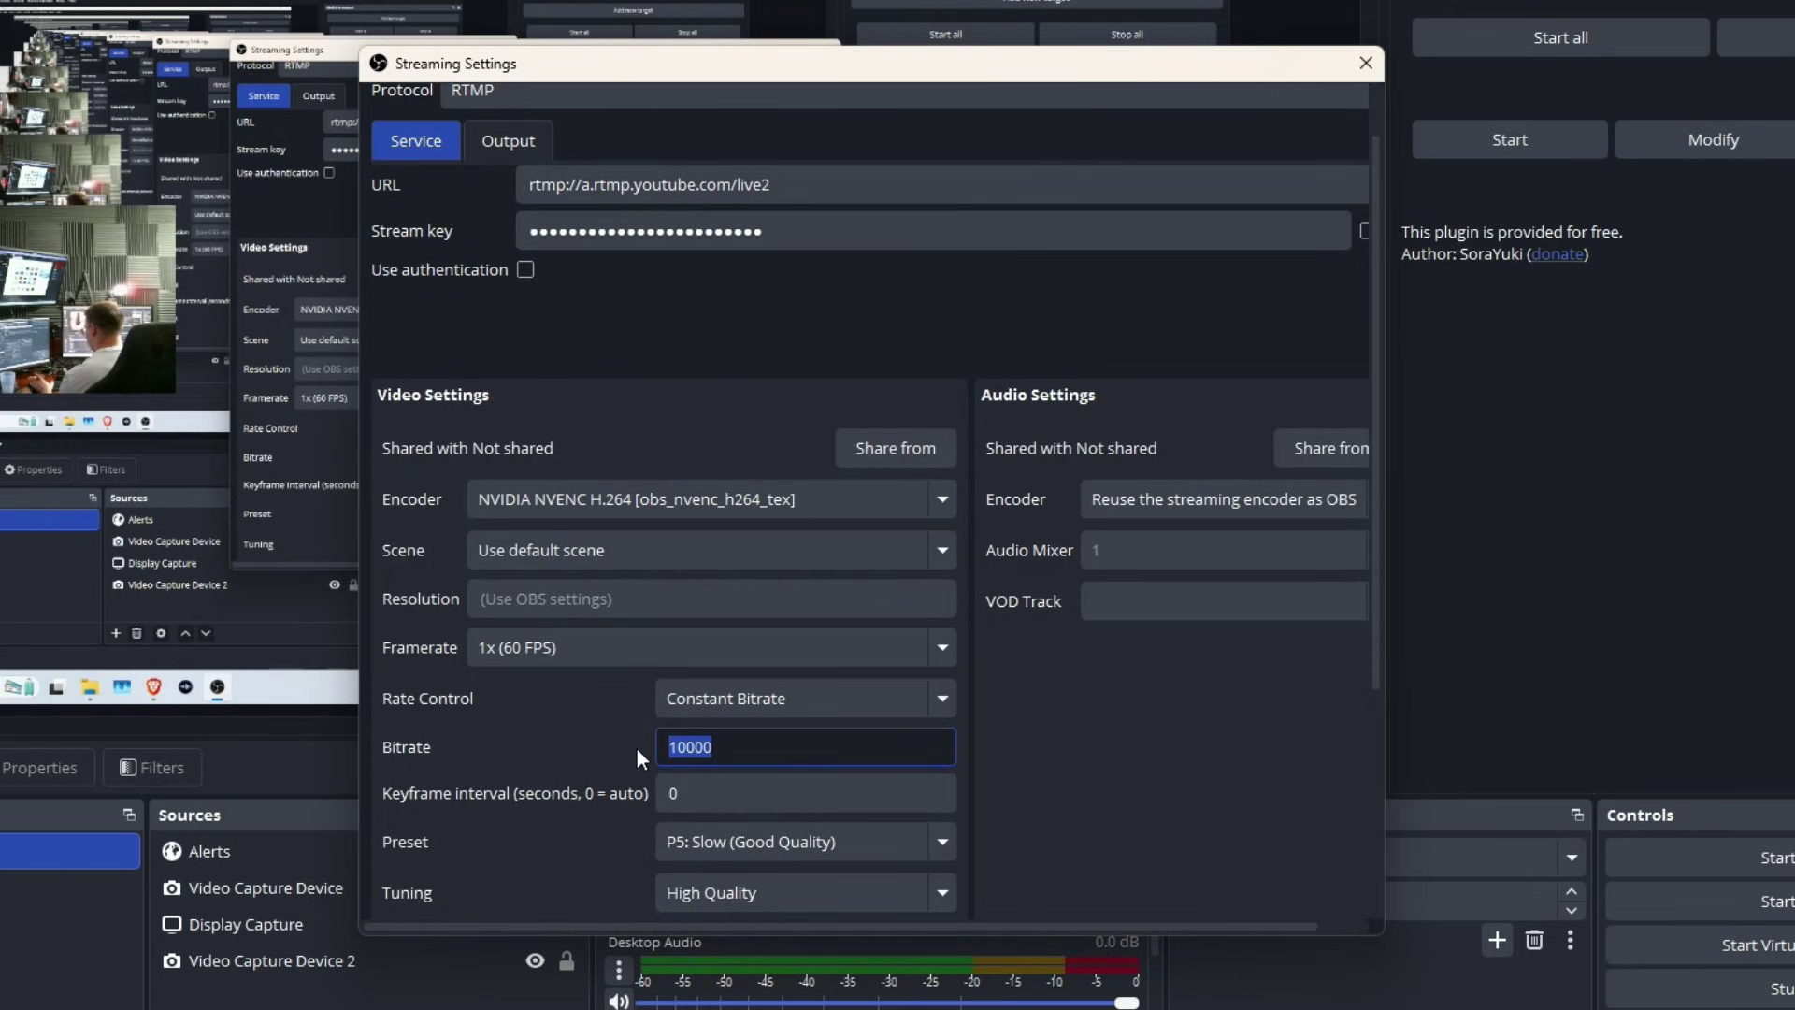
{"action": "type", "text": "12000"}
{"action": "left_click", "coordinate": [559, 738]}
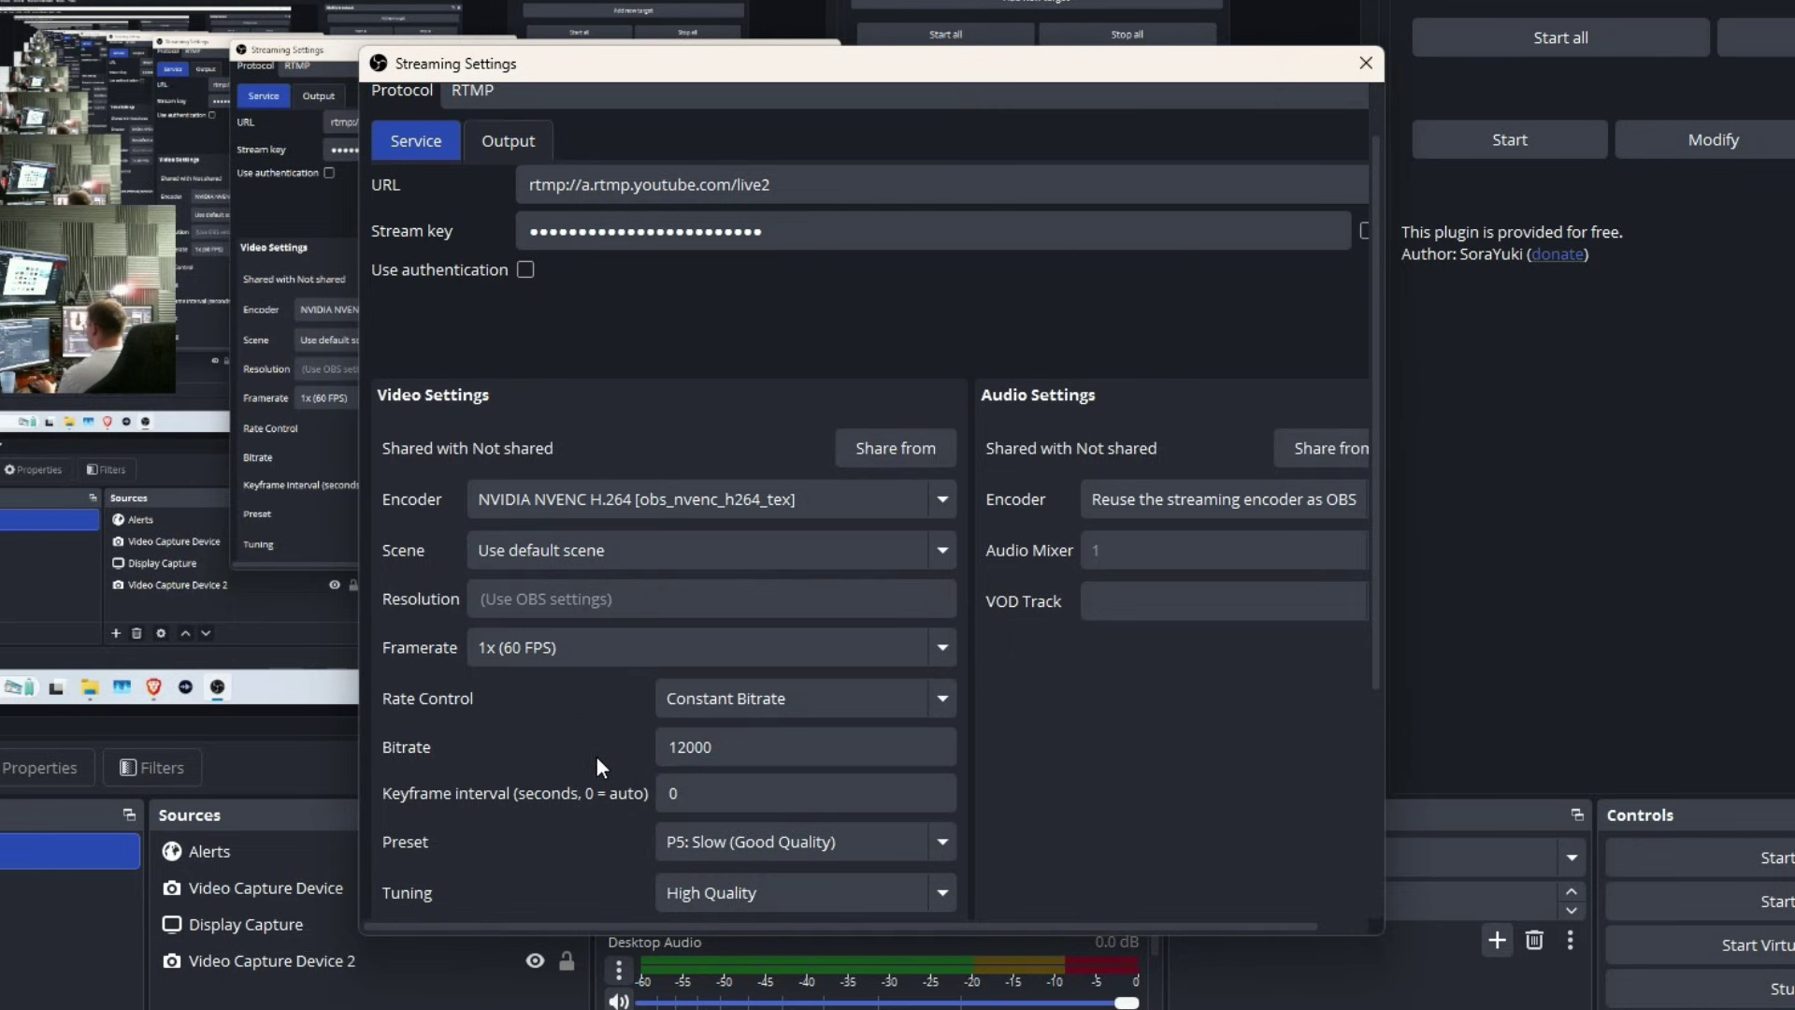
{"action": "scroll", "coordinate": [593, 767], "scroll_direction": "down", "scroll_amount": 1}
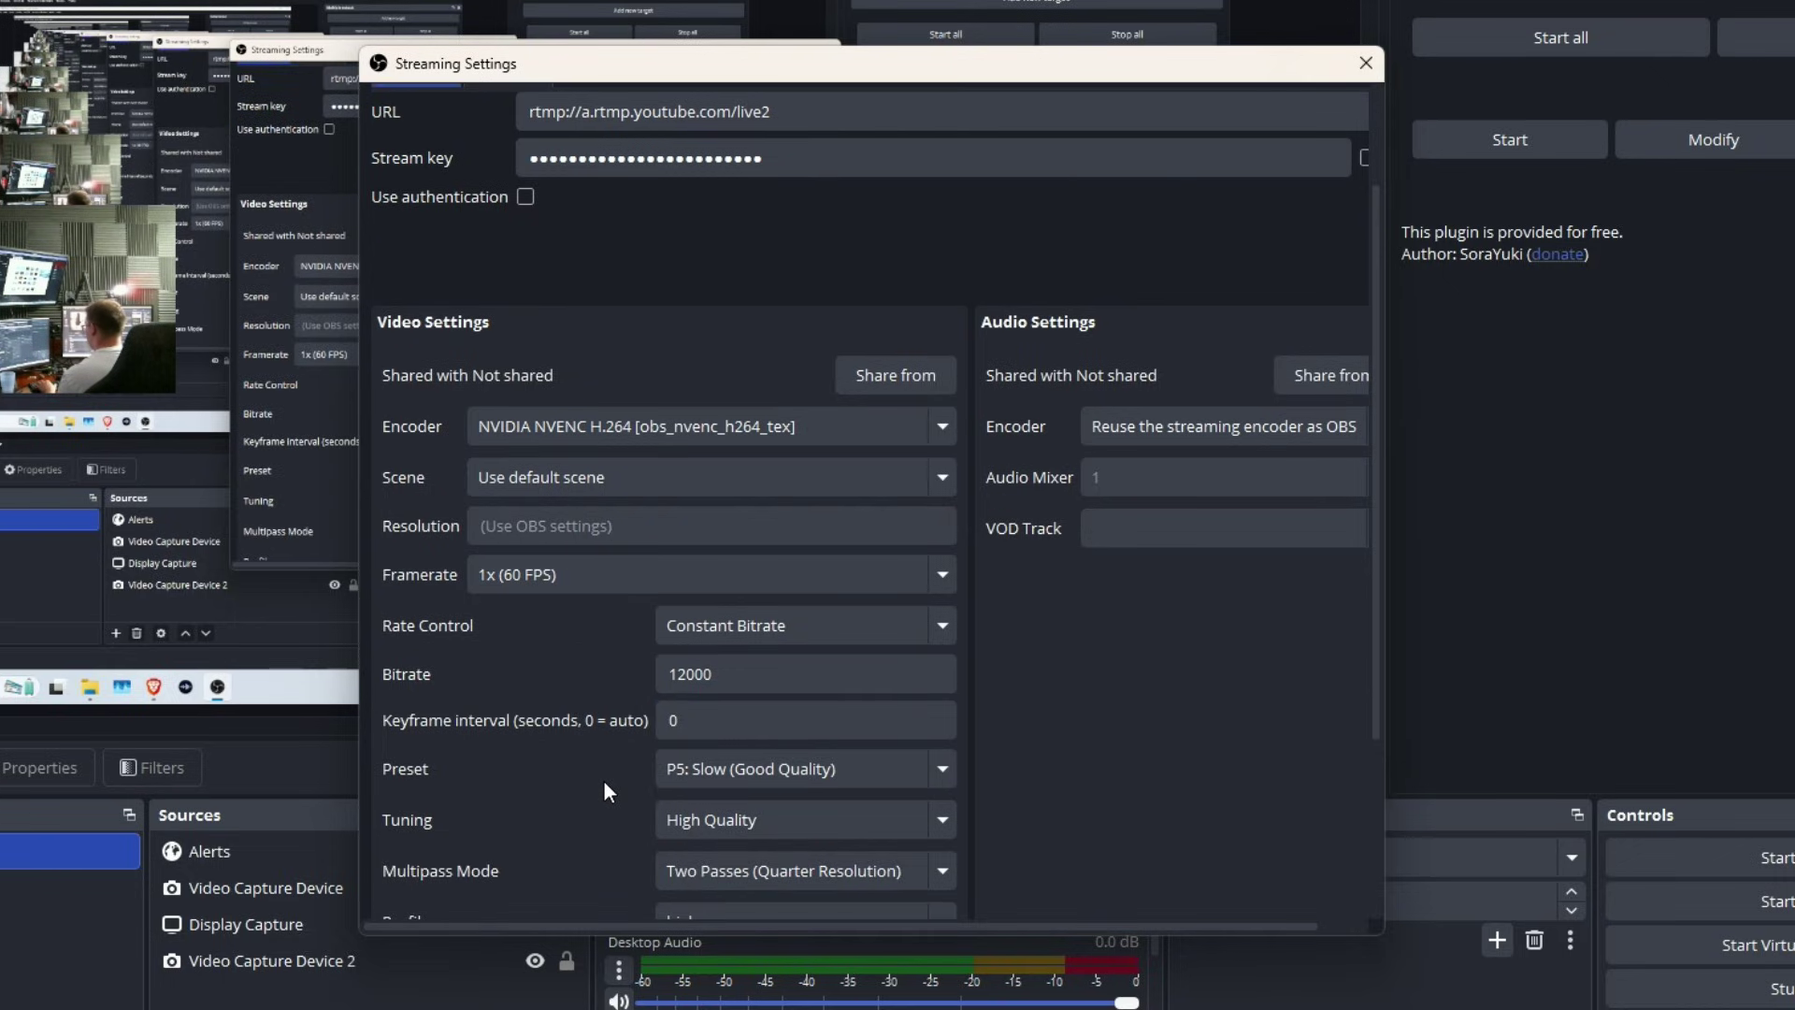
{"action": "scroll", "coordinate": [603, 792], "scroll_direction": "down", "scroll_amount": 1}
{"action": "scroll", "coordinate": [575, 733], "scroll_direction": "down", "scroll_amount": 3}
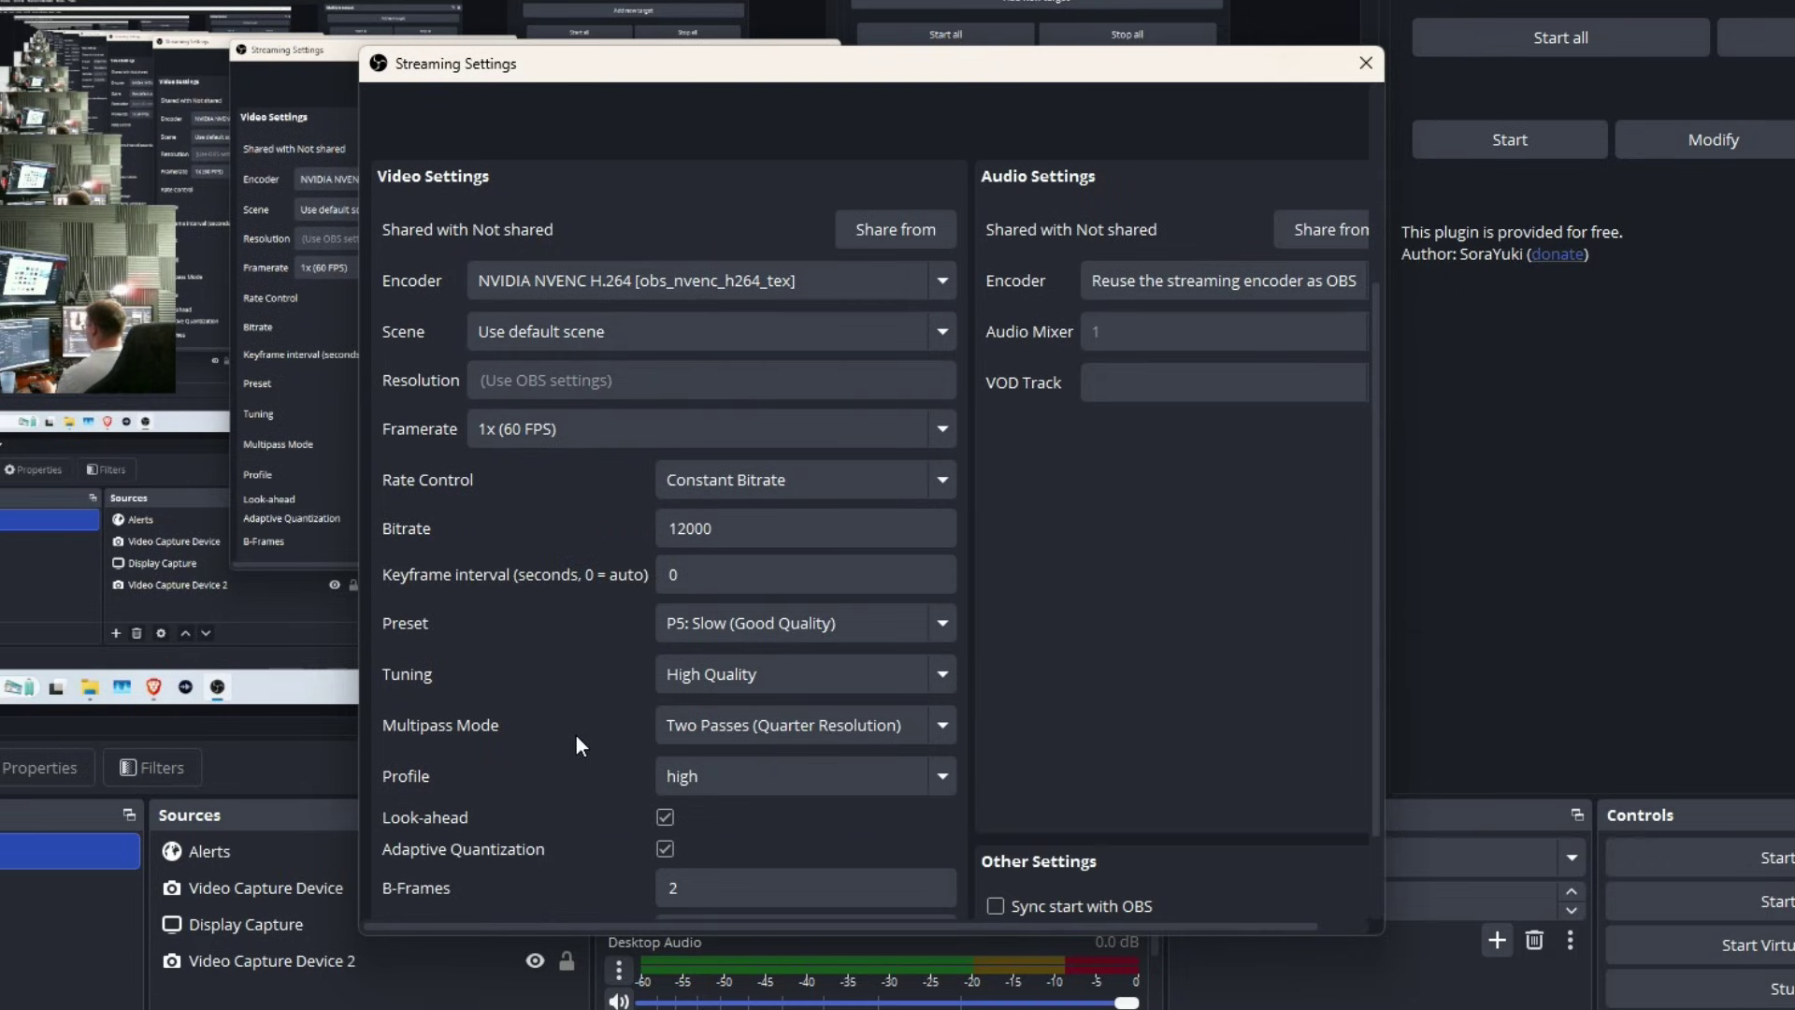
{"action": "scroll", "coordinate": [541, 765], "scroll_direction": "up", "scroll_amount": 2}
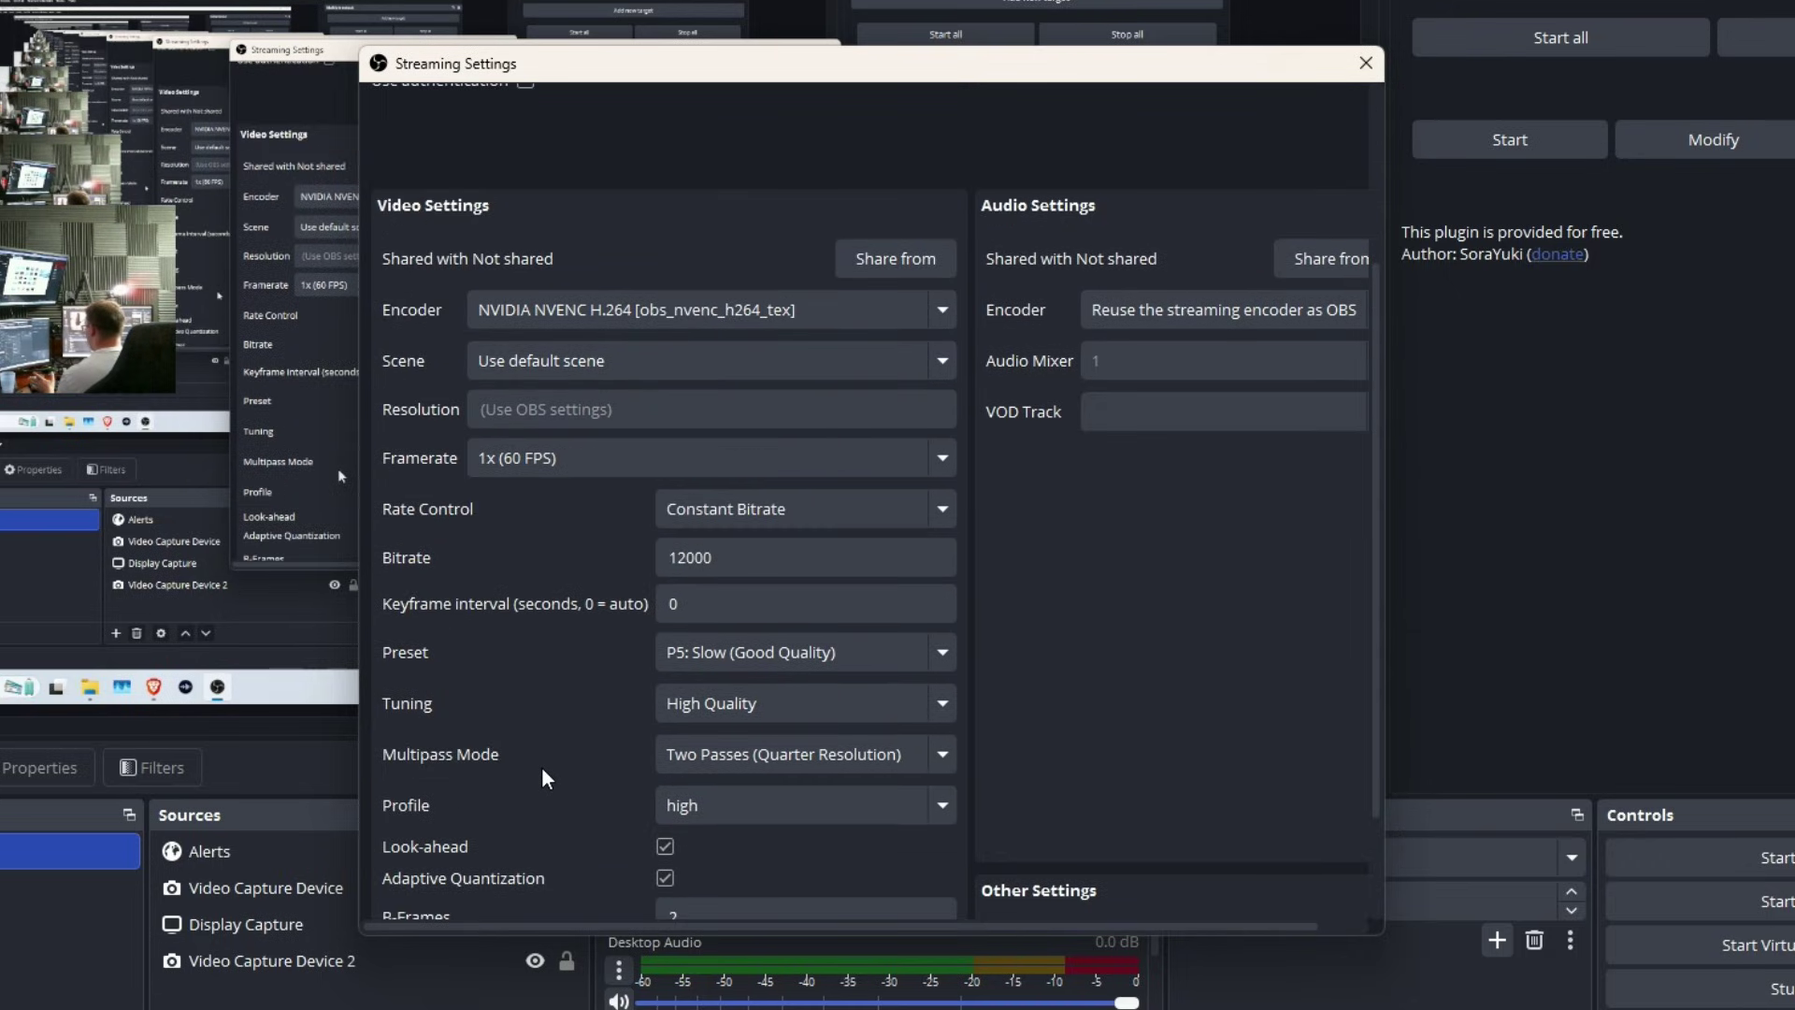
{"action": "scroll", "coordinate": [542, 771], "scroll_direction": "up", "scroll_amount": 1}
{"action": "scroll", "coordinate": [553, 797], "scroll_direction": "down", "scroll_amount": 1}
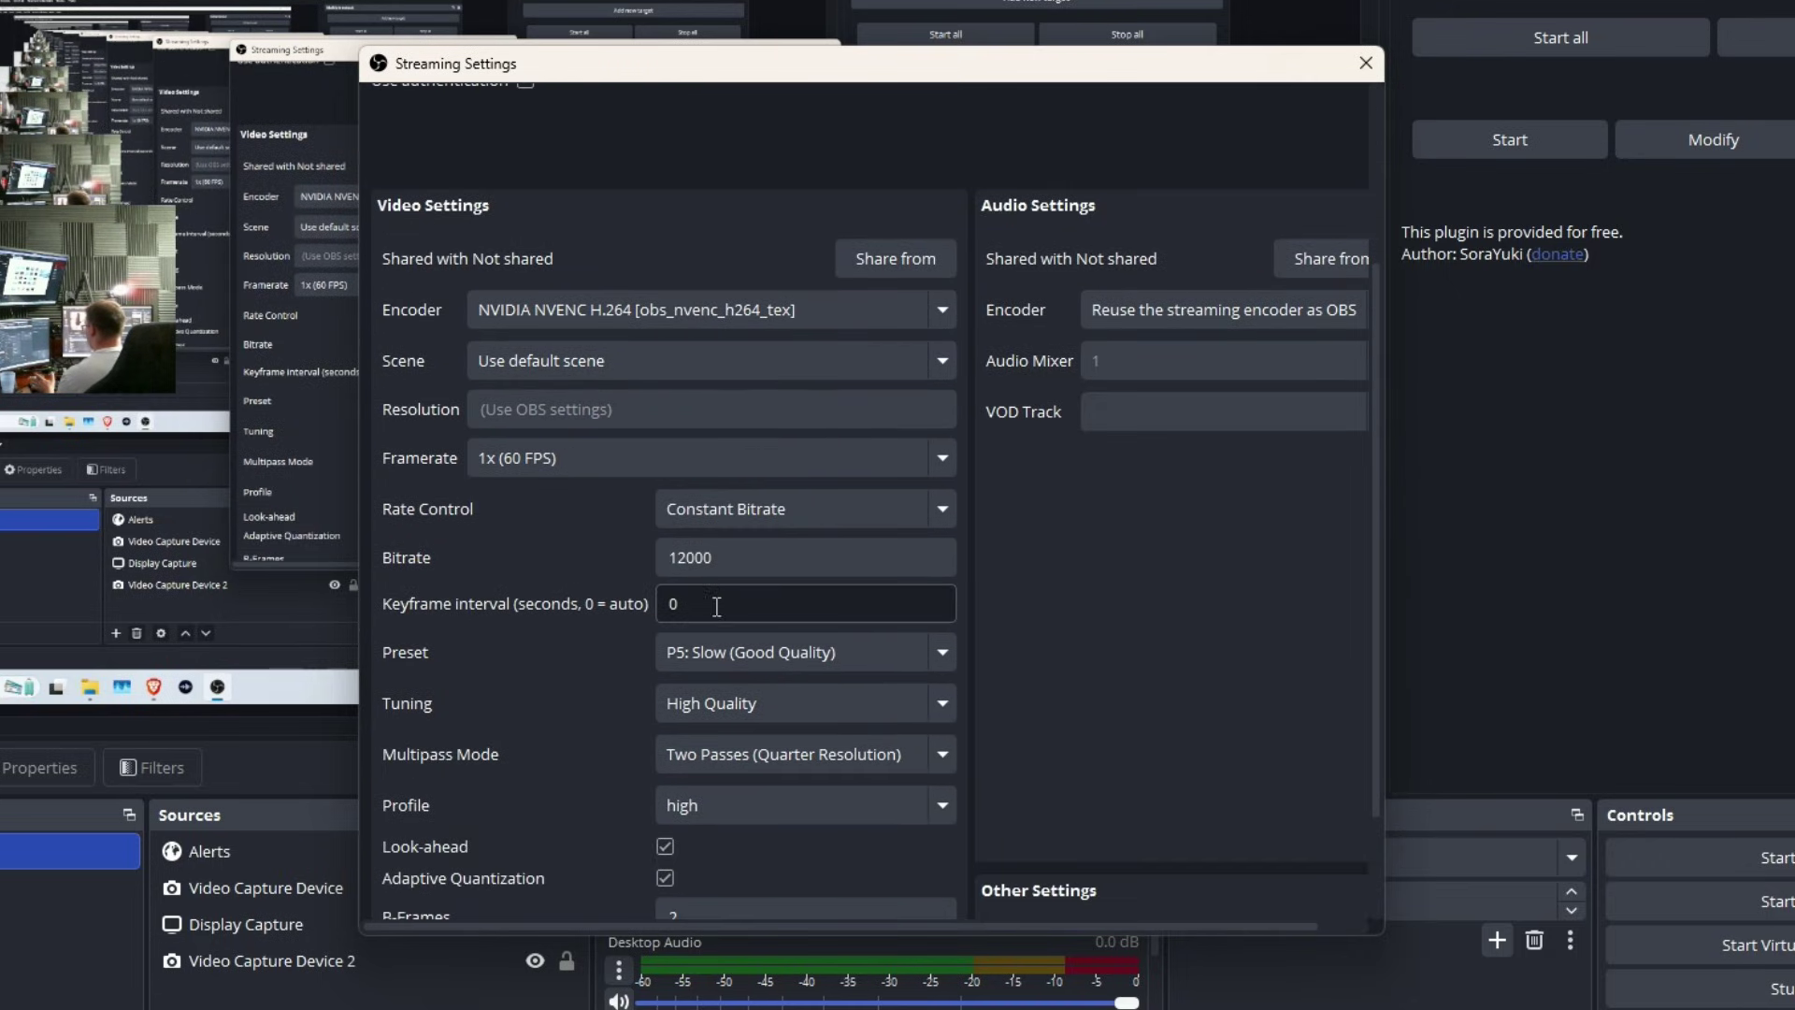
{"action": "left_click", "coordinate": [727, 561]}
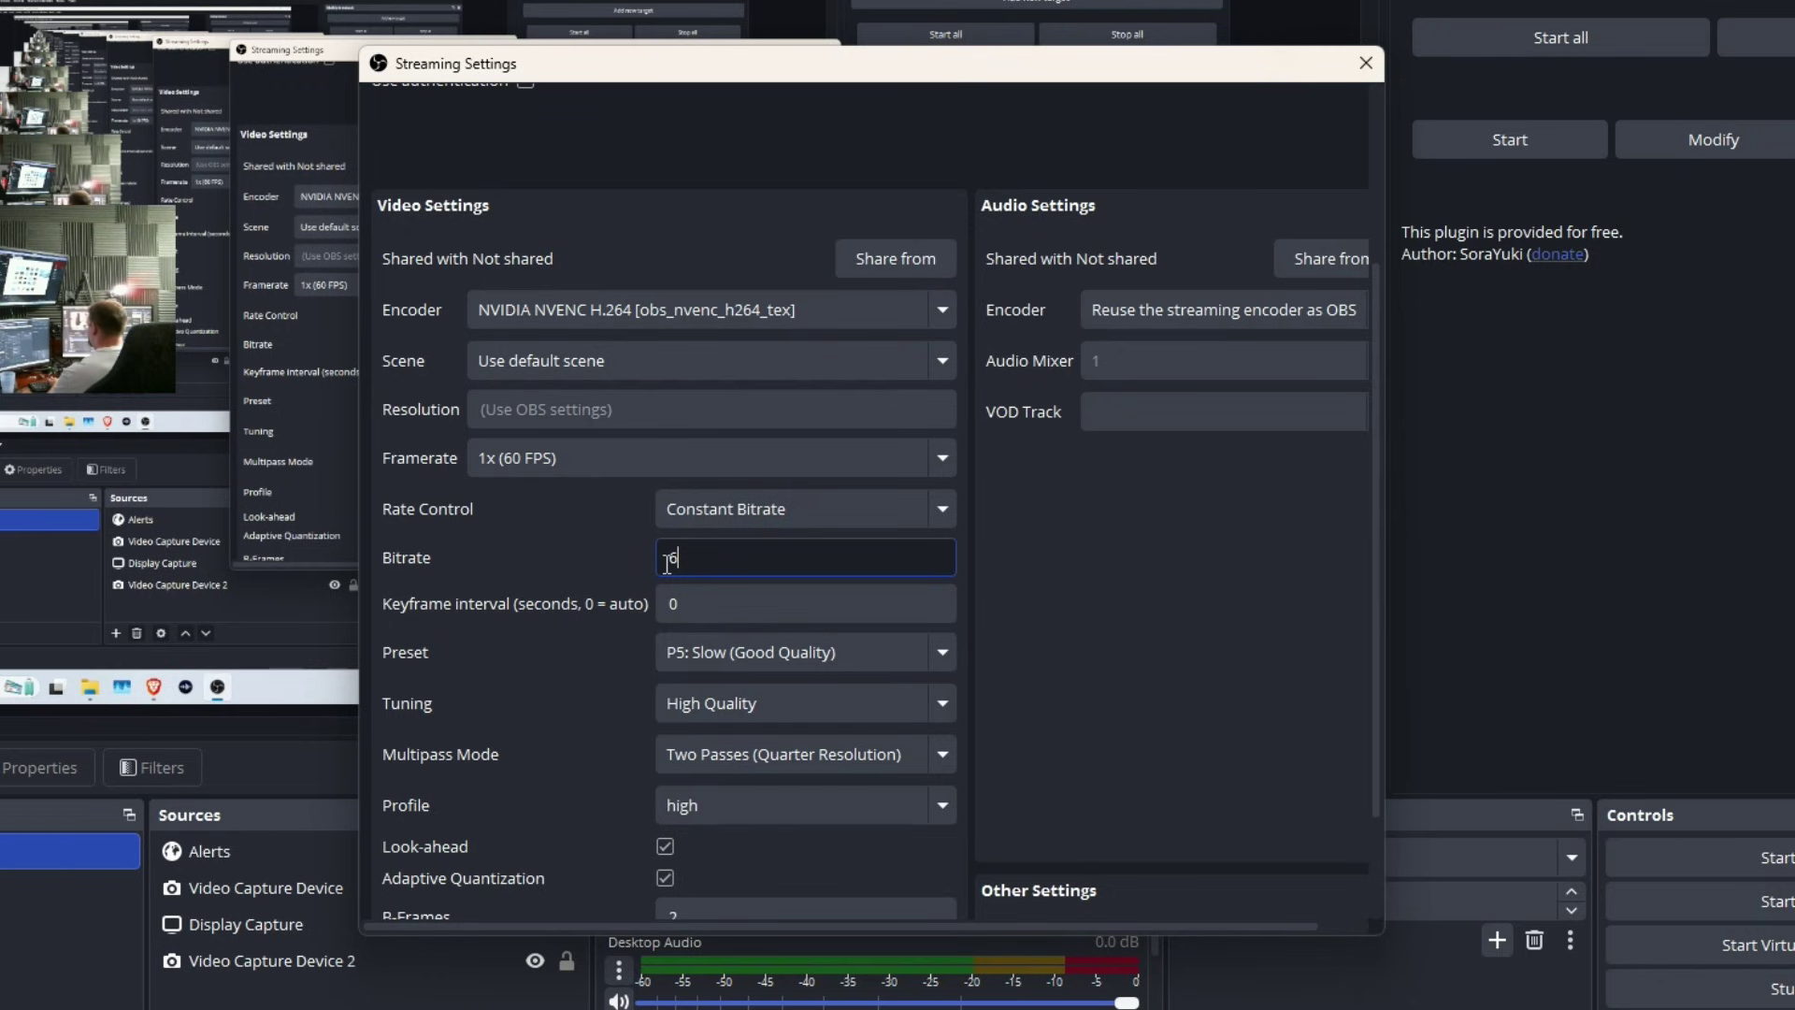
{"action": "type", "text": "6000"}
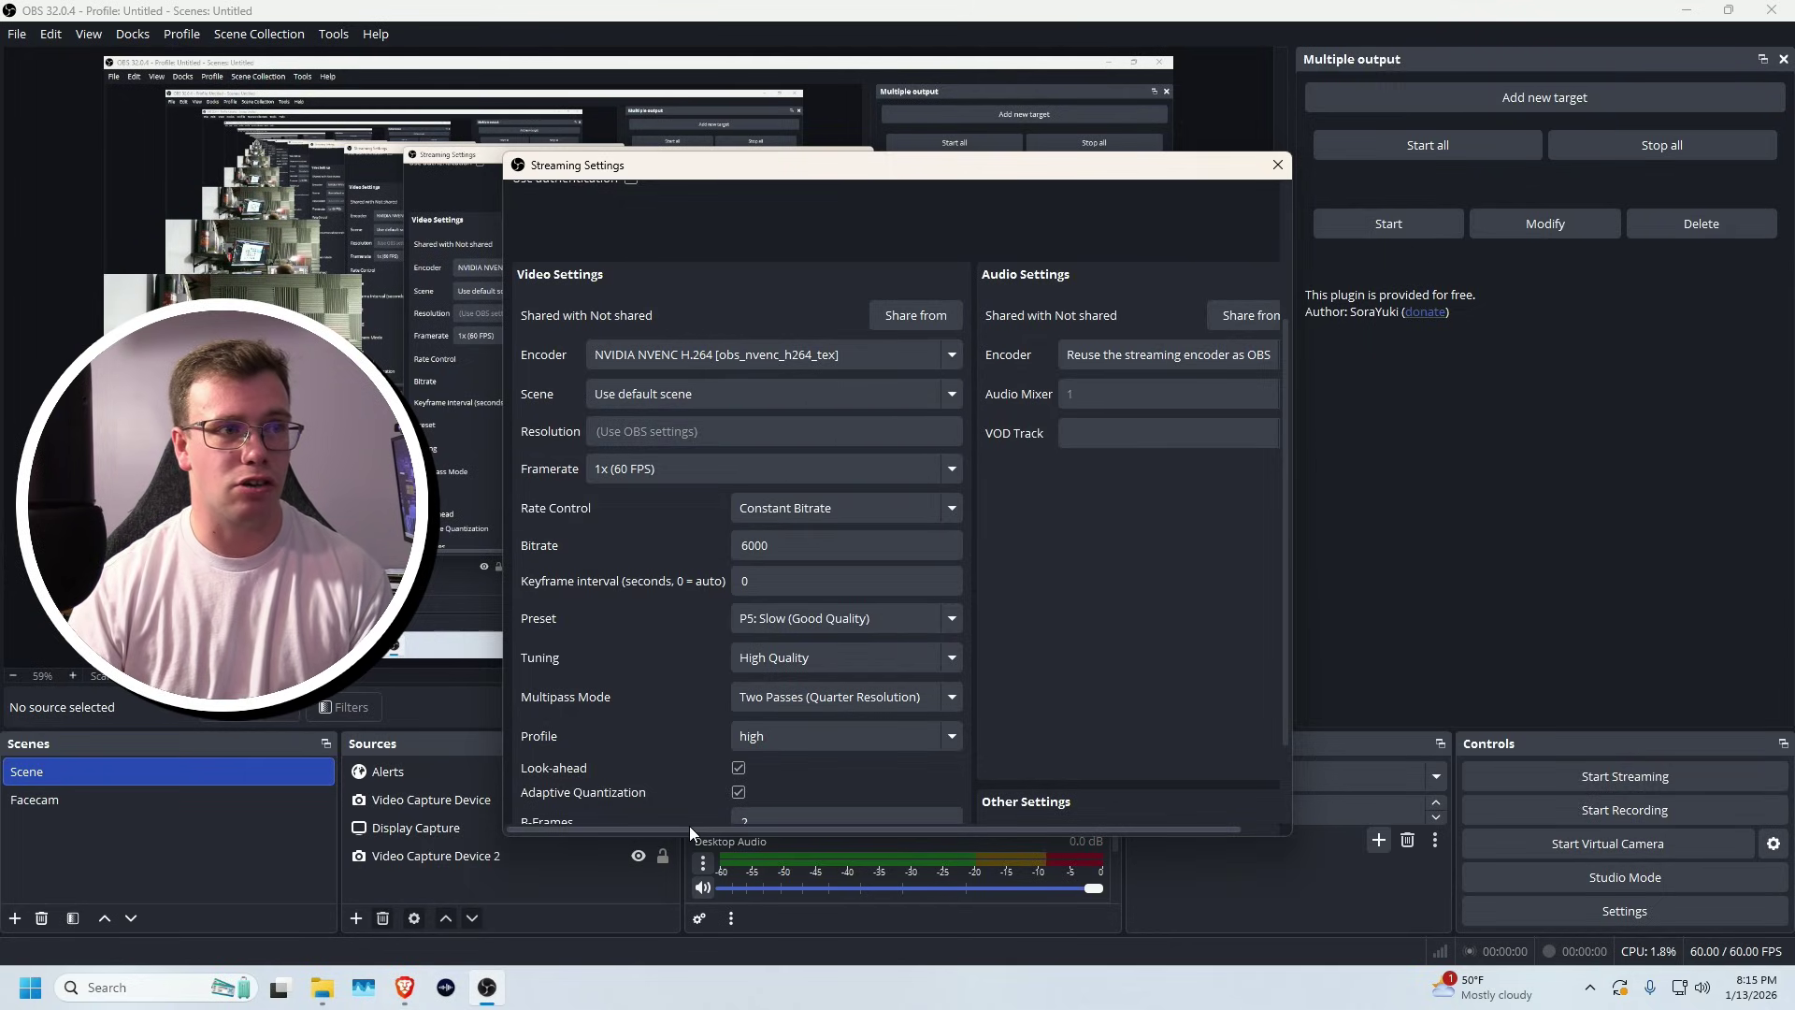
{"action": "left_click_drag", "start_coordinate": [688, 829], "coordinate": [729, 832]}
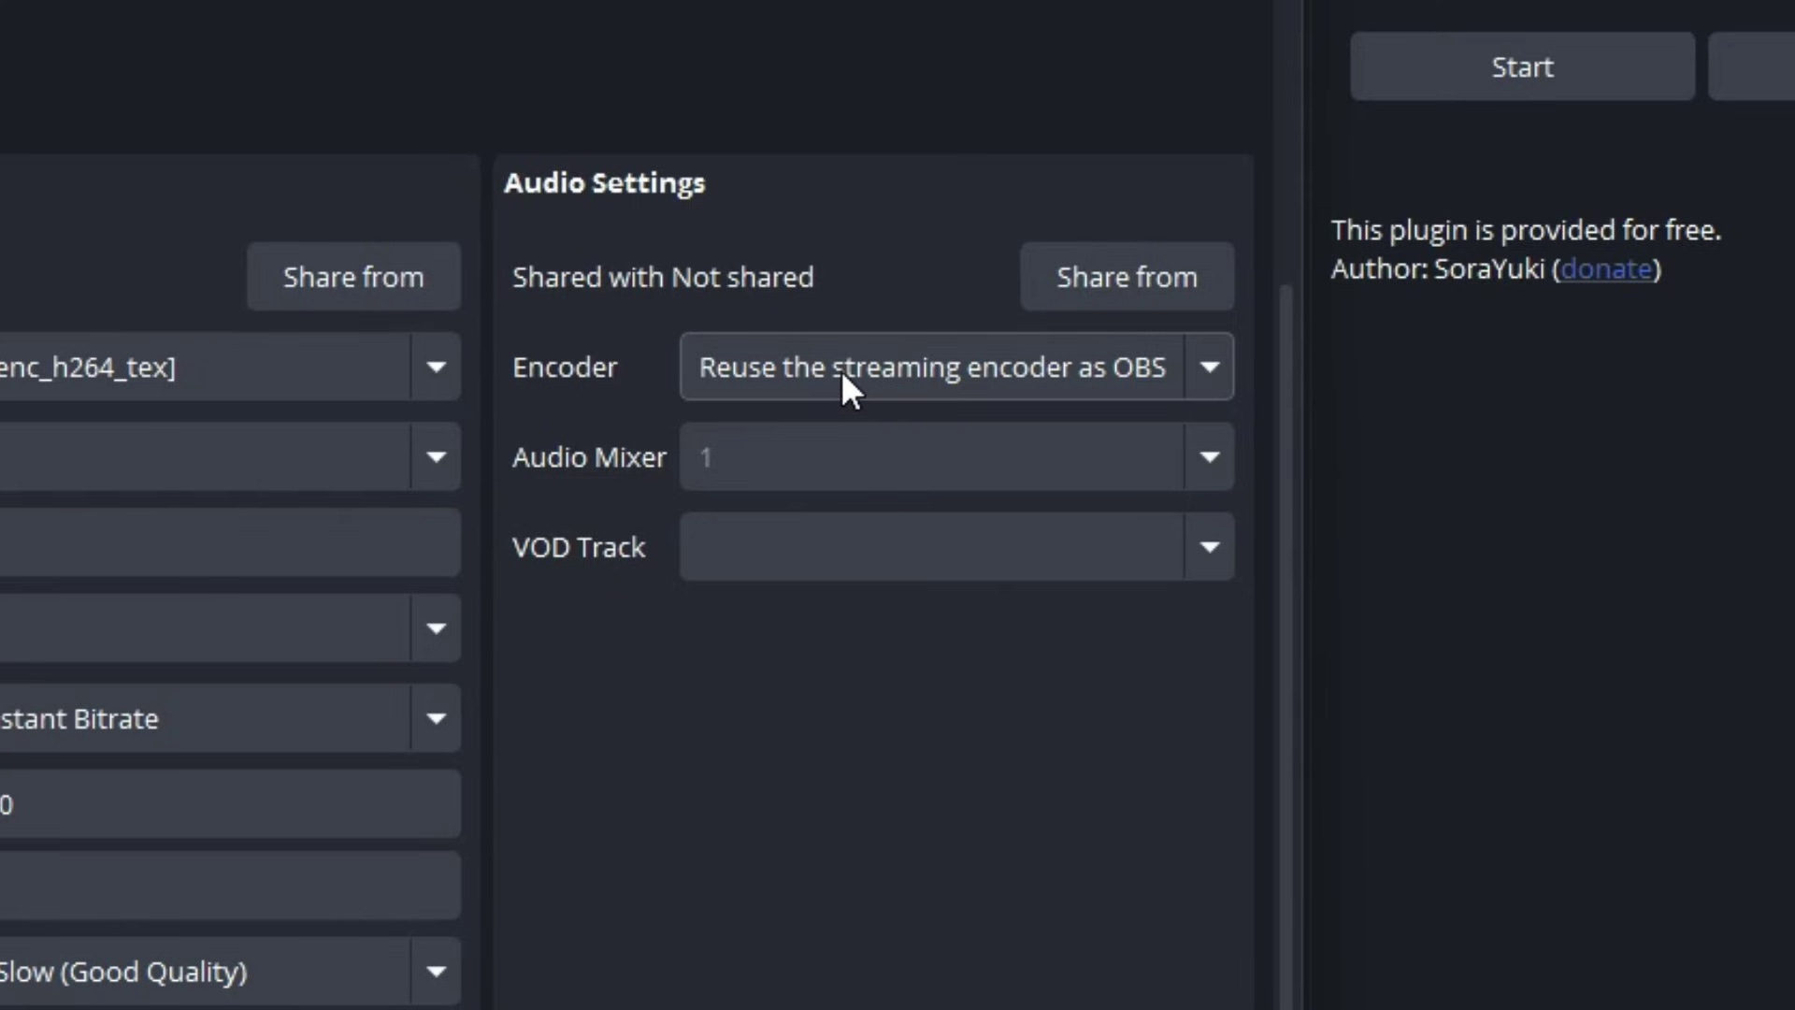
{"action": "left_click", "coordinate": [879, 371]}
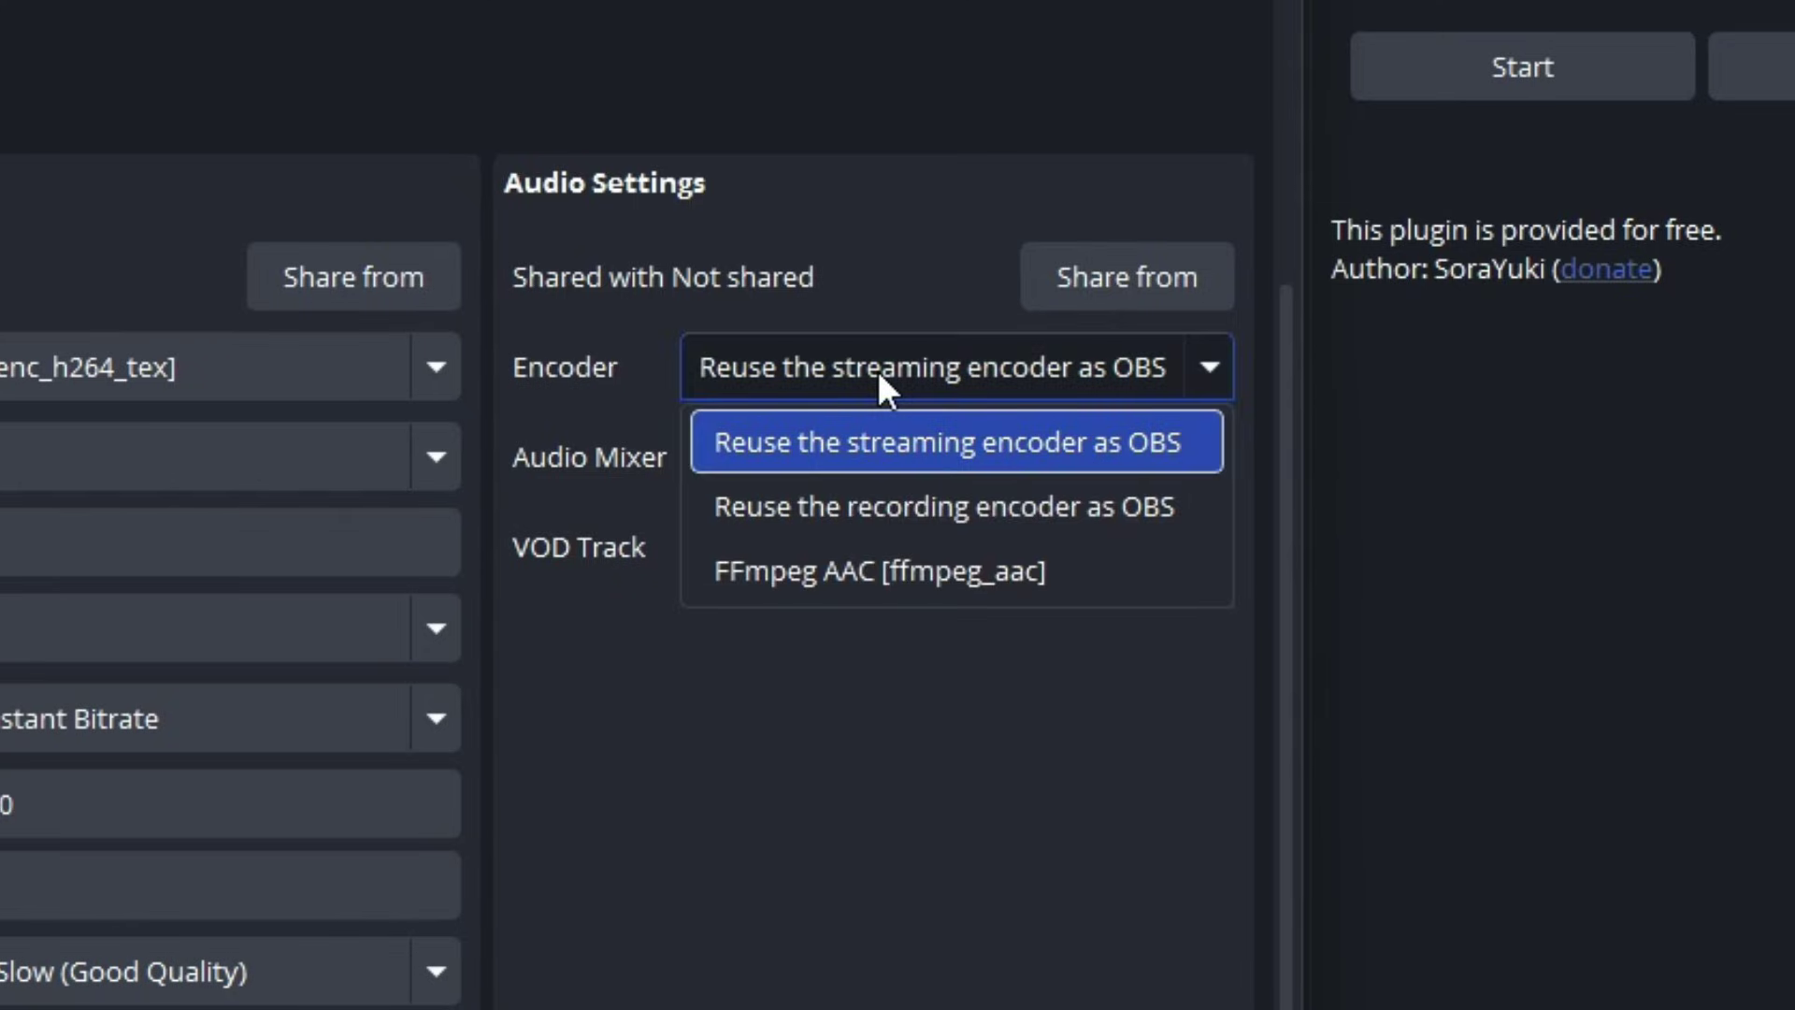
{"action": "left_click", "coordinate": [793, 570]}
{"action": "left_click", "coordinate": [822, 458]}
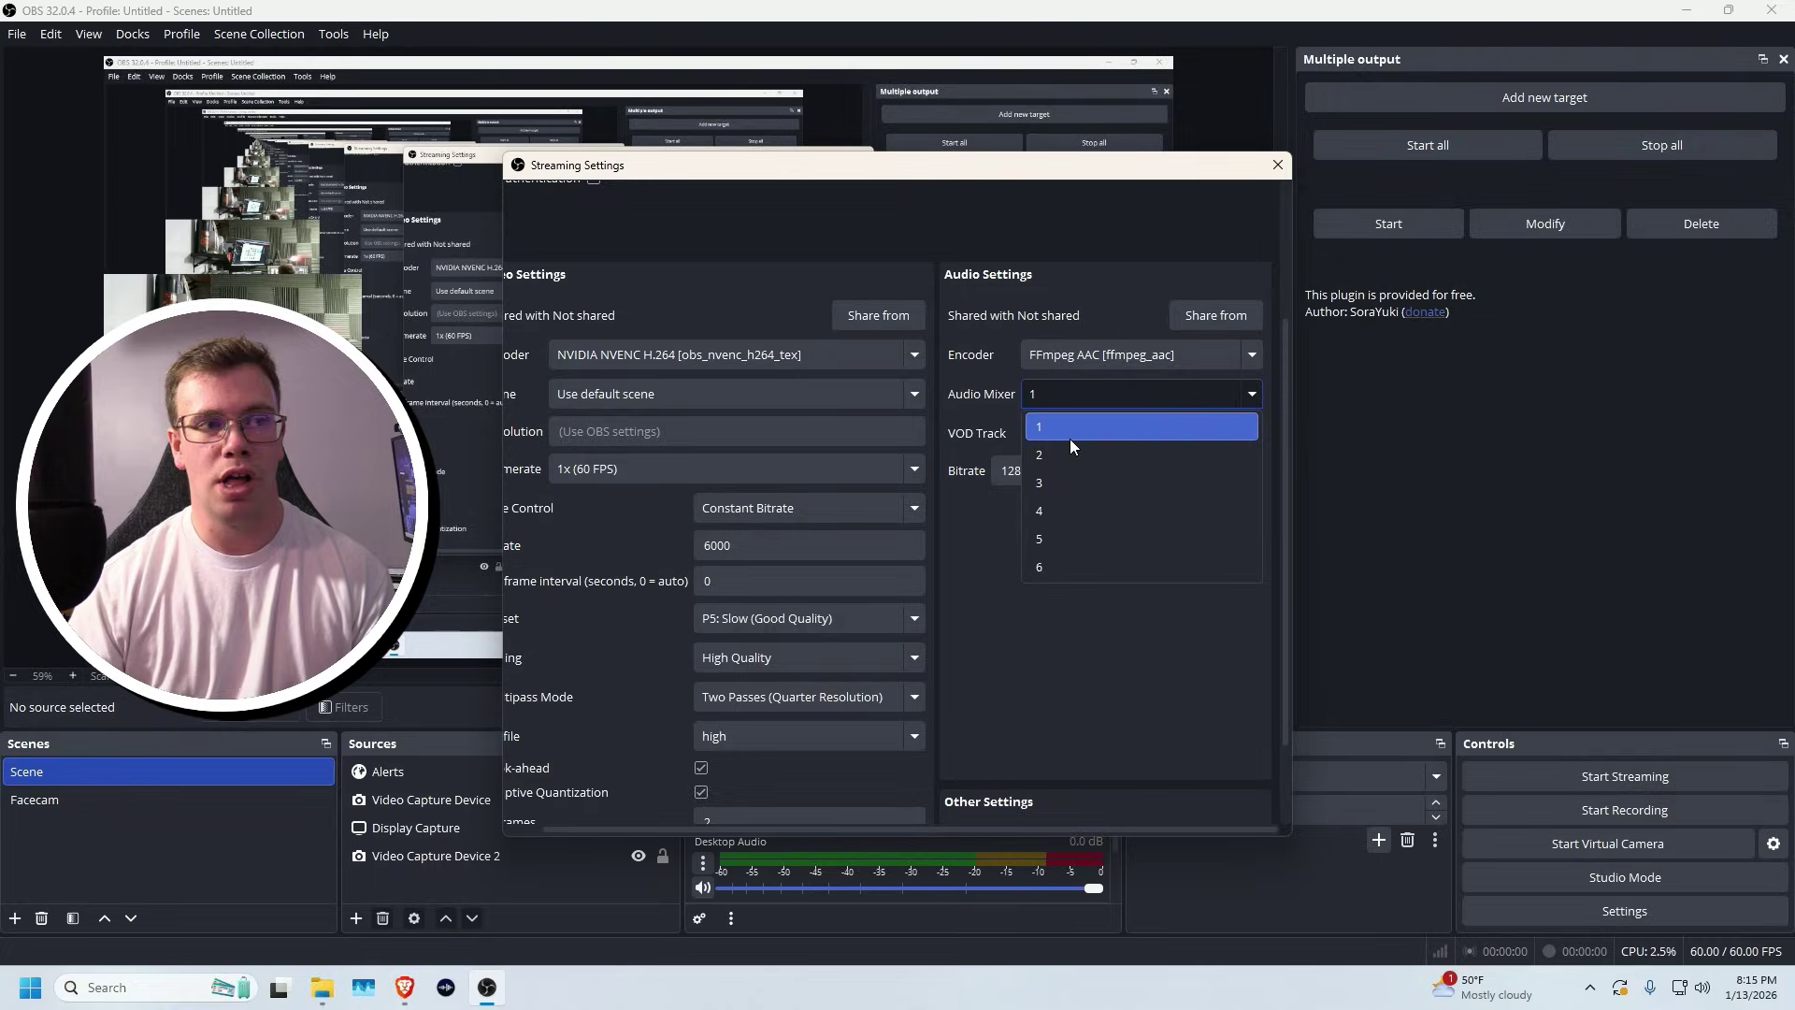
{"action": "left_click", "coordinate": [1070, 385]}
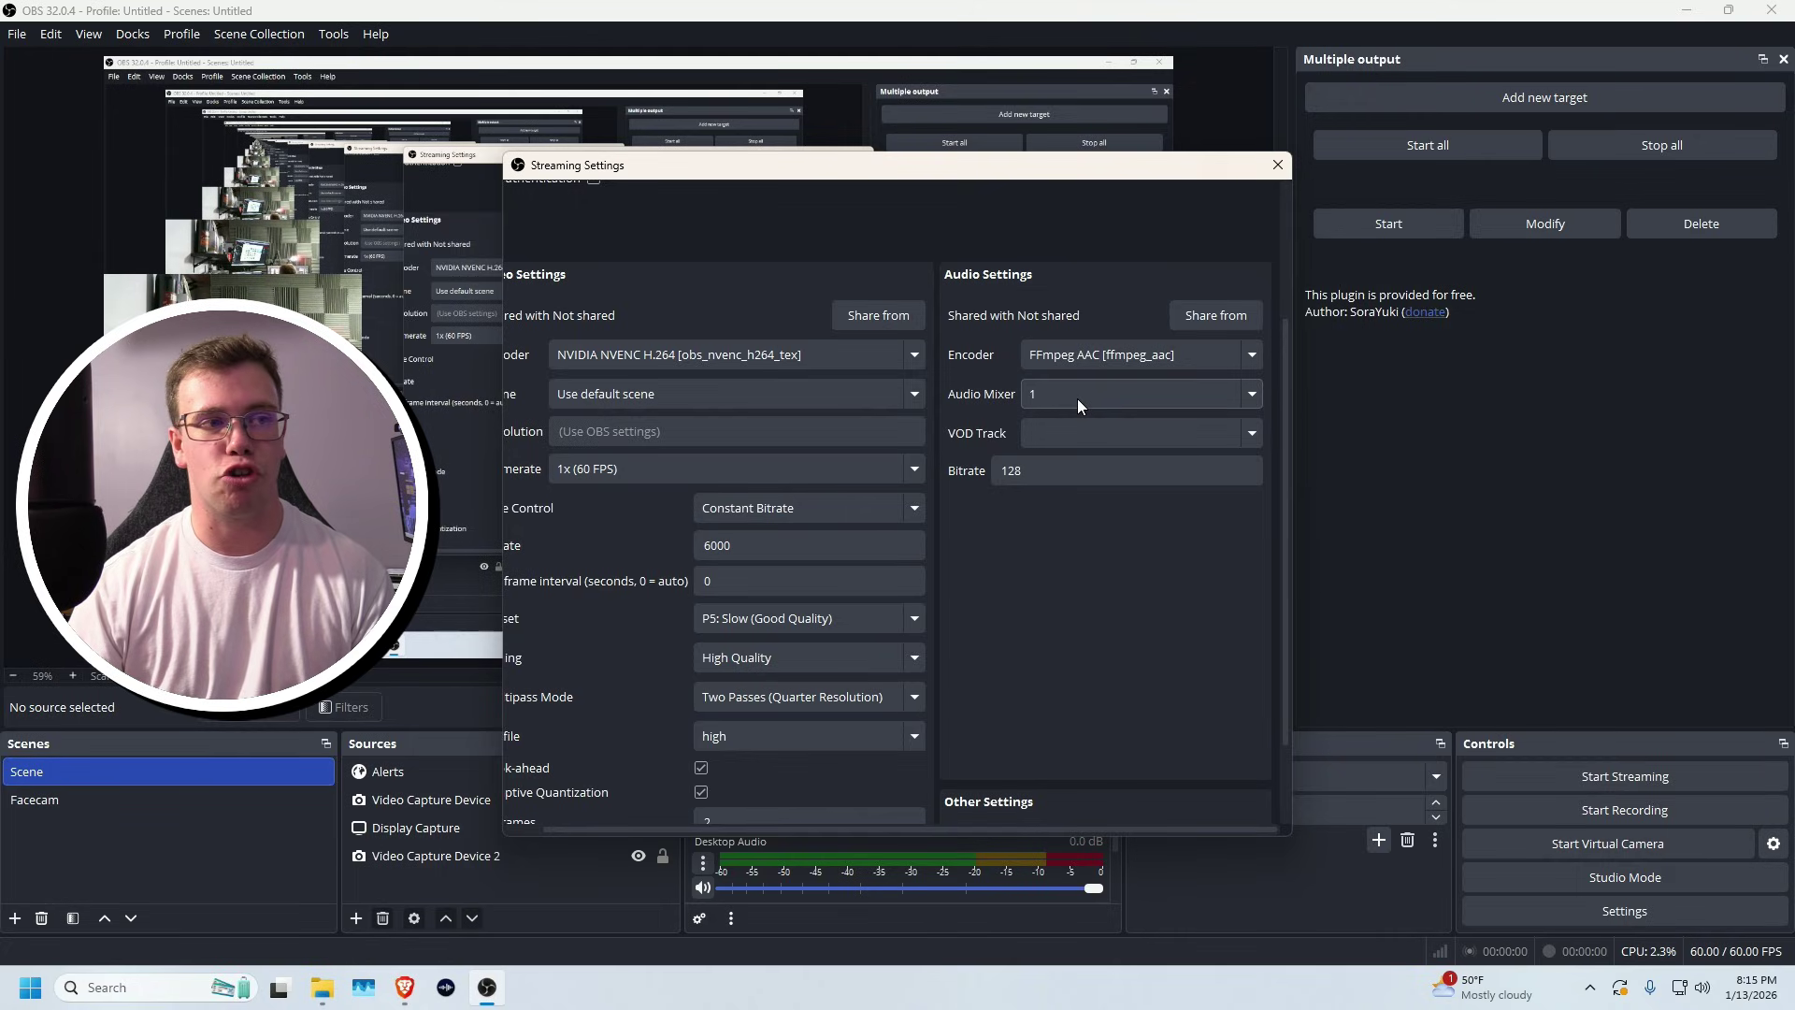
{"action": "left_click", "coordinate": [1077, 399]}
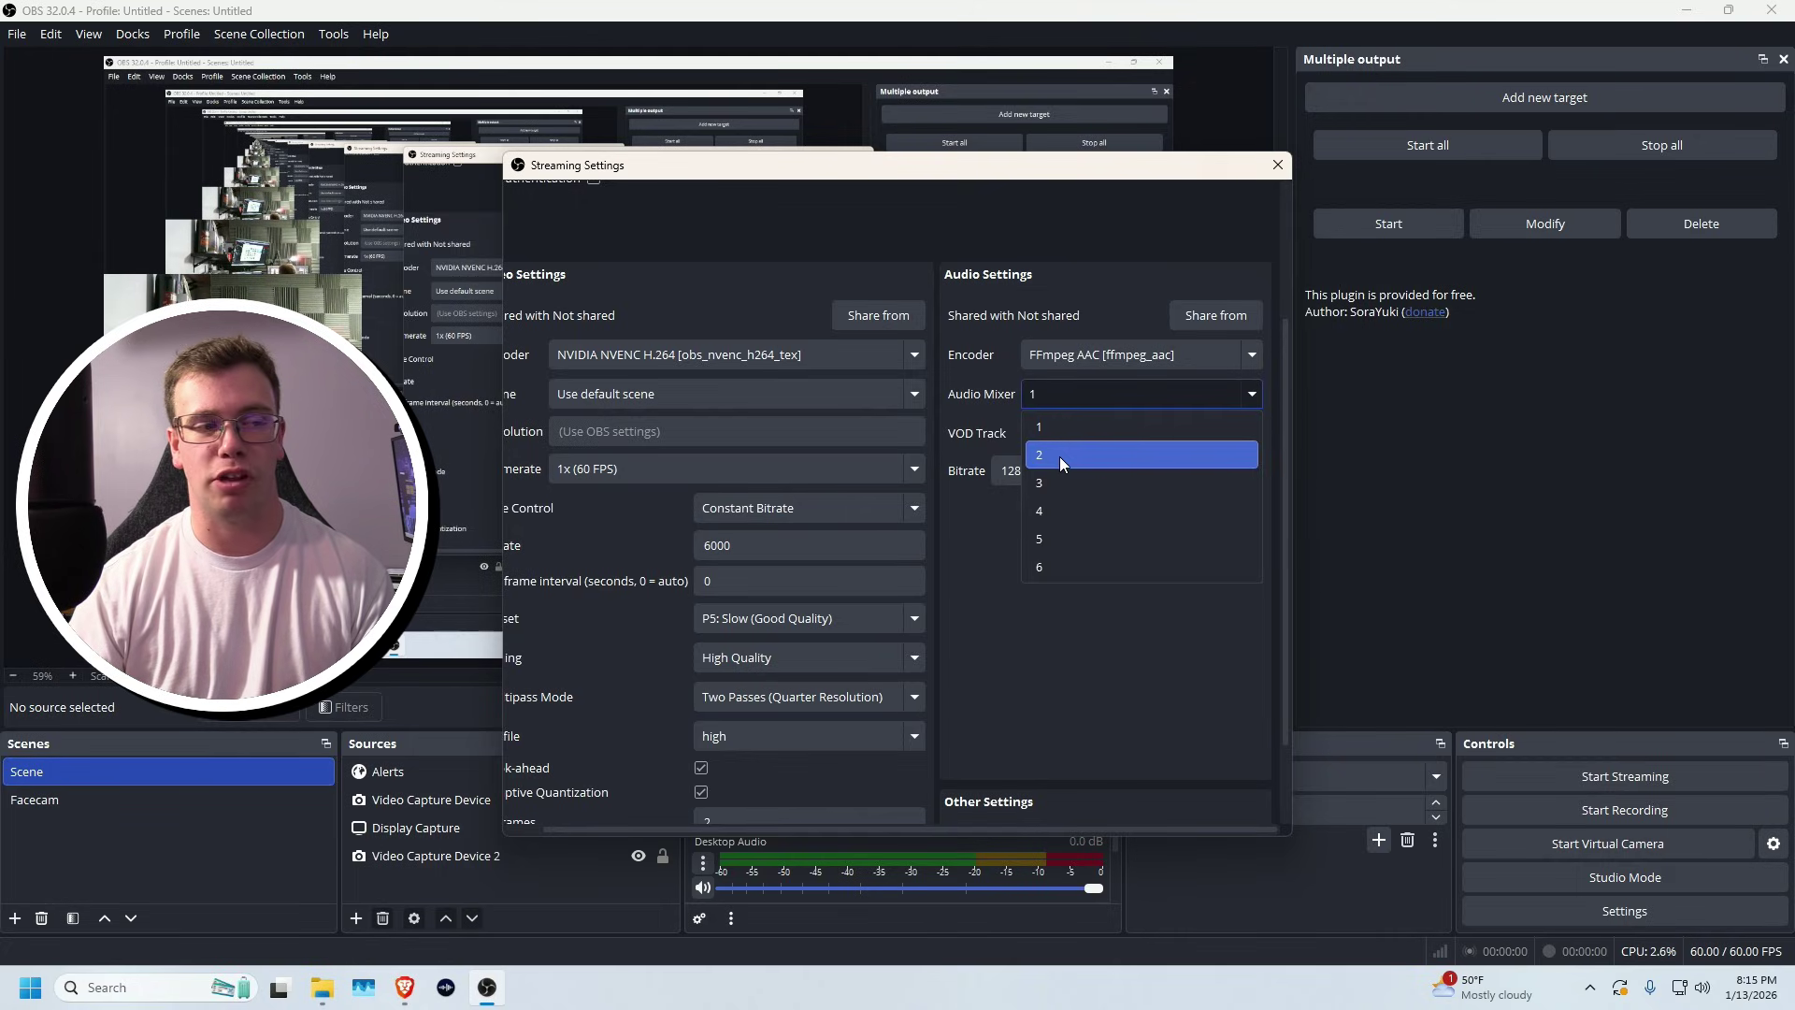
{"action": "left_click", "coordinate": [1059, 457]}
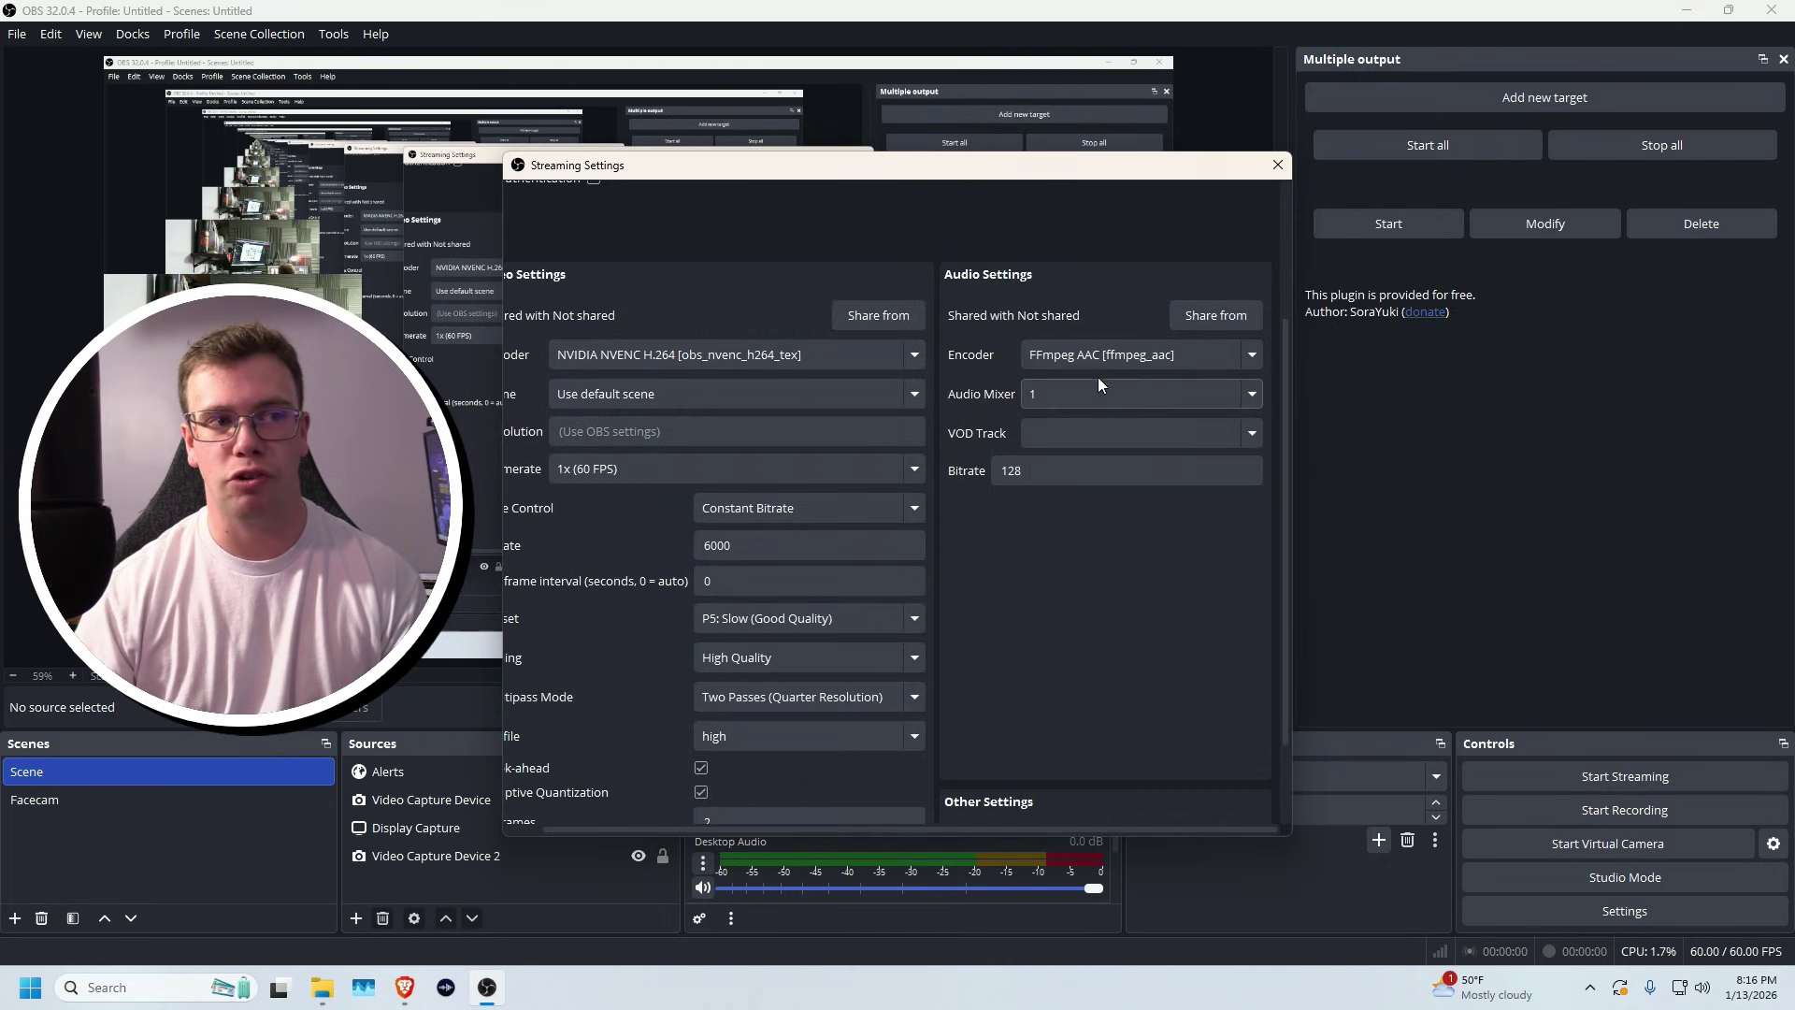
{"action": "left_click", "coordinate": [1103, 363]}
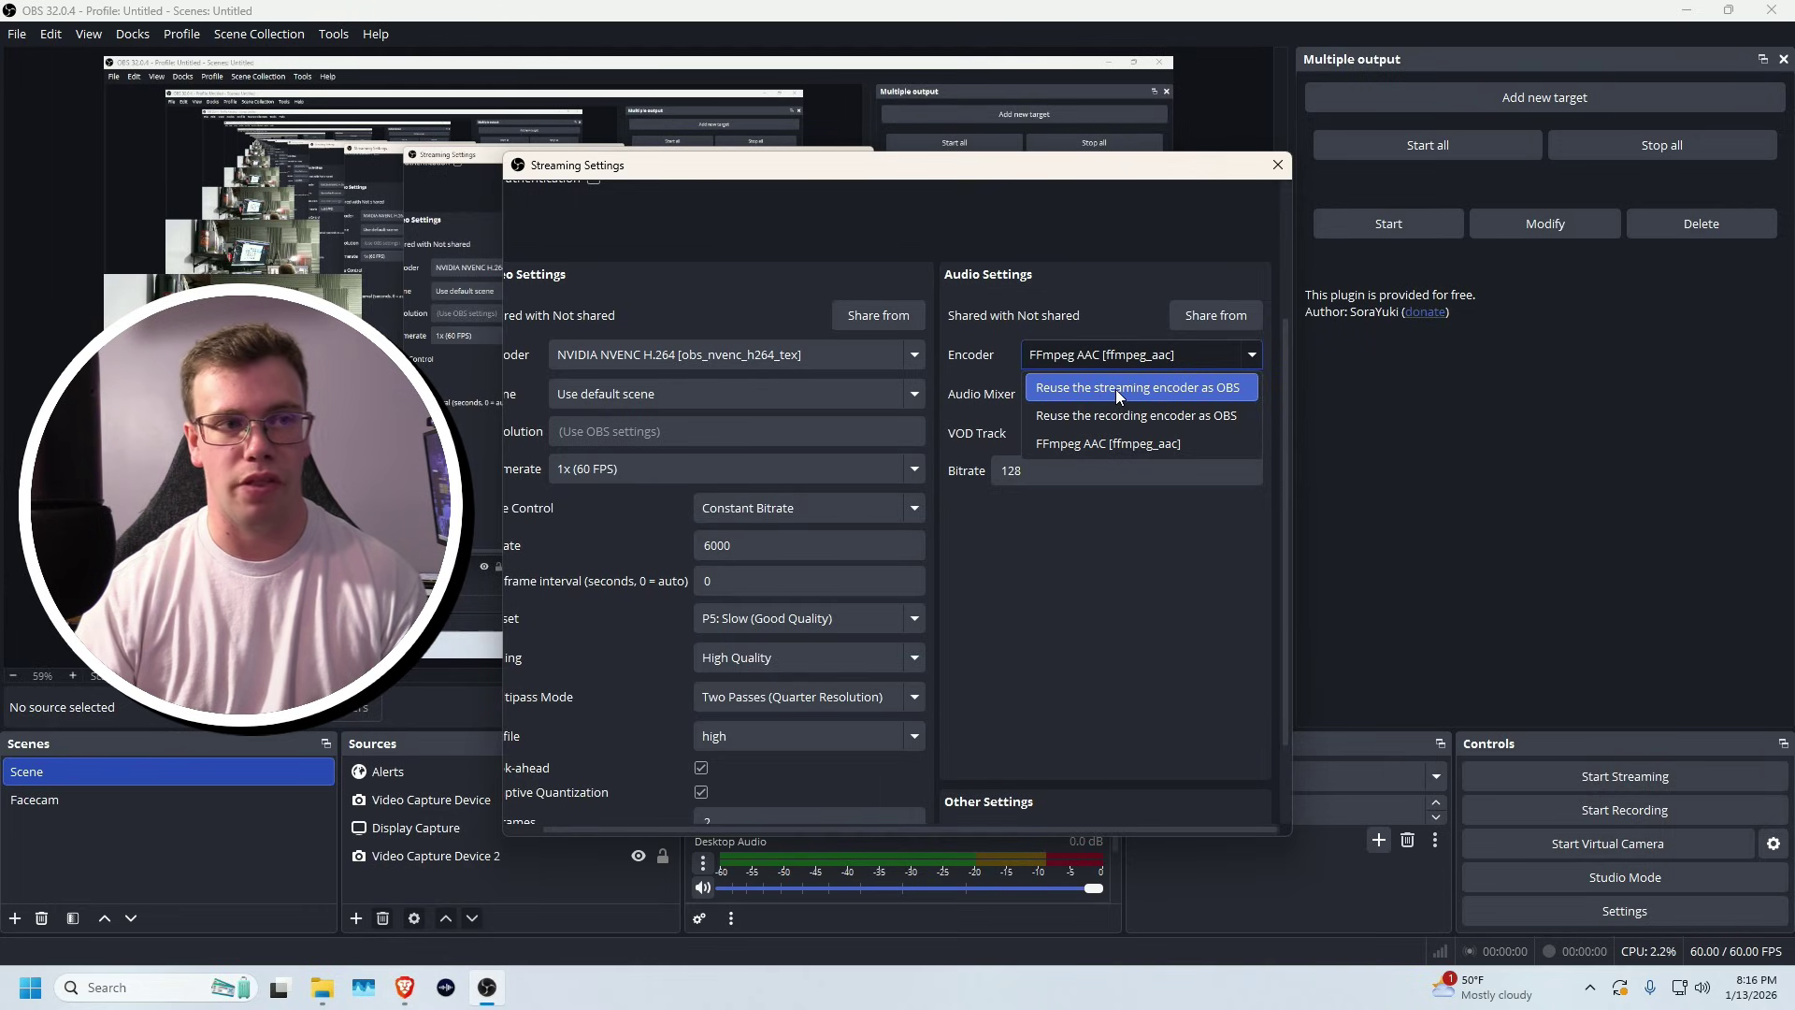
{"action": "left_click", "coordinate": [1119, 389]}
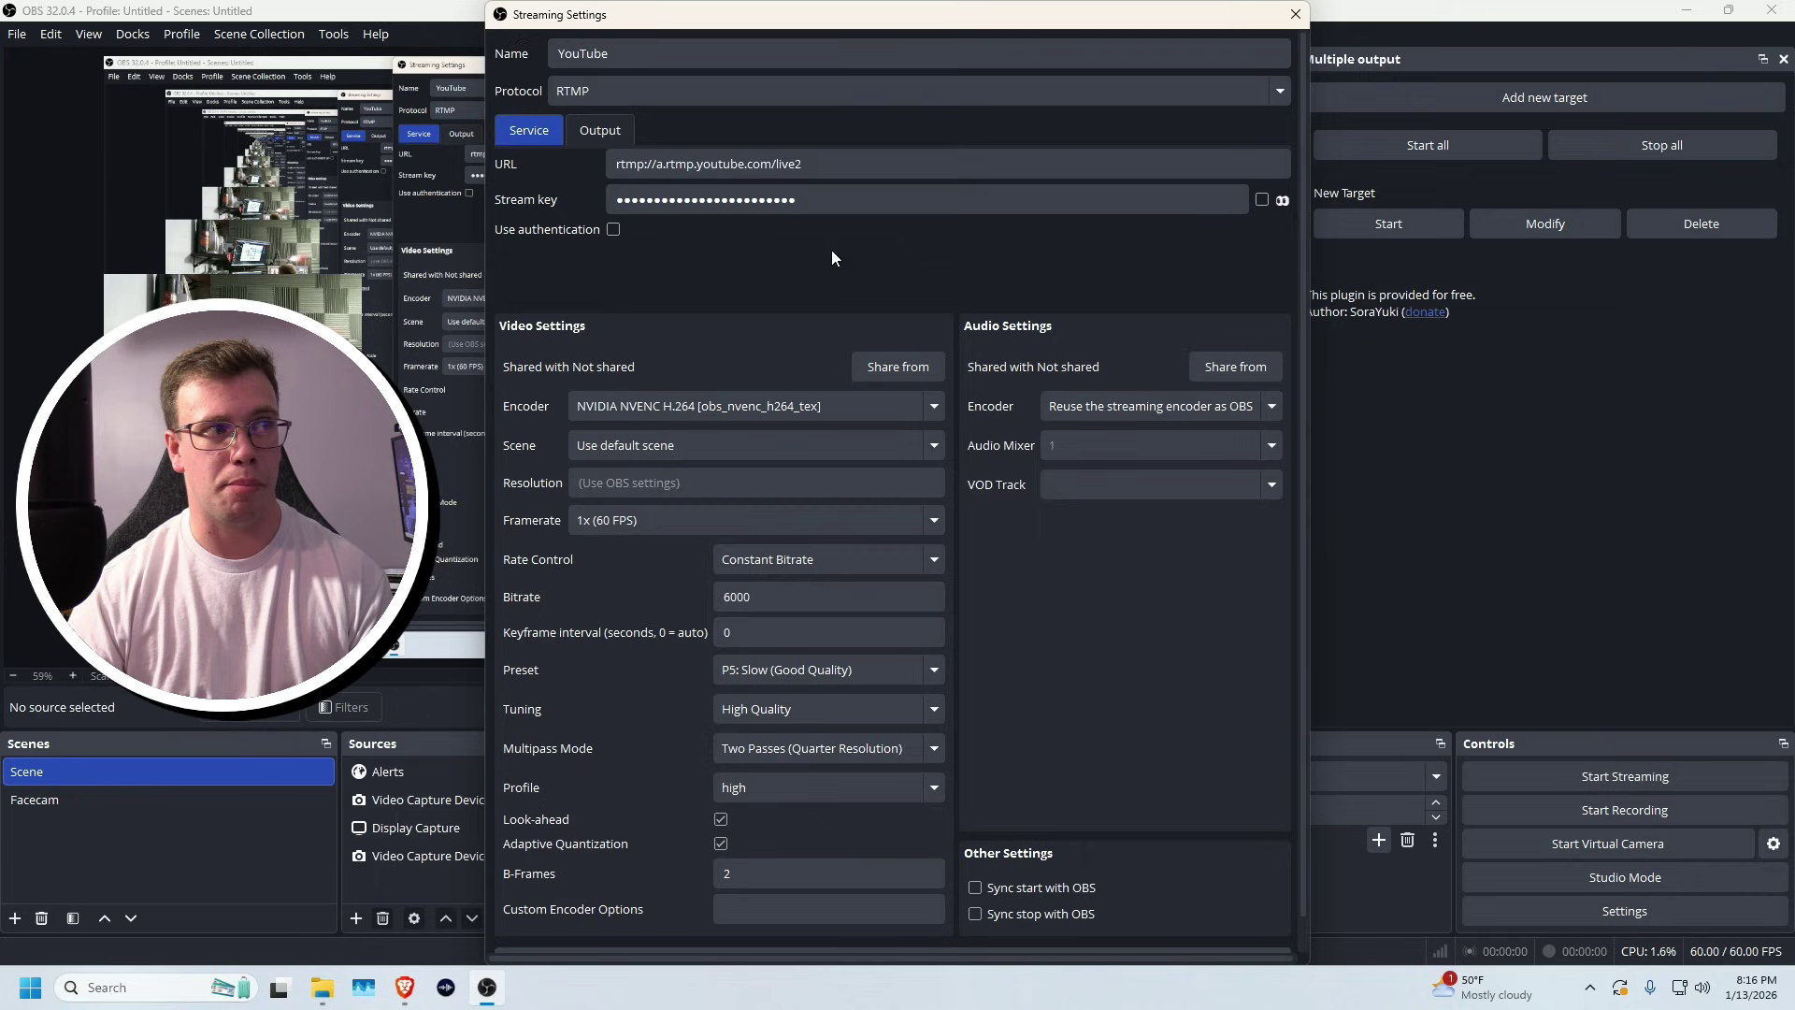
{"action": "scroll", "coordinate": [987, 402], "scroll_direction": "down", "scroll_amount": 1}
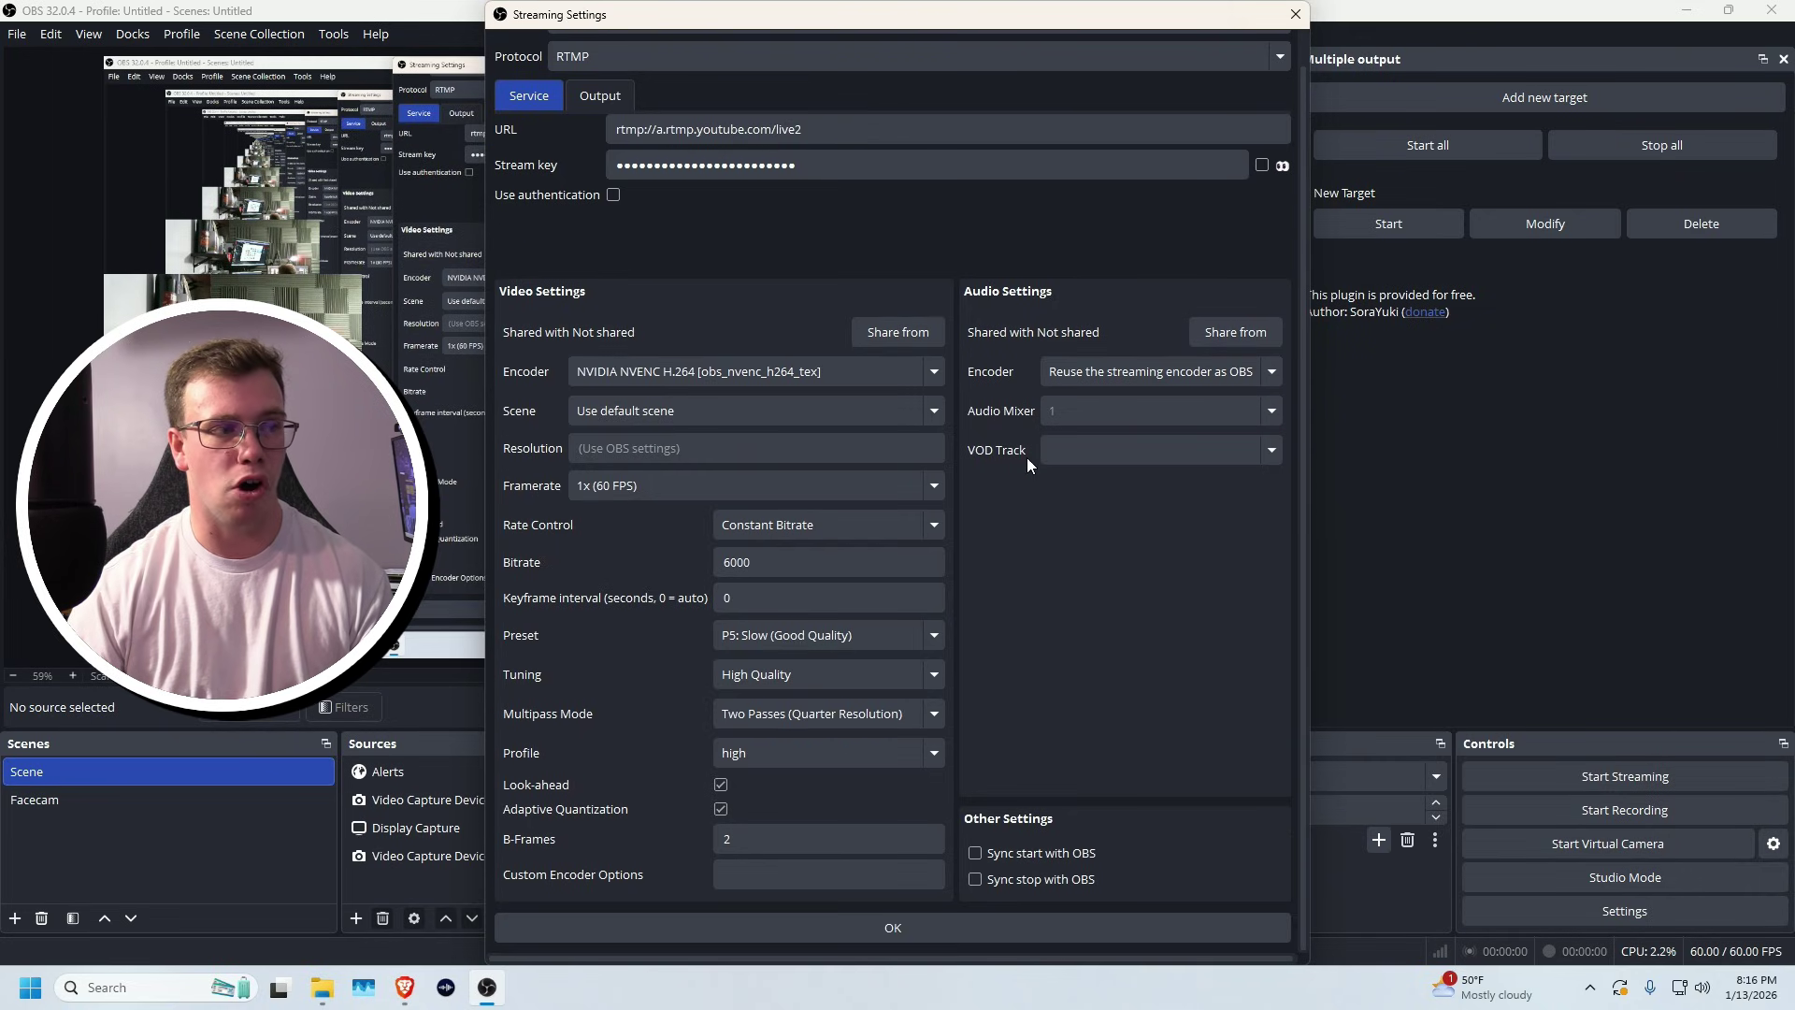
Save the YouTube target and add a new output target named Kick.
{"action": "left_click", "coordinate": [976, 924]}
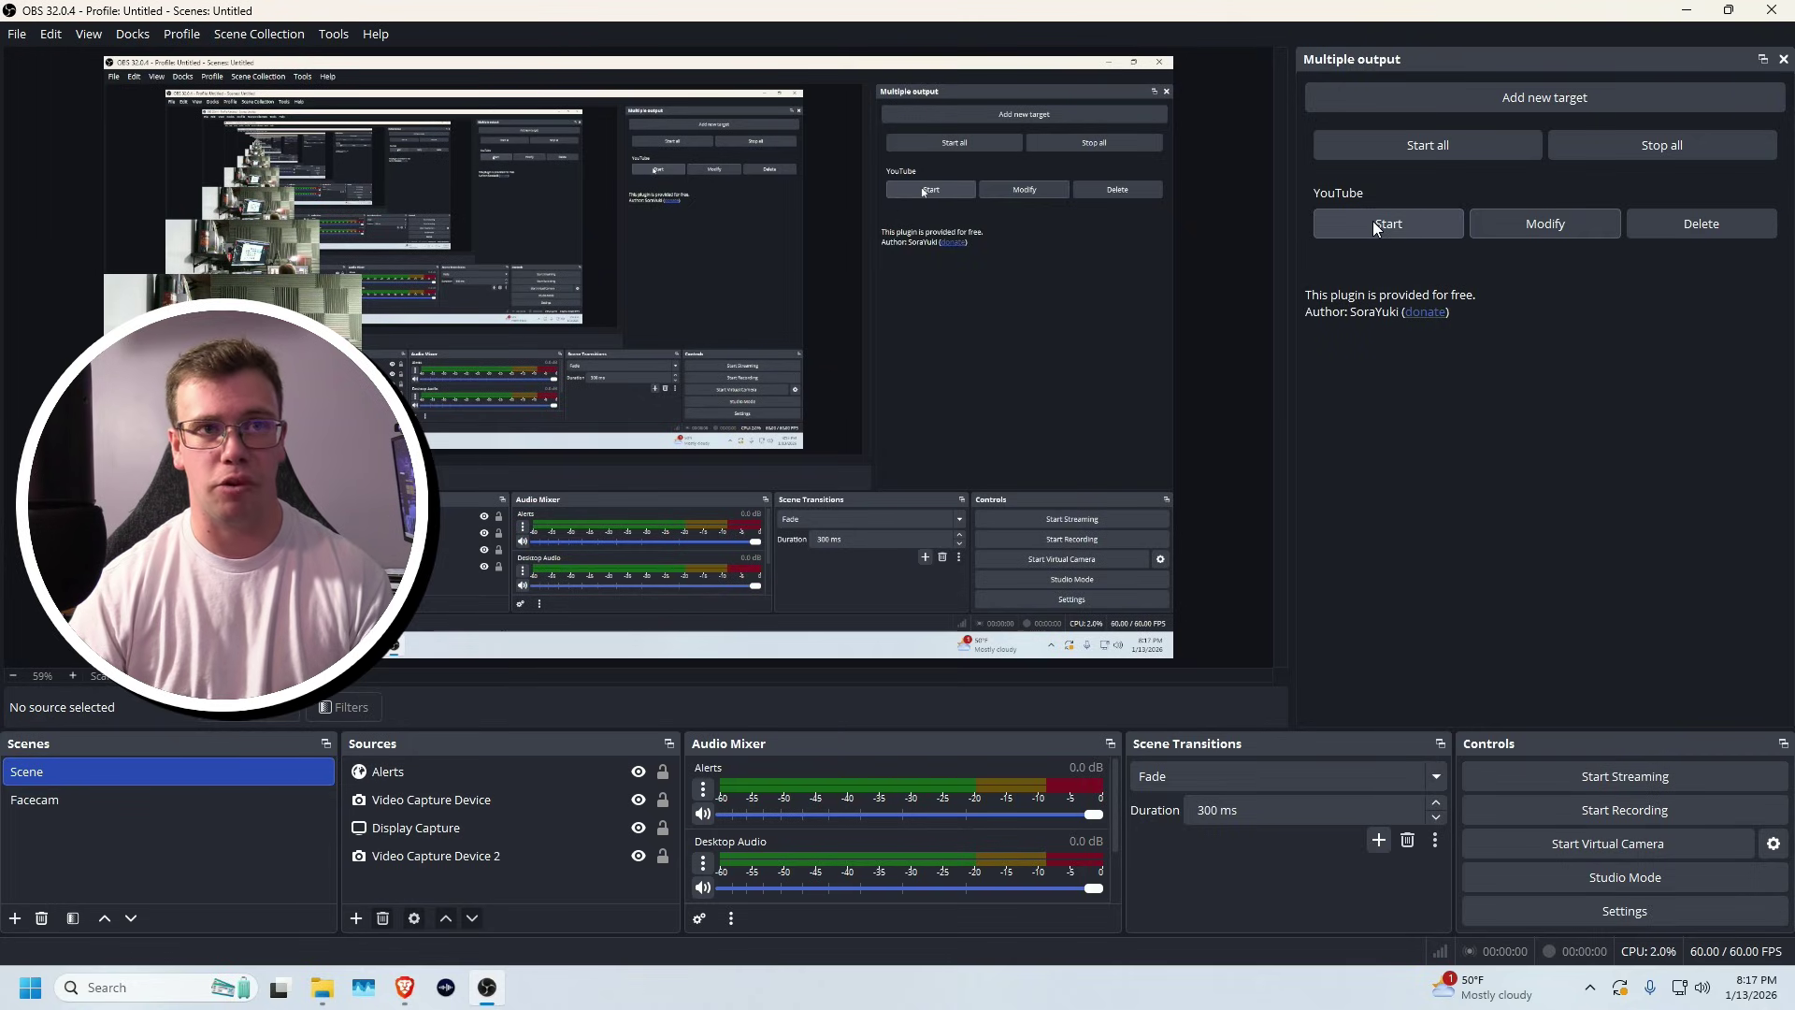
{"action": "left_click", "coordinate": [1466, 93]}
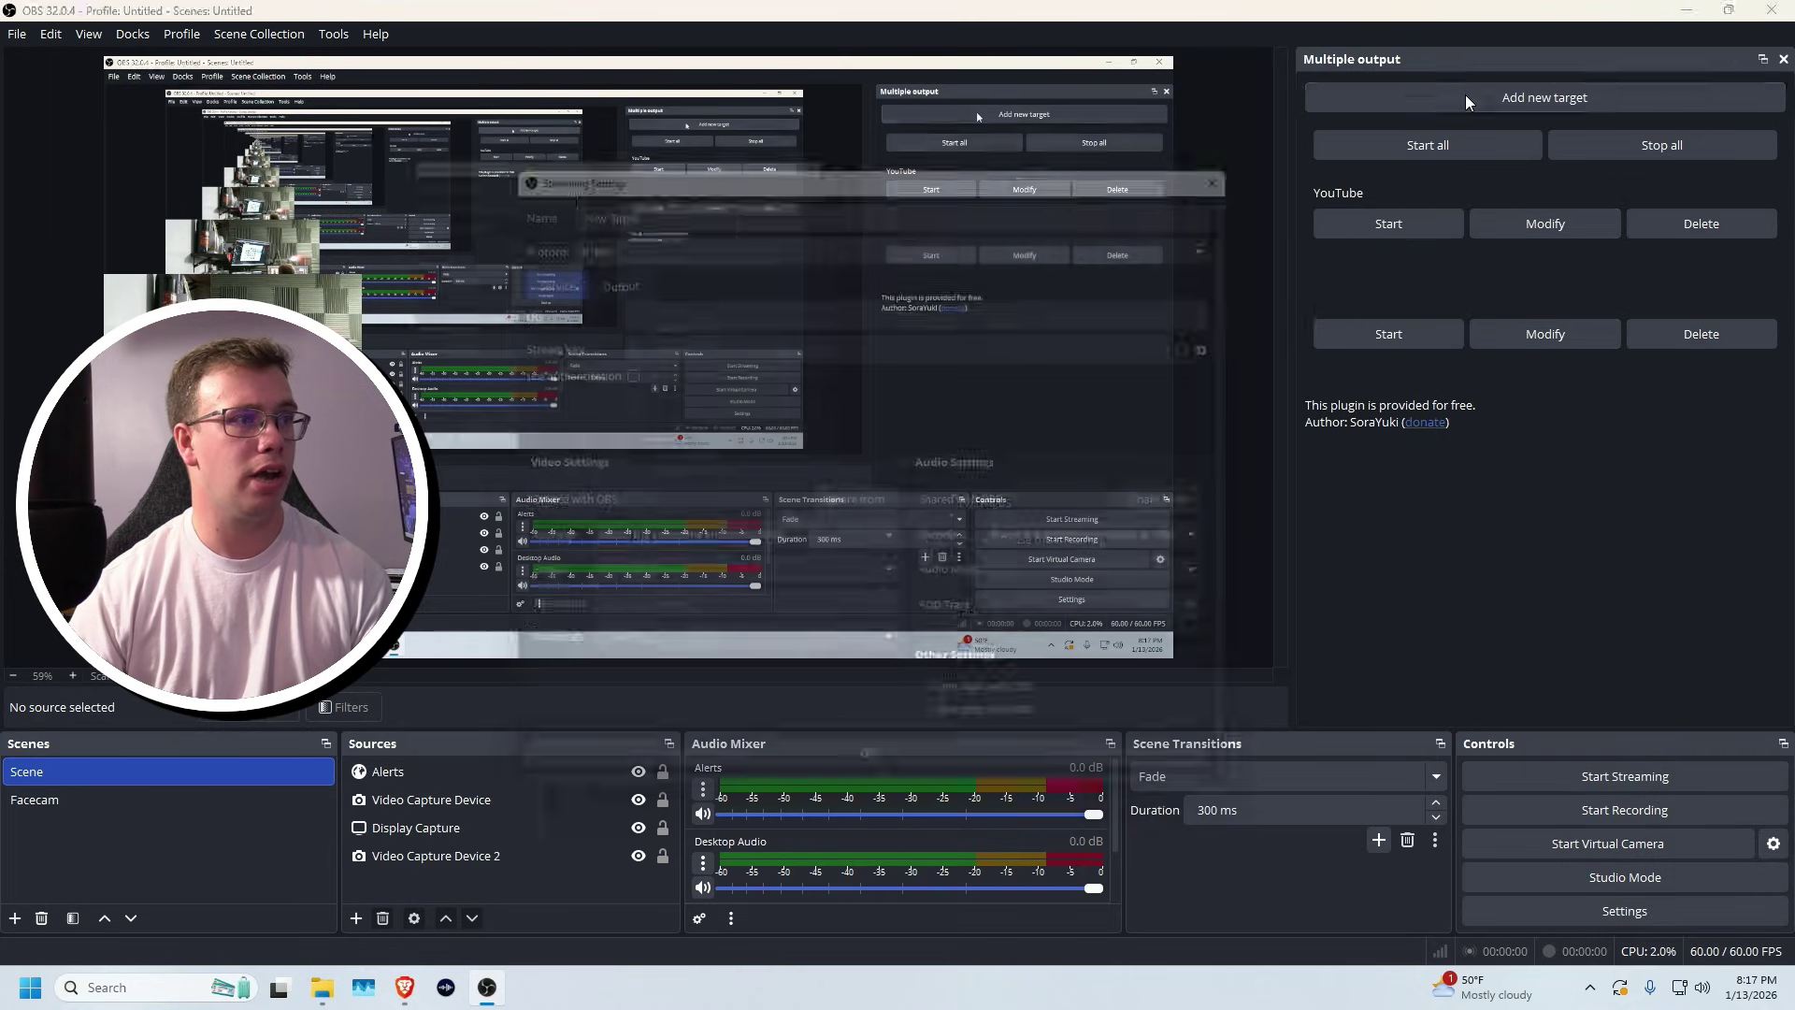
{"action": "triple_click", "coordinate": [862, 206]}
{"action": "type", "text": "Kick"}
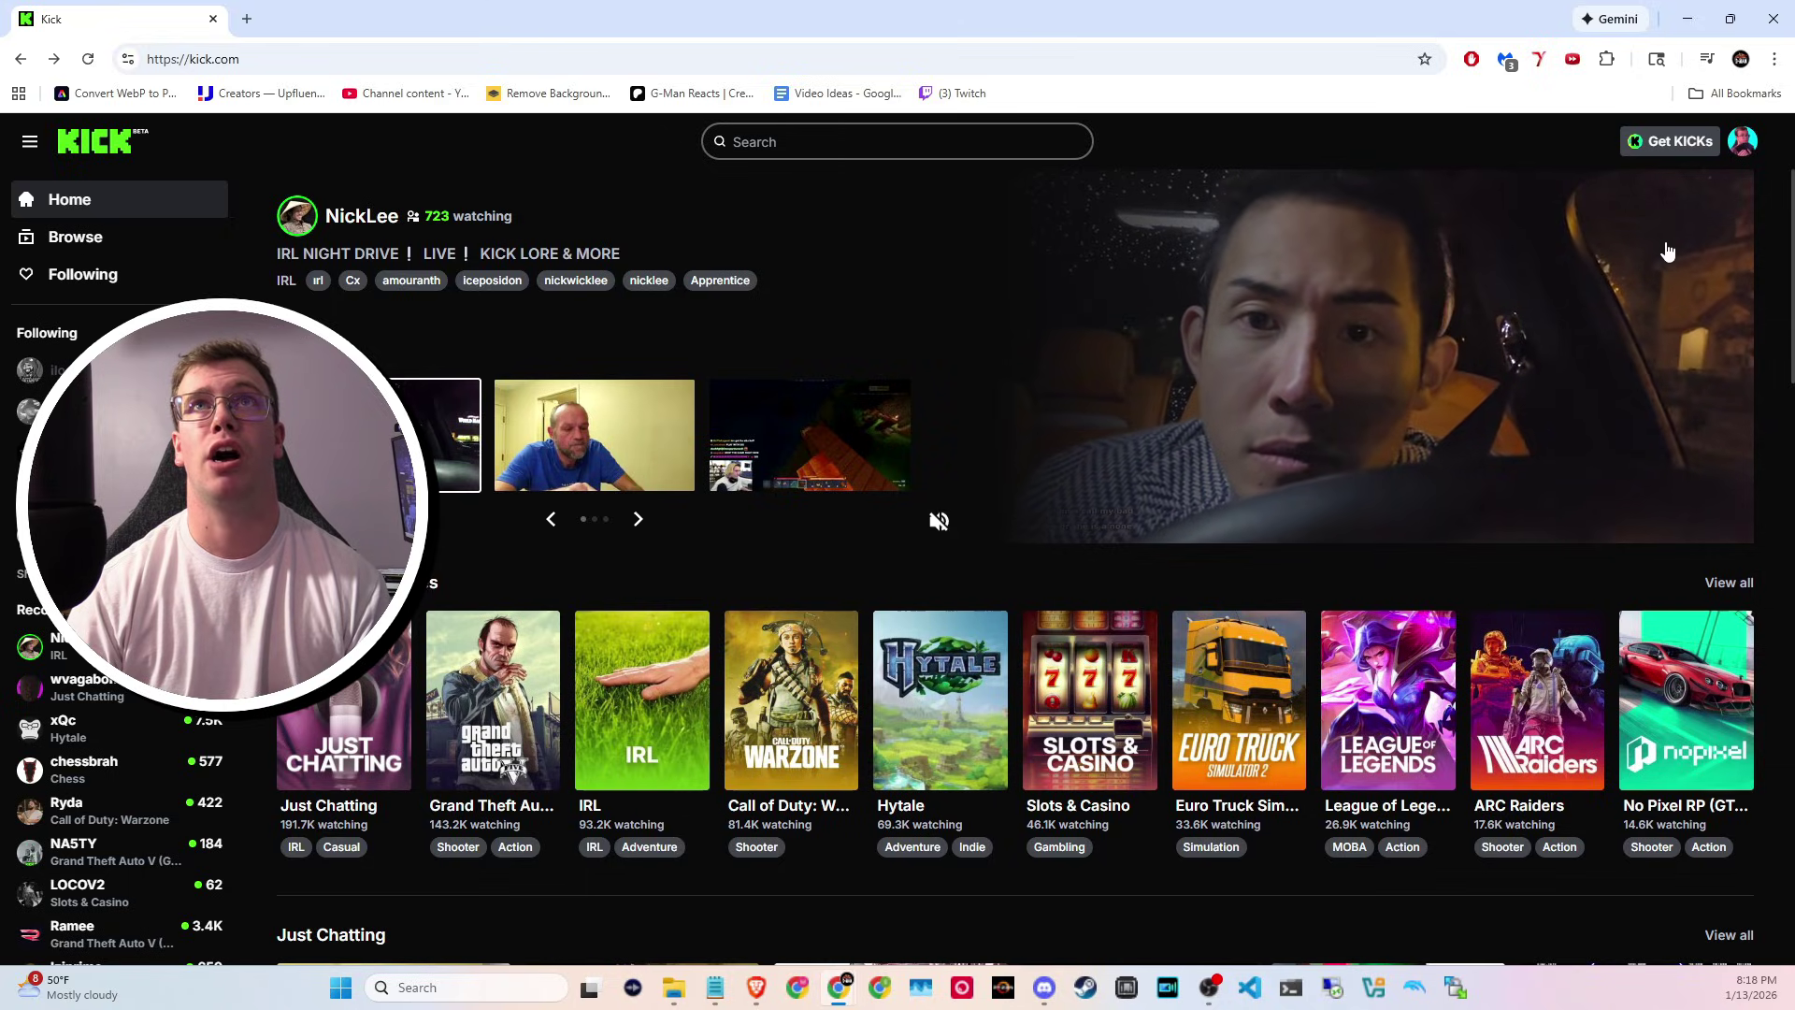
On Kick's Creator dashboard Stream URL & Key page, reveal and select the stream URL.
{"action": "left_click", "coordinate": [1743, 143]}
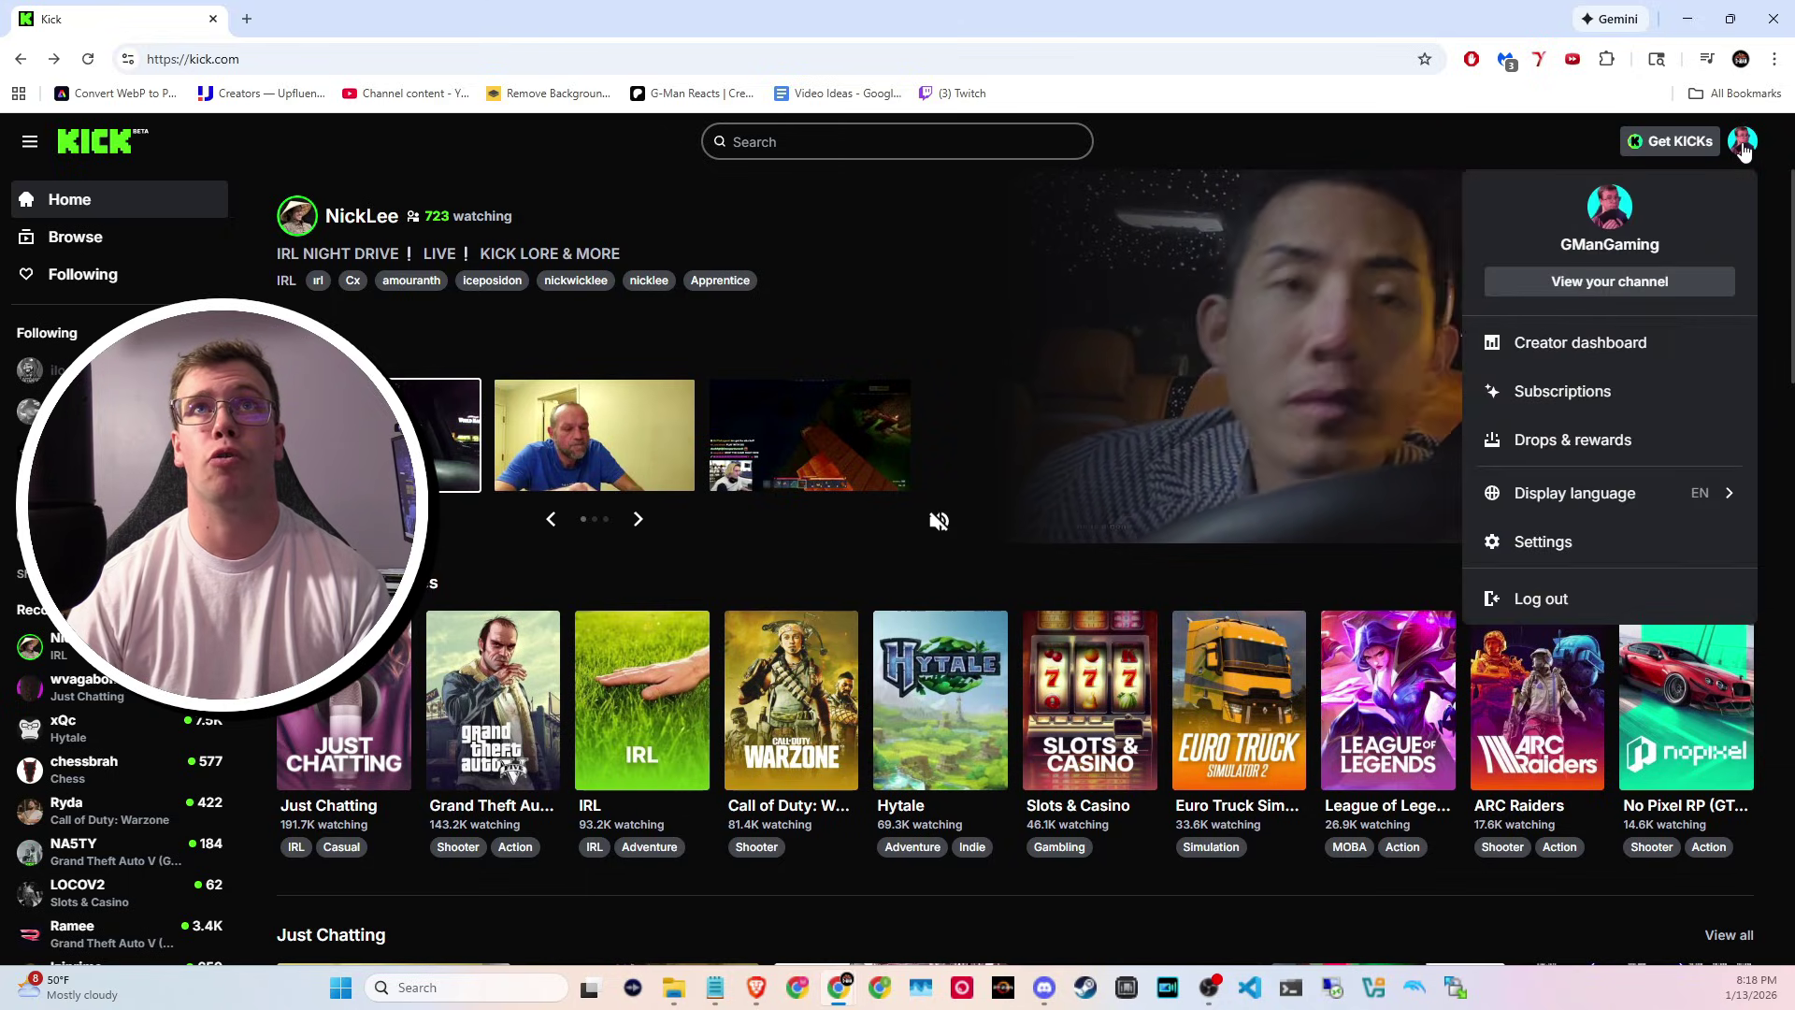
{"action": "left_click", "coordinate": [1583, 347]}
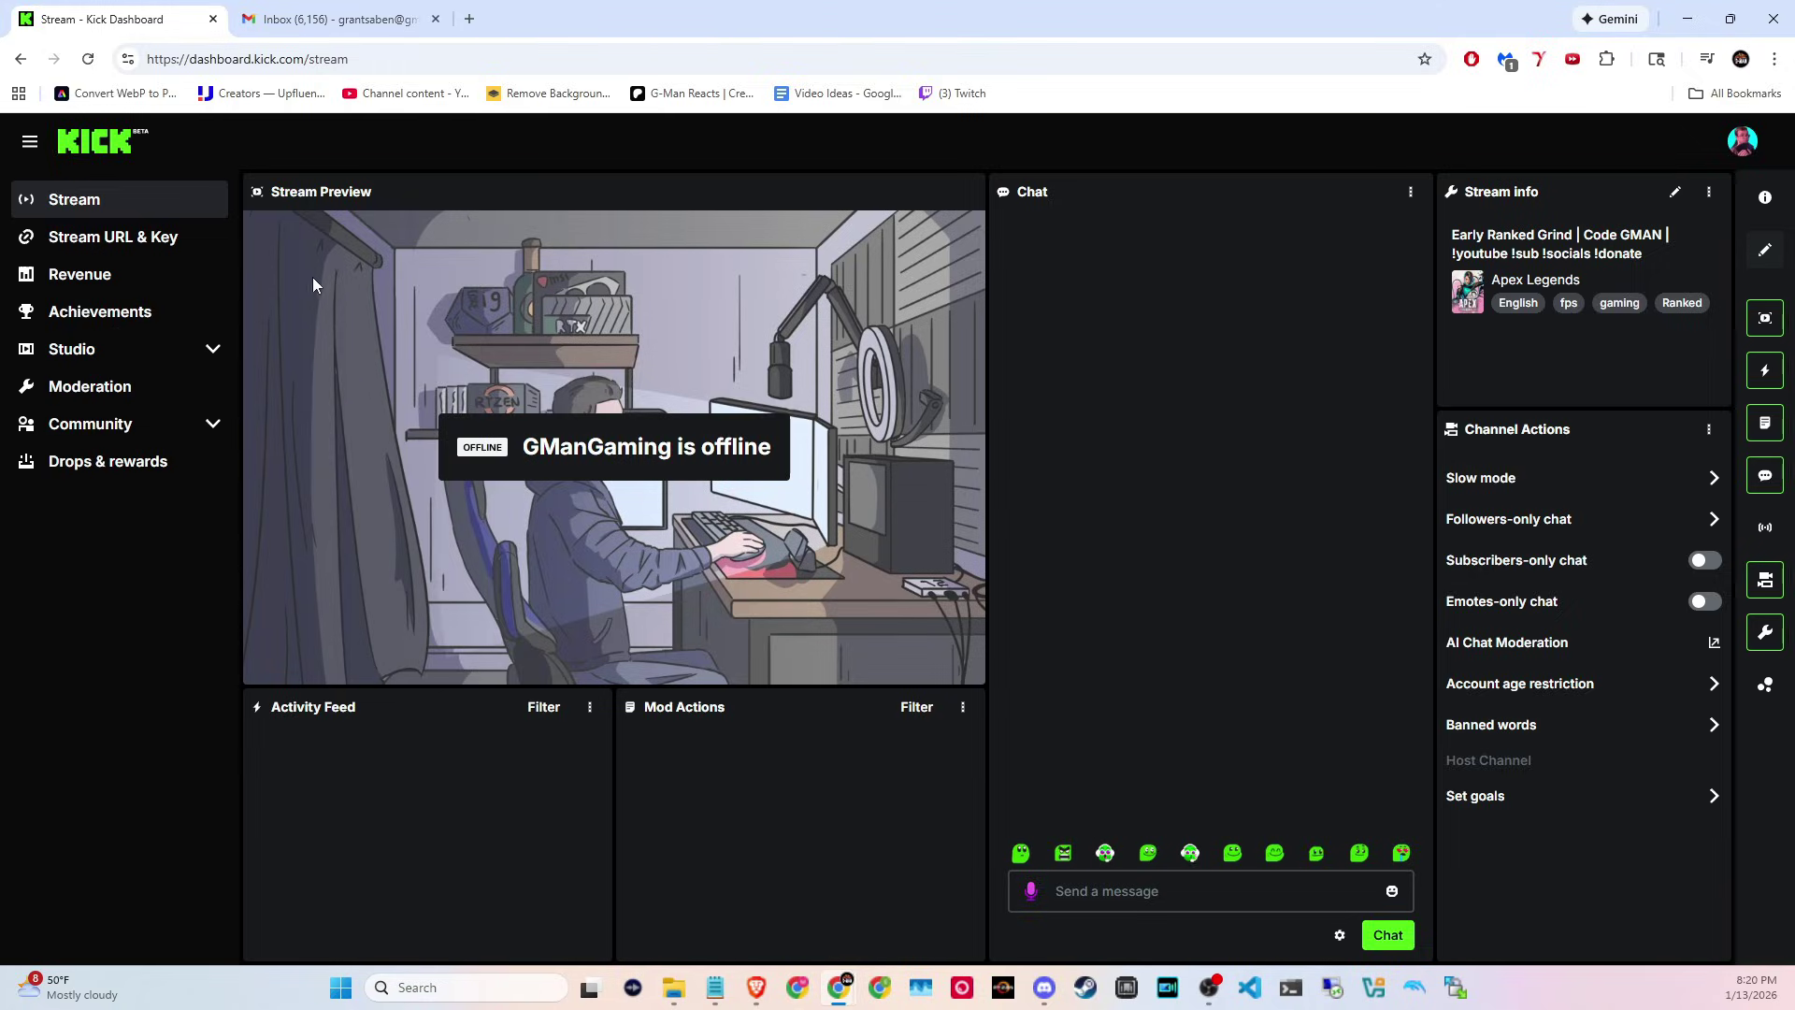
{"action": "left_click", "coordinate": [142, 239]}
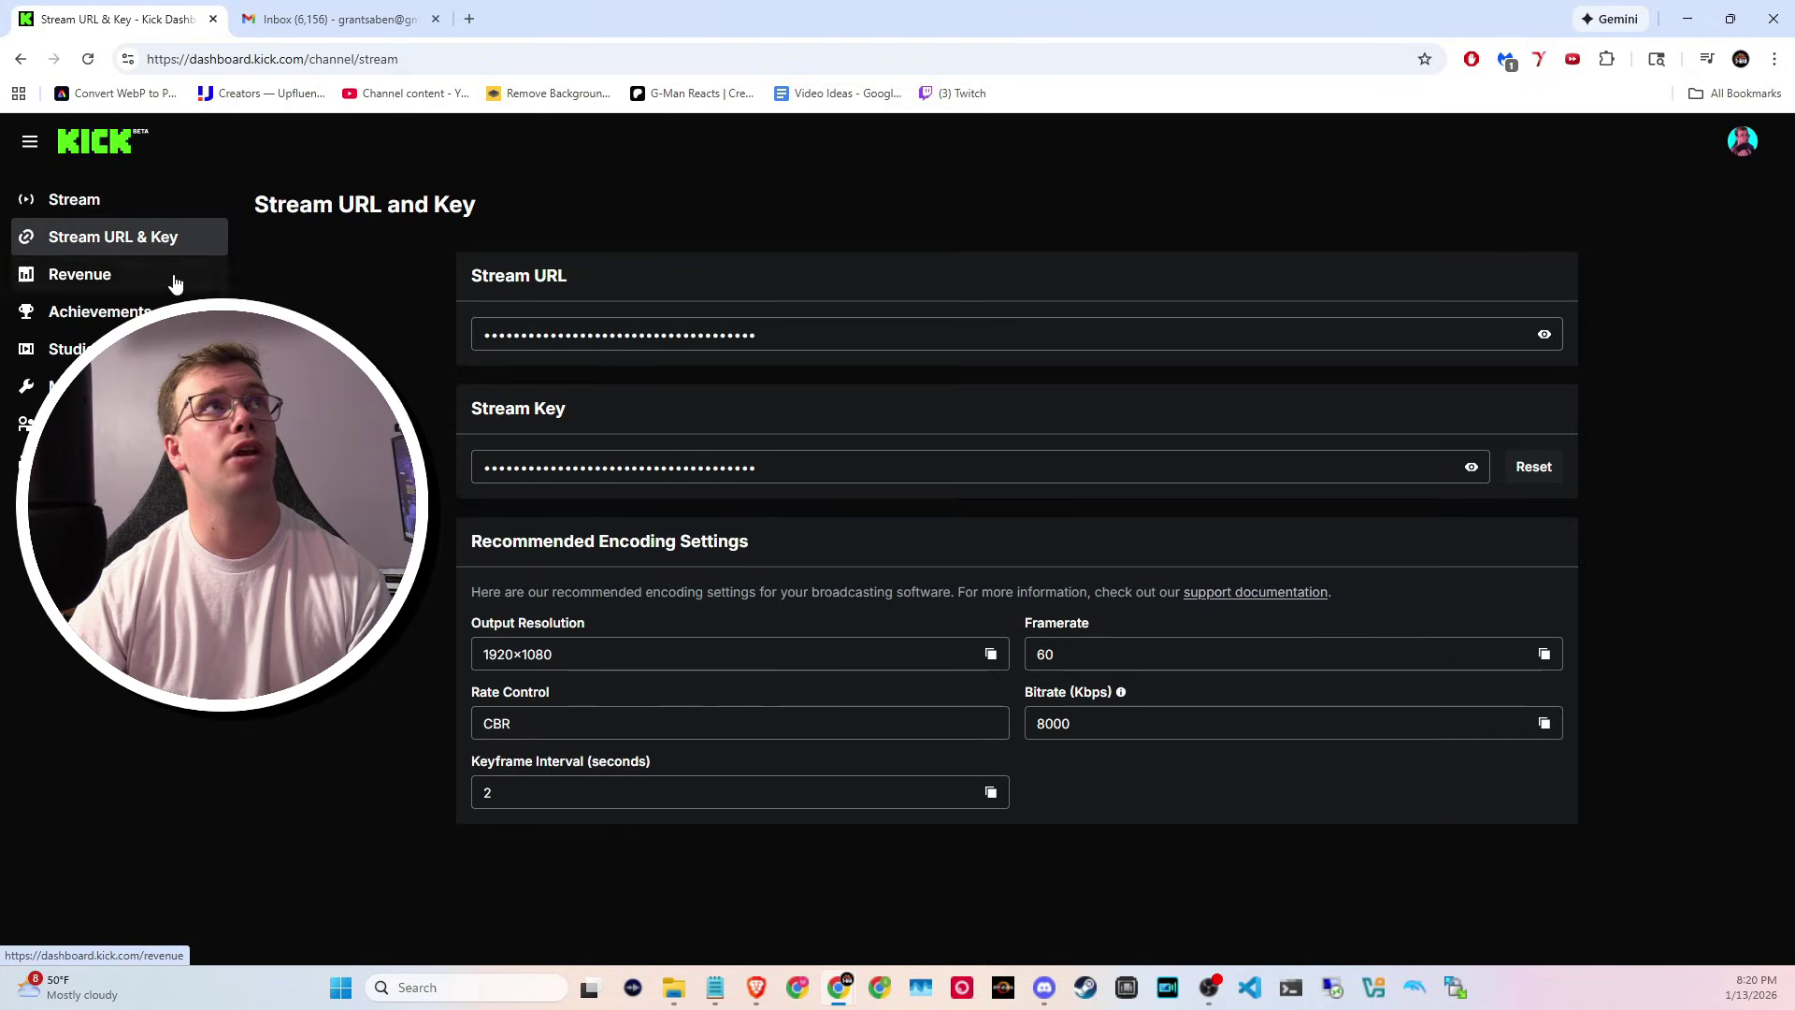
{"action": "left_click", "coordinate": [1545, 336]}
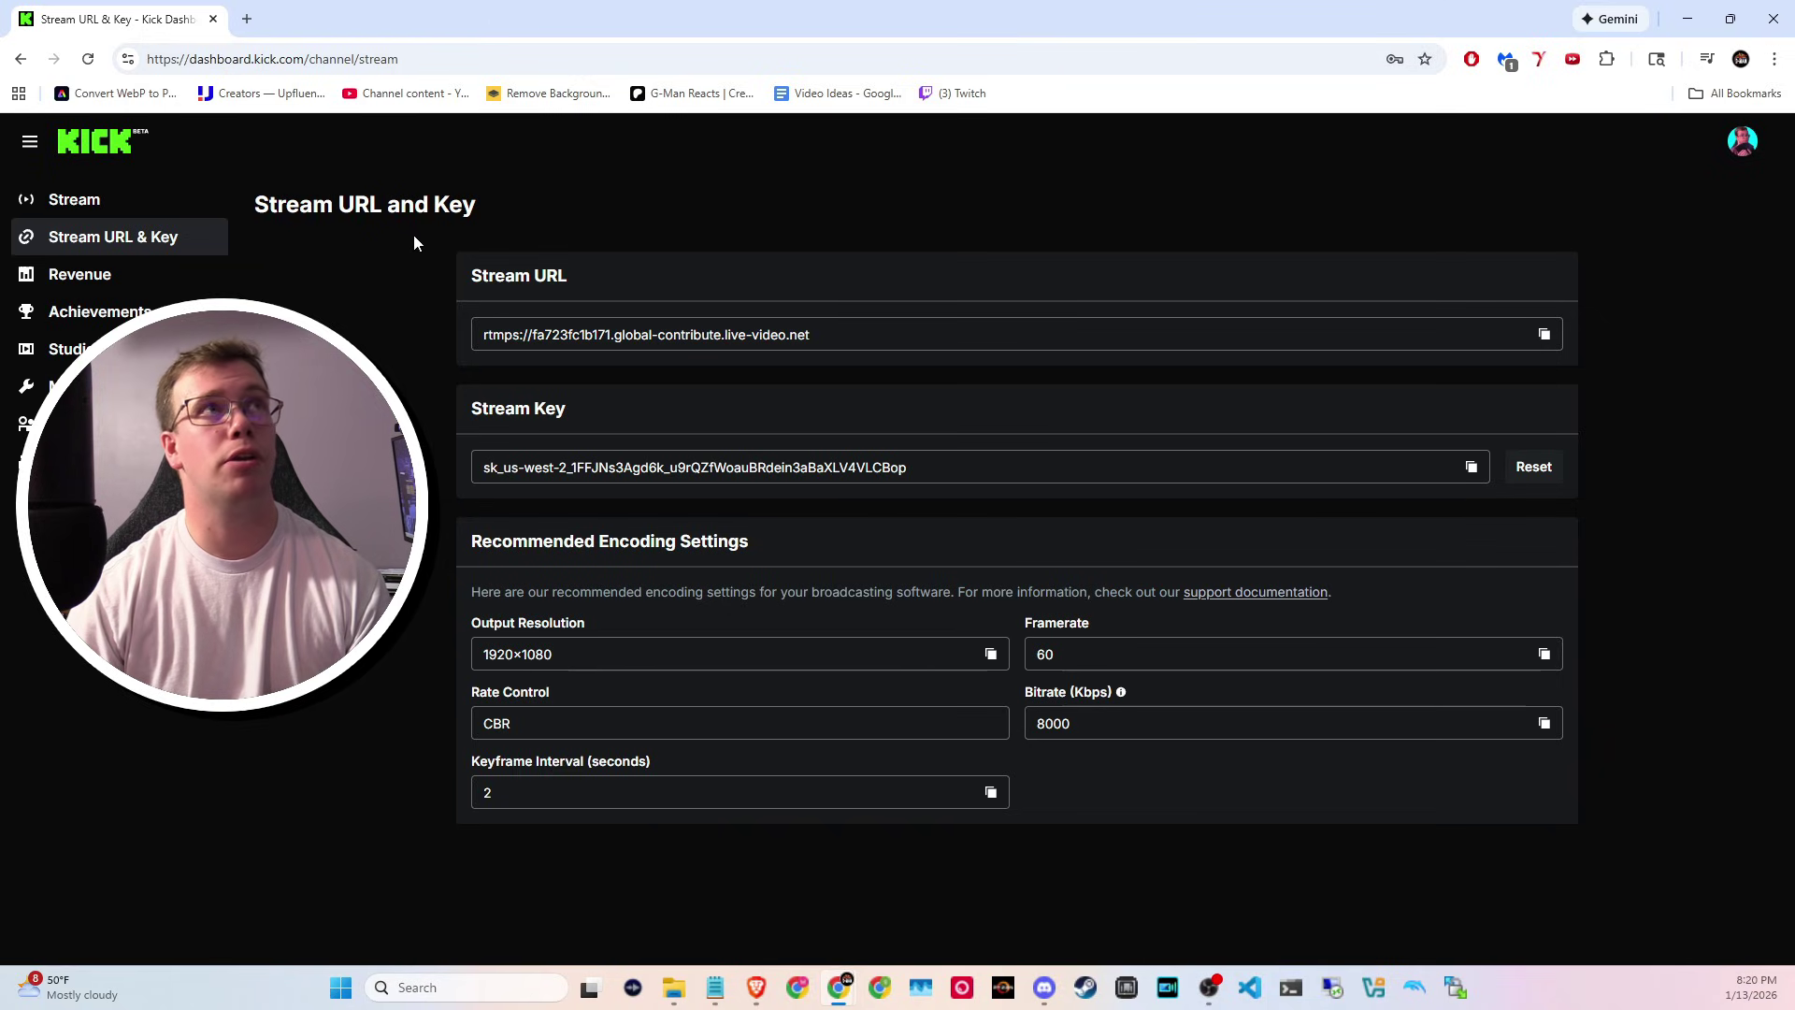
{"action": "left_click_drag", "start_coordinate": [798, 353], "coordinate": [474, 313]}
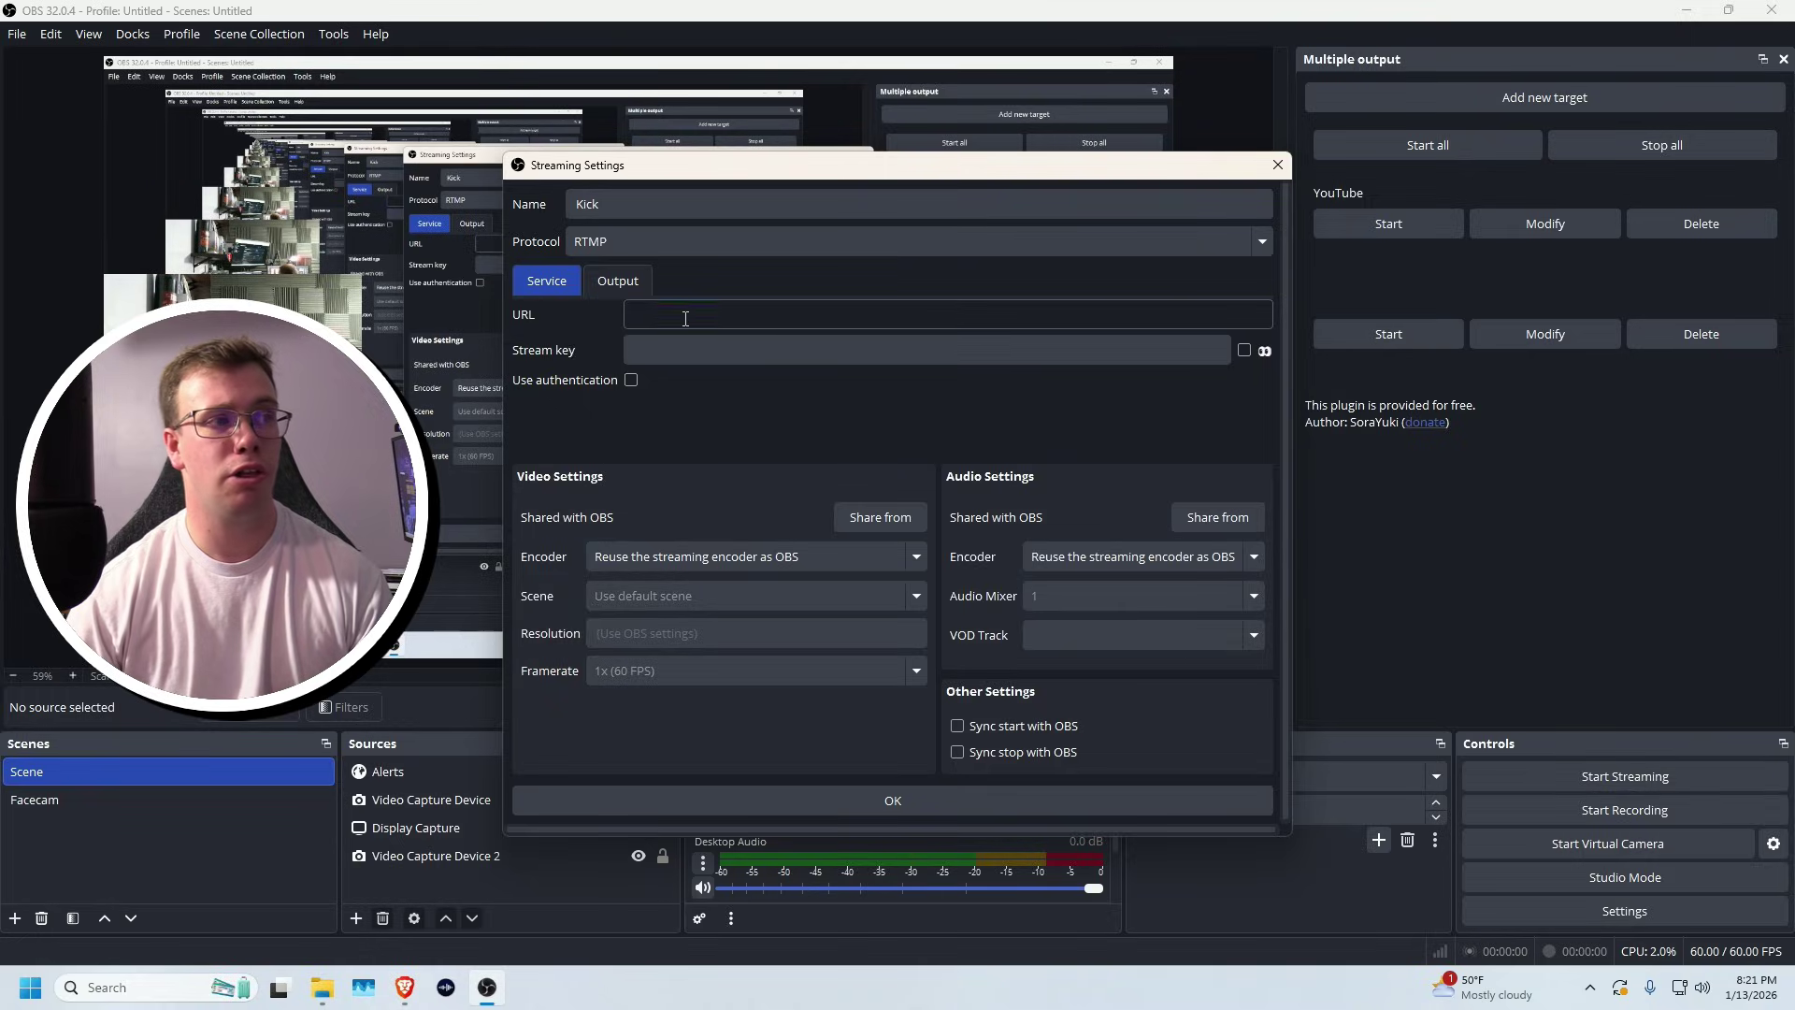
Paste the Kick server URL and enter the stream key in the Kick target.
{"action": "type", "text": "rtmps://fa723fc1b171.global-contribute.live-video.net"}
{"action": "left_click", "coordinate": [733, 352]}
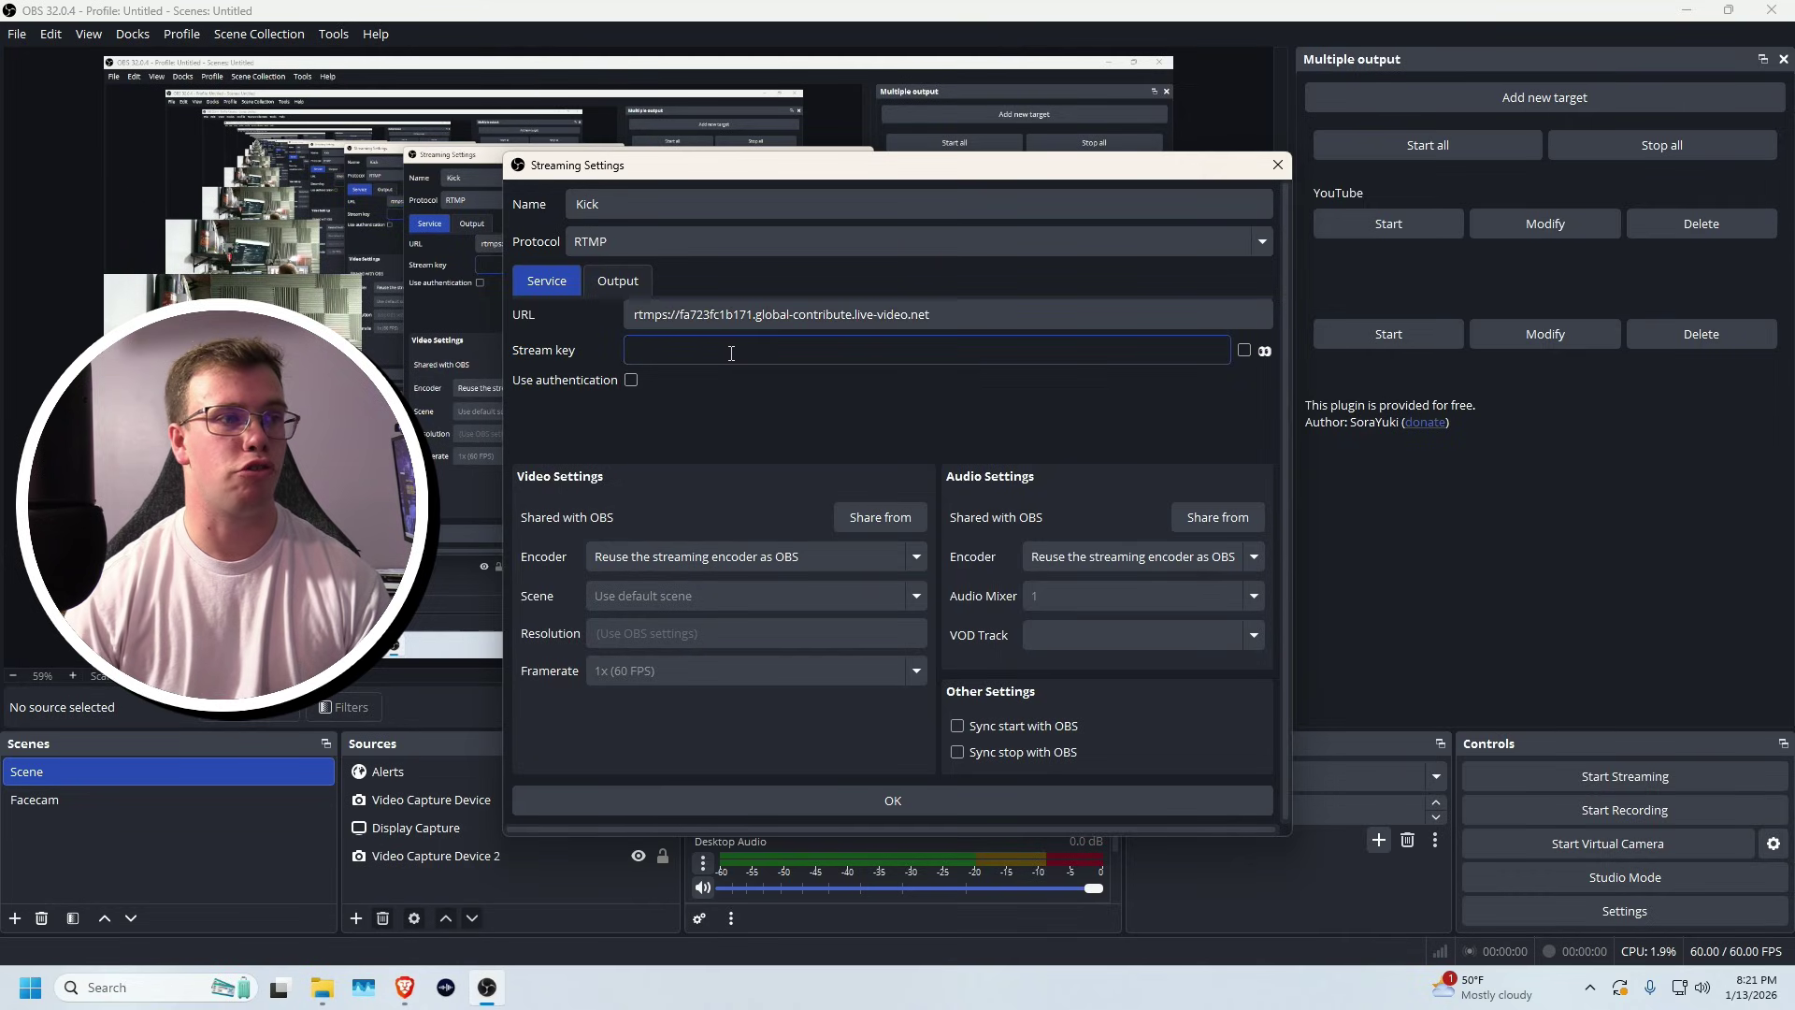
{"action": "left_click", "coordinate": [749, 416]}
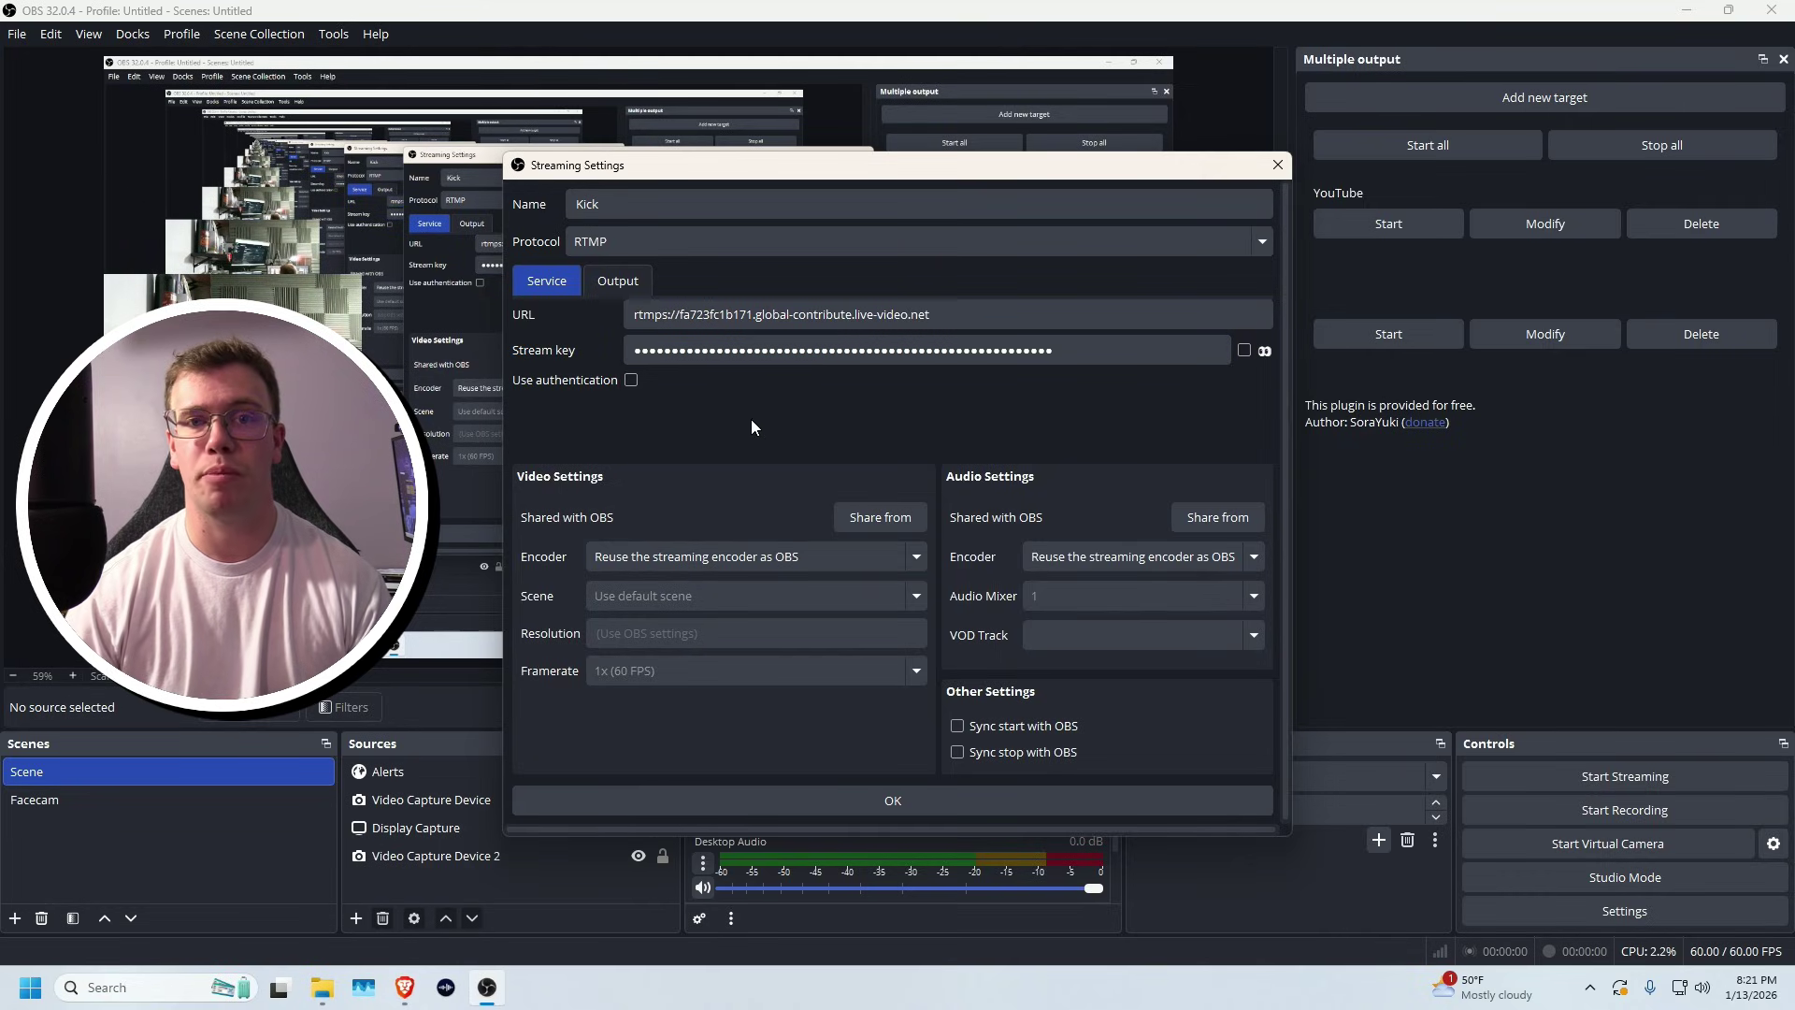
Set the Kick target's encoder to NVIDIA NVENC H.264 at 6000 bitrate and save it.
{"action": "left_click", "coordinate": [727, 554]}
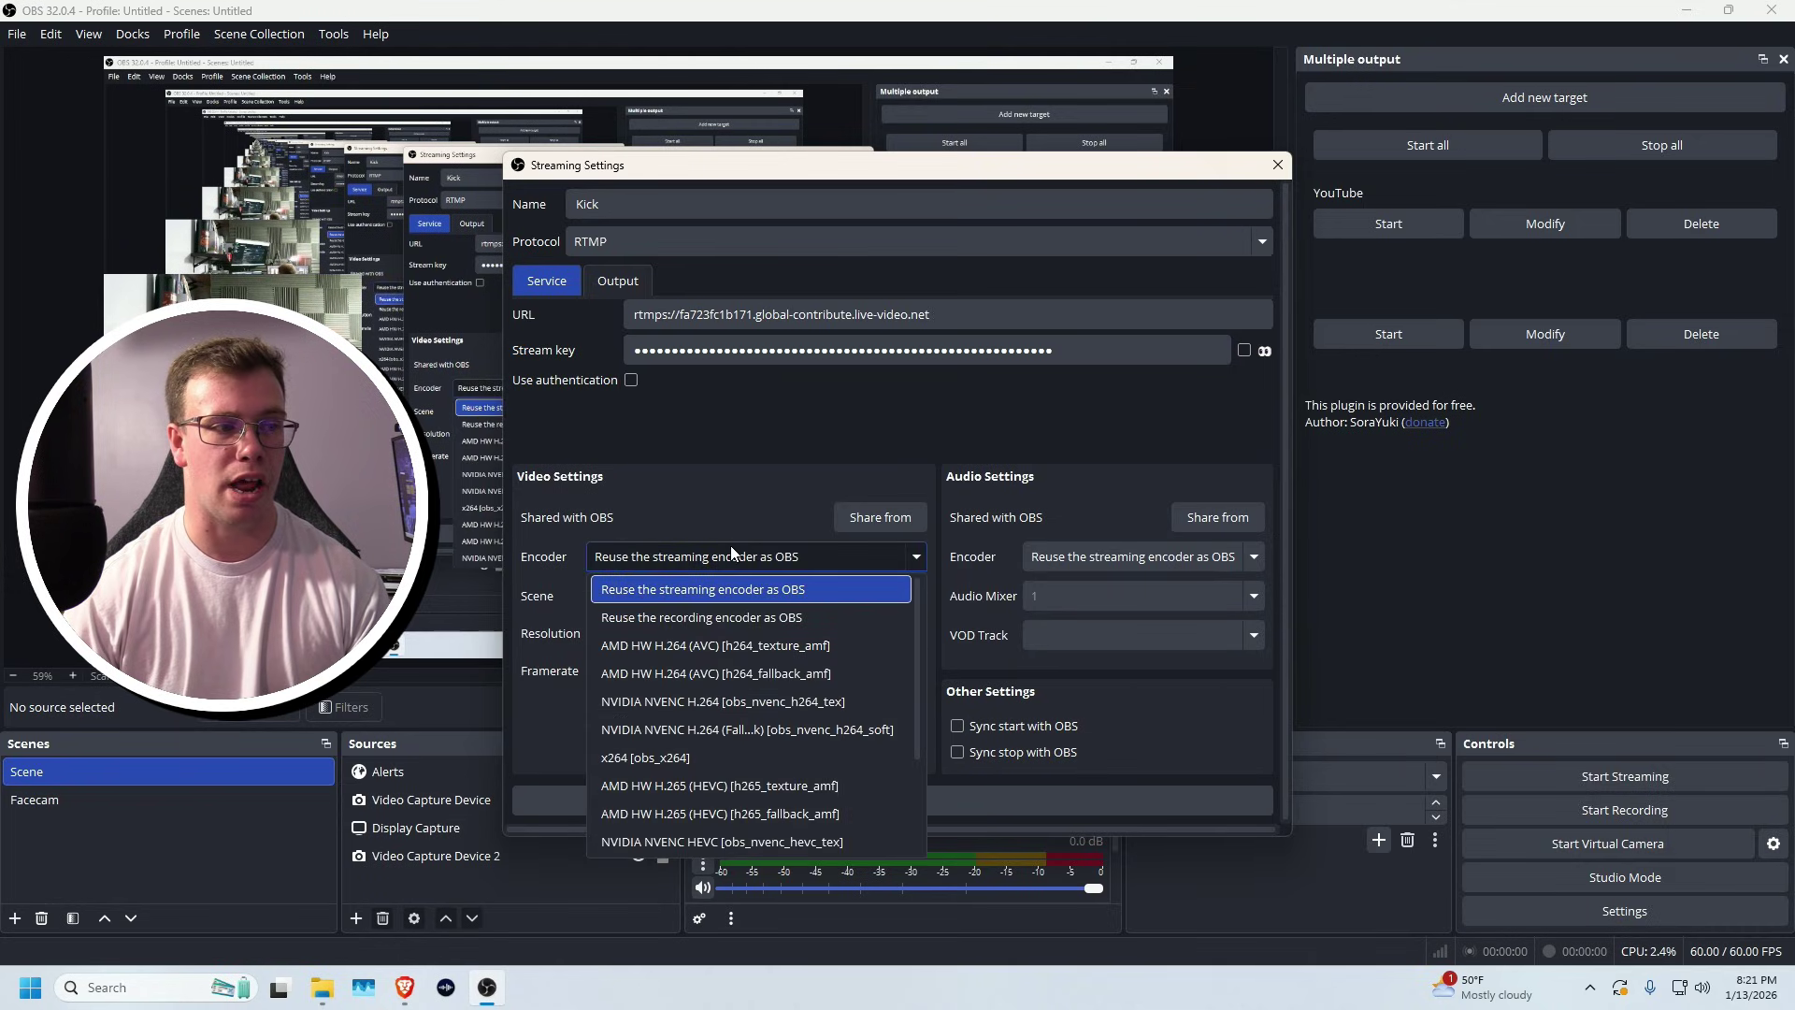
{"action": "left_click", "coordinate": [722, 700]}
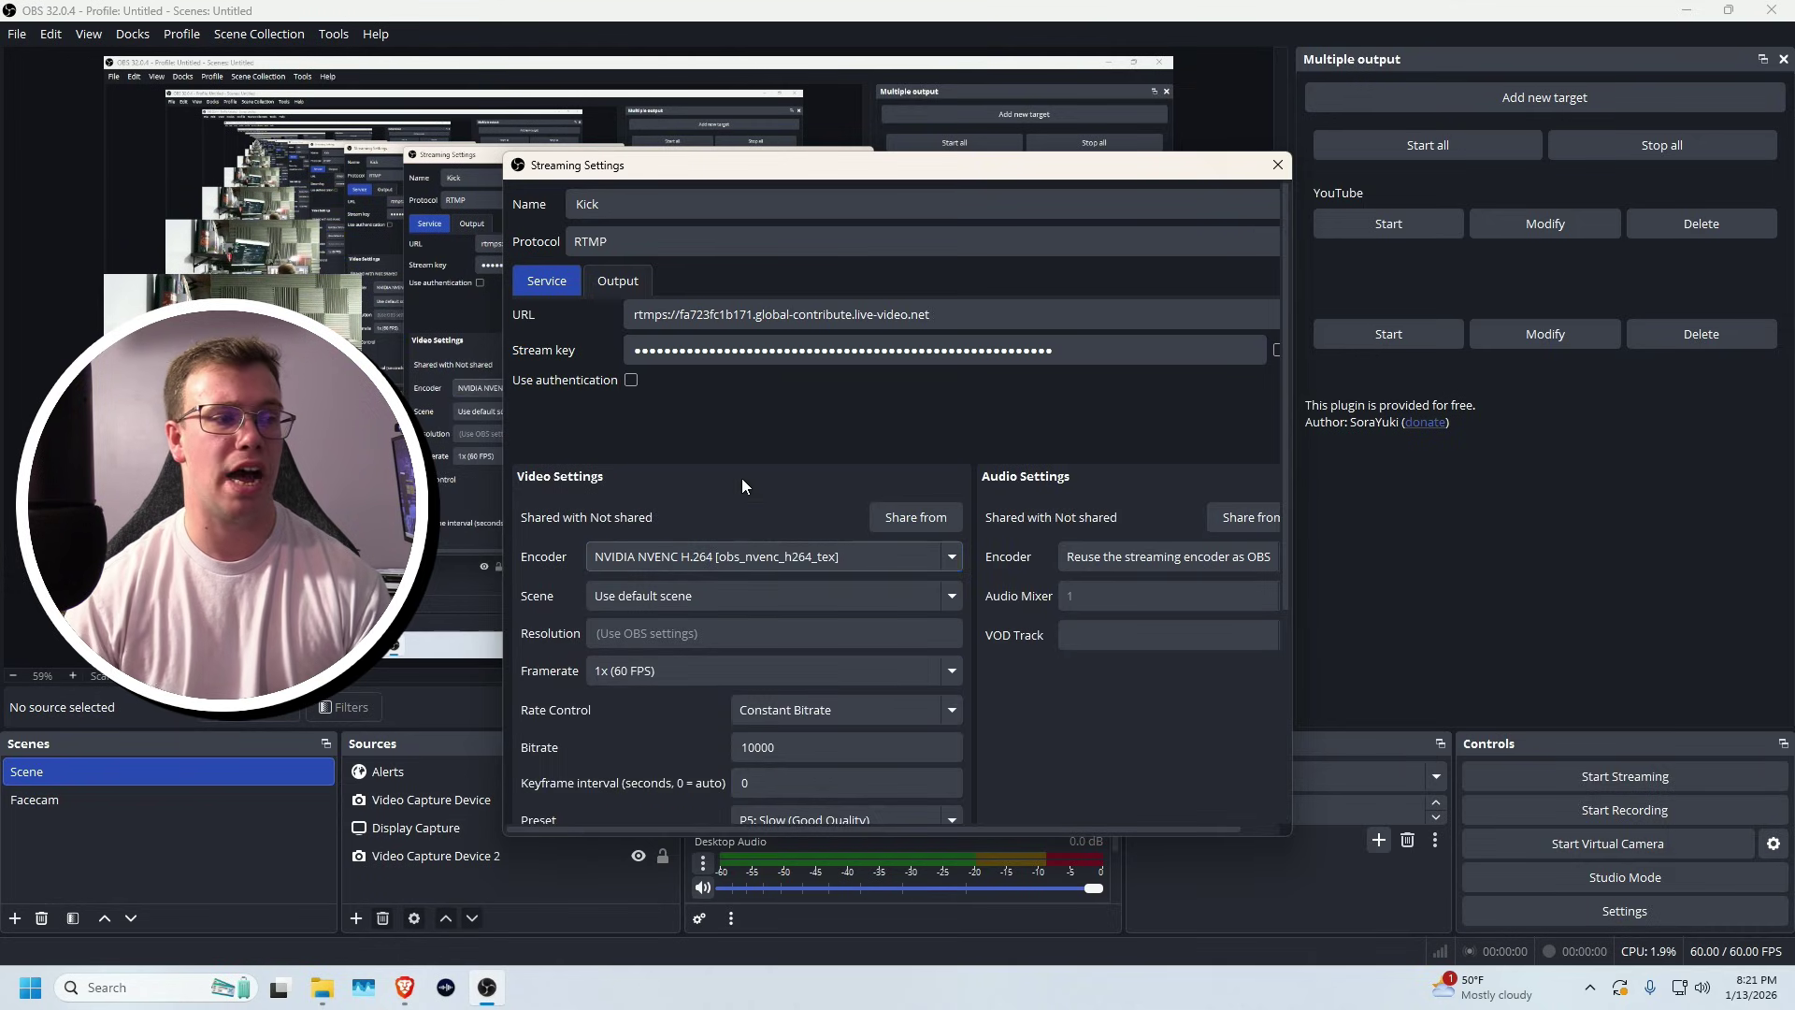
{"action": "scroll", "coordinate": [703, 445], "scroll_direction": "down", "scroll_amount": 1}
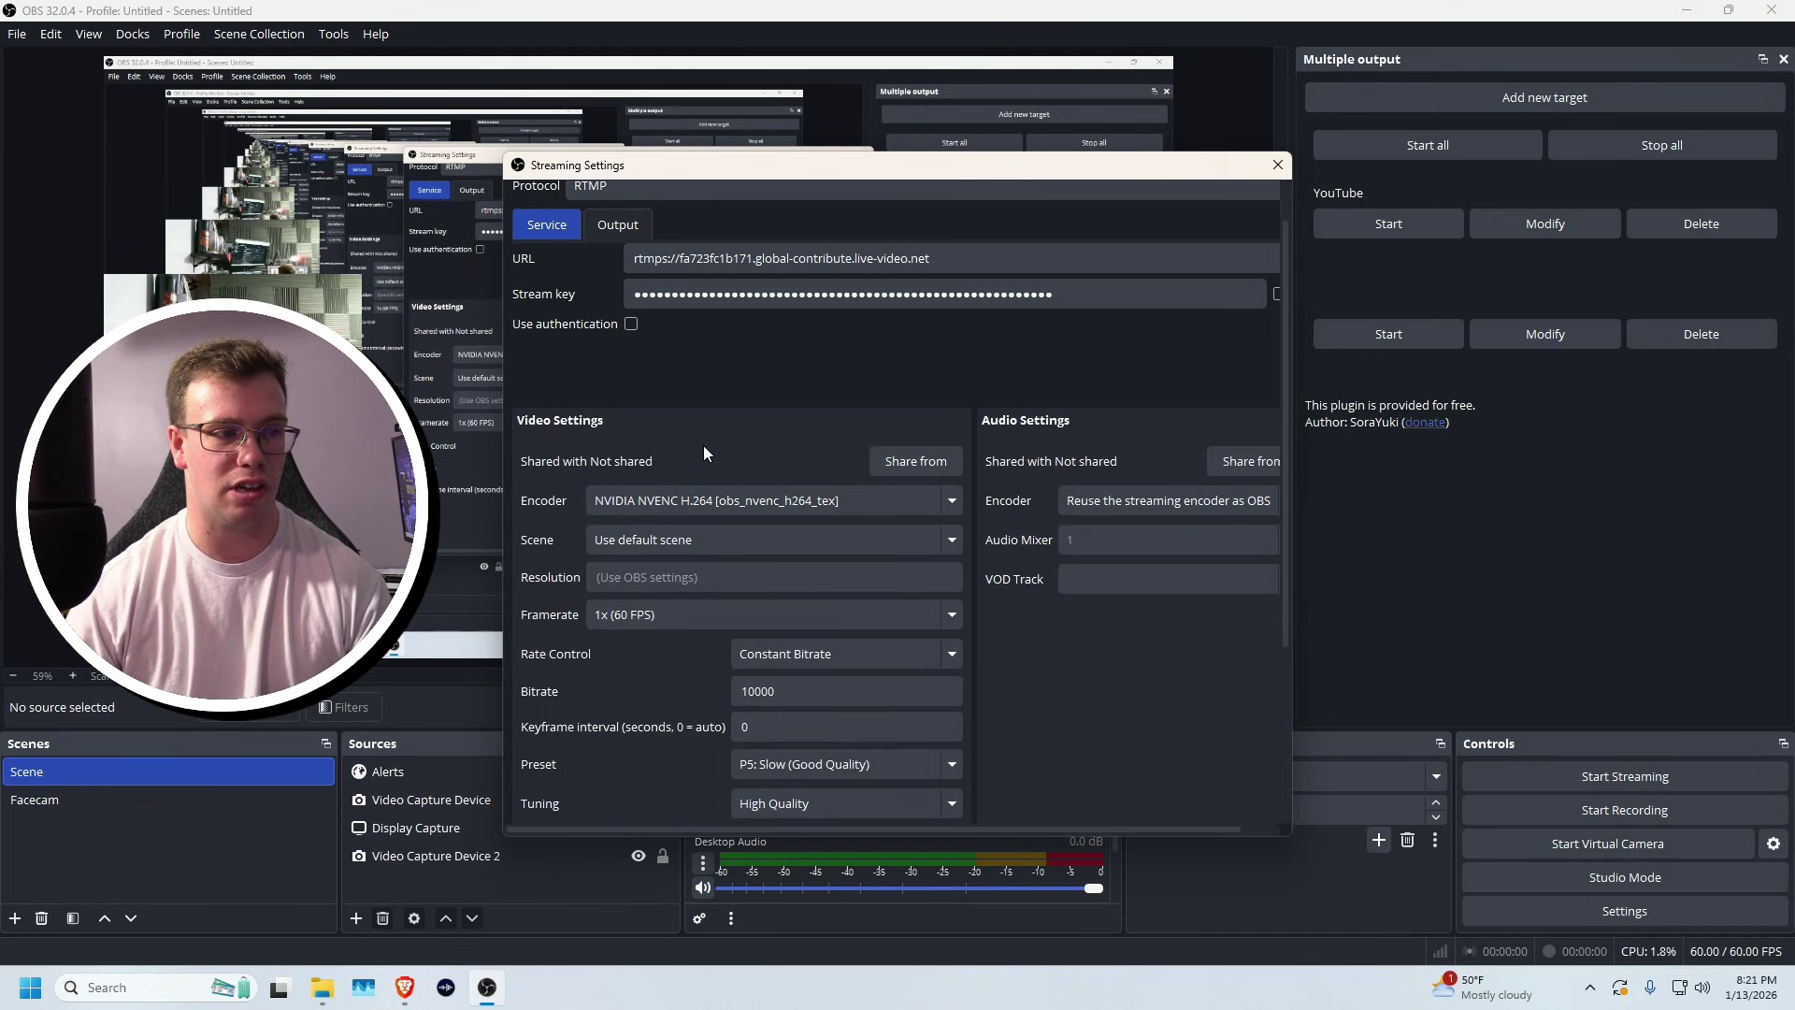
{"action": "scroll", "coordinate": [698, 688], "scroll_direction": "down", "scroll_amount": 2}
{"action": "scroll", "coordinate": [698, 688], "scroll_direction": "up", "scroll_amount": 1}
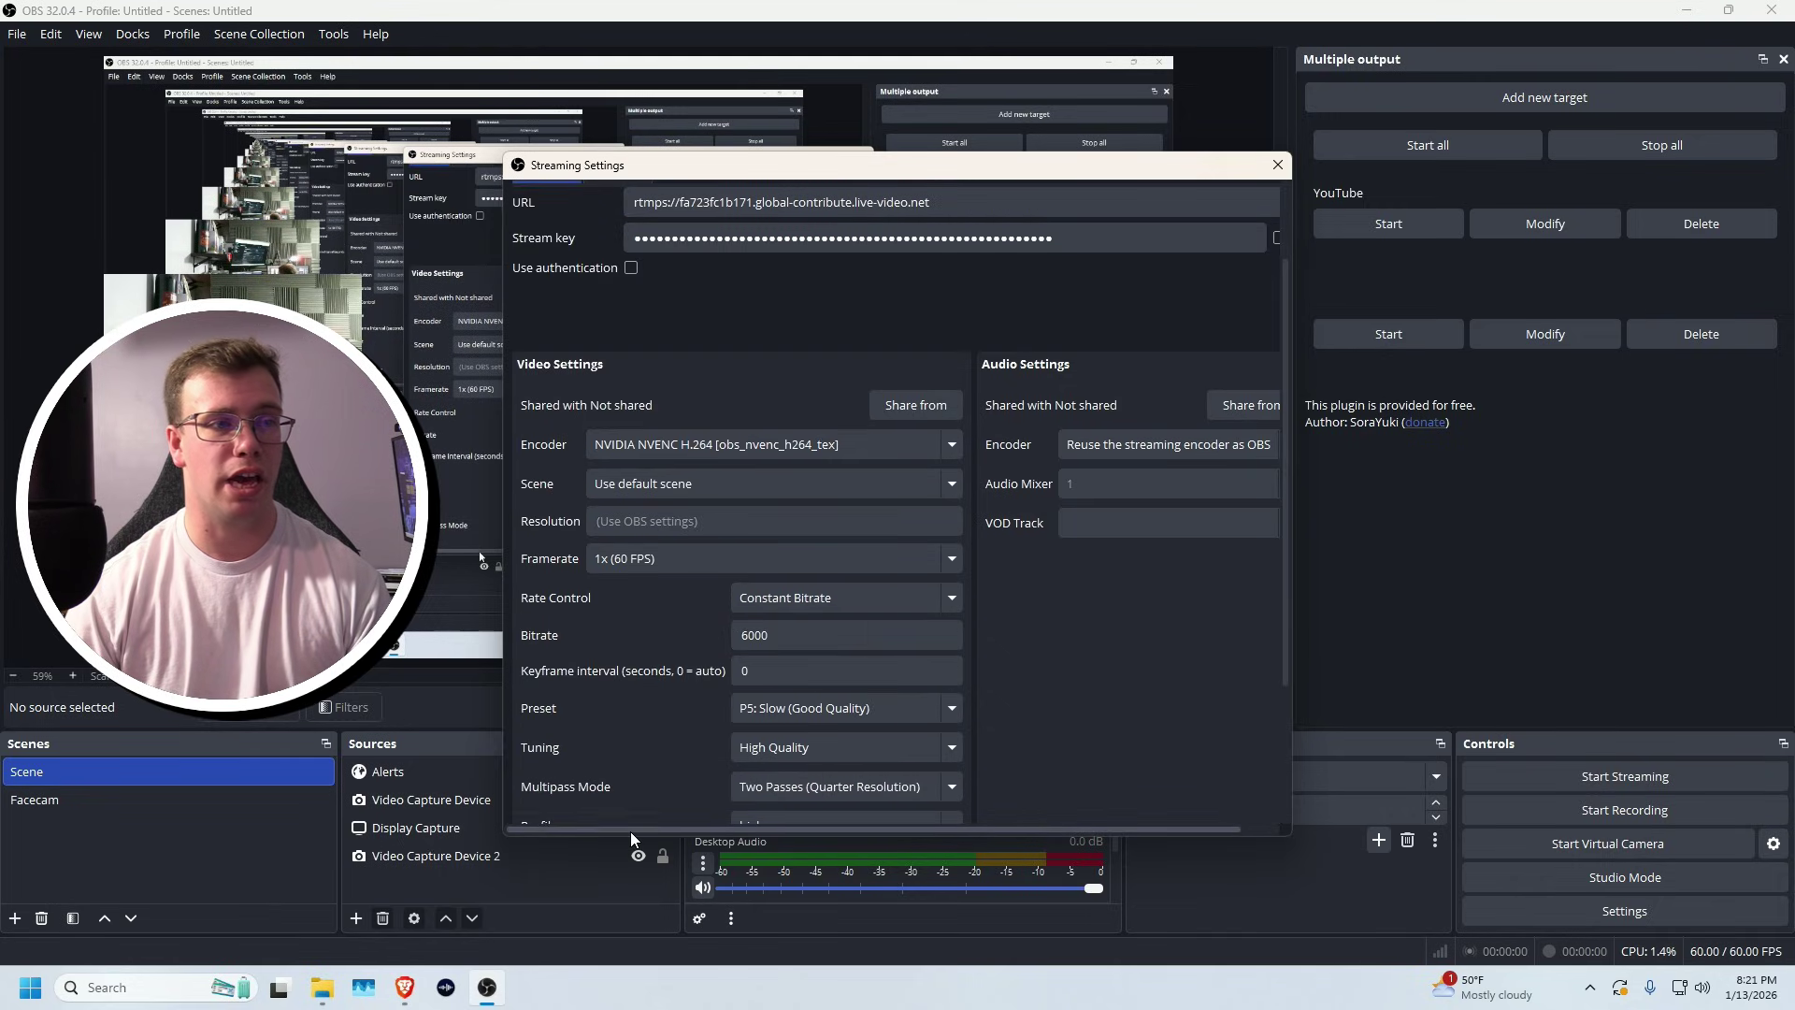
{"action": "scroll", "coordinate": [630, 831], "scroll_direction": "right", "scroll_amount": 1}
{"action": "scroll", "coordinate": [649, 720], "scroll_direction": "down", "scroll_amount": 3}
{"action": "left_click", "coordinate": [873, 797]}
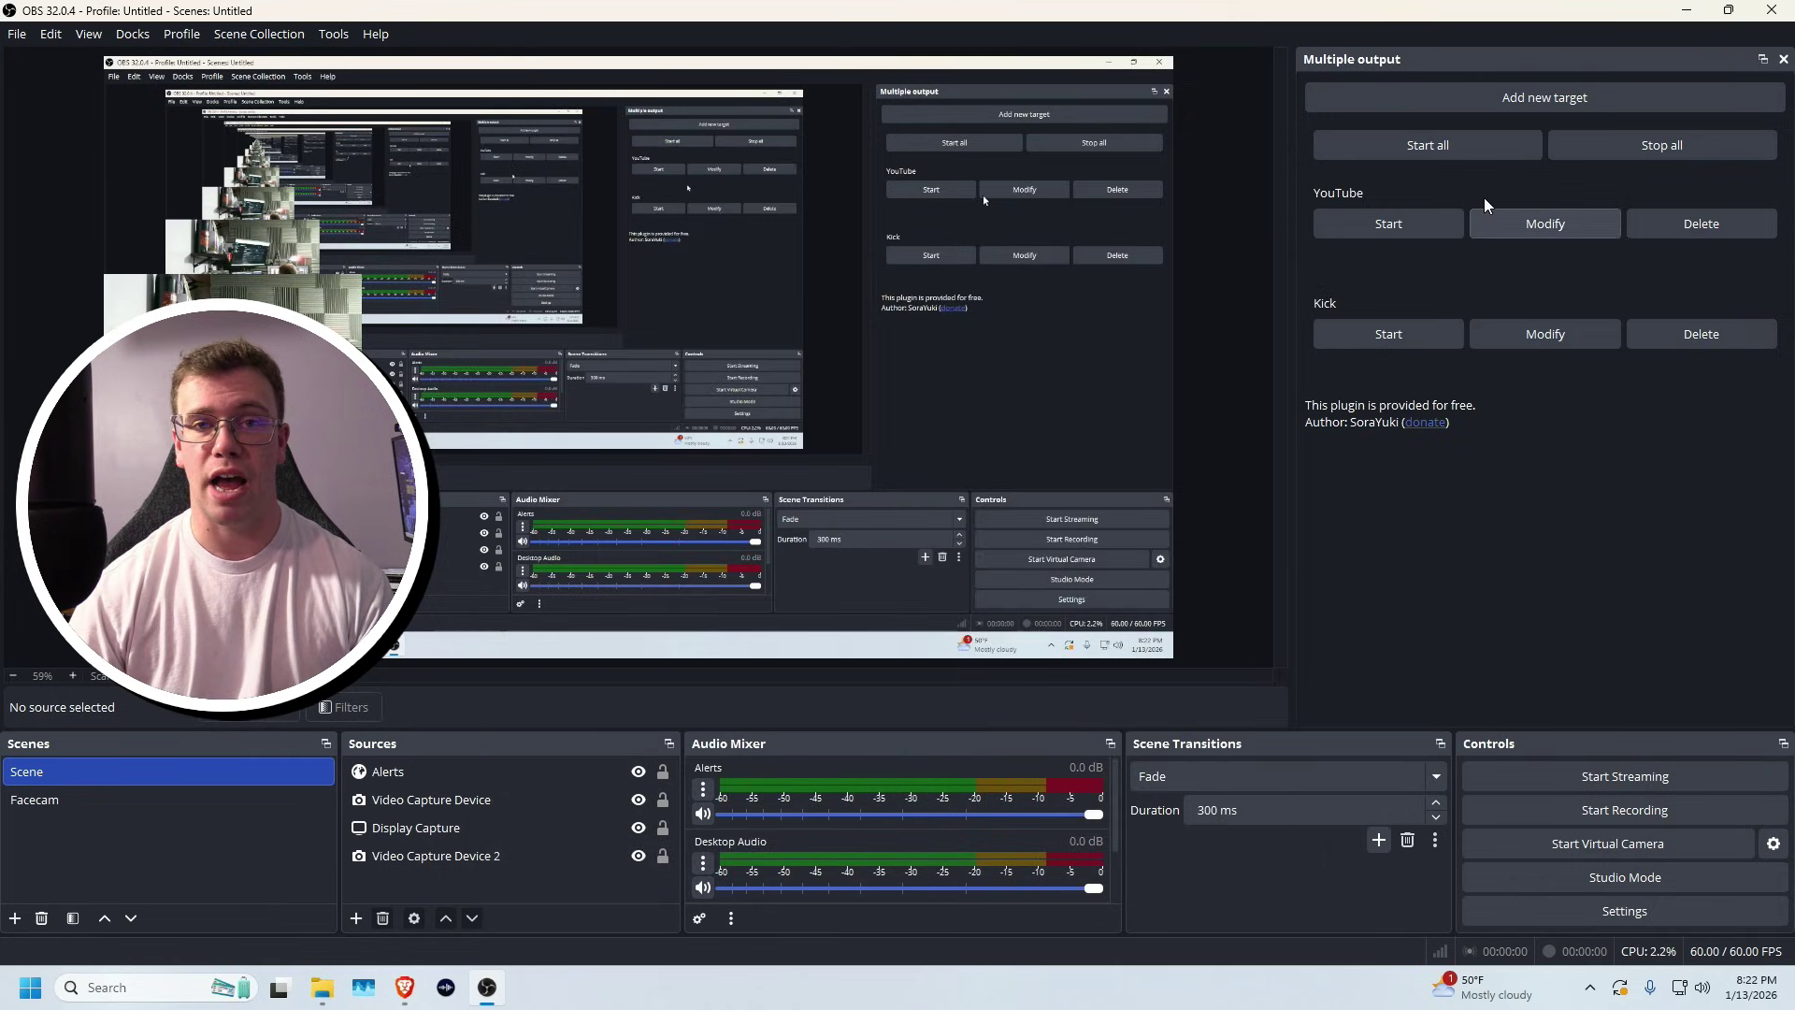
Add a third output target and name it Twitch.
{"action": "left_click", "coordinate": [1511, 105]}
{"action": "left_click", "coordinate": [733, 206]}
{"action": "type", "text": "Twitch"}
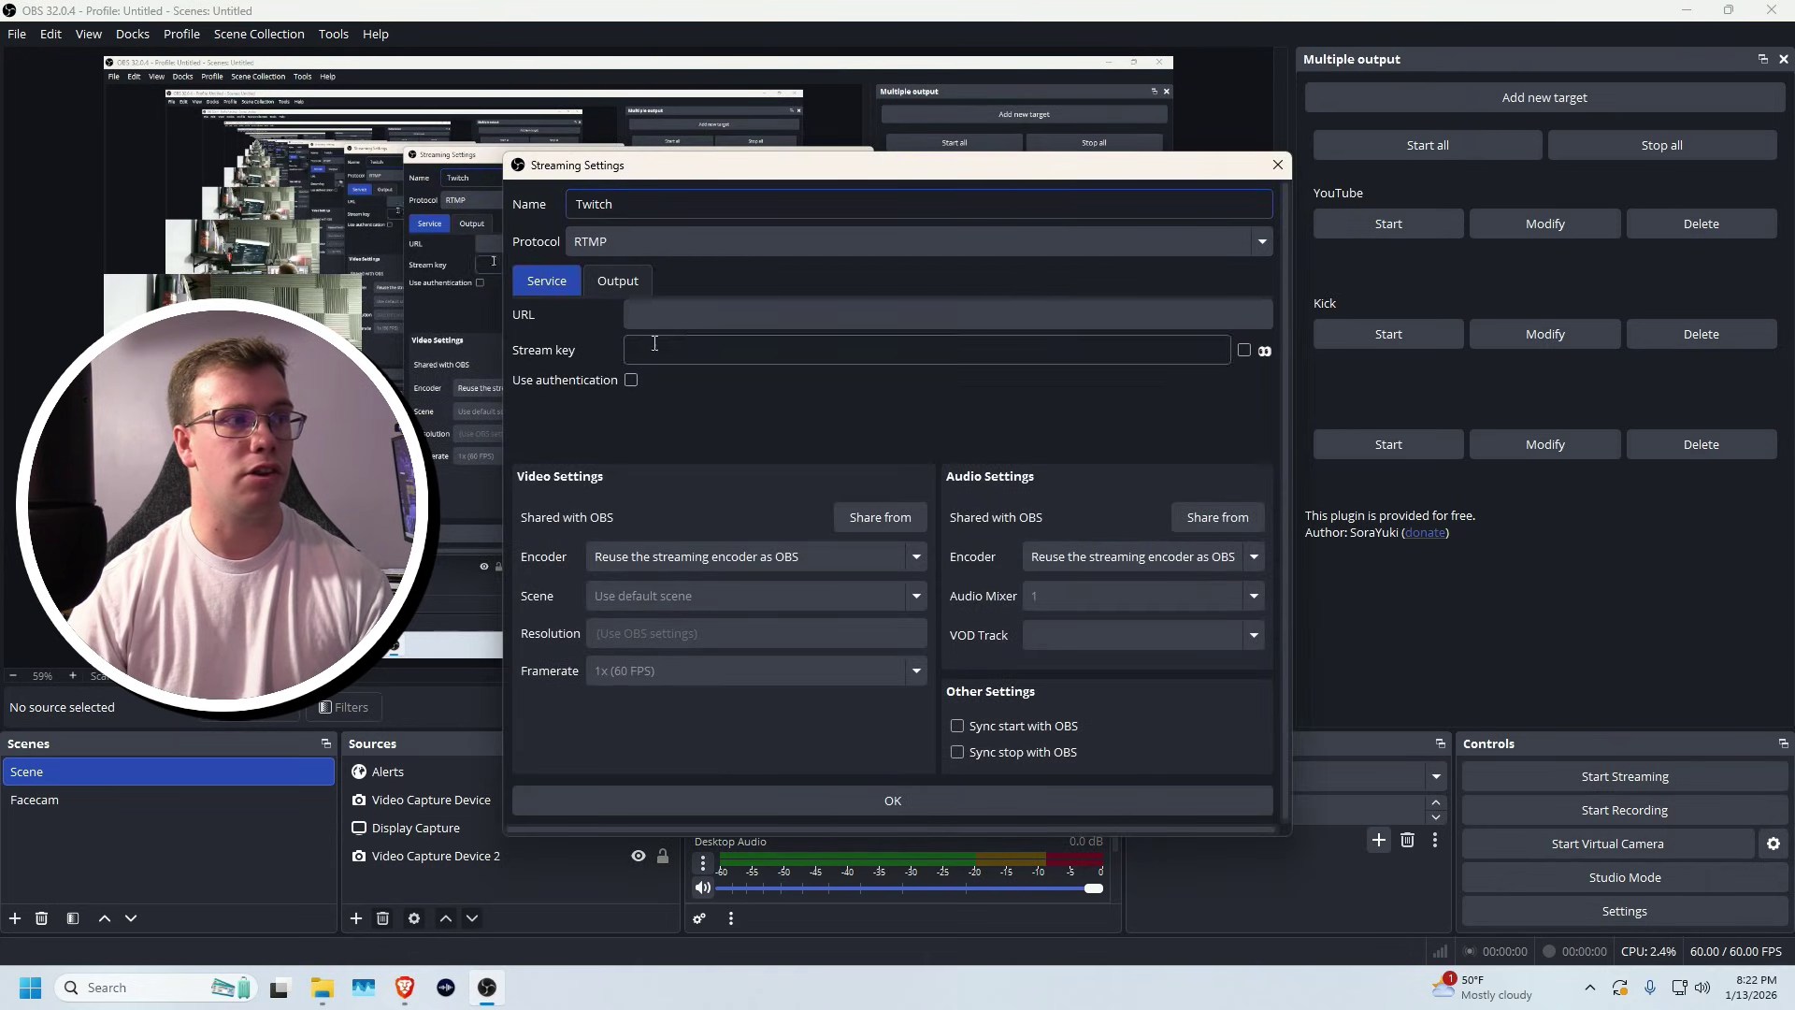
{"action": "left_click", "coordinate": [673, 315]}
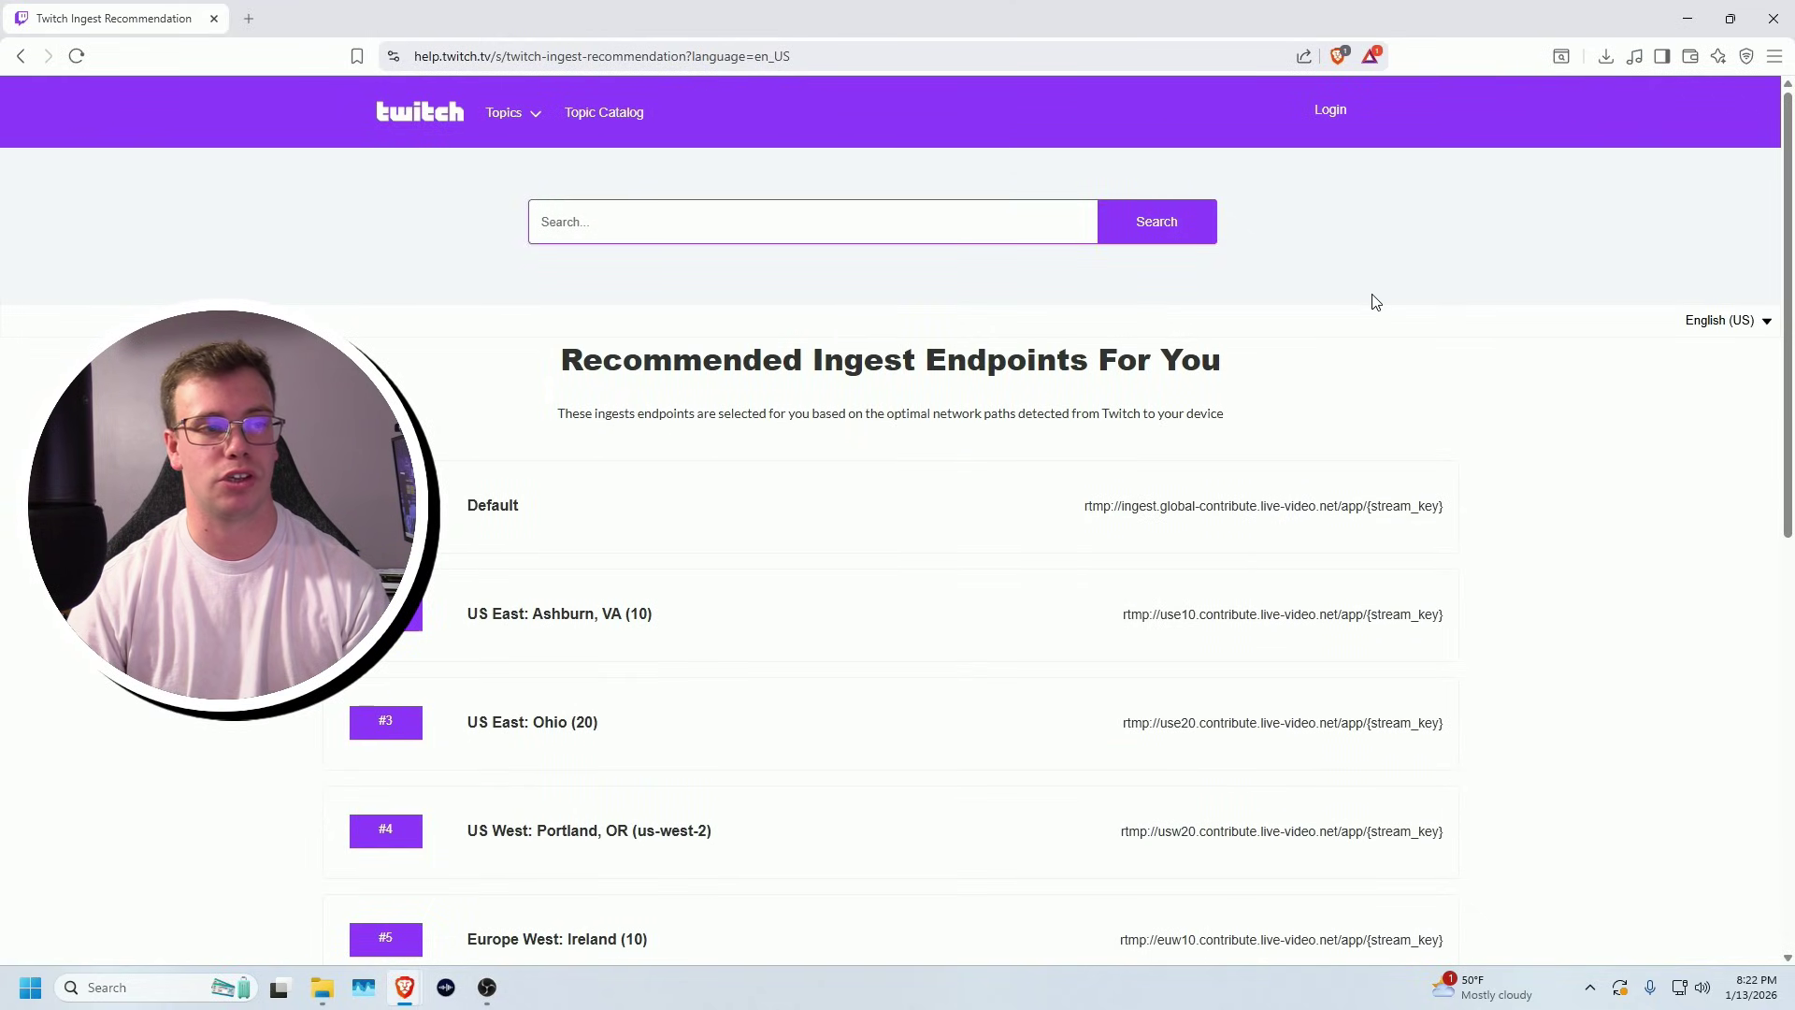
Copy the US East Ashburn ingest URL from Twitch into the OBS target's URL field.
{"action": "scroll", "coordinate": [883, 535], "scroll_direction": "down", "scroll_amount": 1}
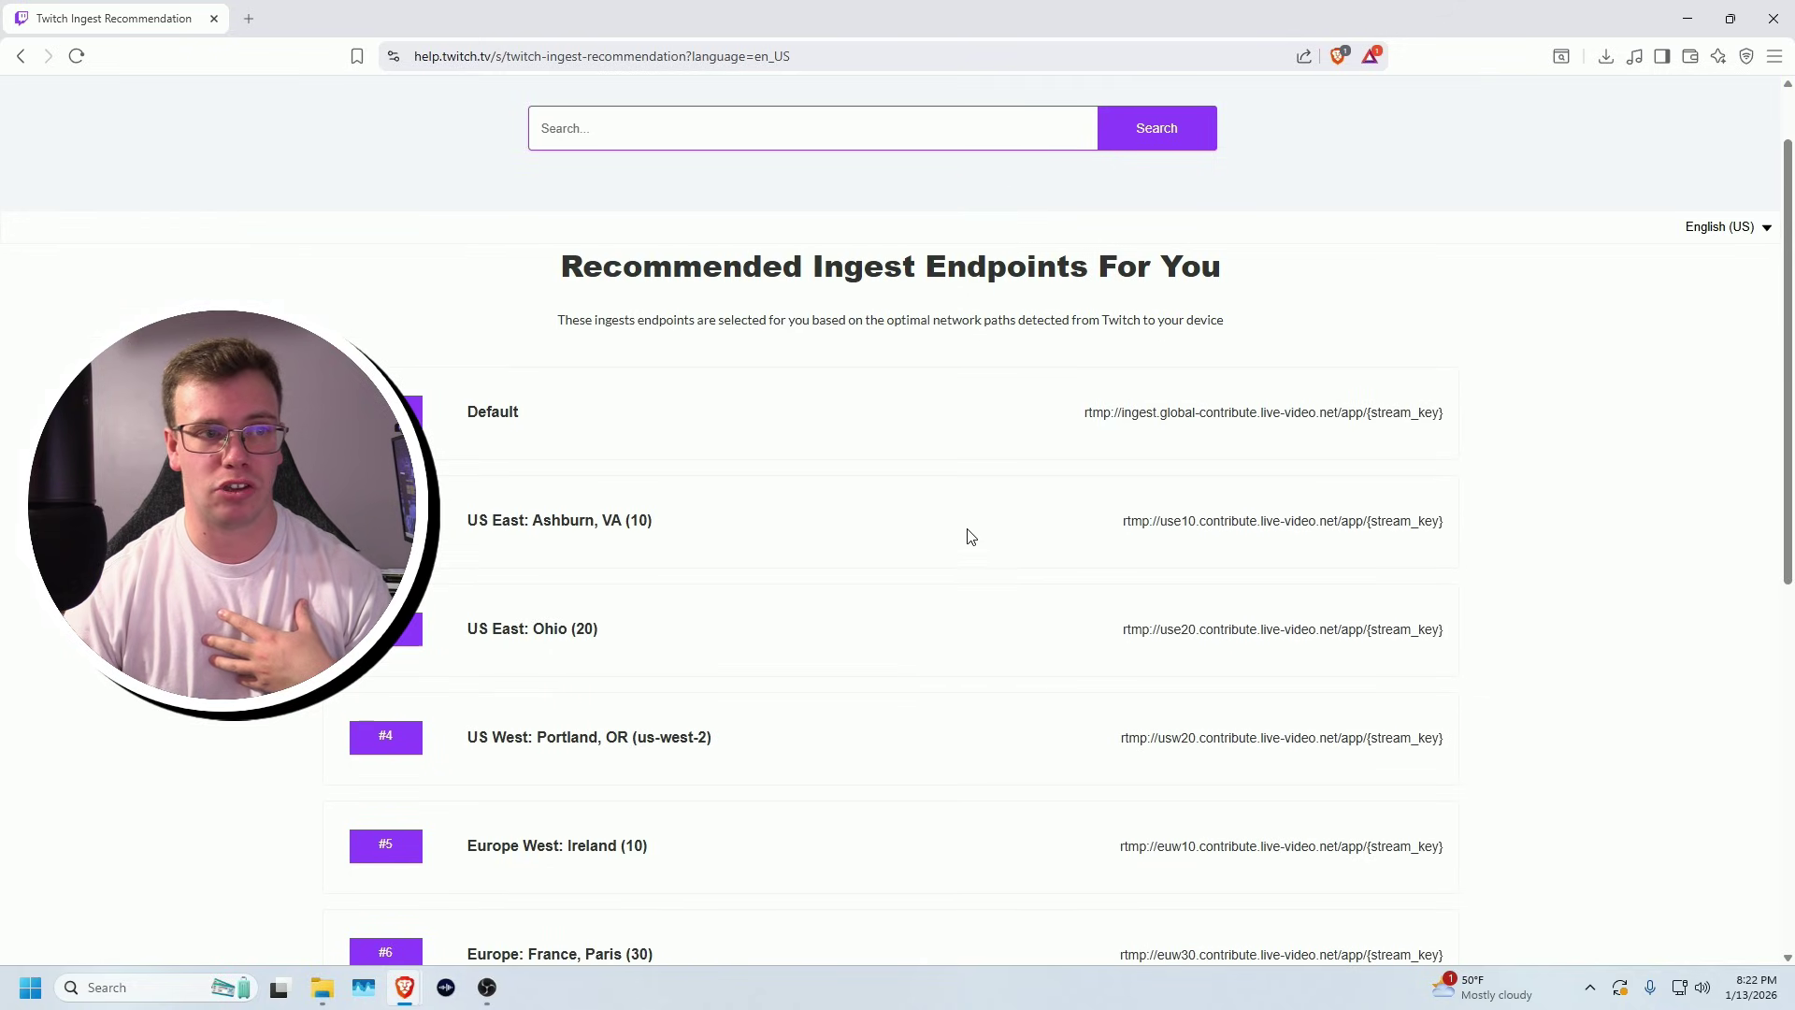
{"action": "left_click_drag", "start_coordinate": [1122, 521], "coordinate": [1436, 528]}
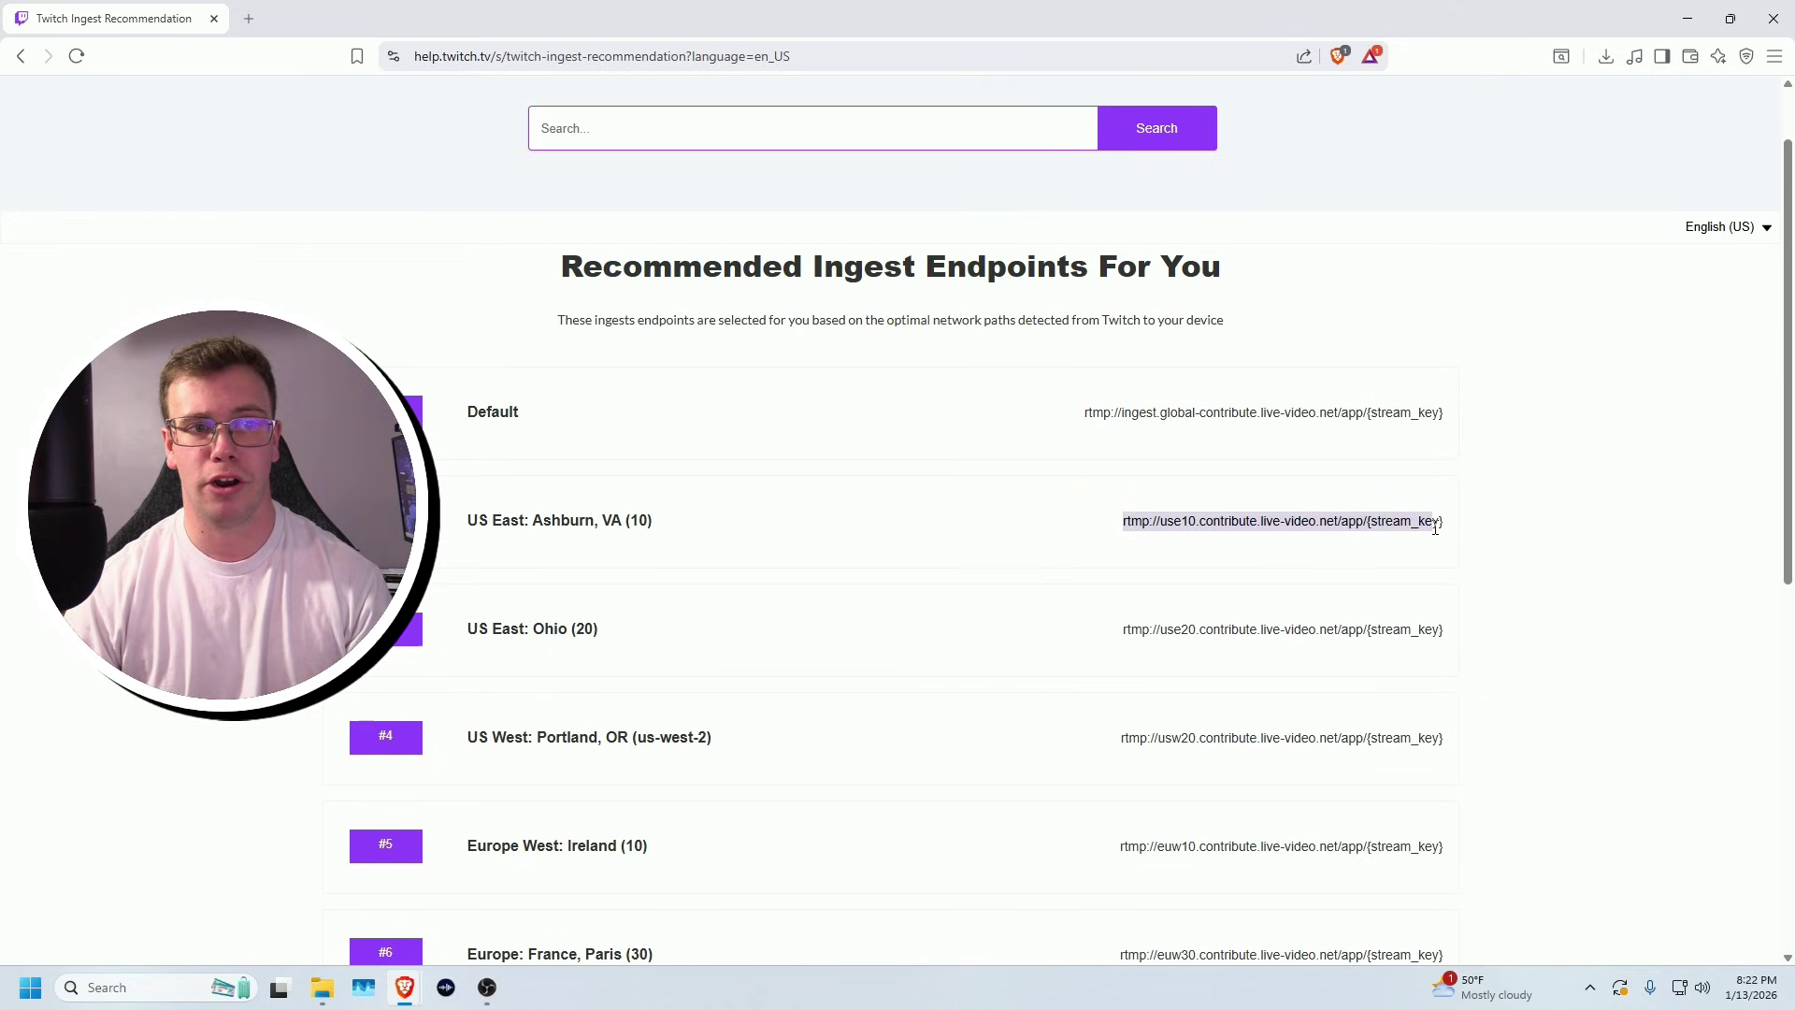
{"action": "key", "text": "ctrl+c"}
{"action": "key", "text": "alt+Tab"}
{"action": "key", "text": "ctrl+v"}
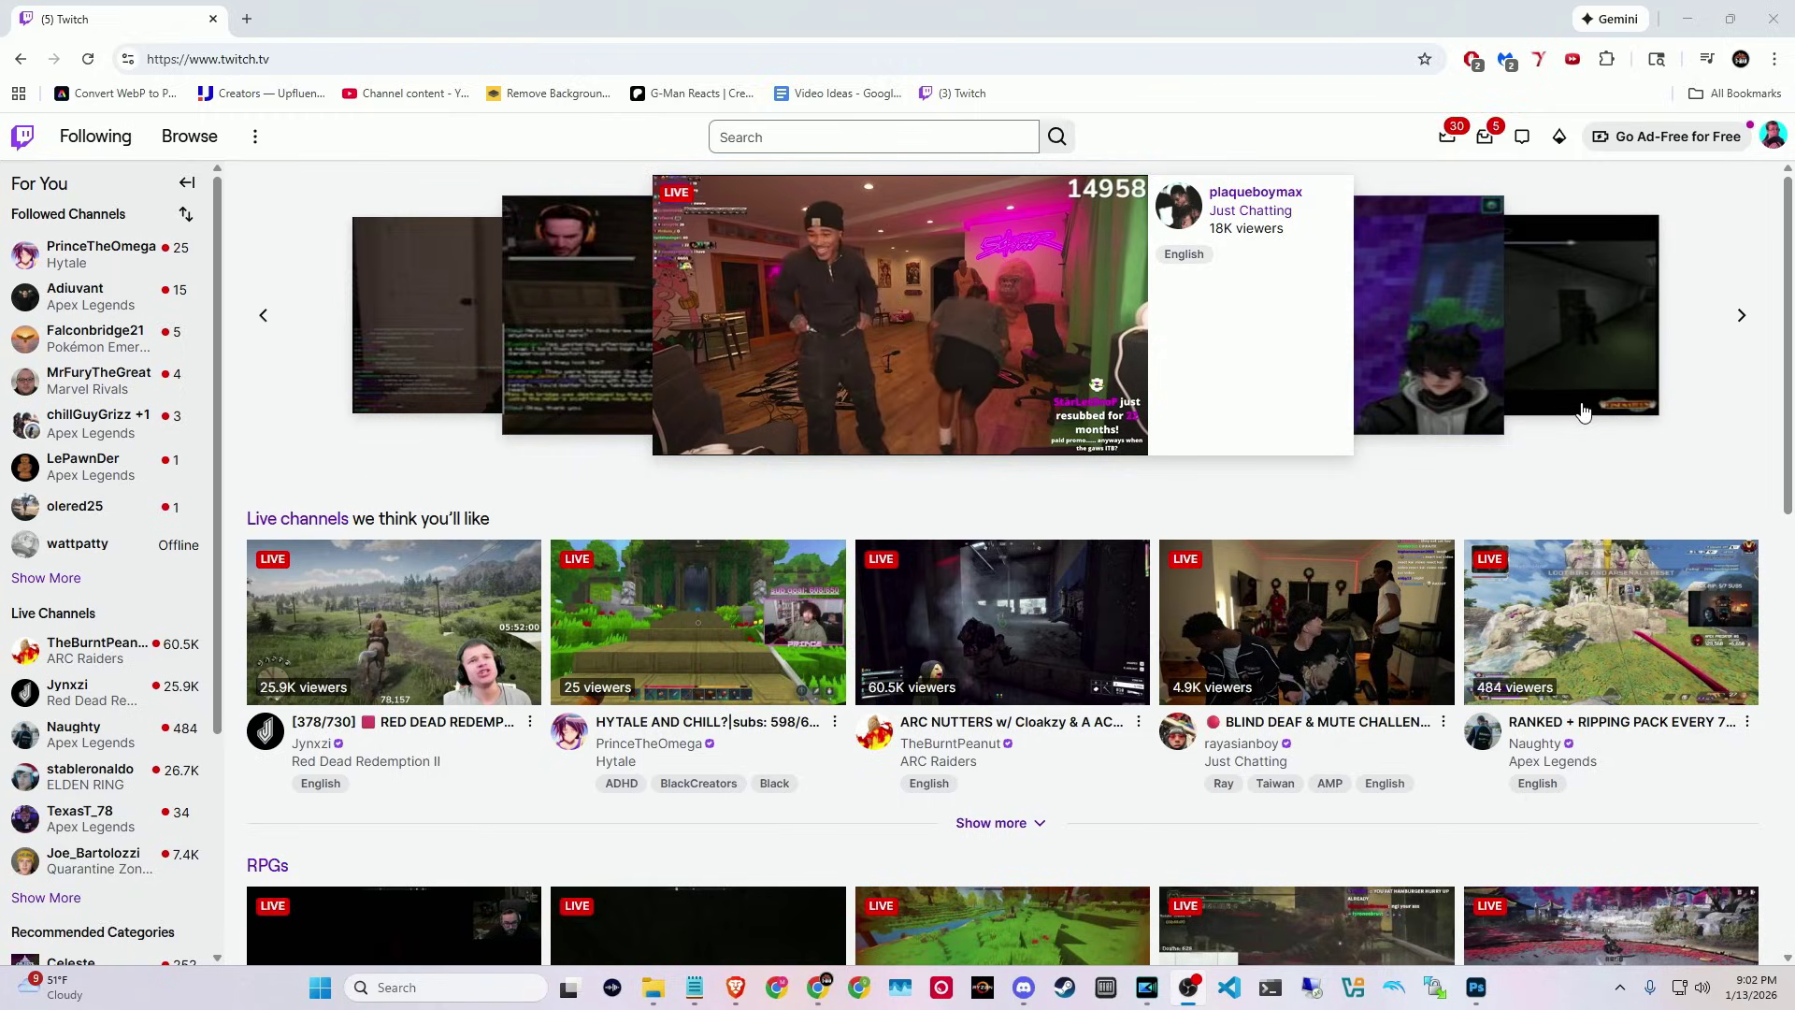
Copy the primary stream key from Creator Dashboard > Settings > Stream.
{"action": "left_click", "coordinate": [1772, 139]}
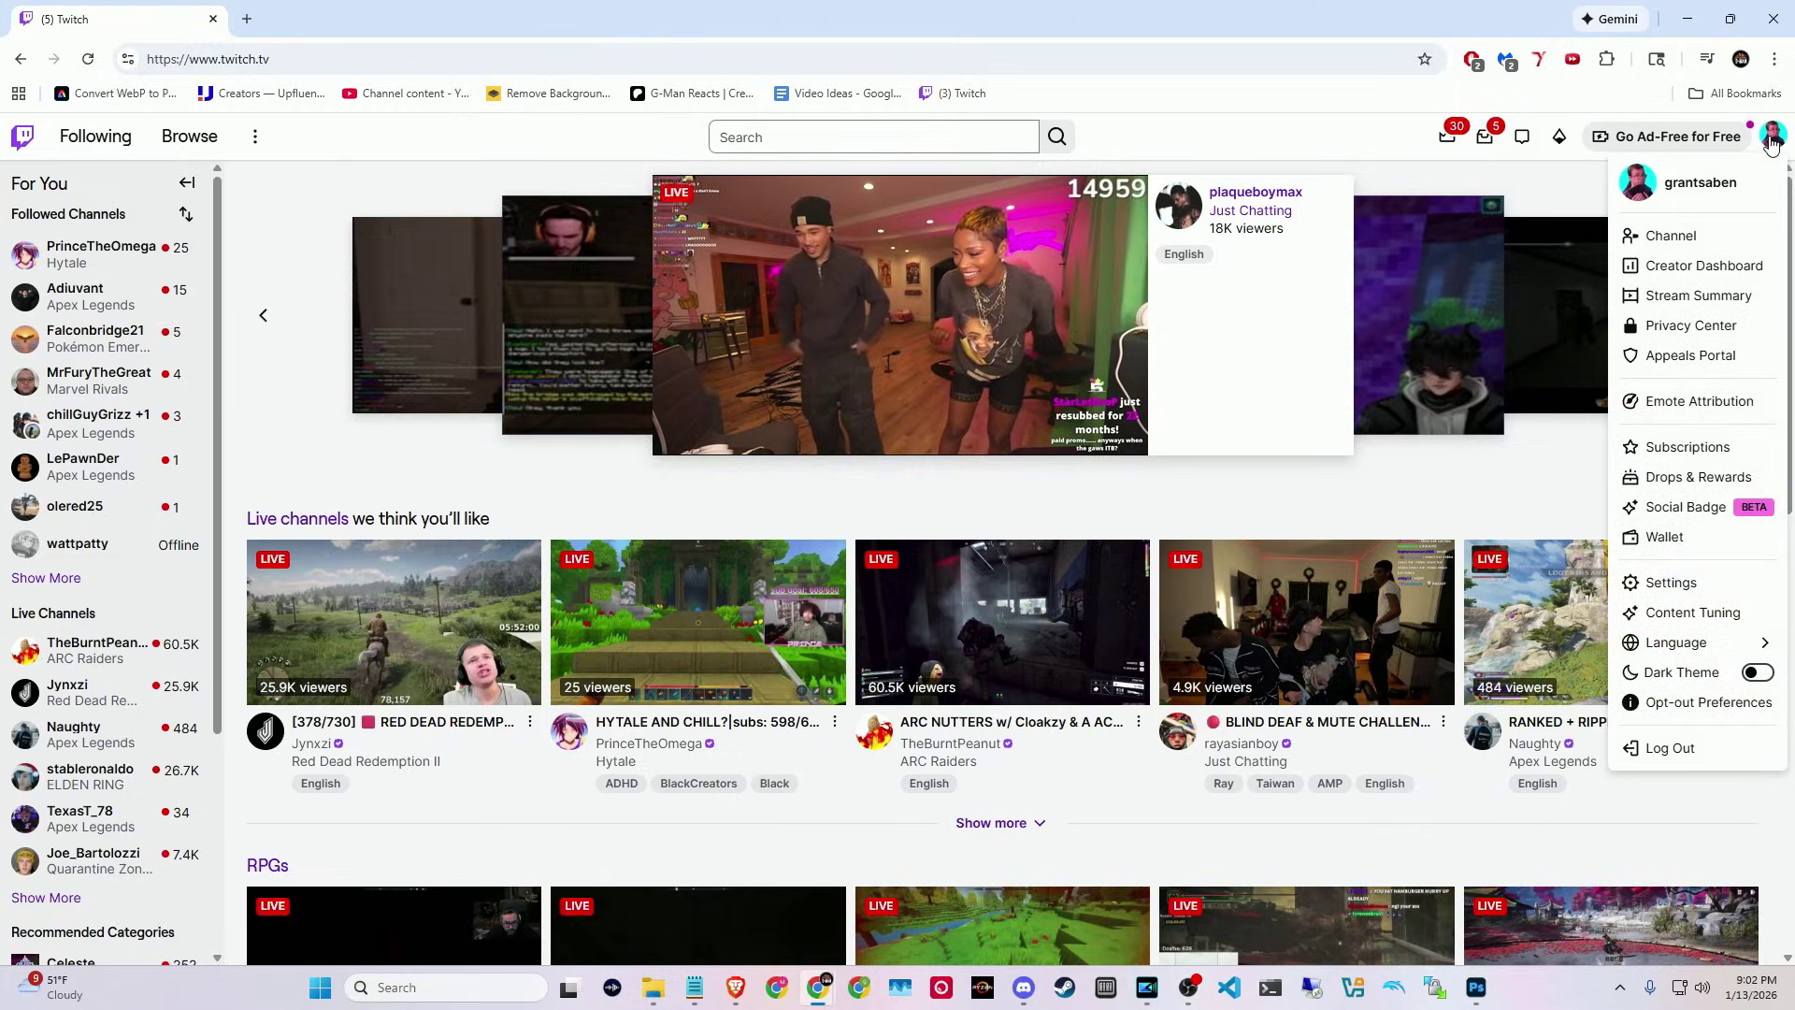
{"action": "left_click", "coordinate": [1705, 267]}
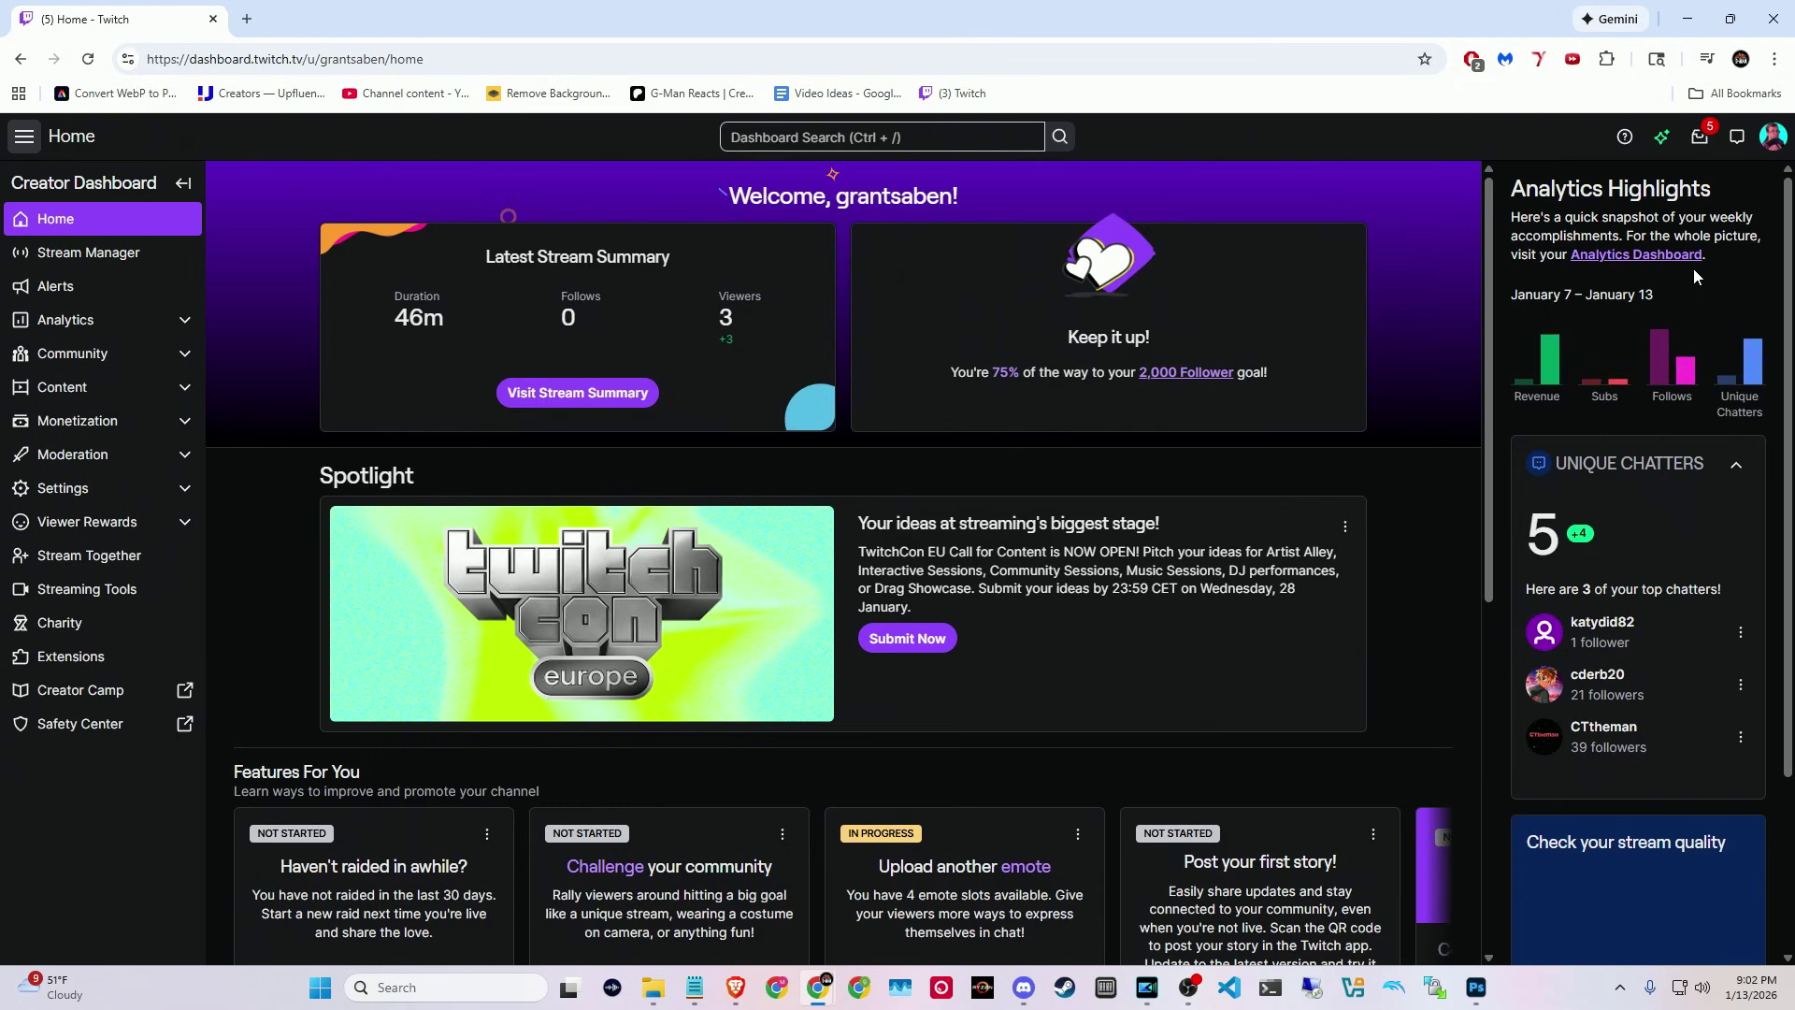
{"action": "left_click", "coordinate": [101, 489]}
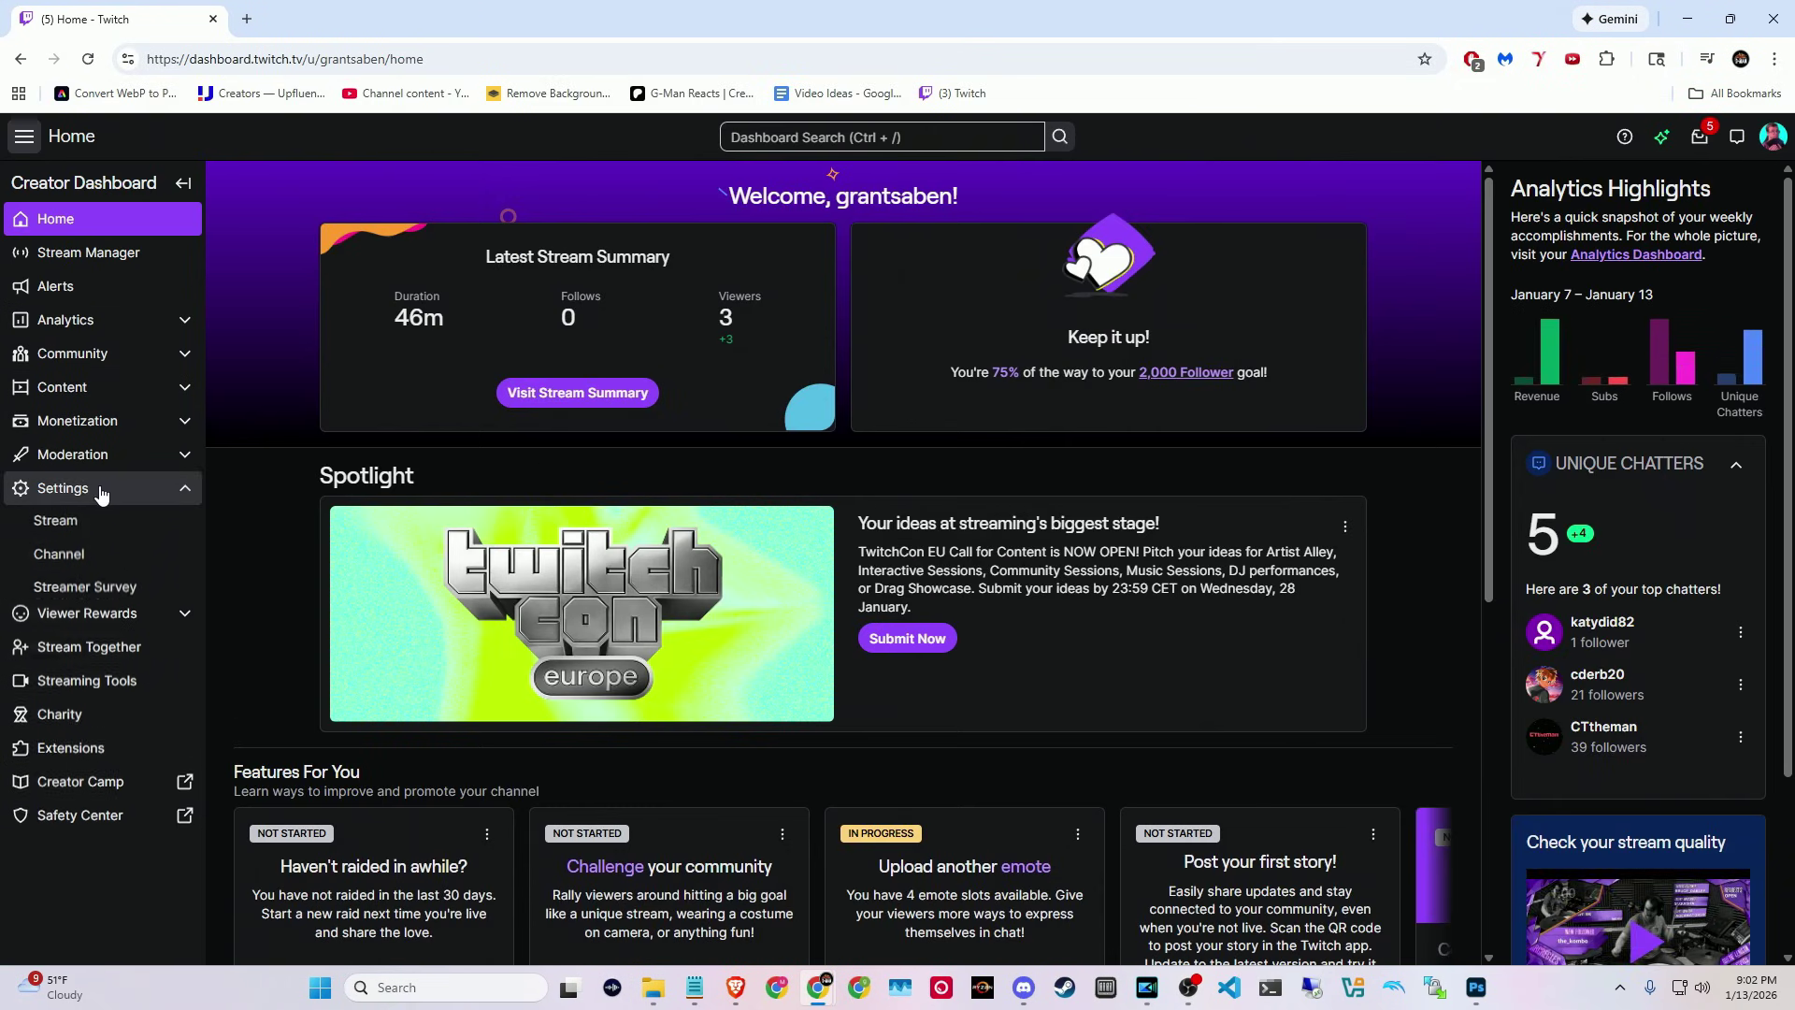
{"action": "left_click", "coordinate": [96, 525]}
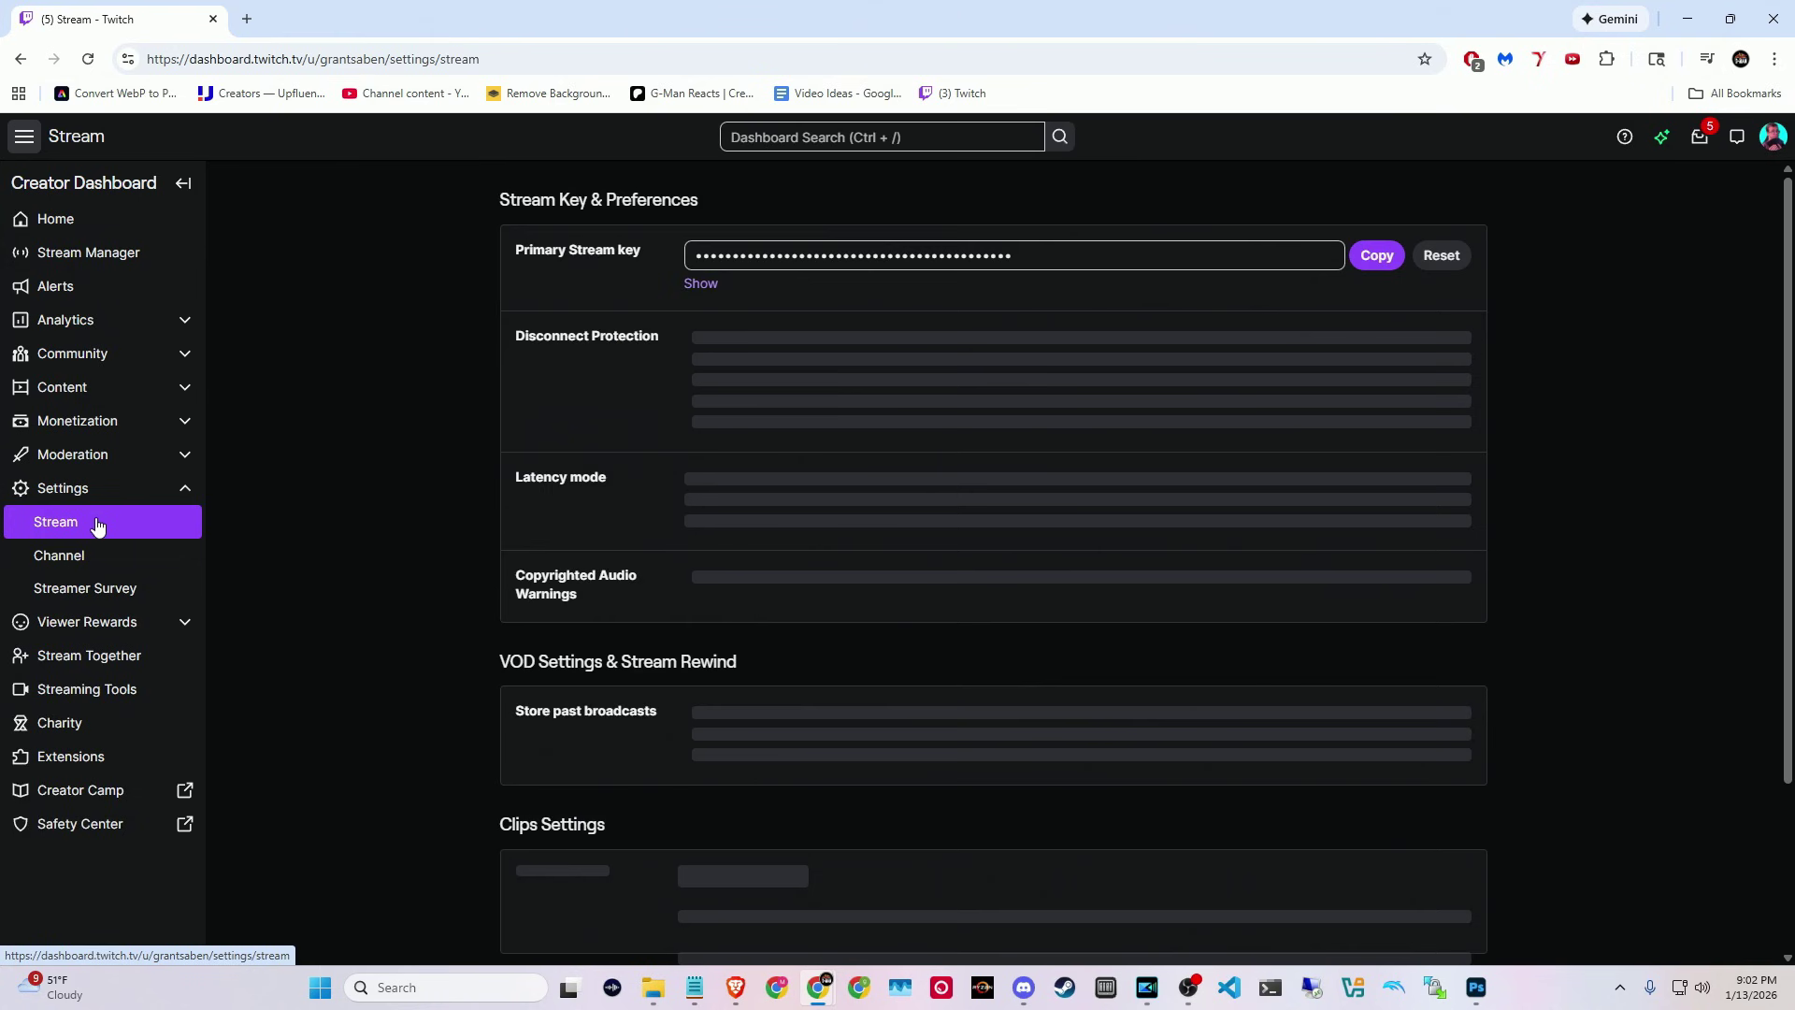
{"action": "left_click", "coordinate": [1376, 255]}
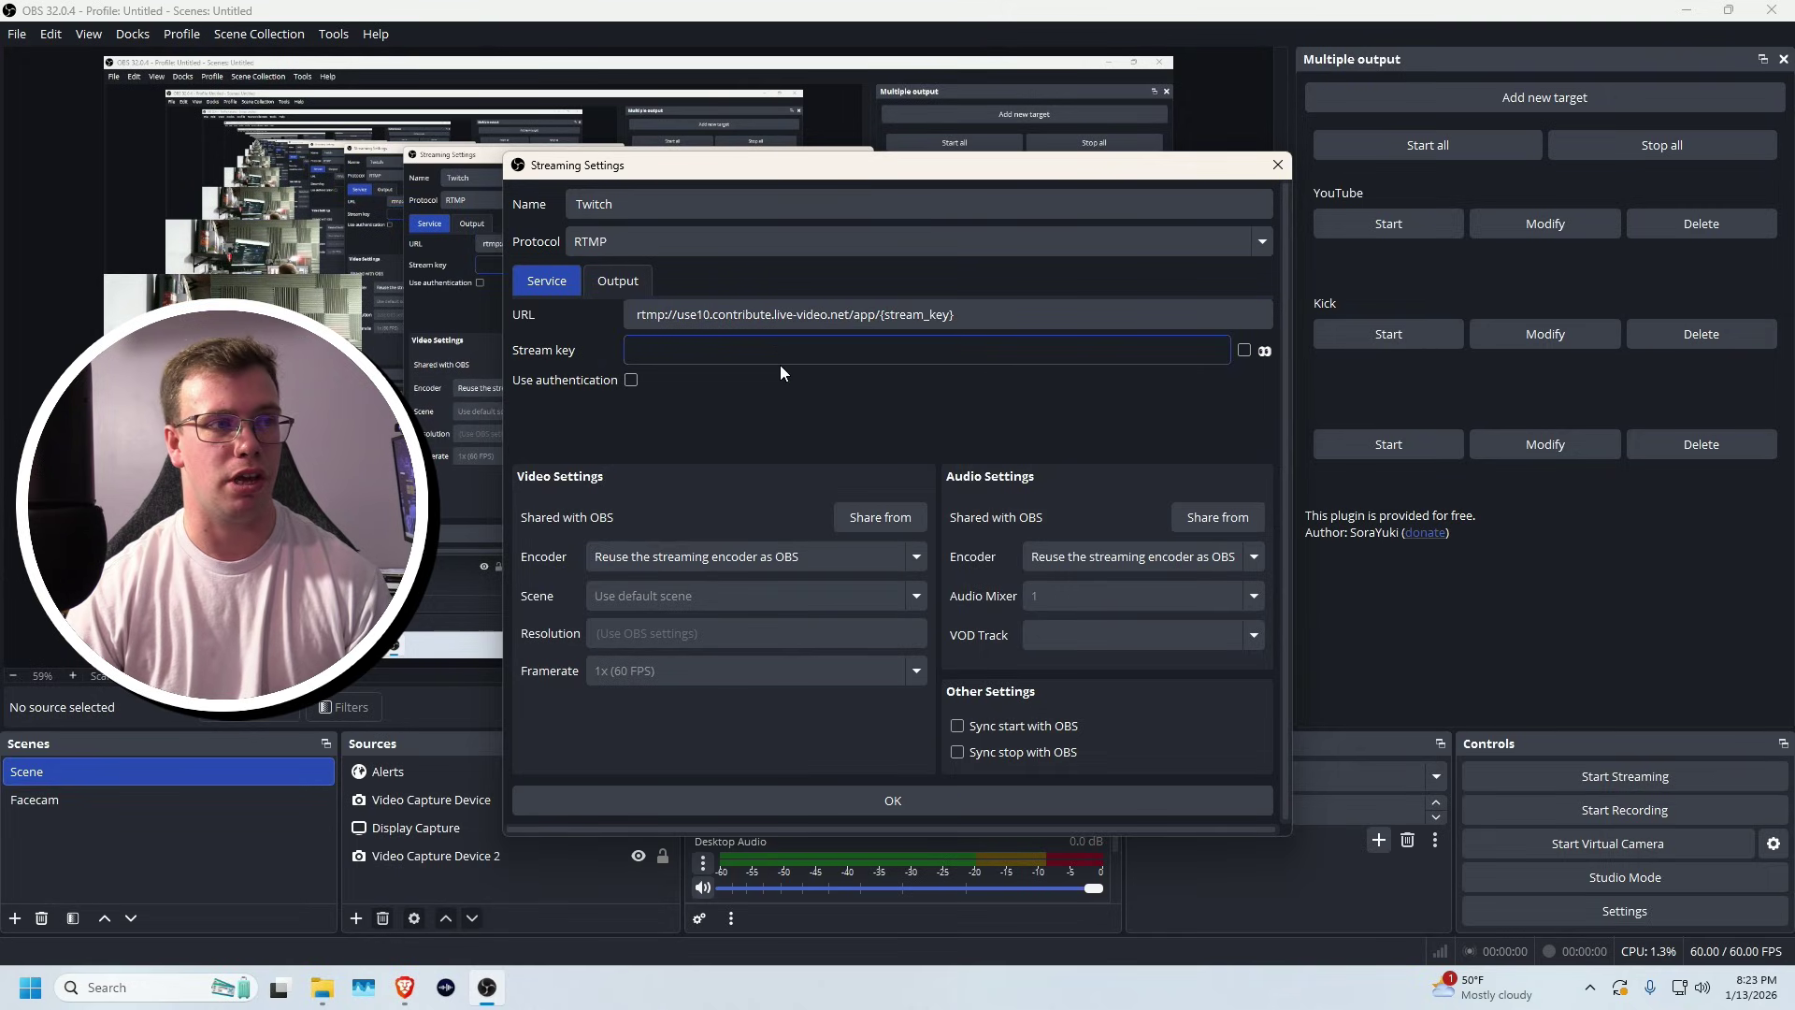
Paste the Twitch stream key, choose NVIDIA NVENC H.264 encoder and change bitrate from 10000 to 6000.
{"action": "key", "text": "ctrl+v"}
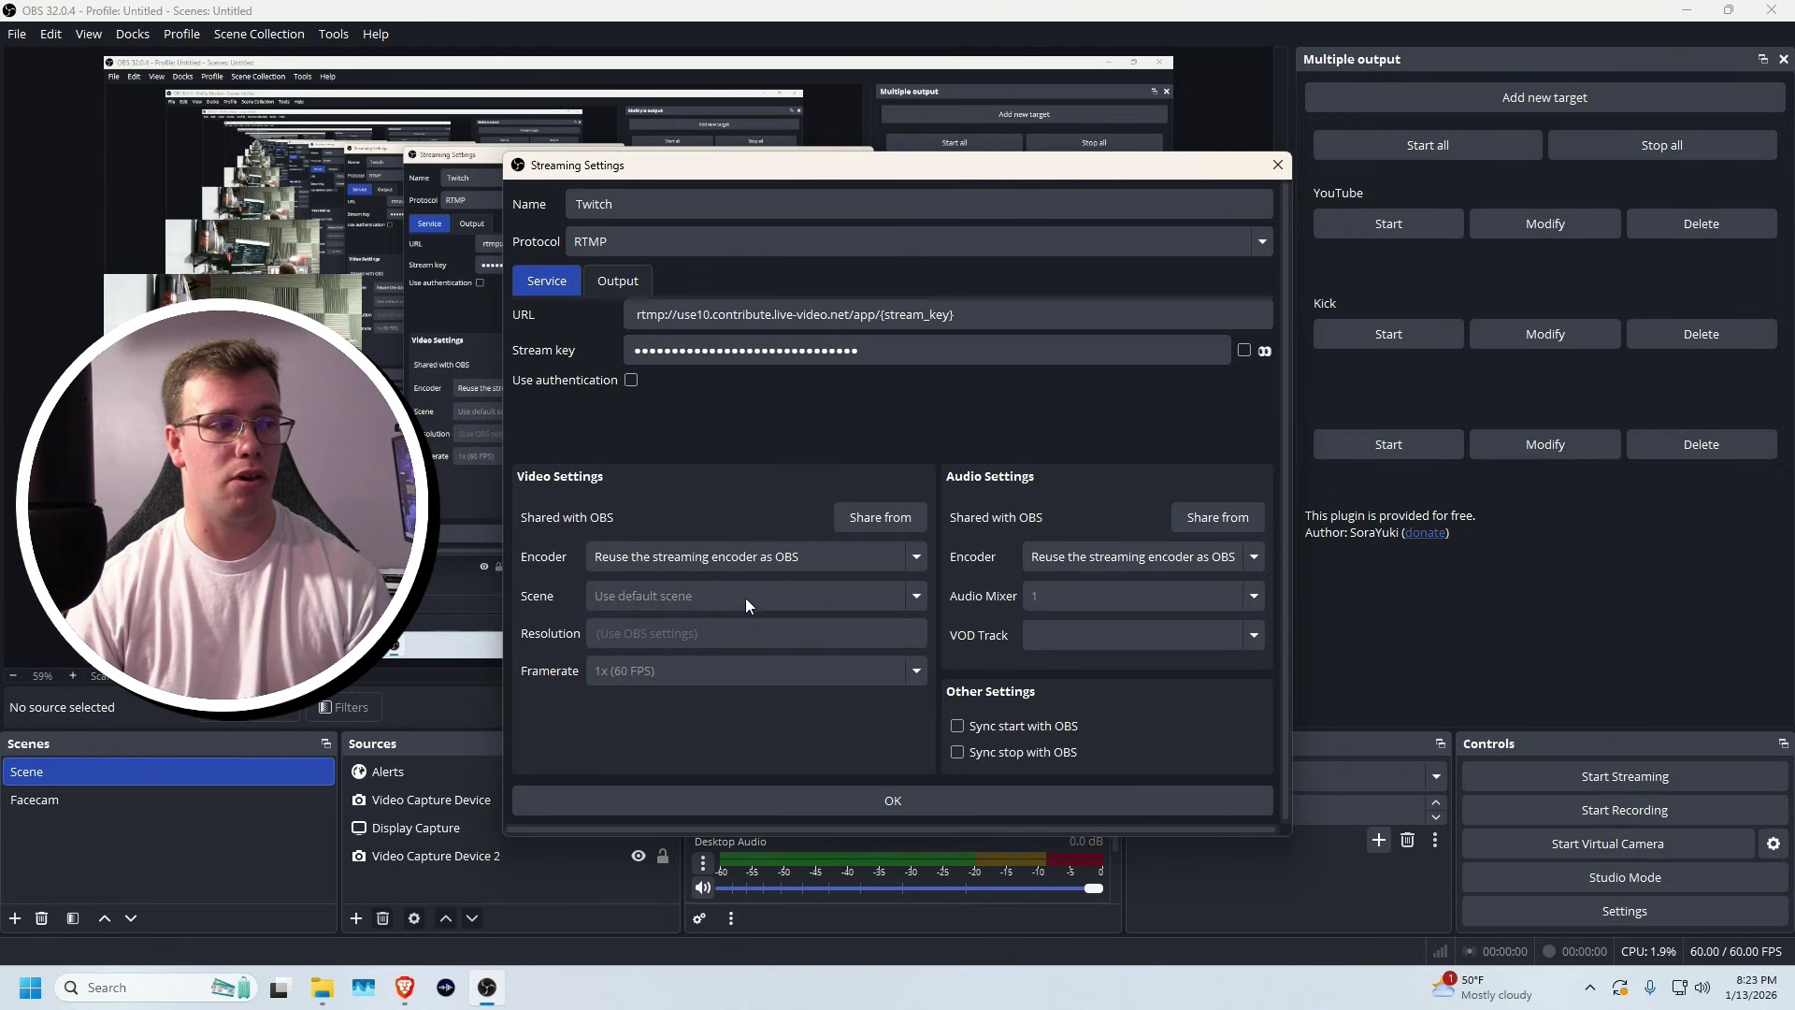
{"action": "left_click", "coordinate": [748, 557]}
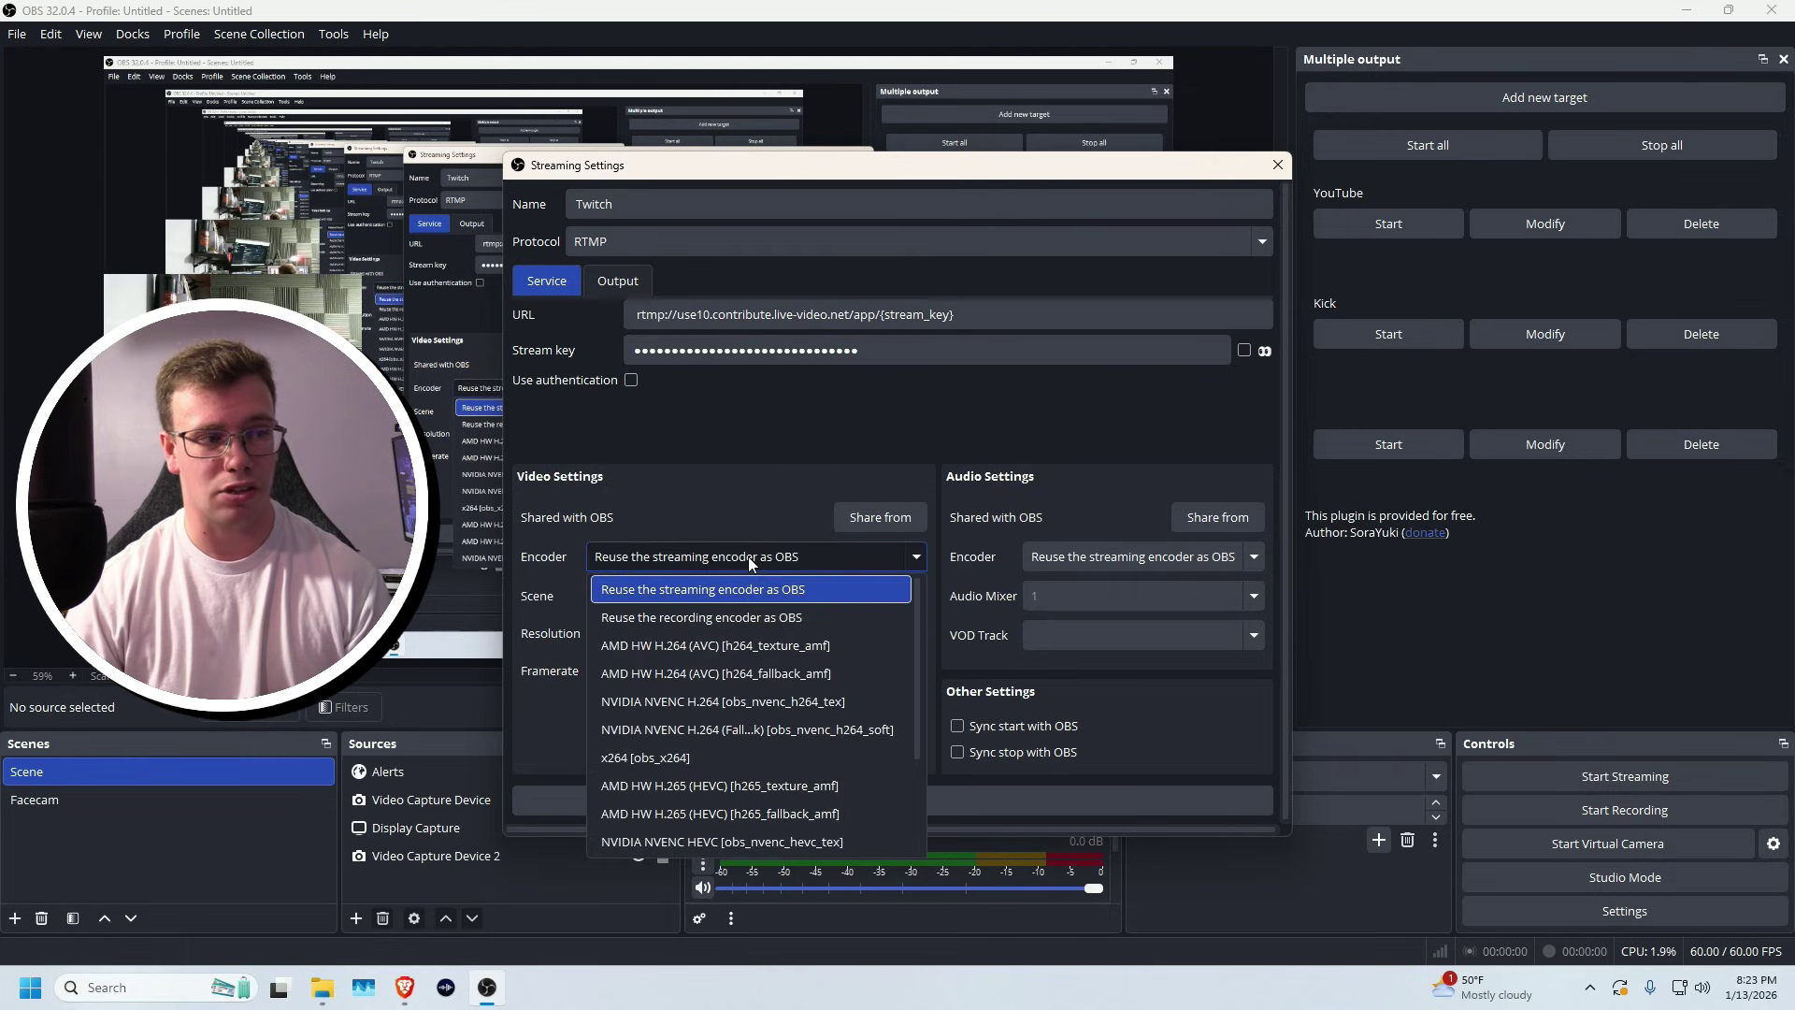
{"action": "left_click", "coordinate": [746, 701]}
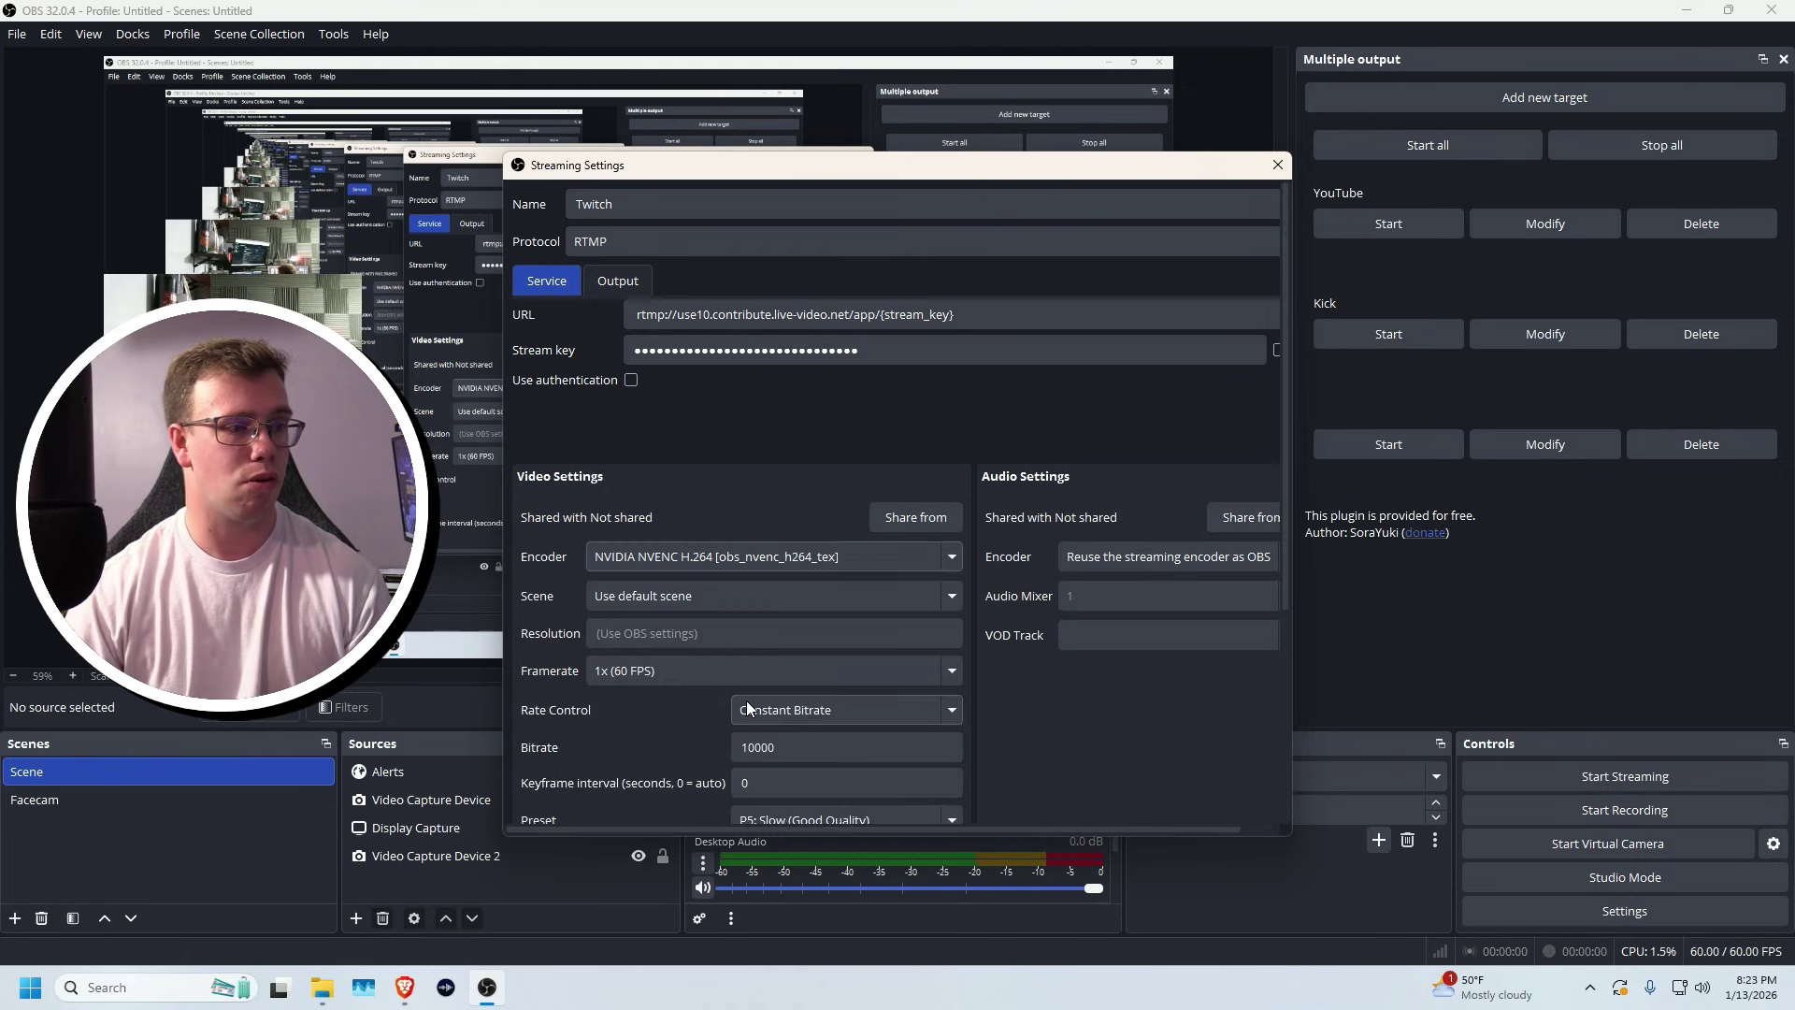
{"action": "left_click_drag", "start_coordinate": [781, 747], "coordinate": [725, 750]}
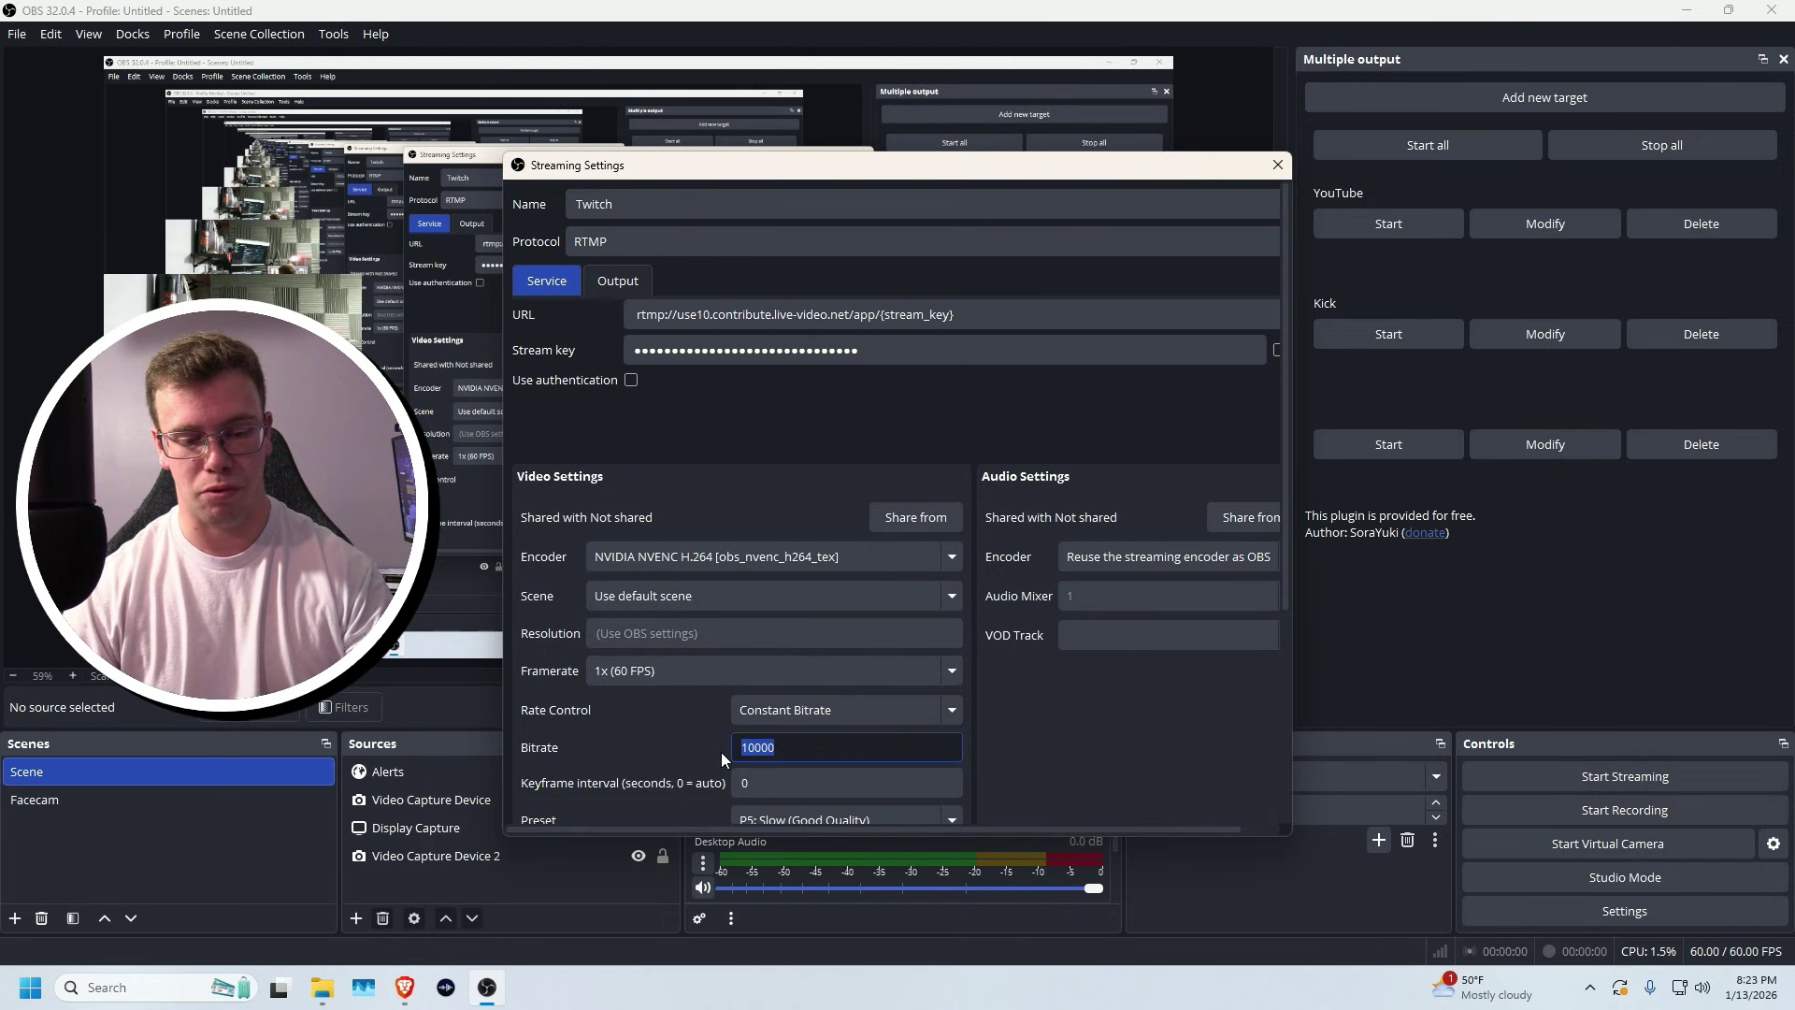
{"action": "type", "text": "6000"}
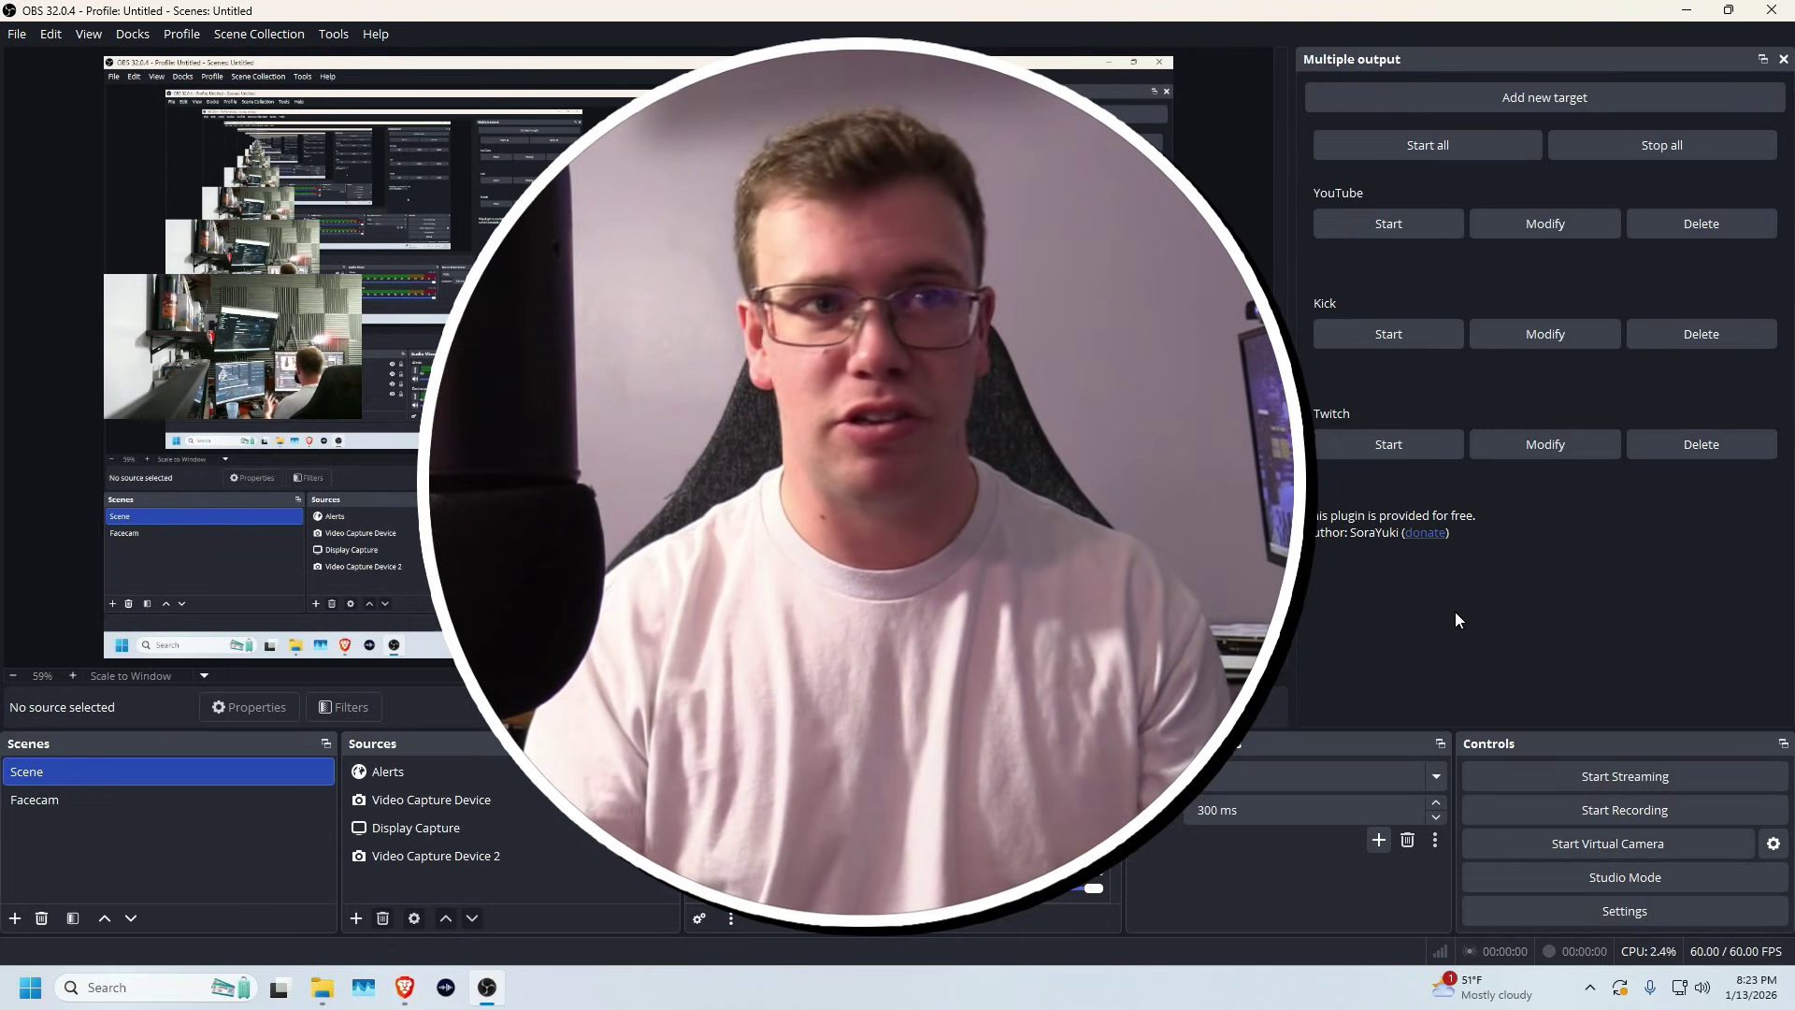
Create a new target named TikTok and move through its URL and stream key fields.
{"action": "left_click", "coordinate": [1511, 83]}
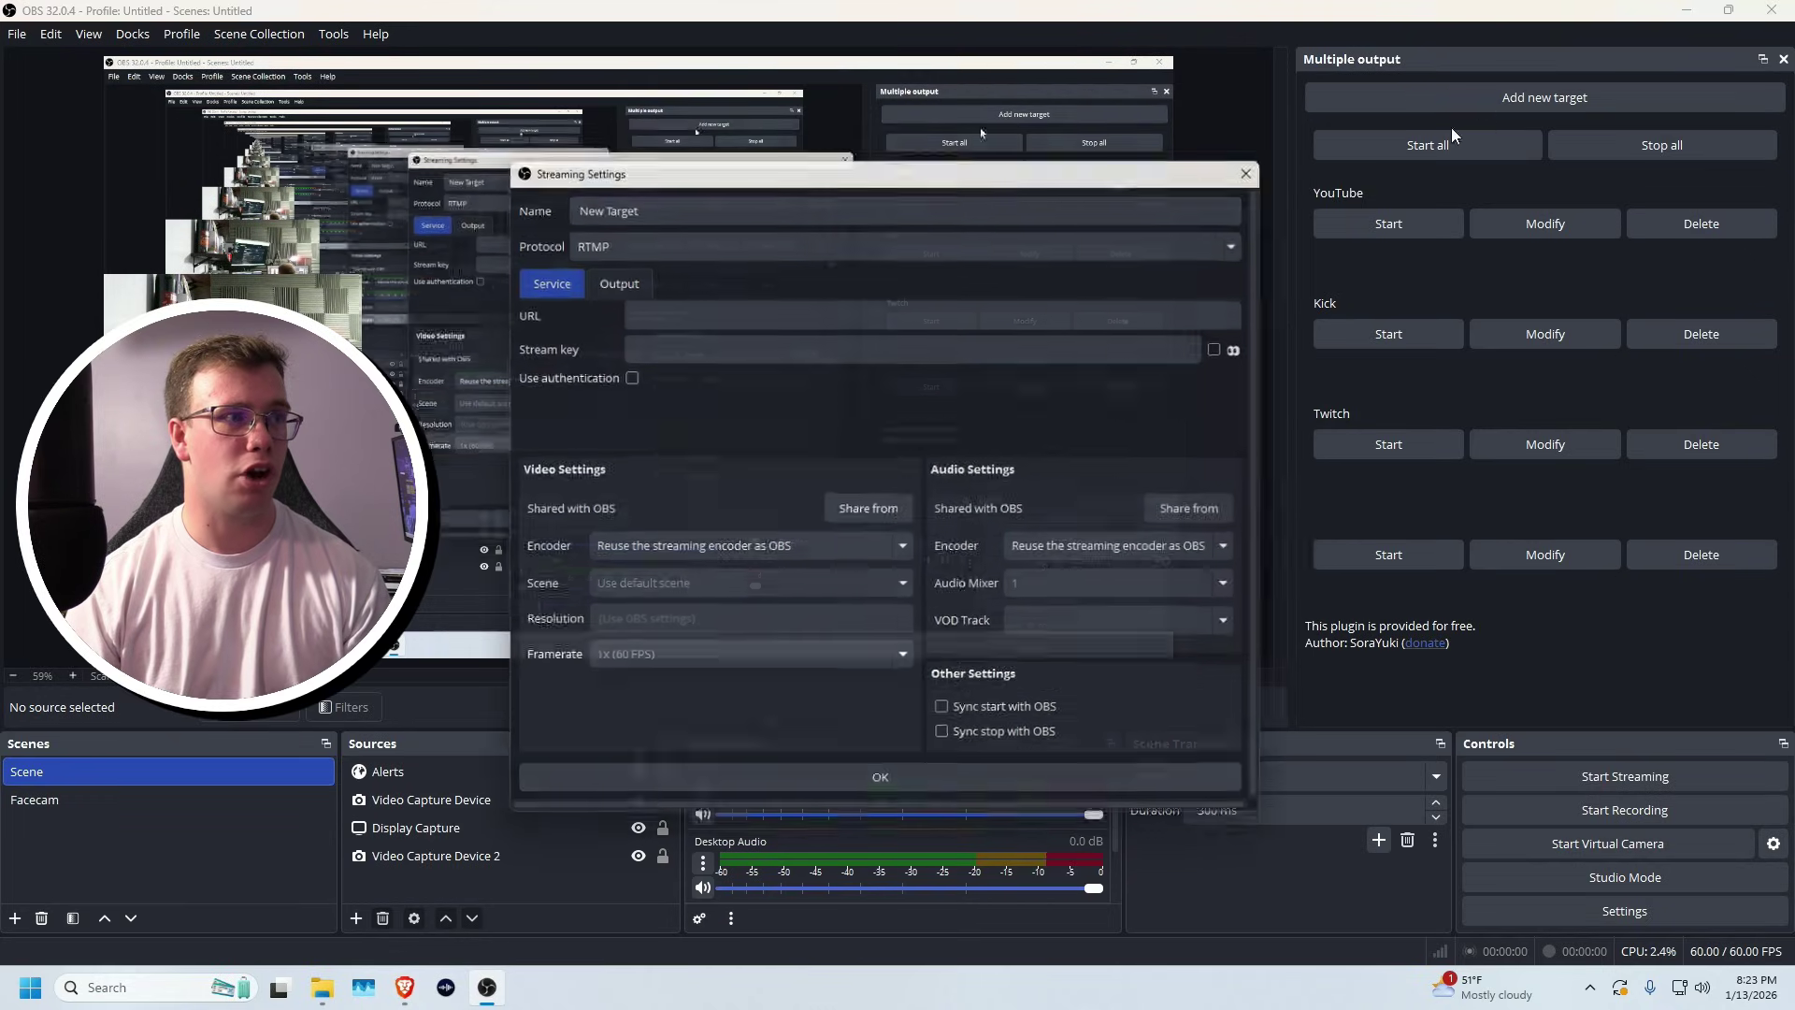
{"action": "type", "text": "TikTok"}
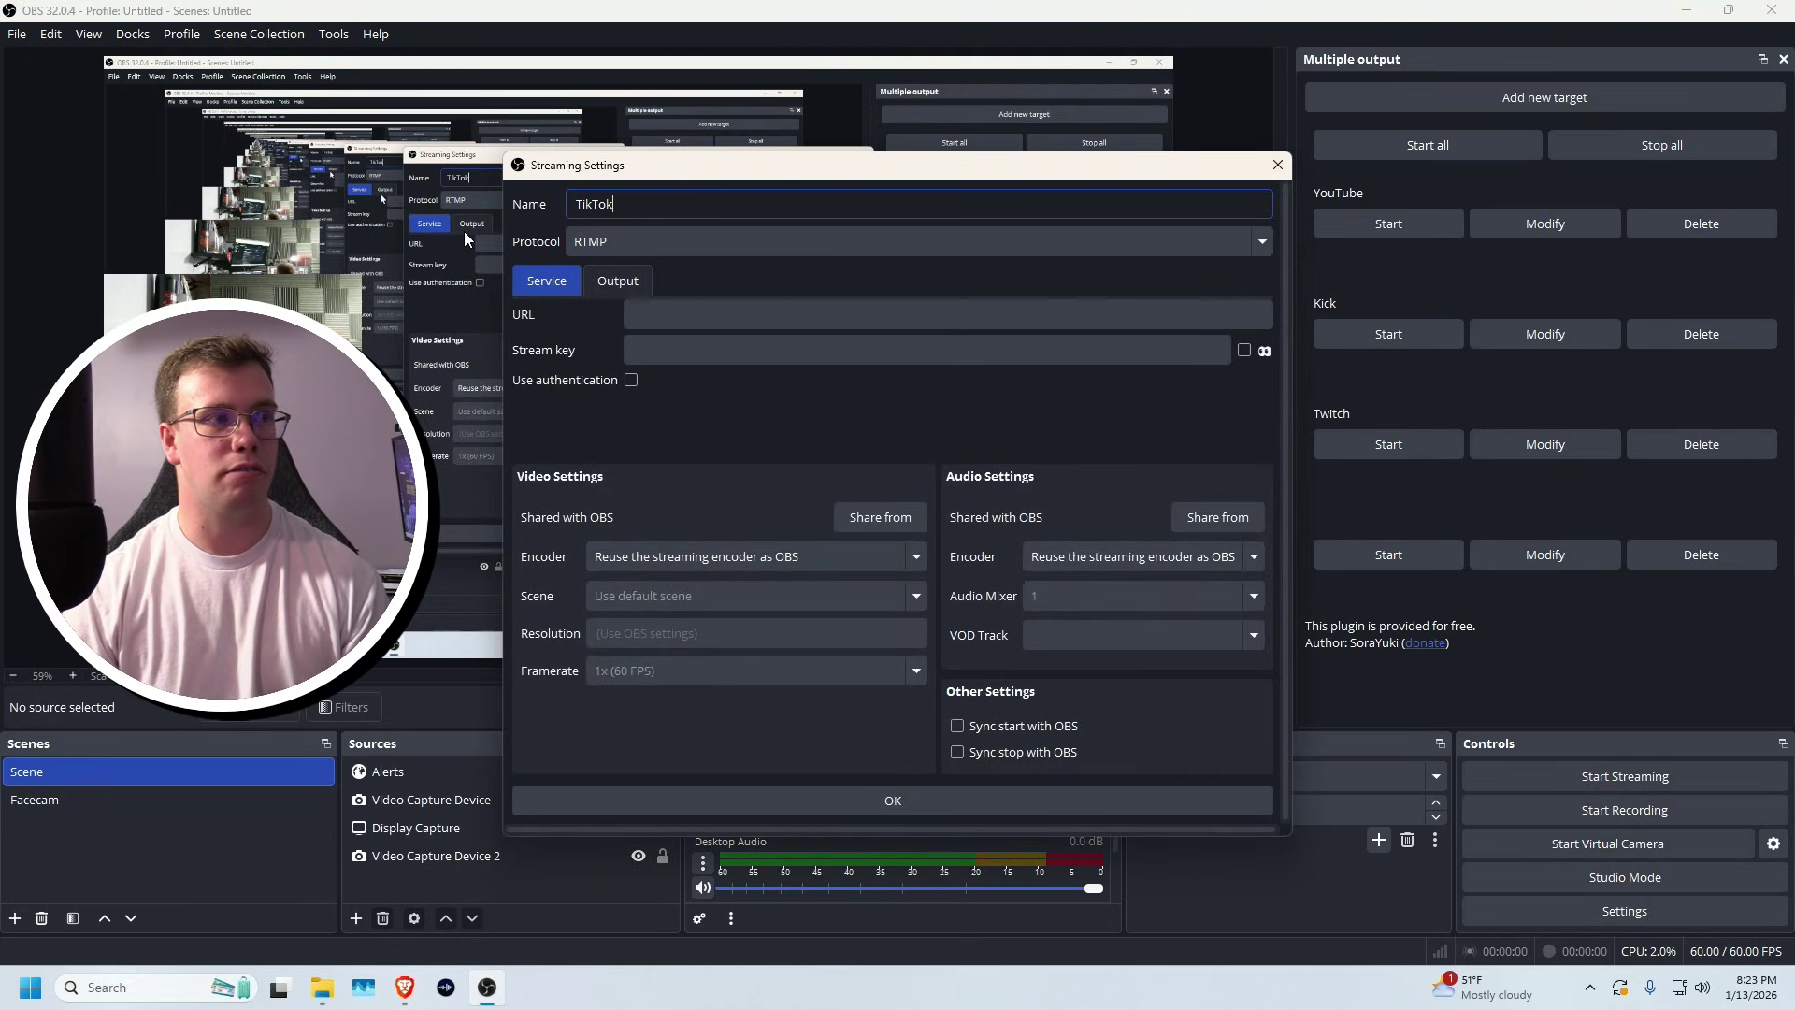
{"action": "left_click", "coordinate": [717, 314]}
{"action": "left_click", "coordinate": [680, 356]}
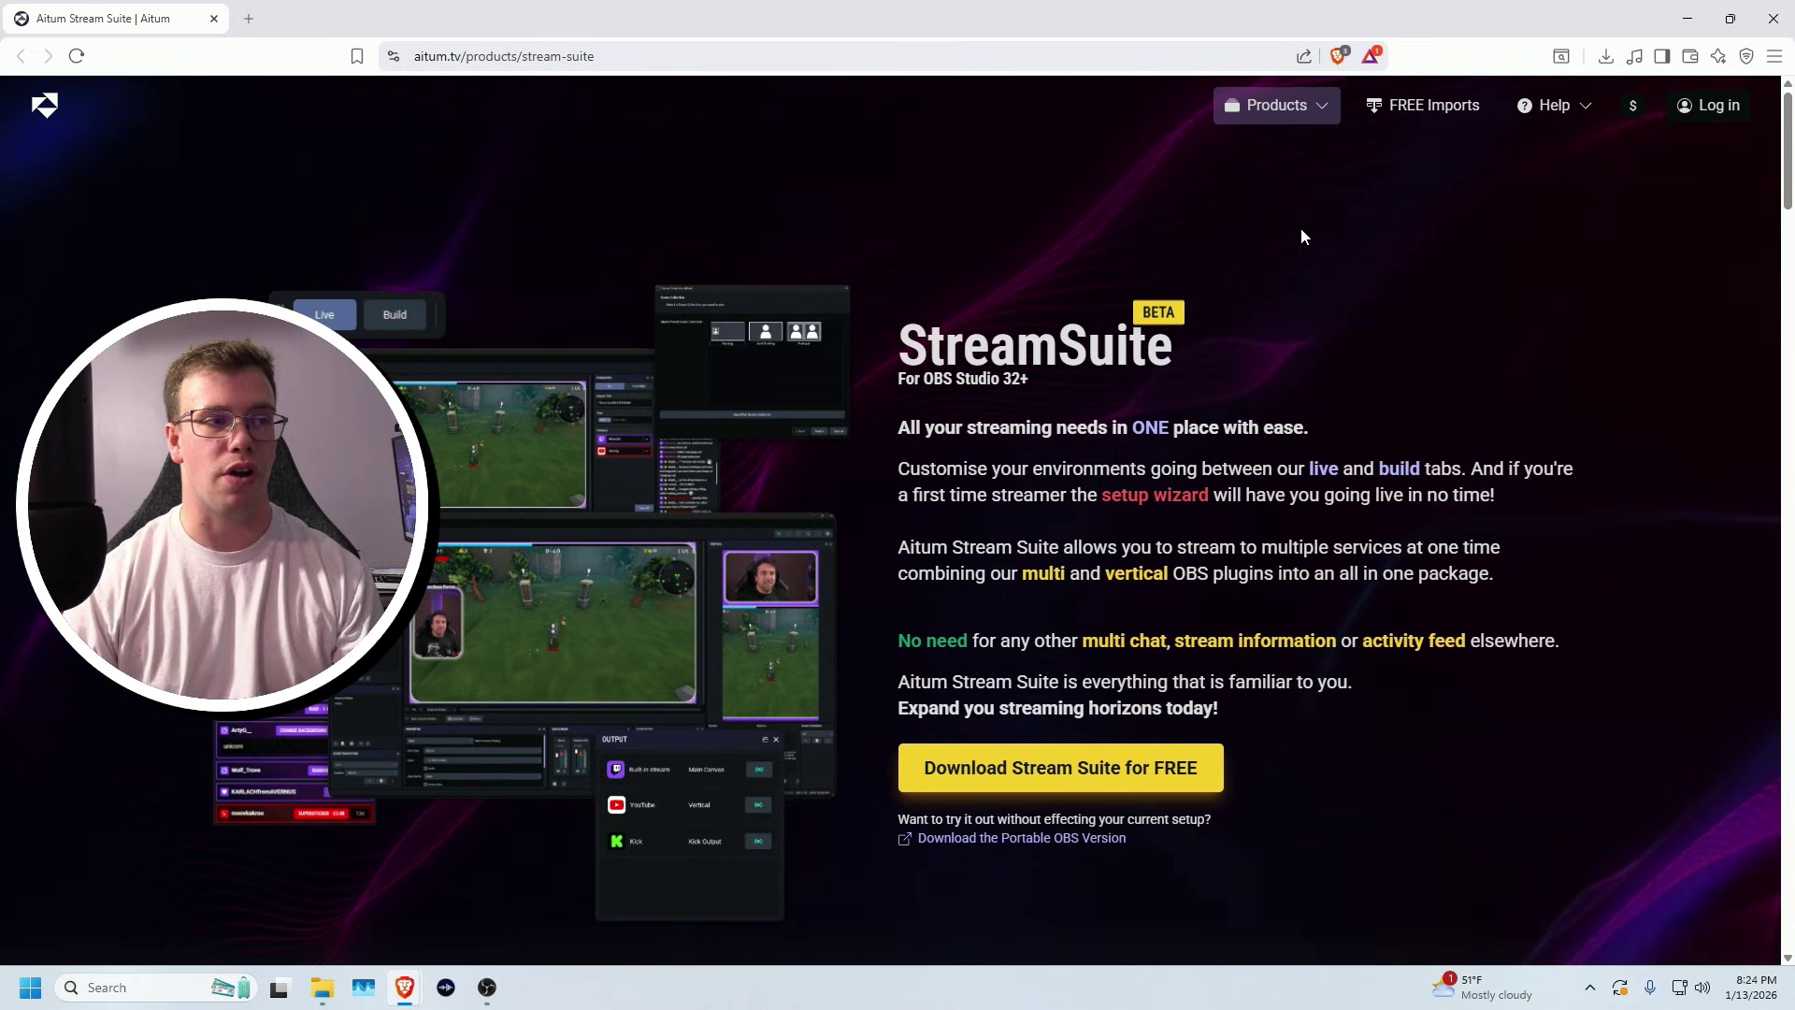
Save the free Aitum Stream Suite installer (11.9 MB) and open the Downloads folder.
{"action": "left_click", "coordinate": [1109, 779]}
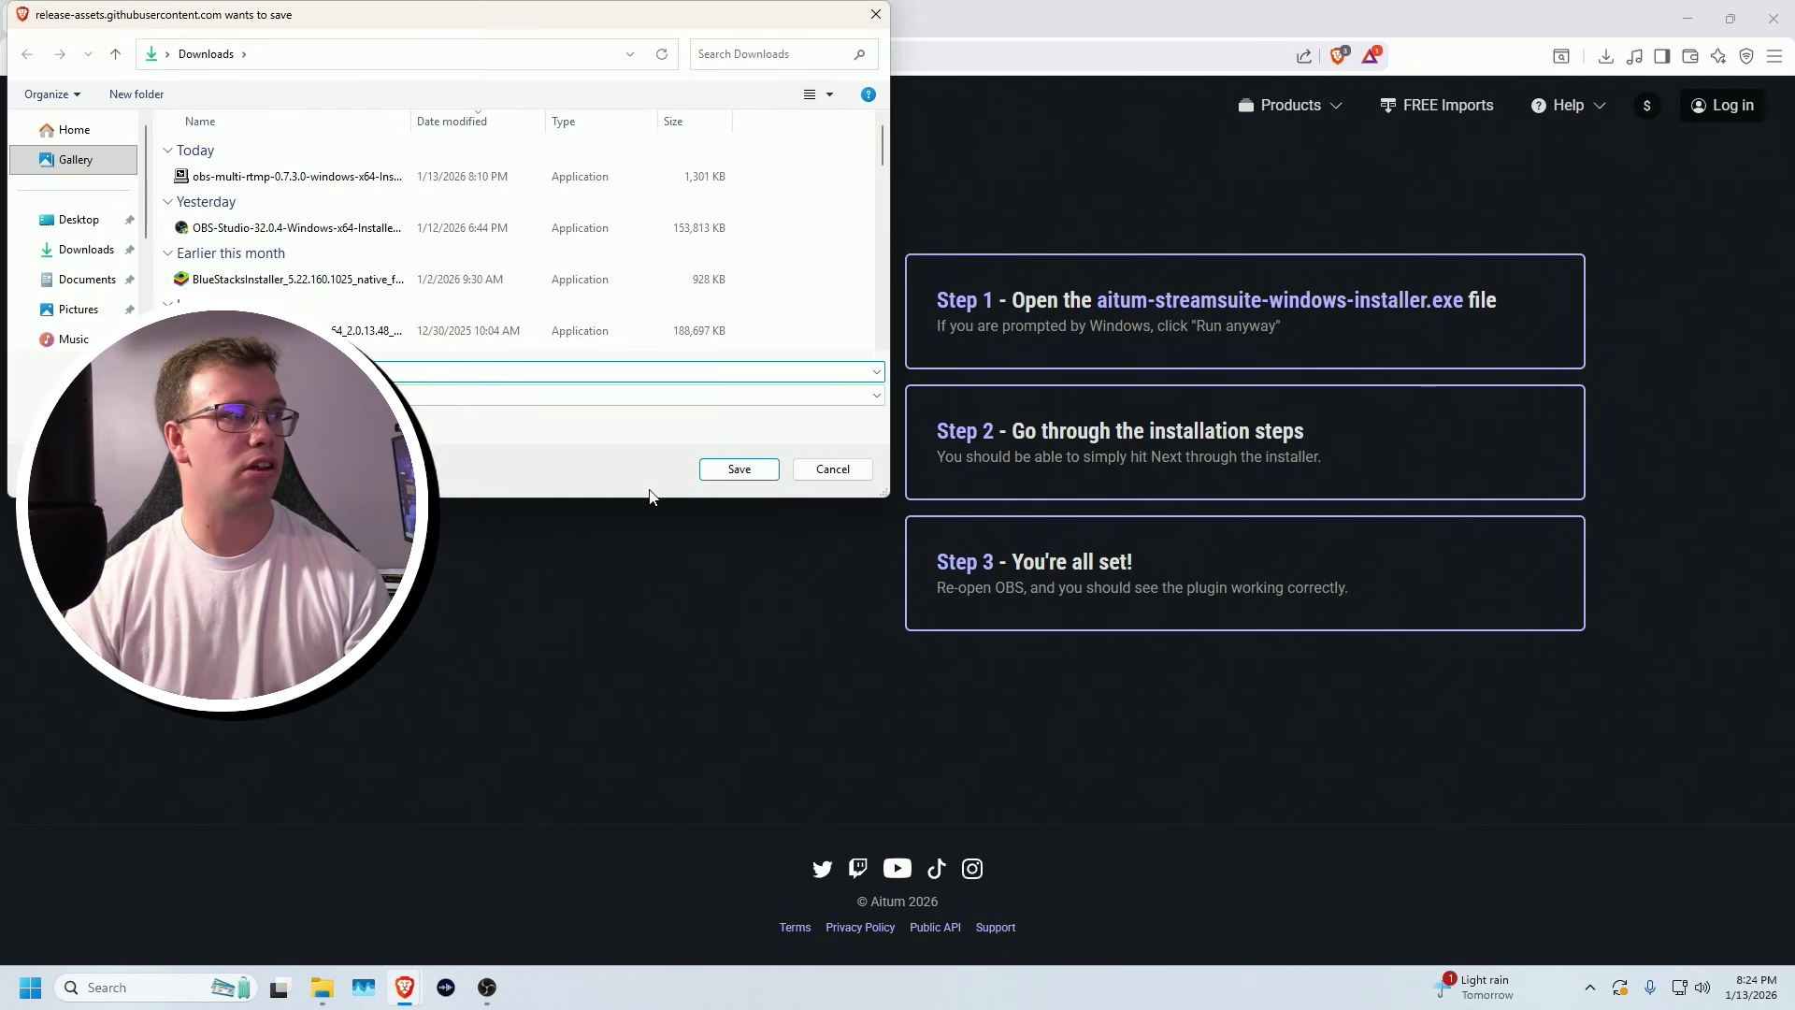
{"action": "key", "text": "Return"}
{"action": "left_click", "coordinate": [339, 934]}
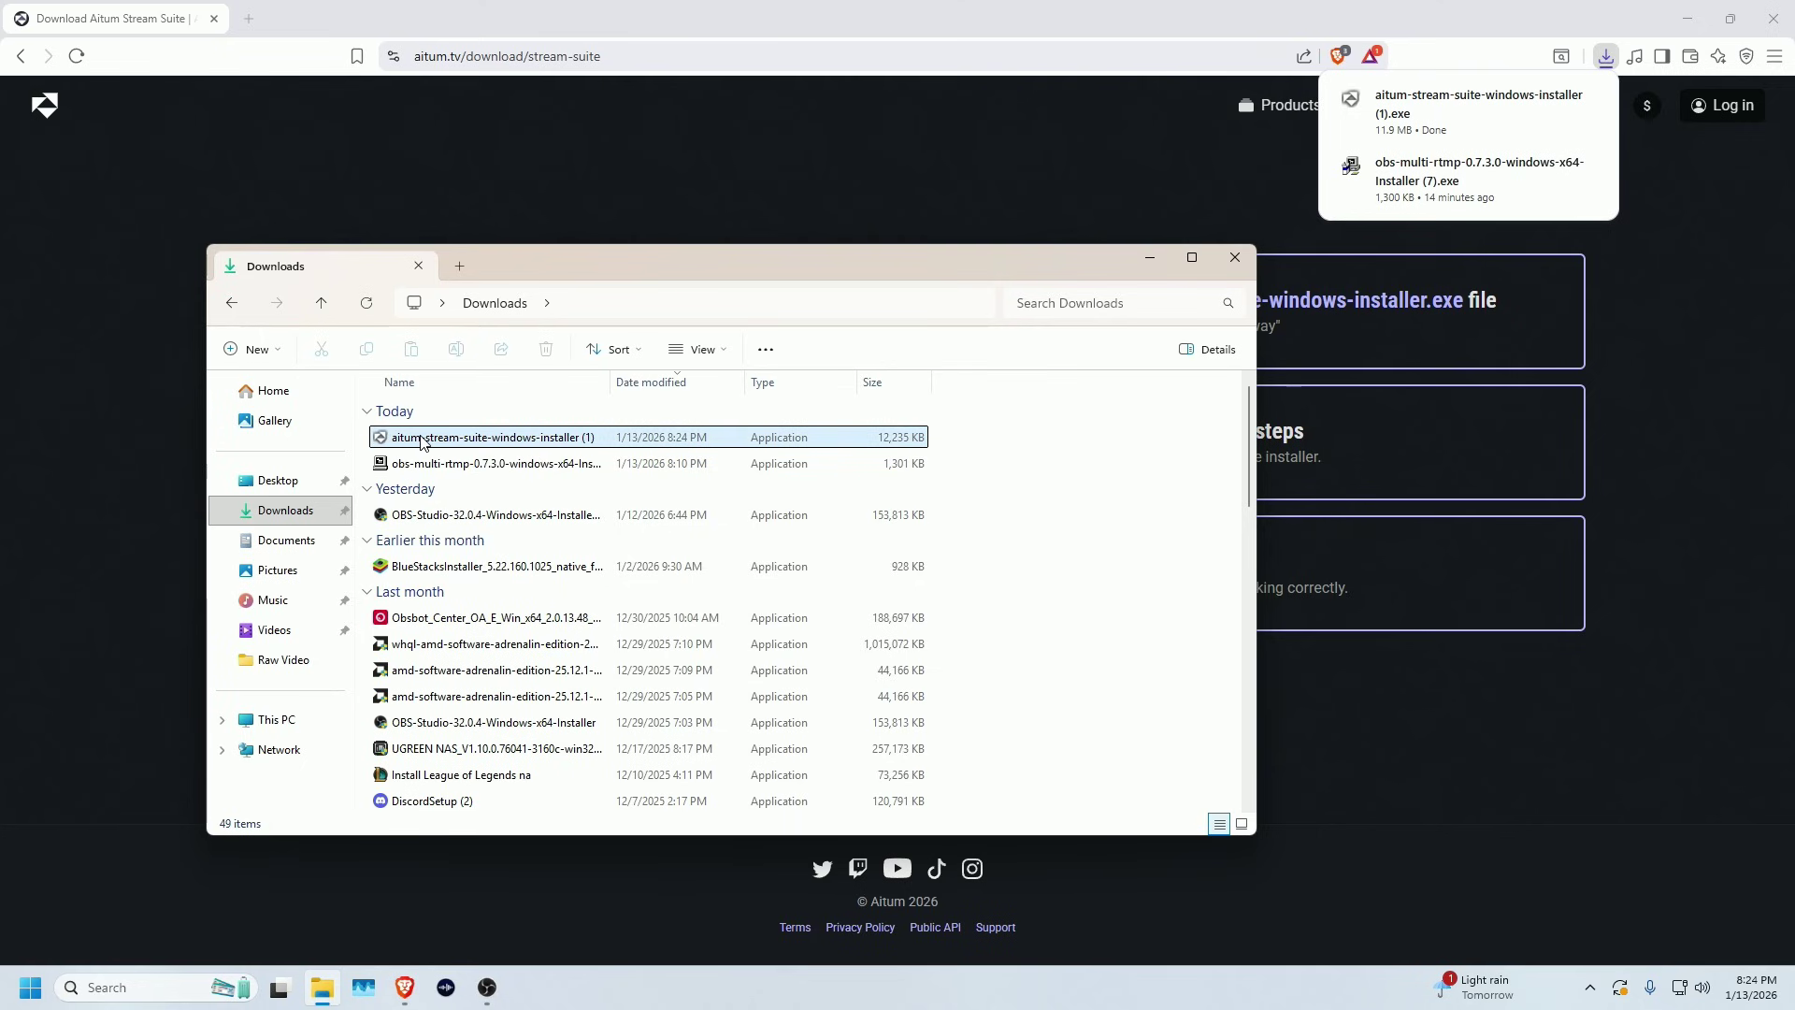
Run the Stream Suite installer through to completion with default options.
{"action": "double_click", "coordinate": [423, 438]}
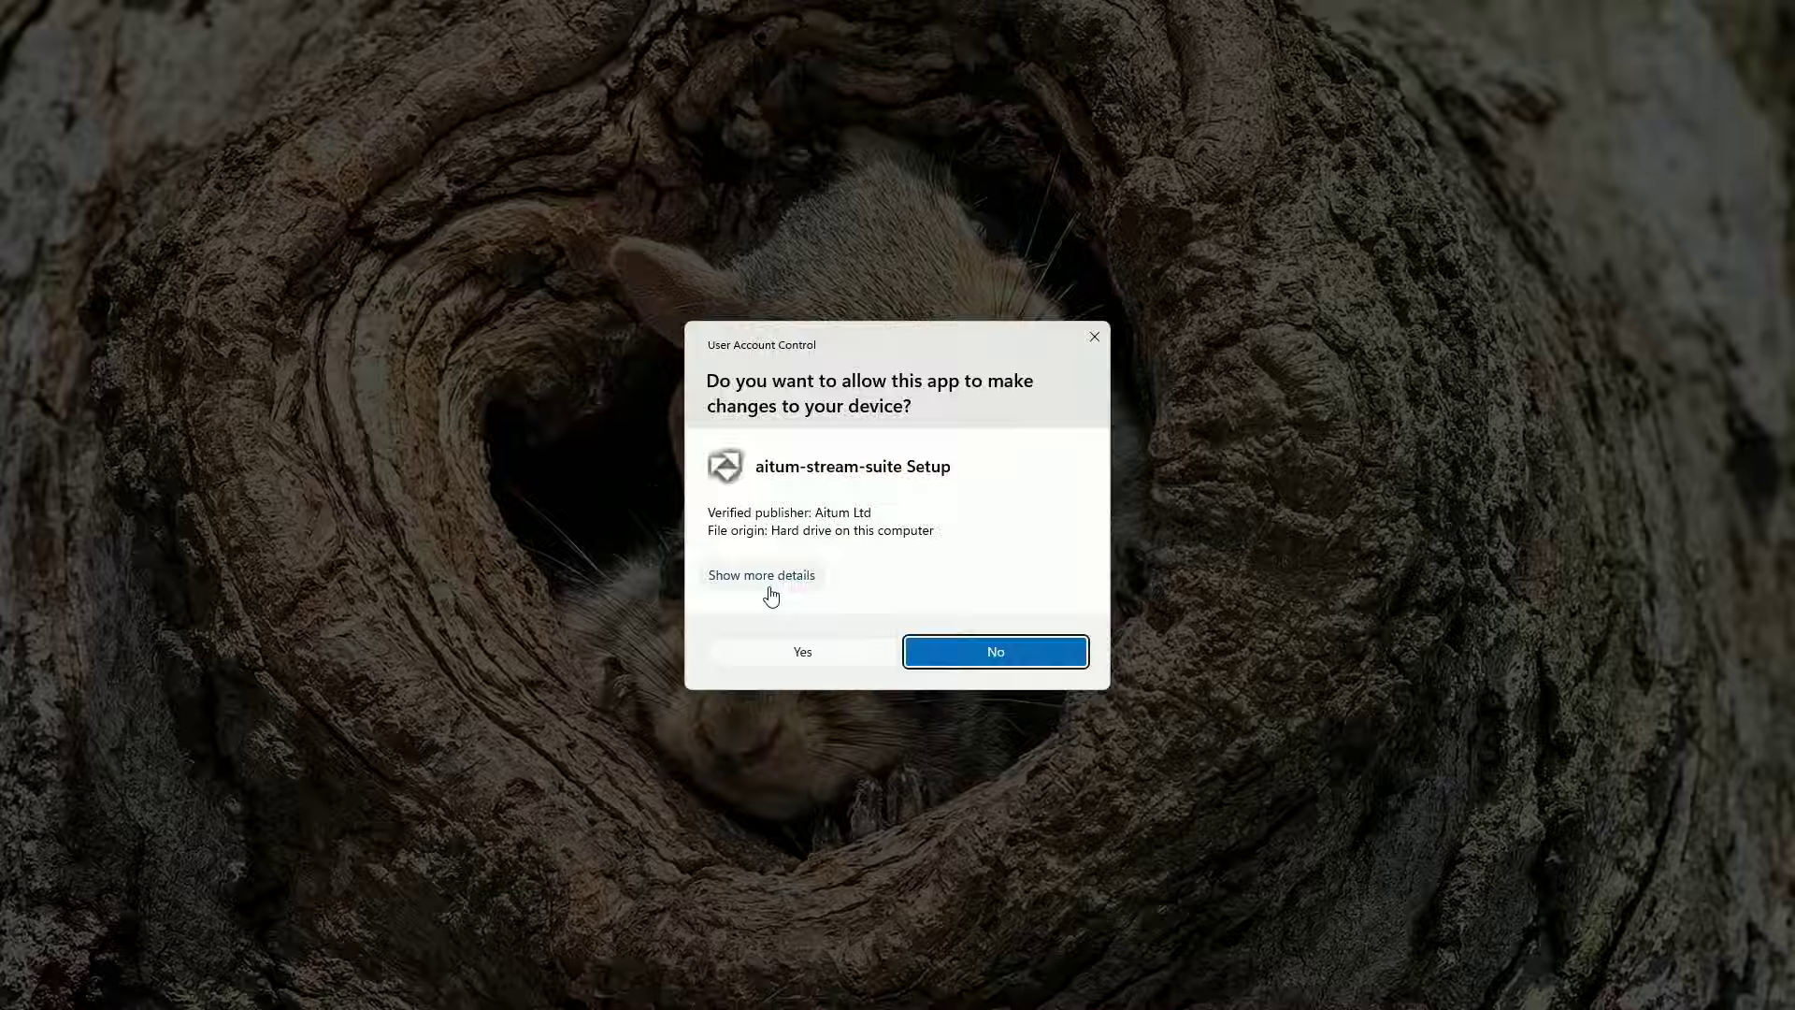
{"action": "left_click", "coordinate": [803, 653]}
{"action": "left_click", "coordinate": [1051, 674]}
{"action": "left_click", "coordinate": [1074, 676]}
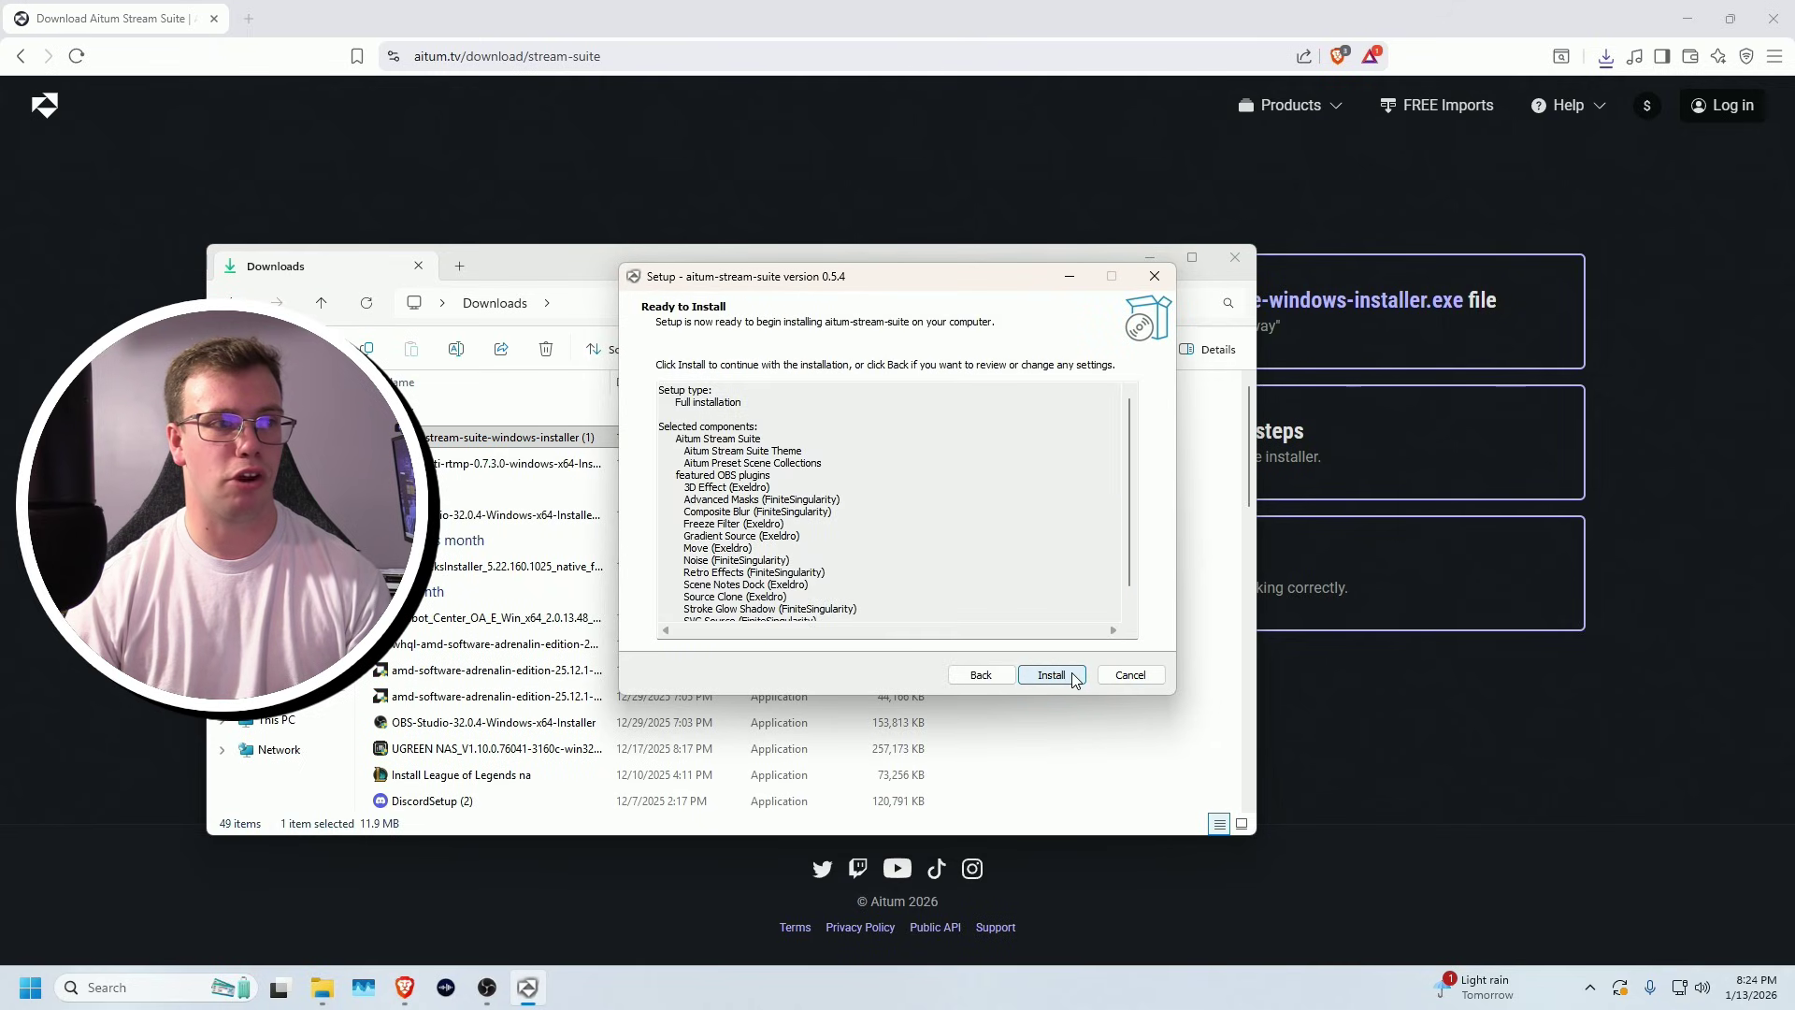
{"action": "left_click", "coordinate": [1054, 674]}
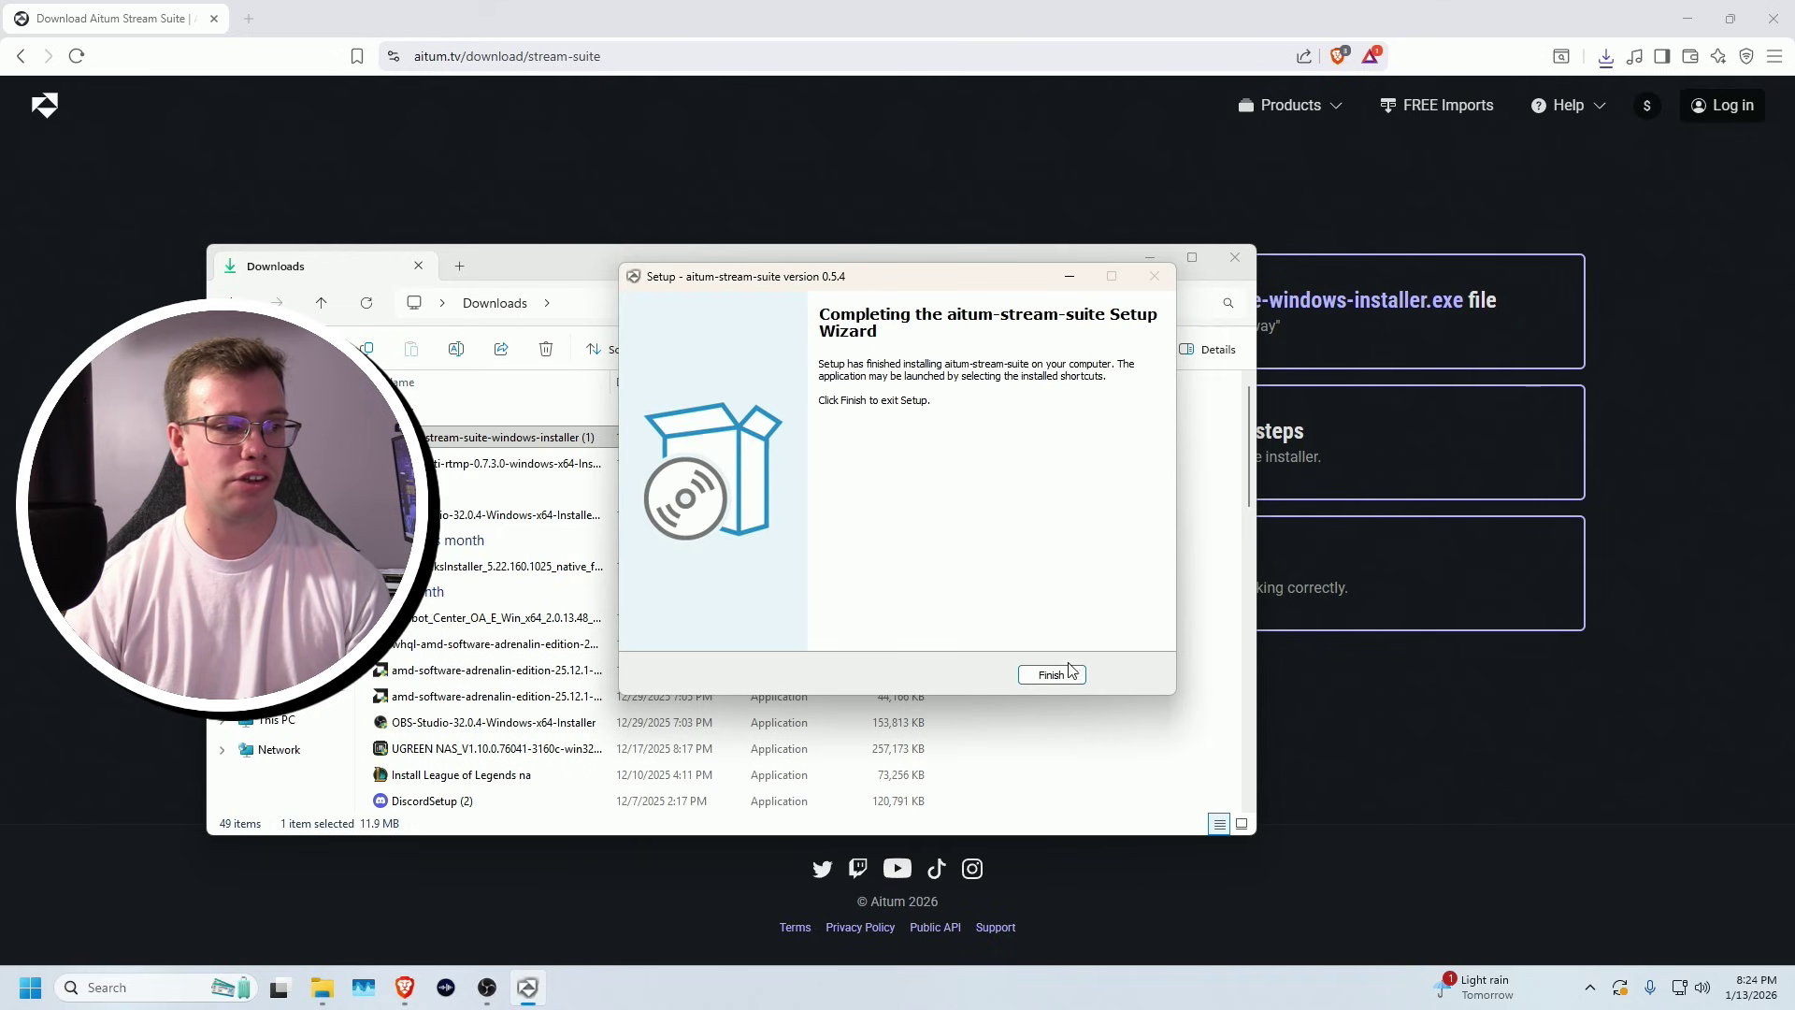
{"action": "left_click", "coordinate": [1052, 676]}
Close OBS Studio from the taskbar and relaunch it via Windows search 'obs'.
{"action": "right_click", "coordinate": [486, 994]}
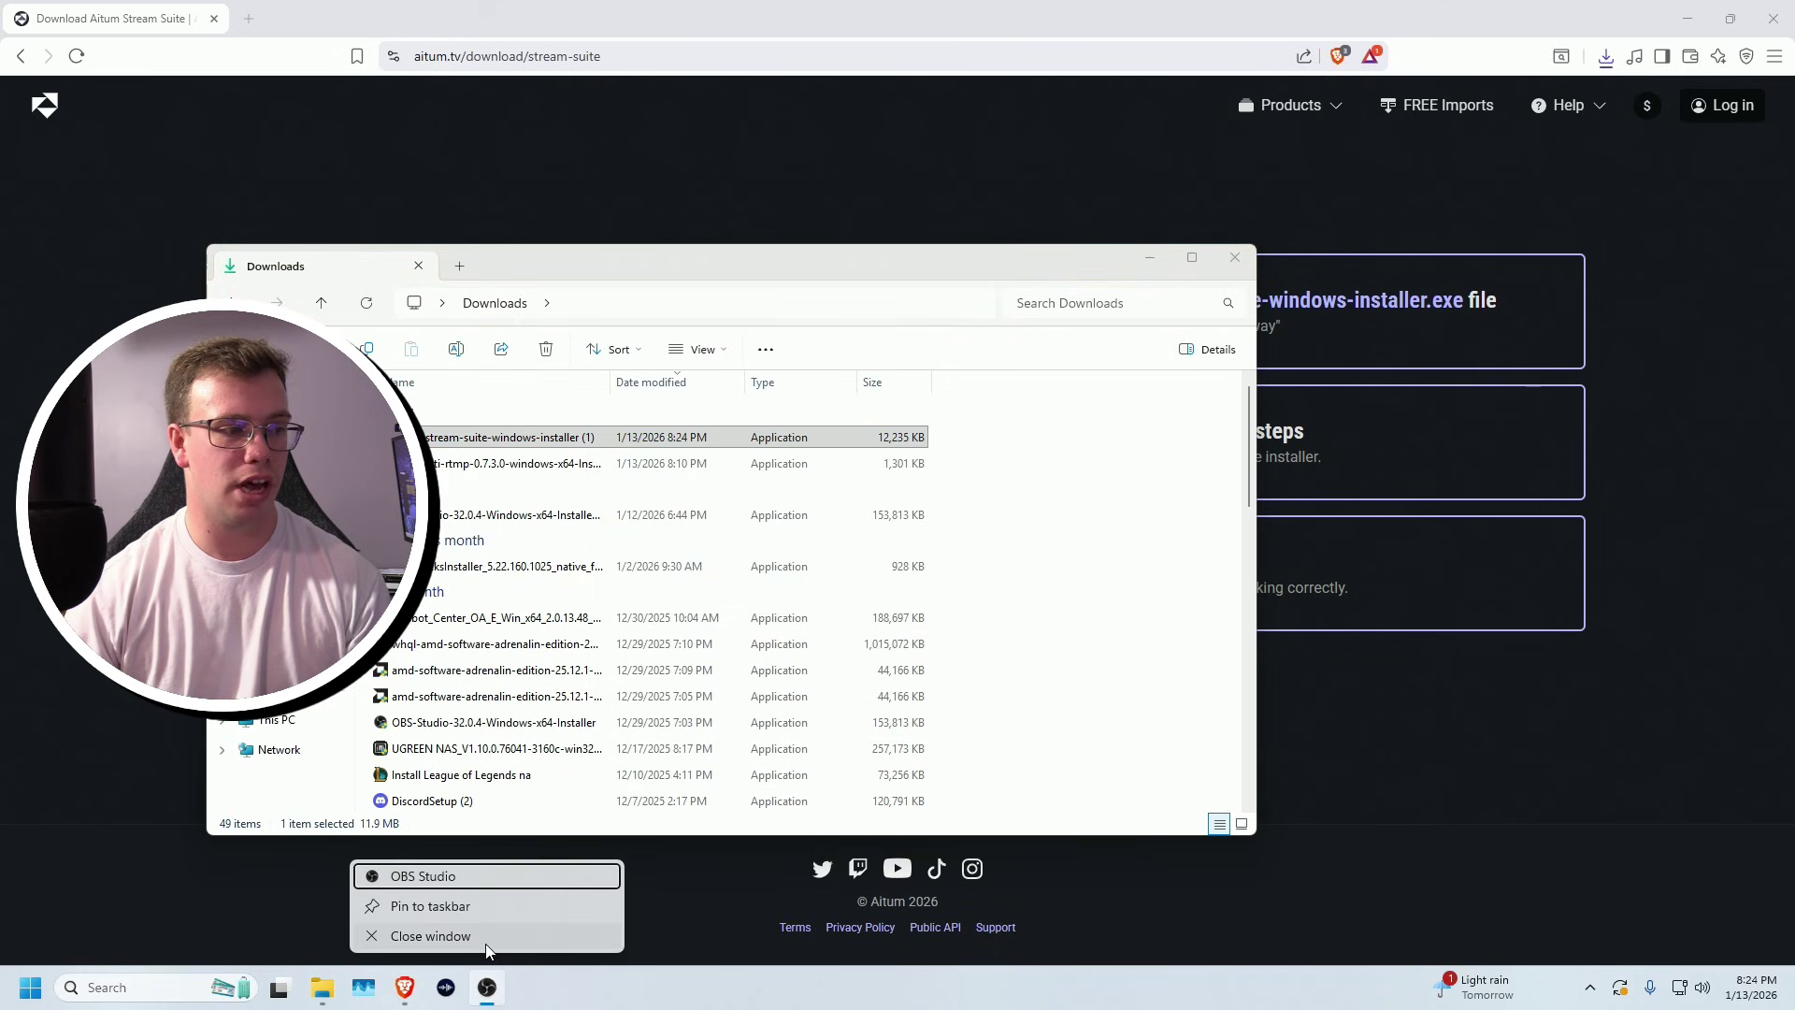
{"action": "left_click", "coordinate": [485, 939]}
{"action": "left_click", "coordinate": [165, 987]}
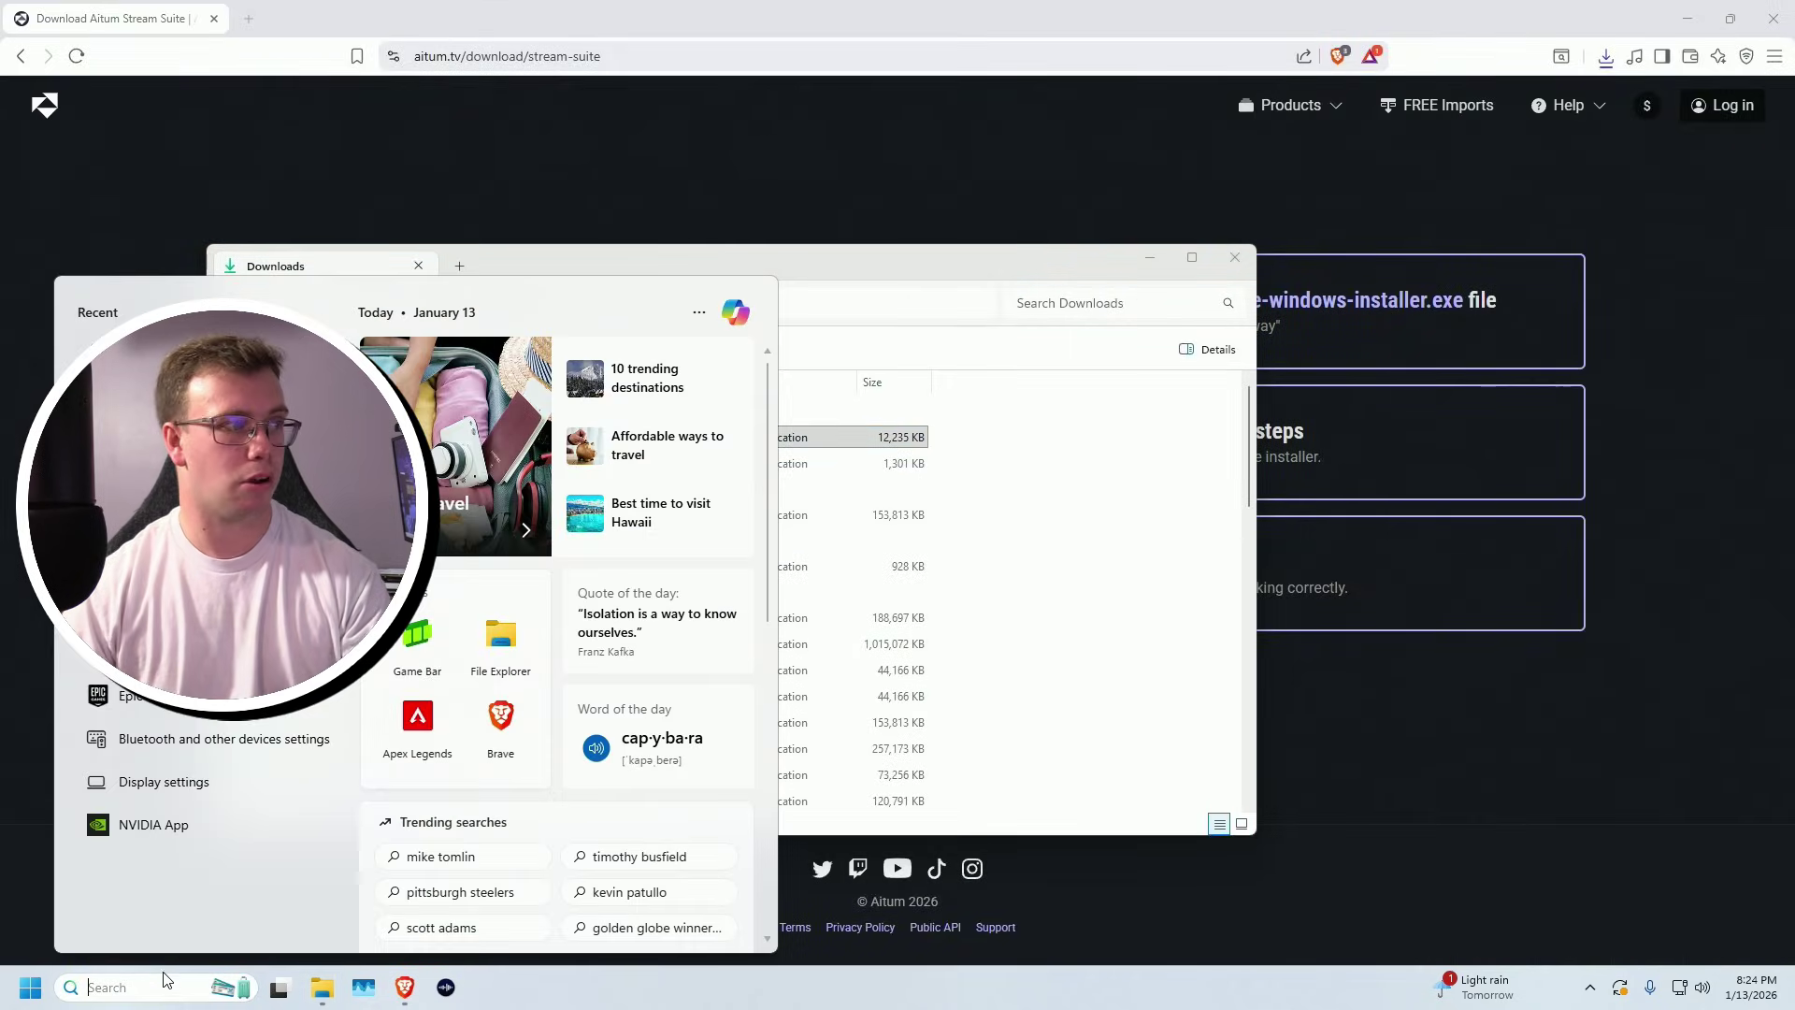
{"action": "type", "text": "obs"}
{"action": "key", "text": "Return"}
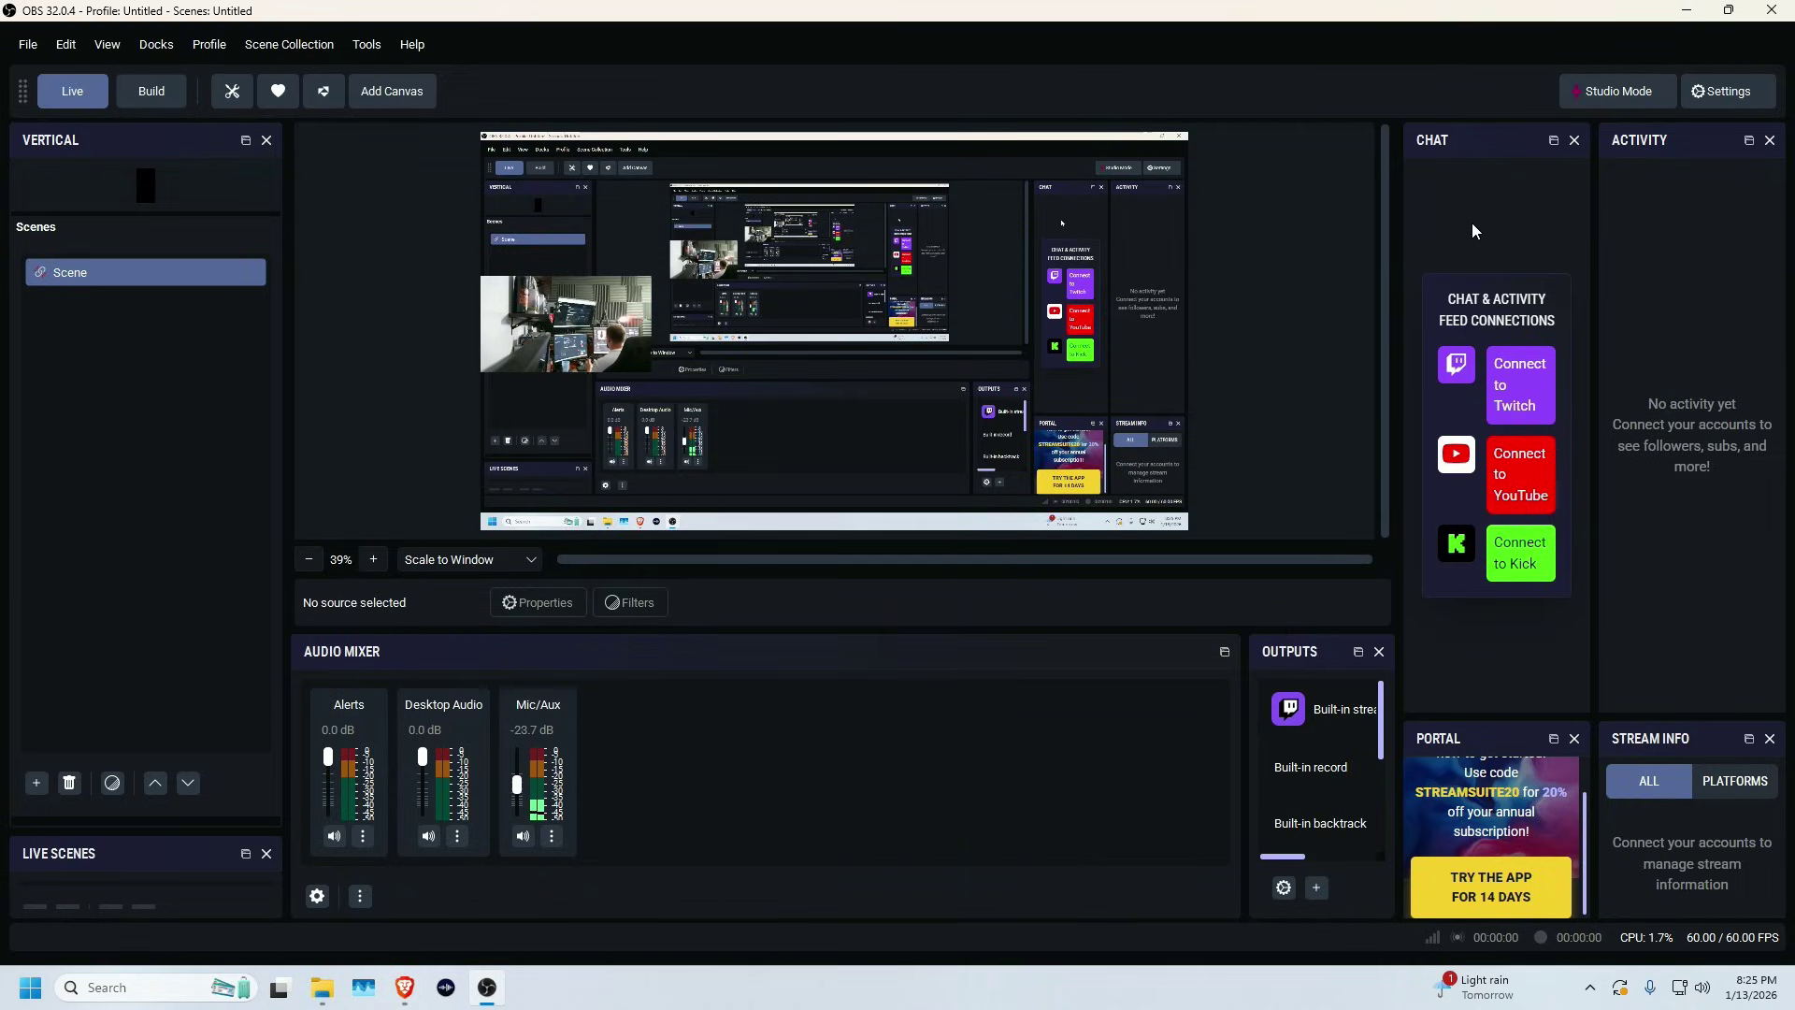
Close the Portal, Stream Info, Outputs, Vertical and Live Scenes docks, dismissing each notice.
{"action": "left_click", "coordinate": [1574, 740]}
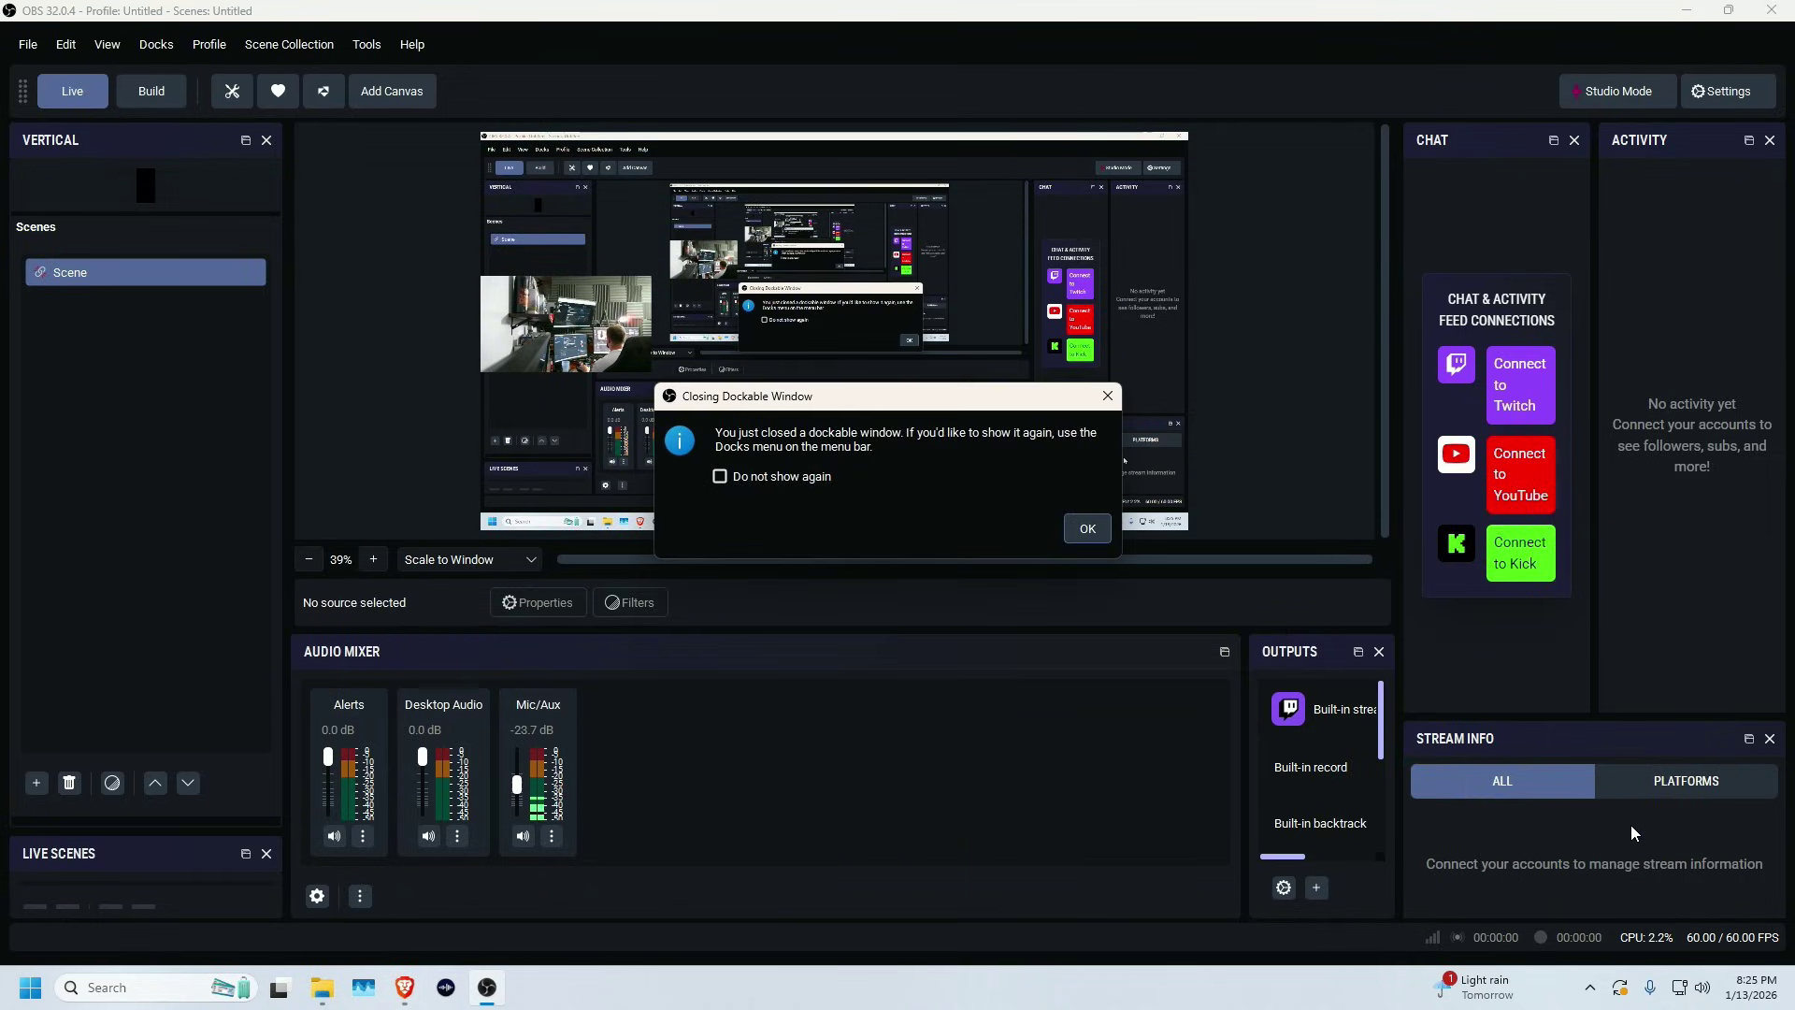
{"action": "left_click", "coordinate": [1085, 530]}
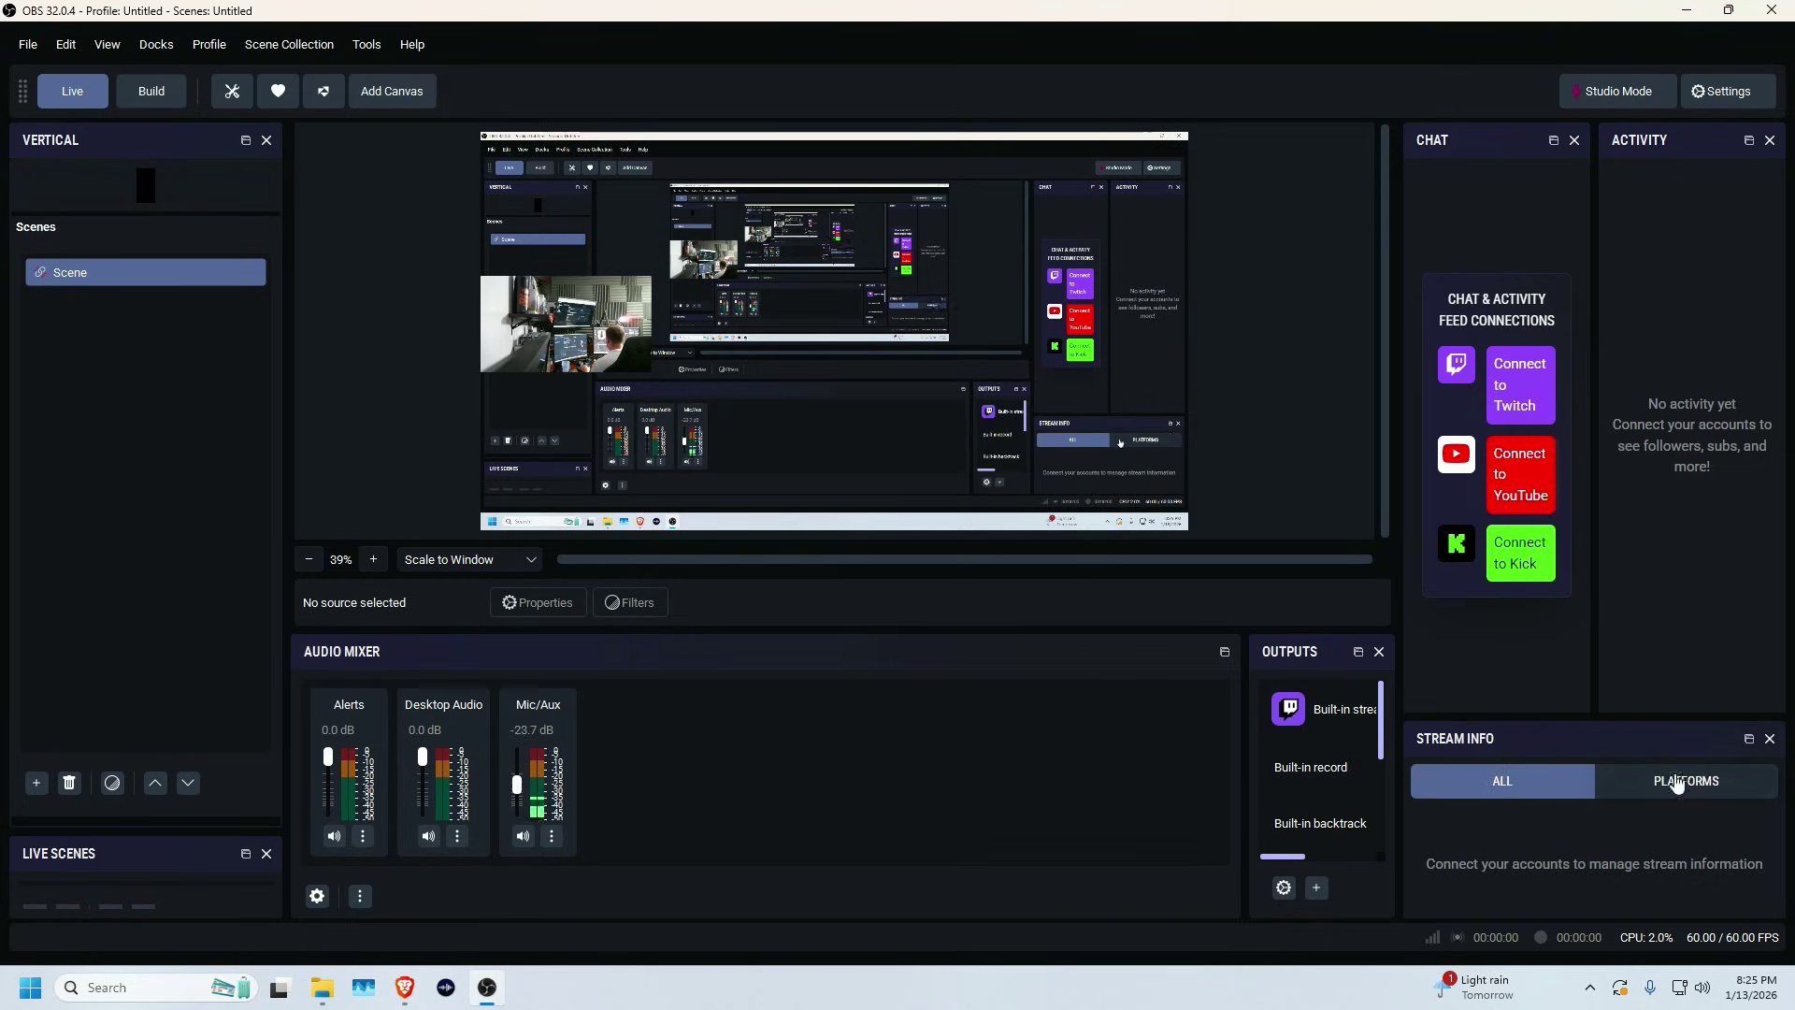
{"action": "left_click", "coordinate": [1771, 740]}
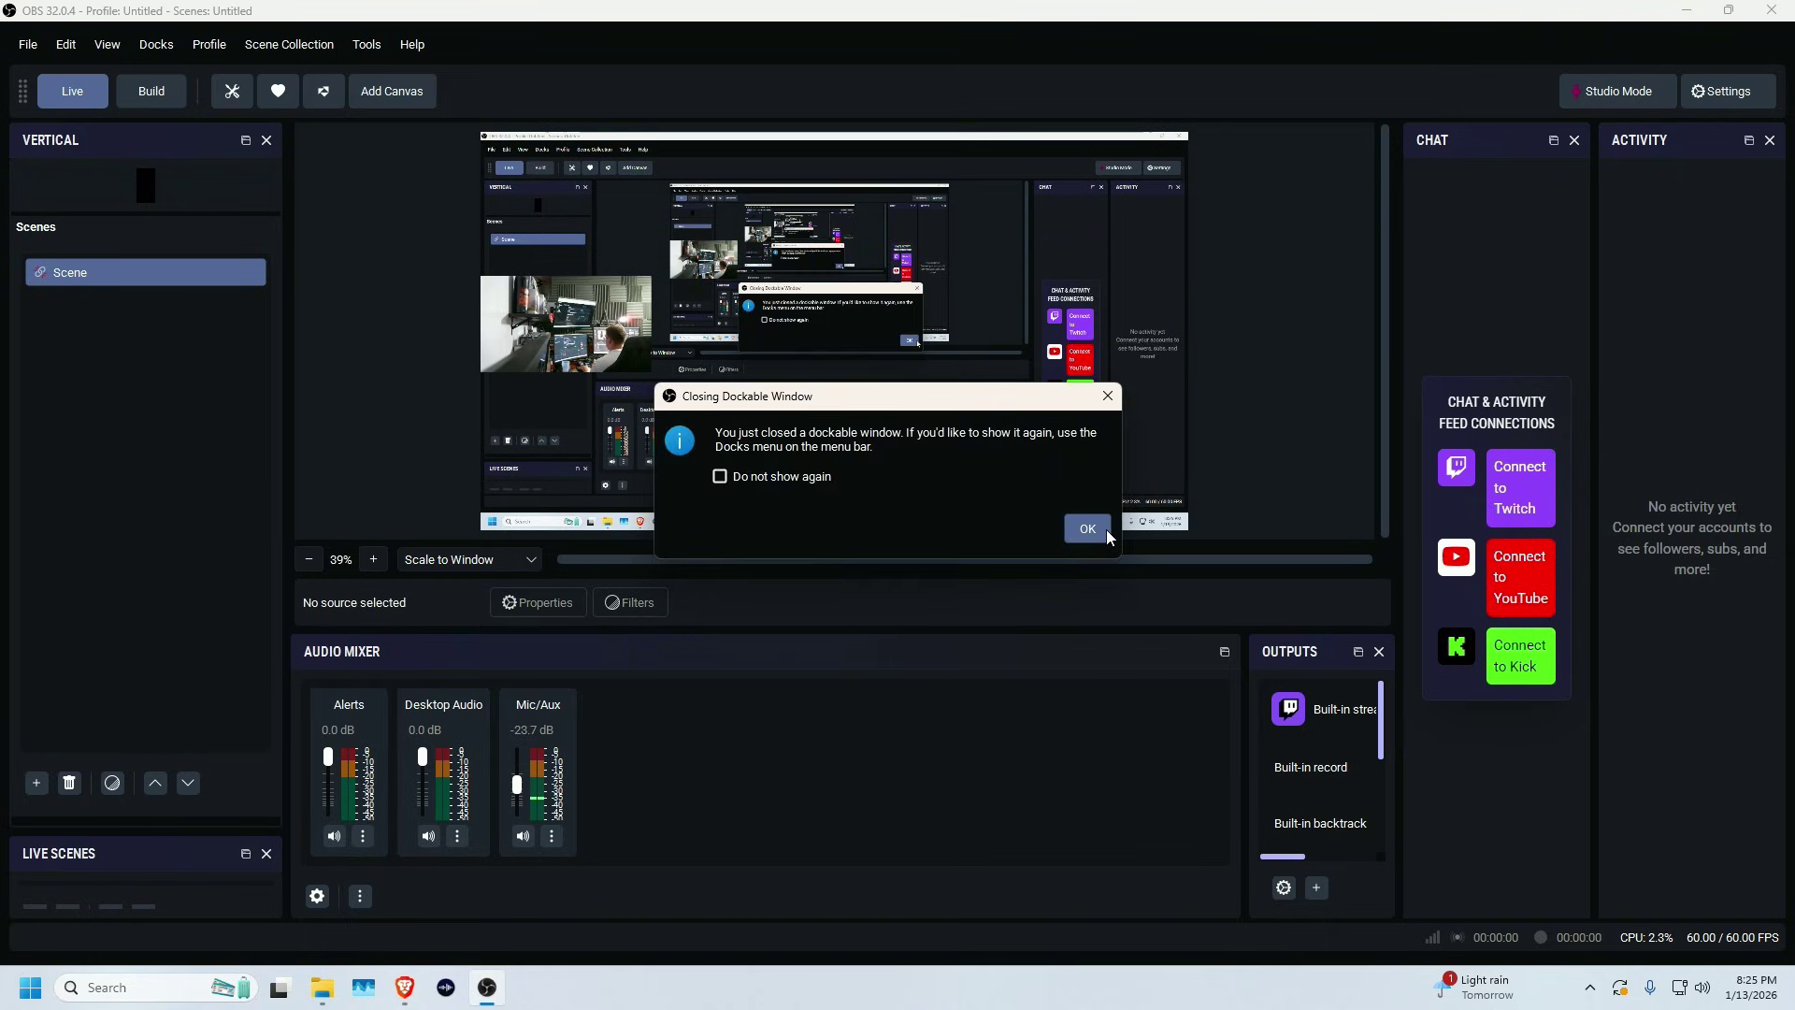
{"action": "left_click", "coordinate": [1085, 529]}
{"action": "left_click", "coordinate": [1381, 652]}
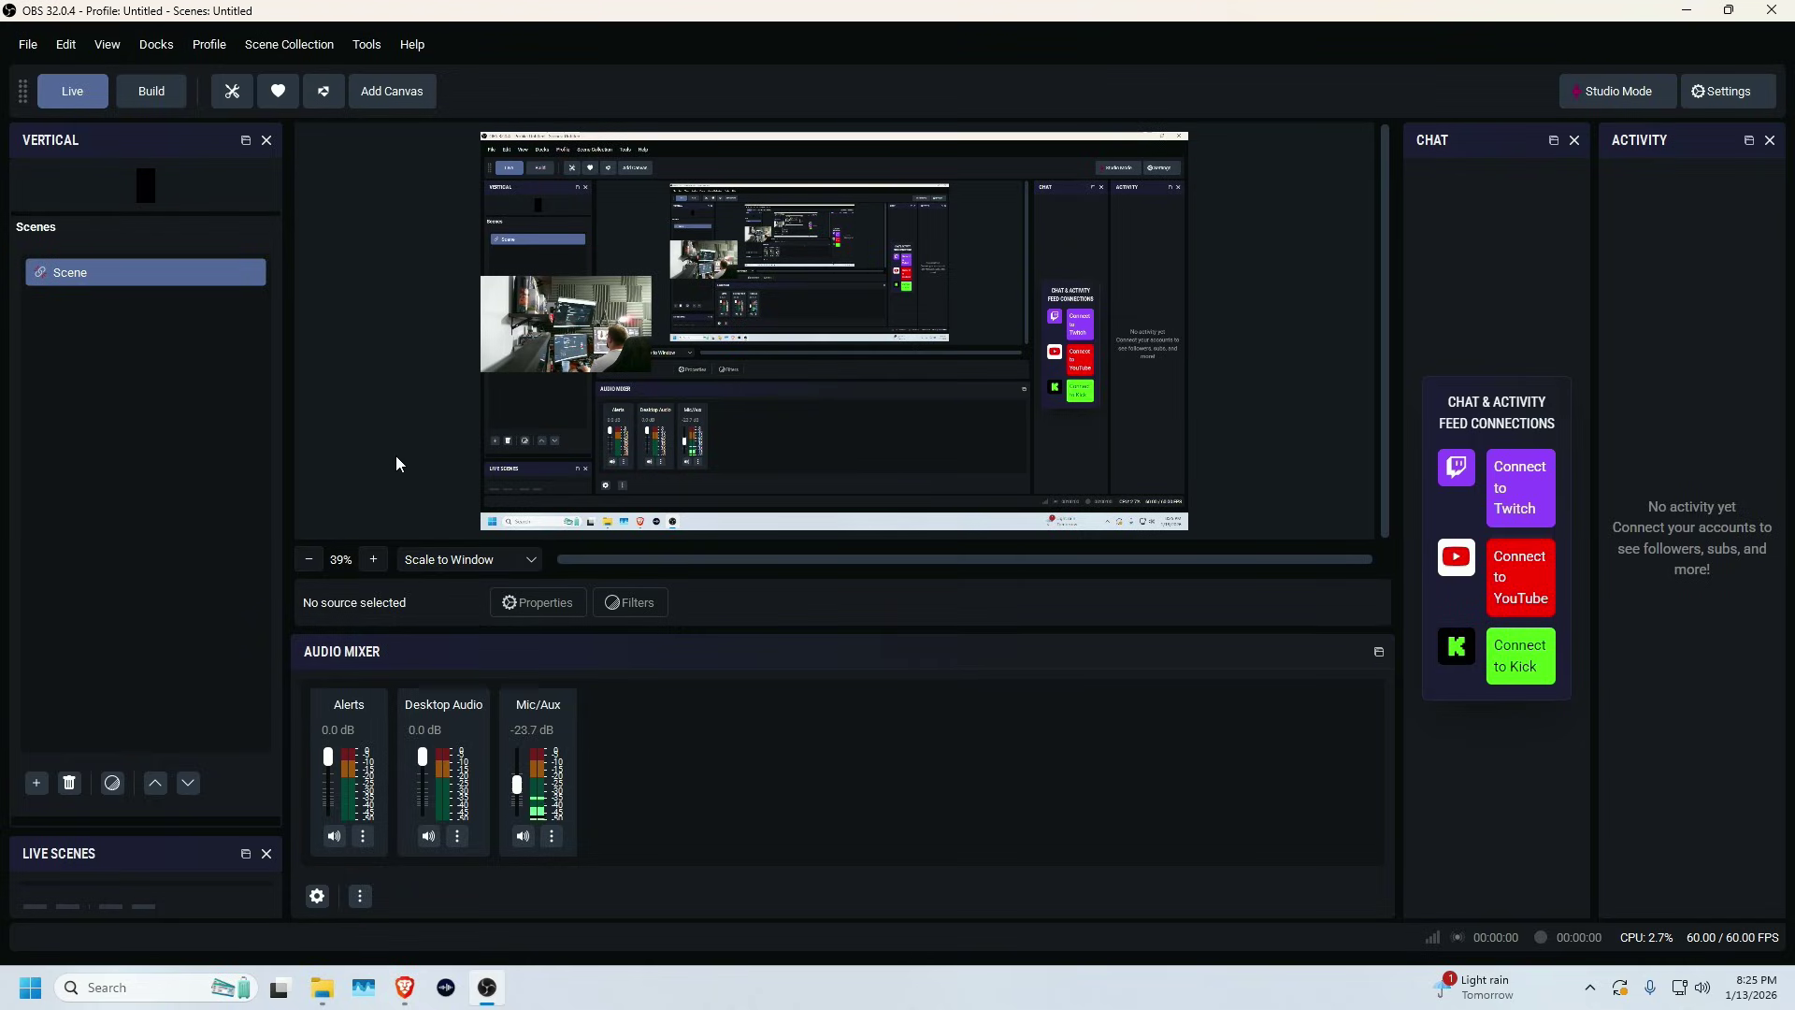
{"action": "left_click", "coordinate": [266, 141]}
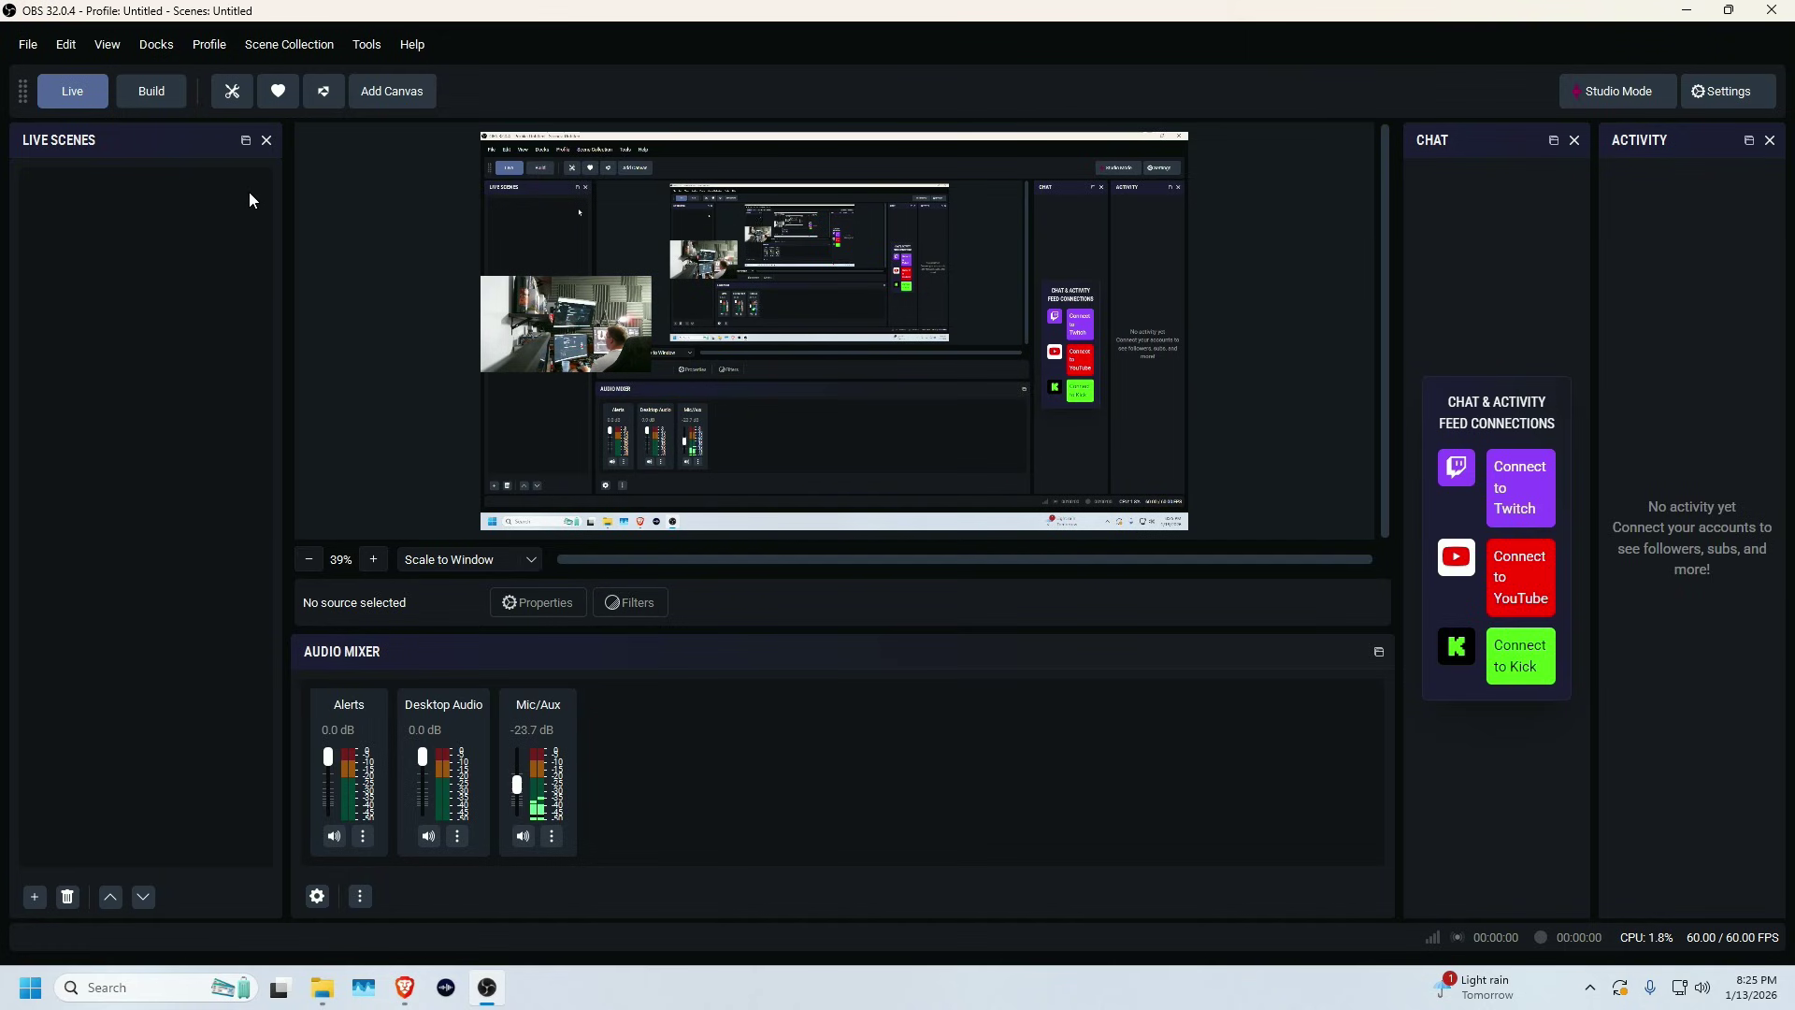
{"action": "left_click", "coordinate": [265, 141]}
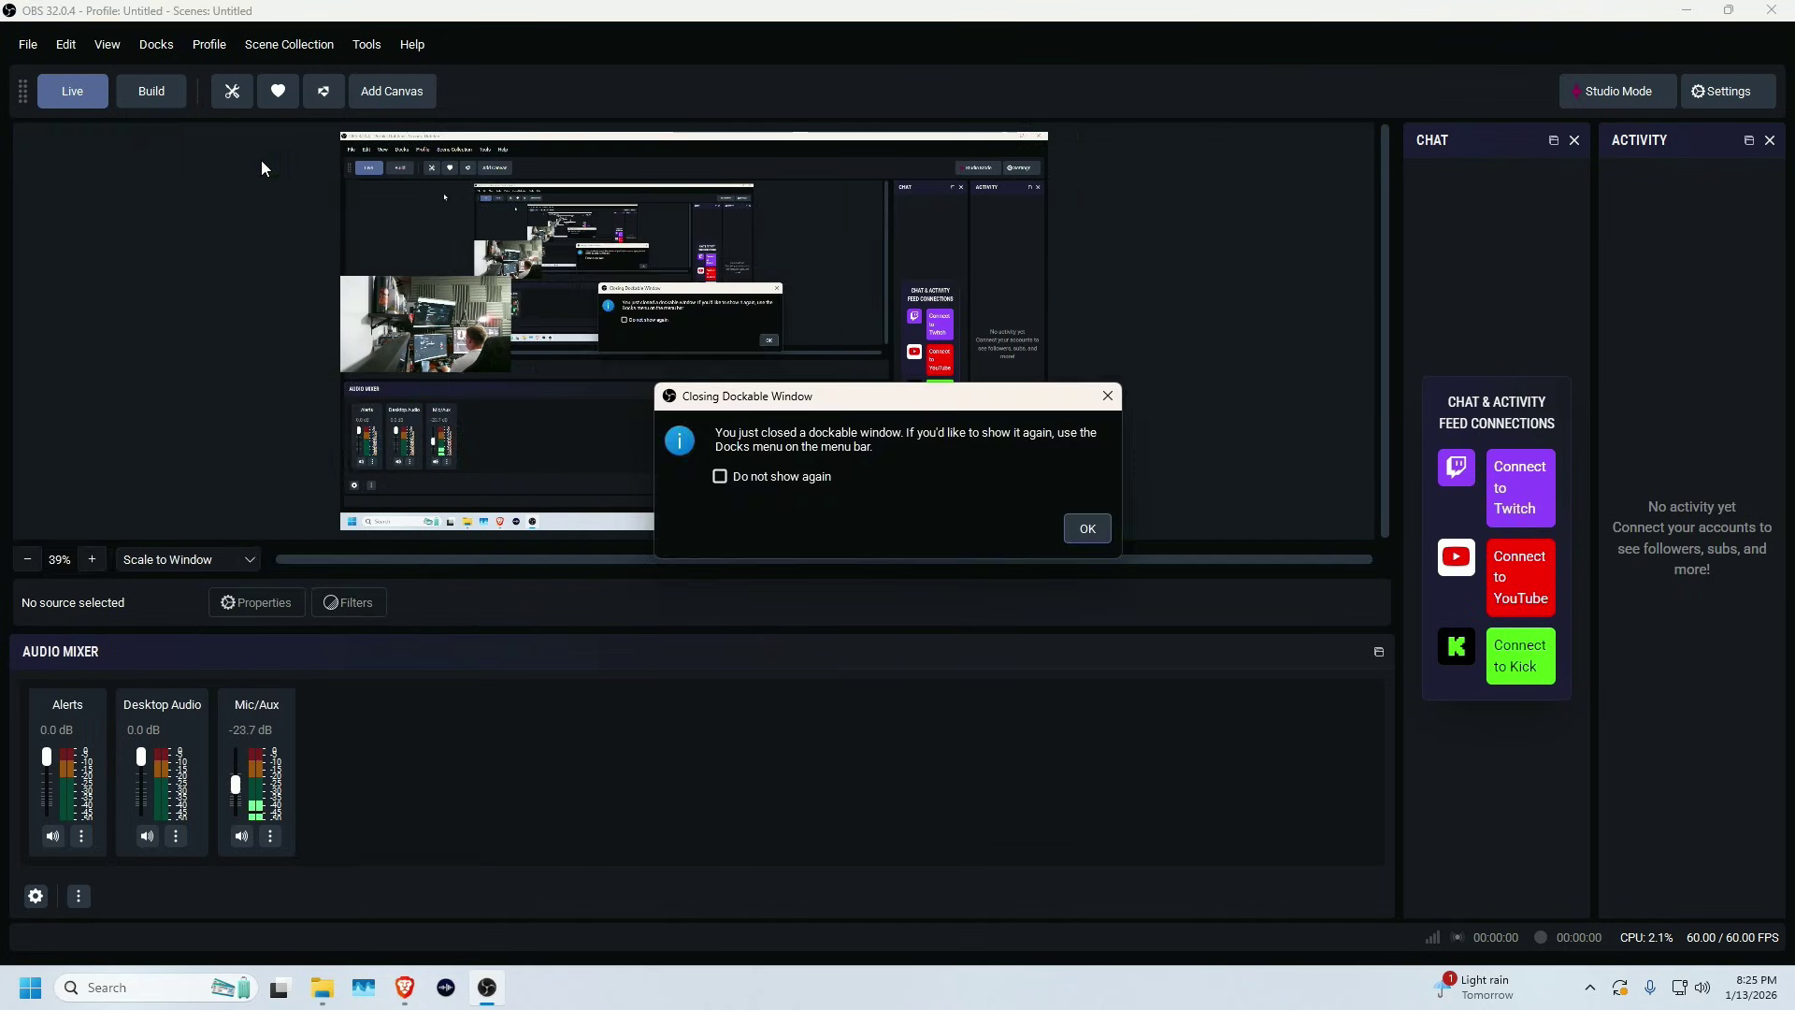
{"action": "key", "text": "Return"}
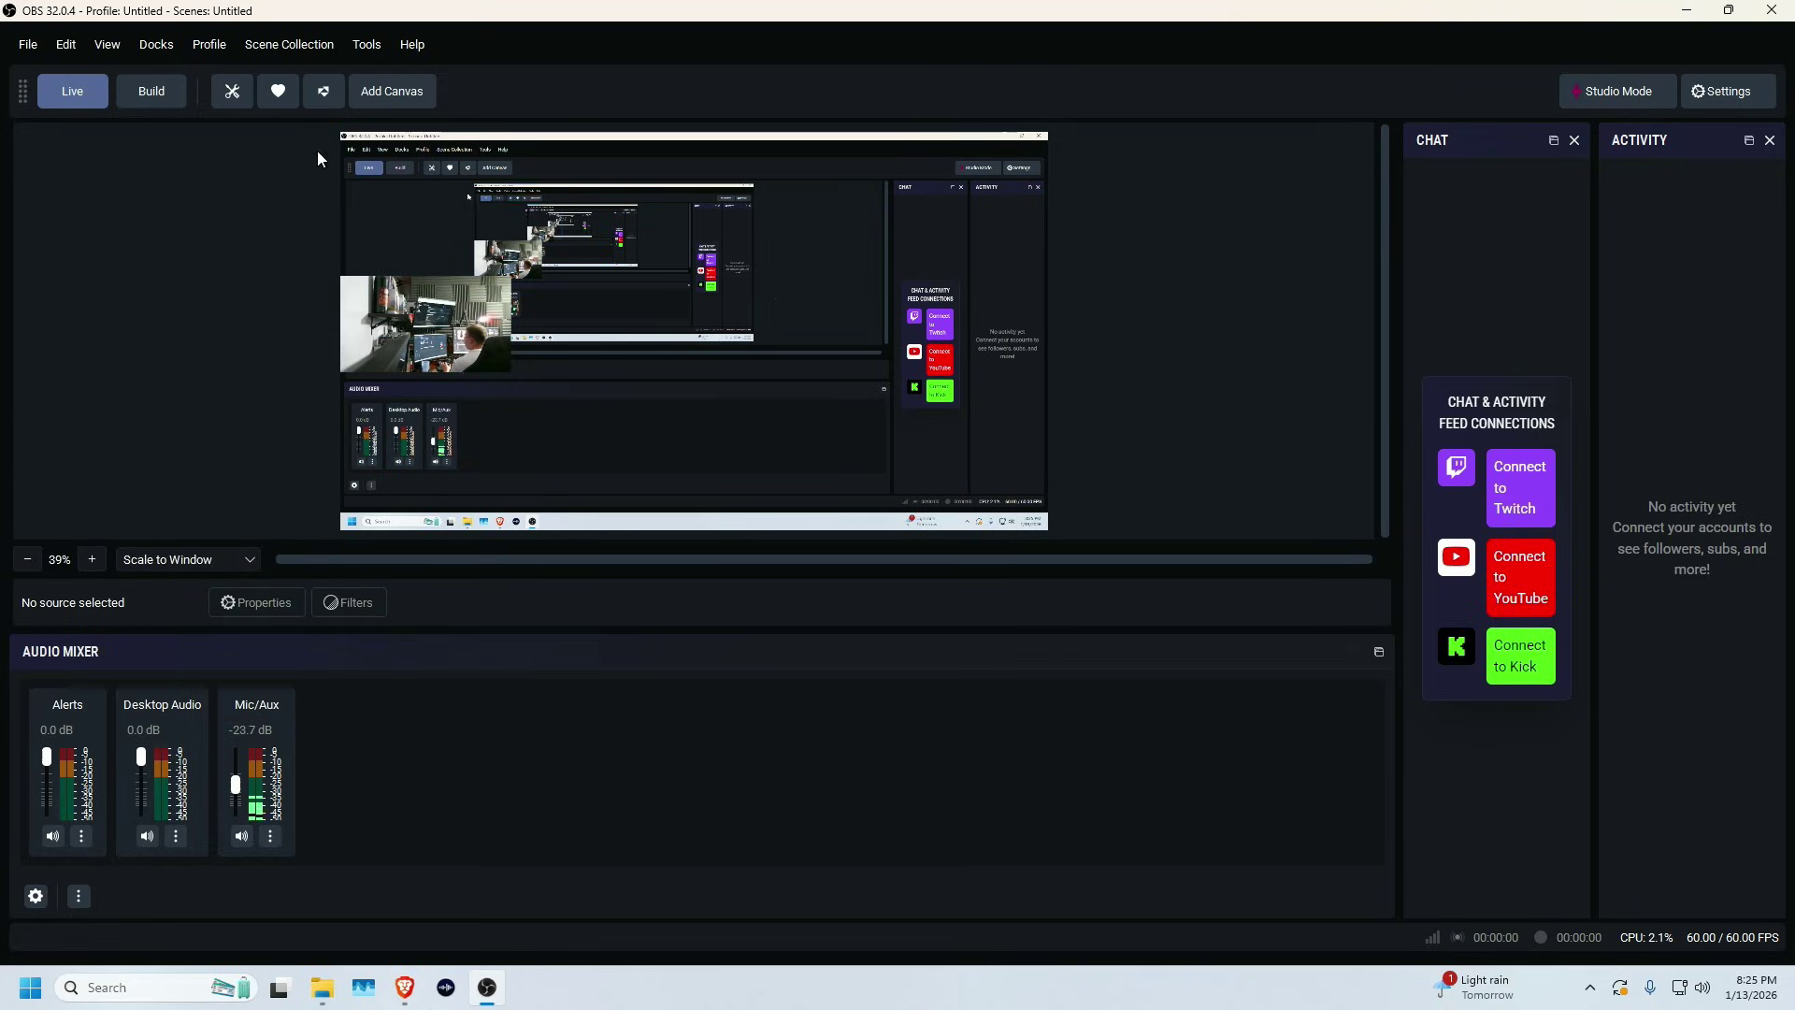
{"action": "left_click", "coordinate": [161, 52]}
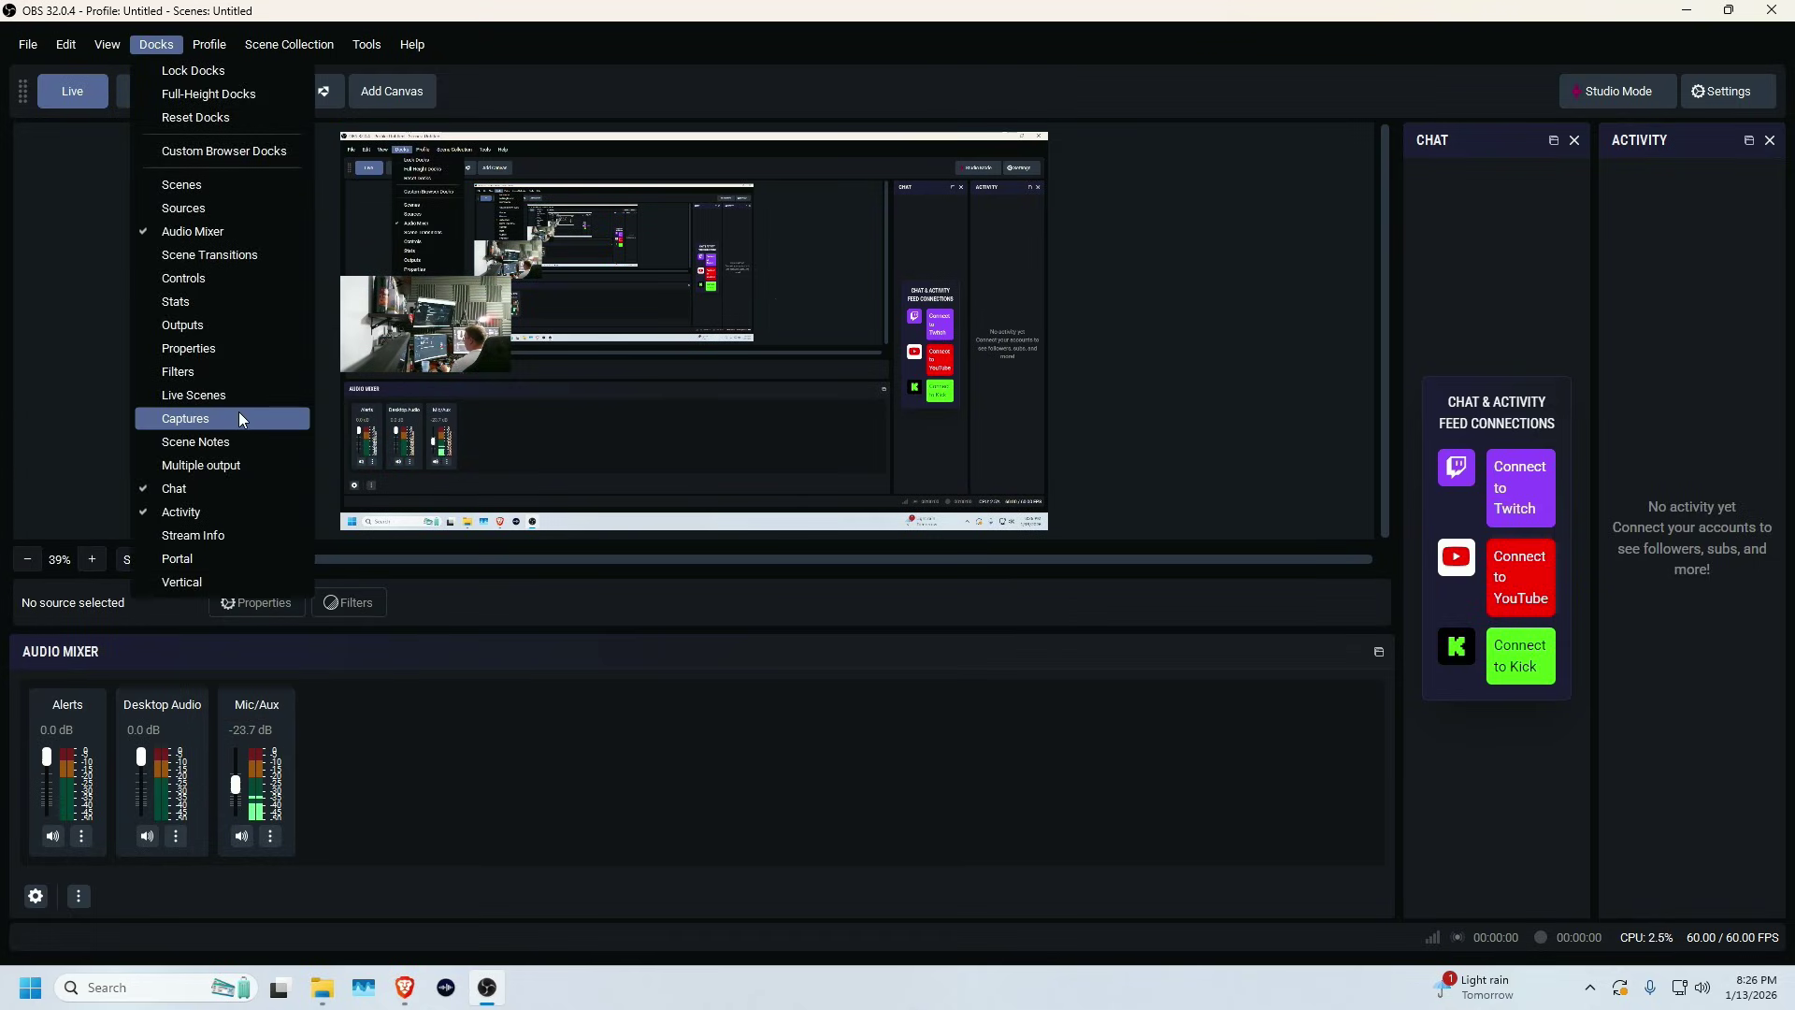
Dock the Multiple output panel on the left, widen it, and widen the Chat dock.
{"action": "left_click", "coordinate": [234, 464]}
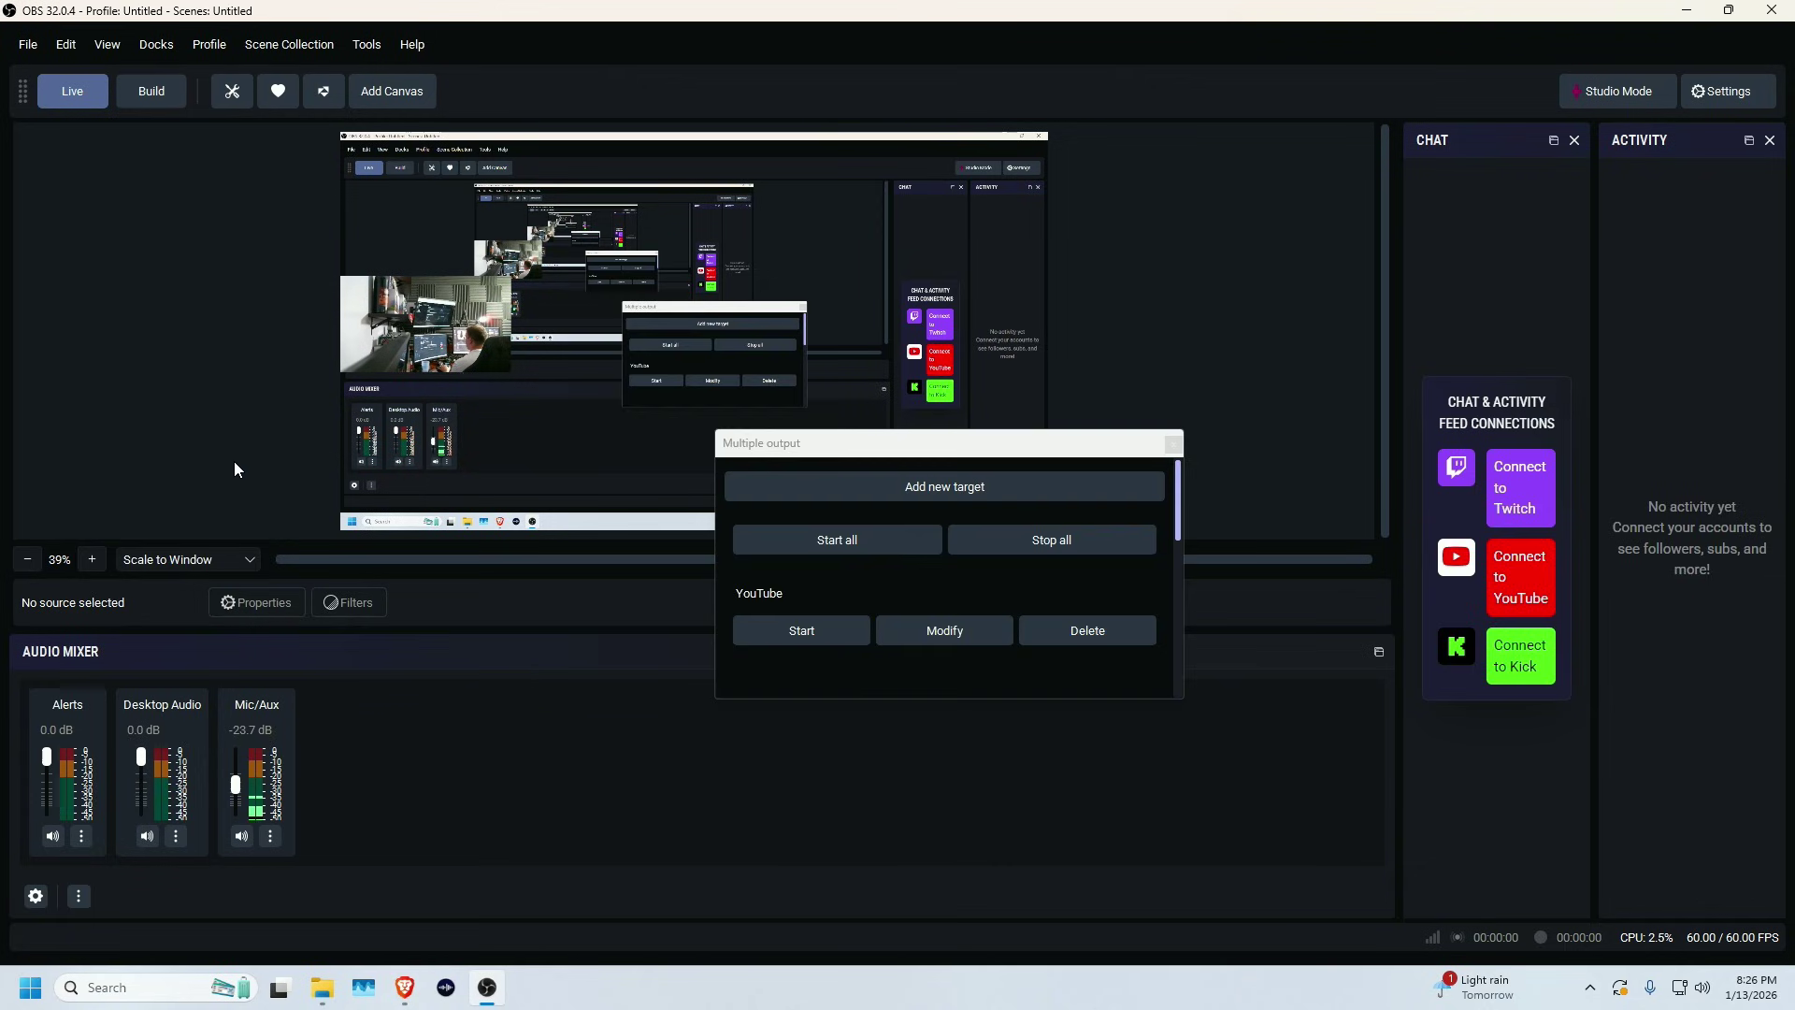
{"action": "left_click_drag", "start_coordinate": [1074, 449], "coordinate": [37, 290]}
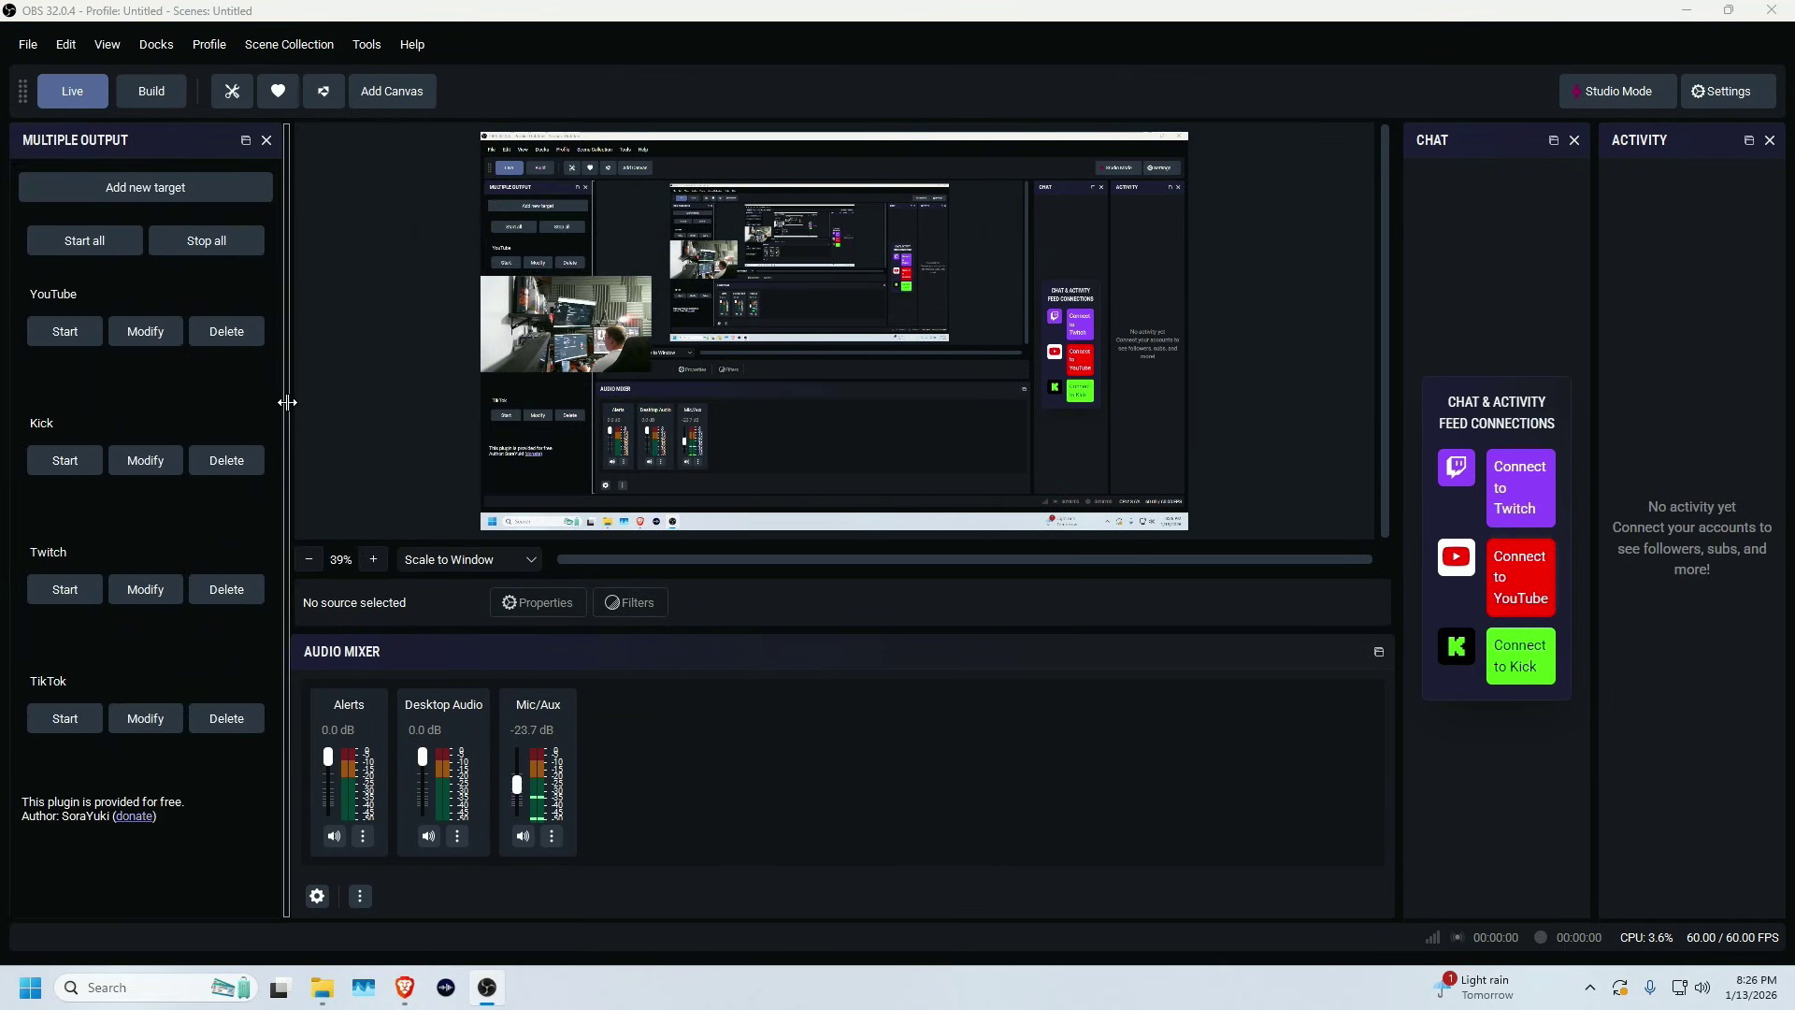
{"action": "left_click_drag", "start_coordinate": [287, 402], "coordinate": [360, 407]}
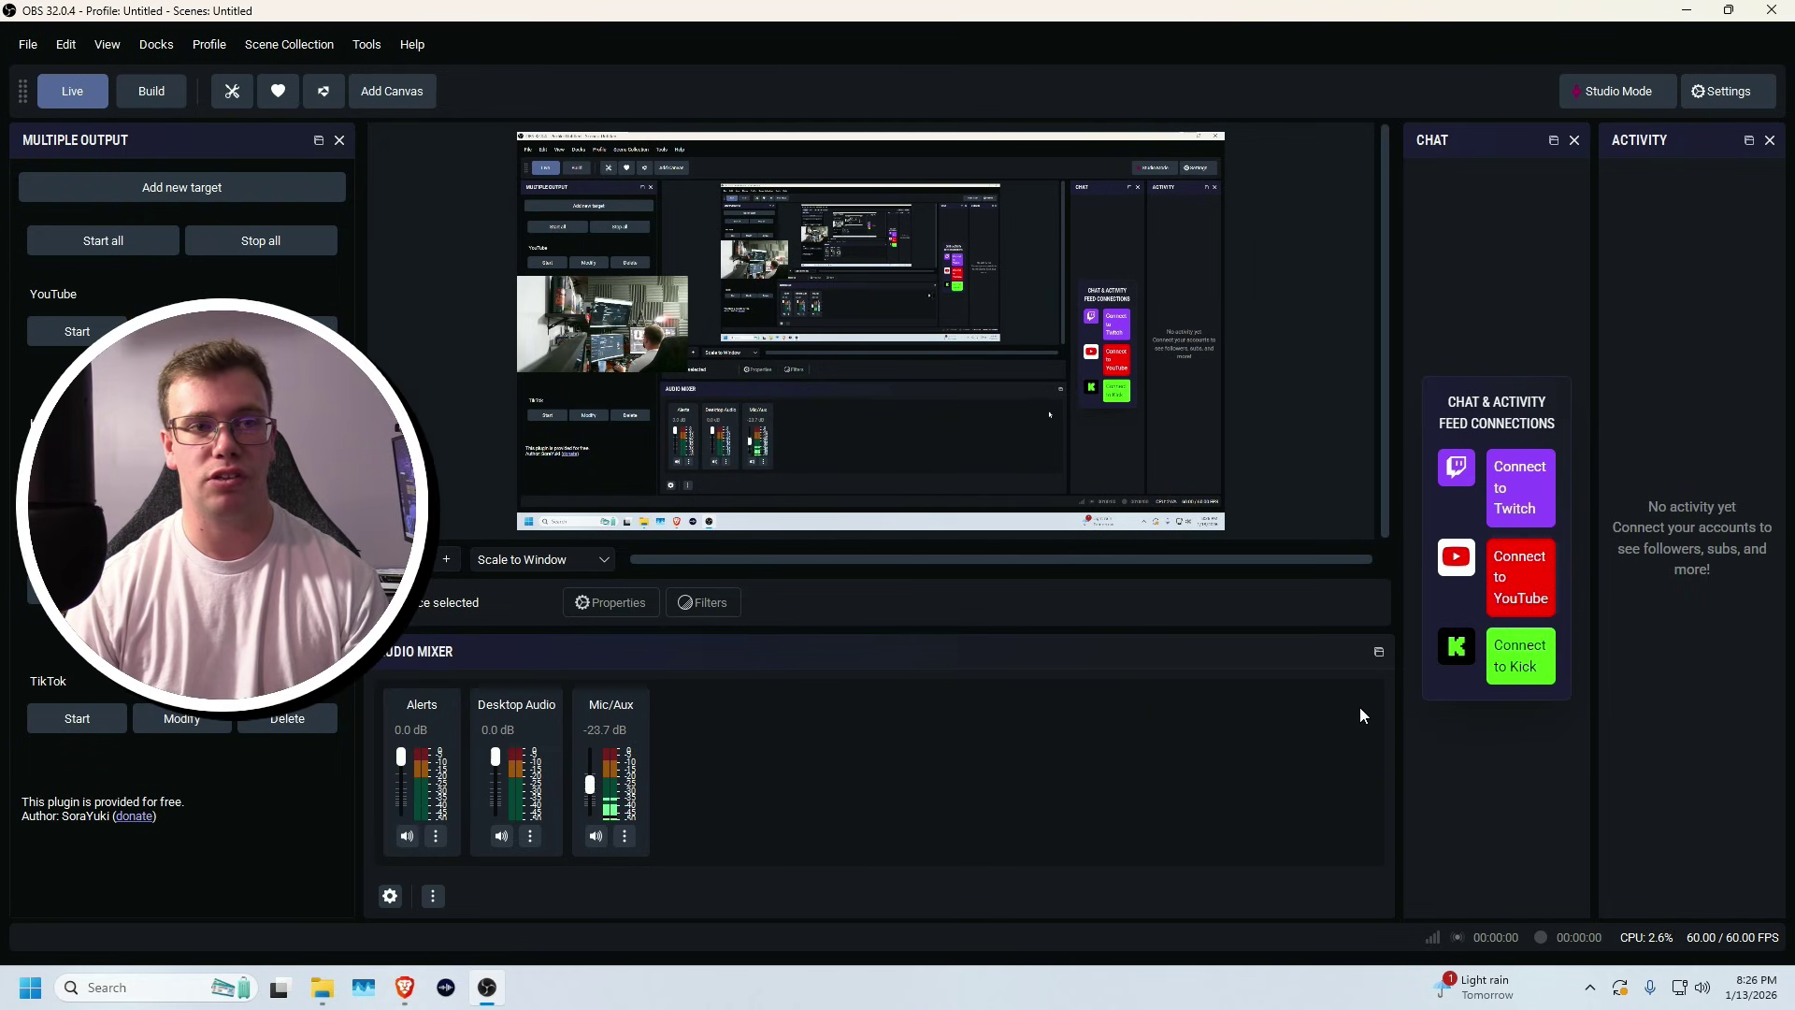
{"action": "left_click_drag", "start_coordinate": [1399, 706], "coordinate": [988, 685]}
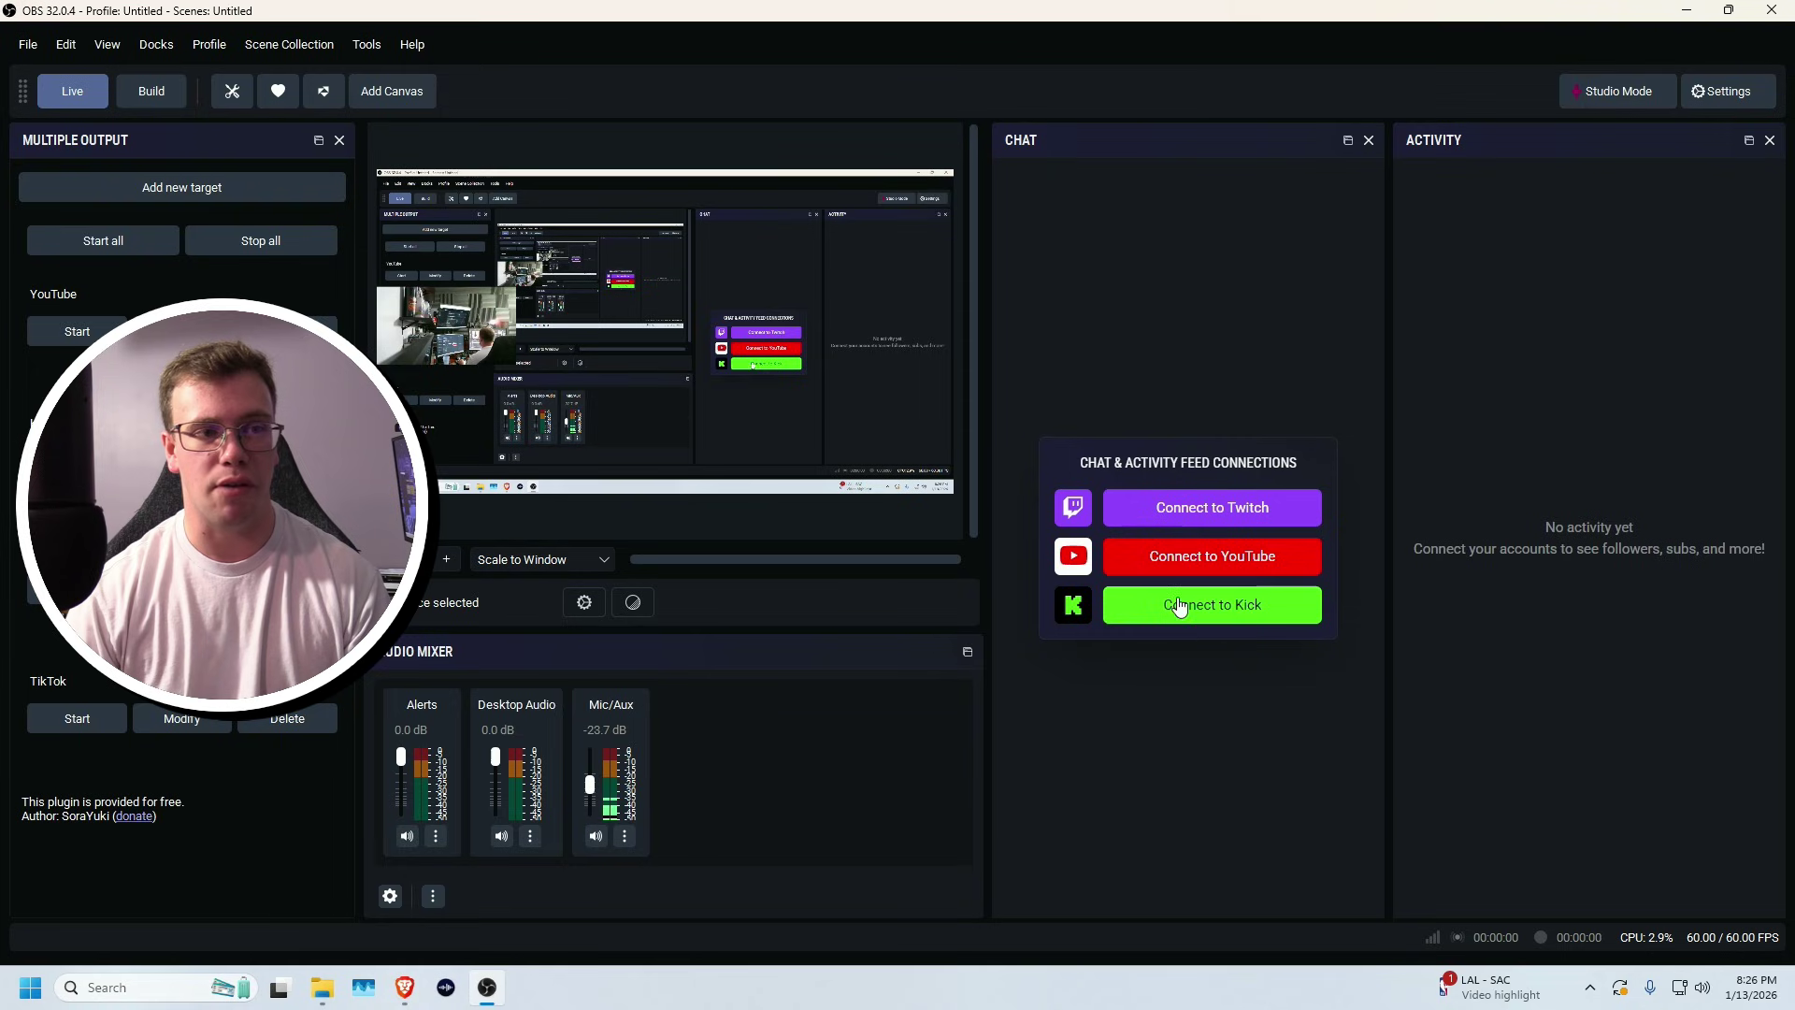
Connect a streaming account in the Chat dock and switch off Show Viewer Count in chat settings.
{"action": "left_click", "coordinate": [1212, 505]}
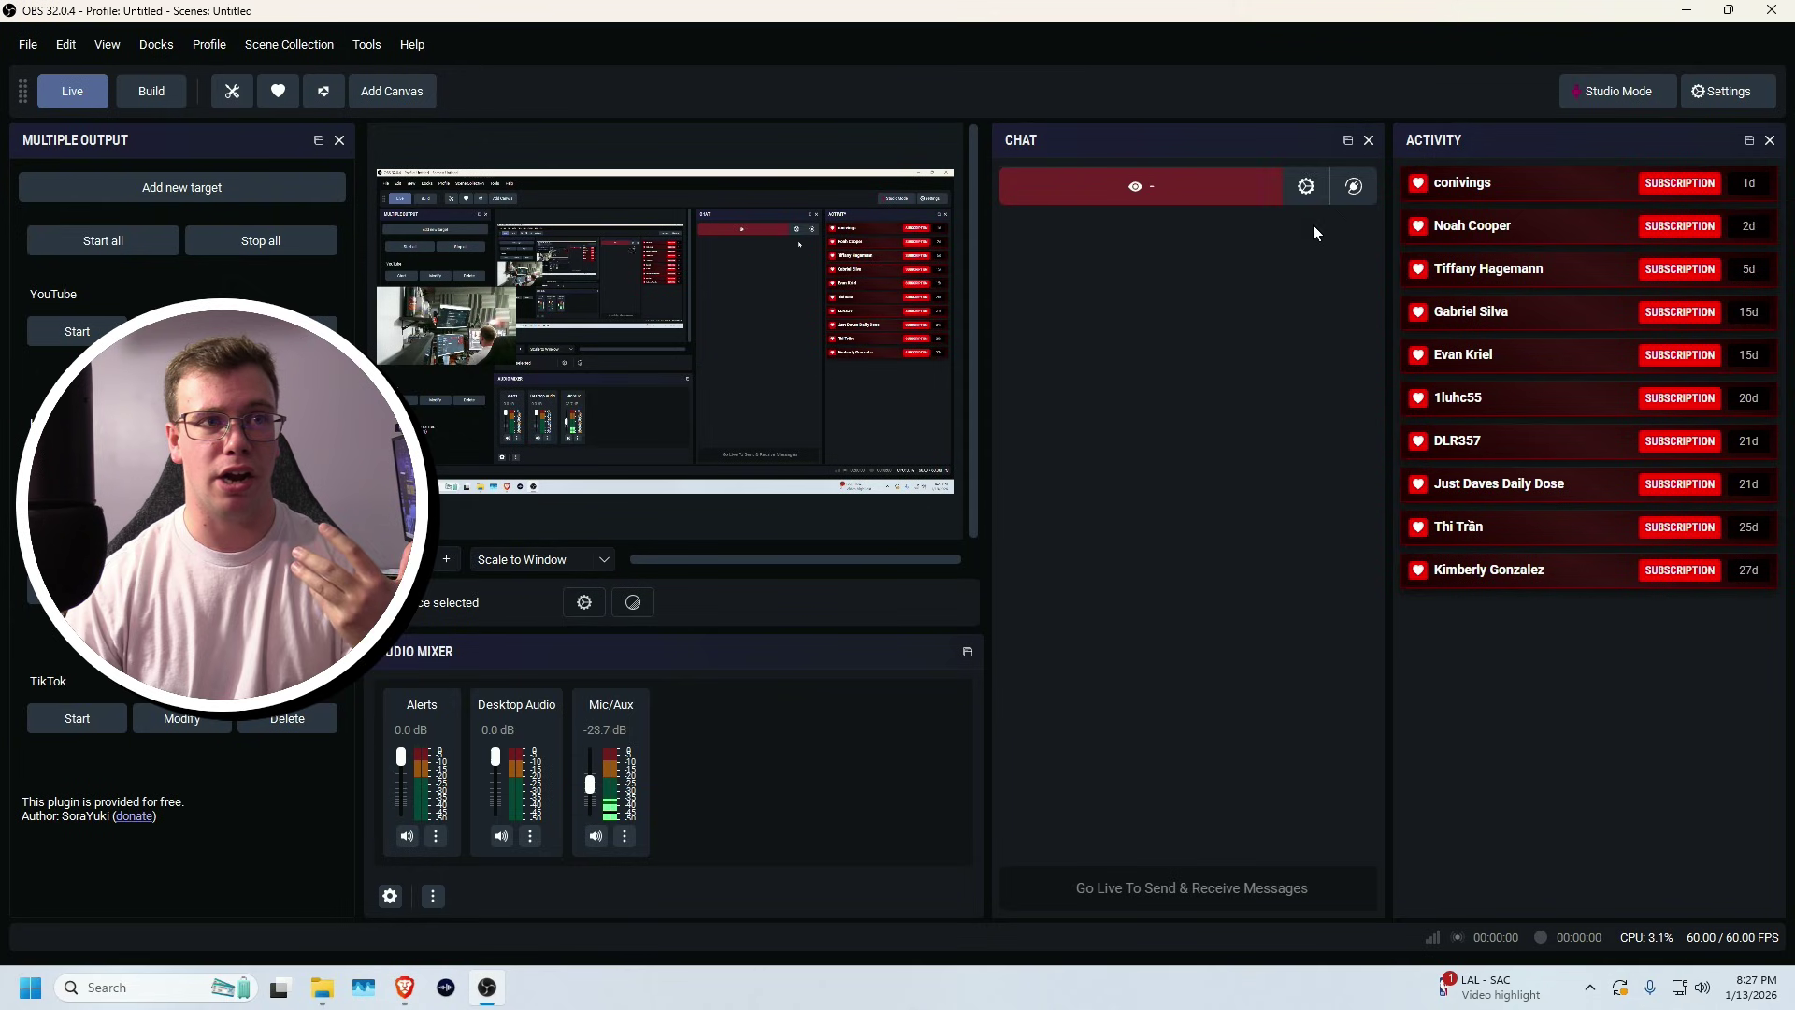
{"action": "left_click", "coordinate": [1309, 195]}
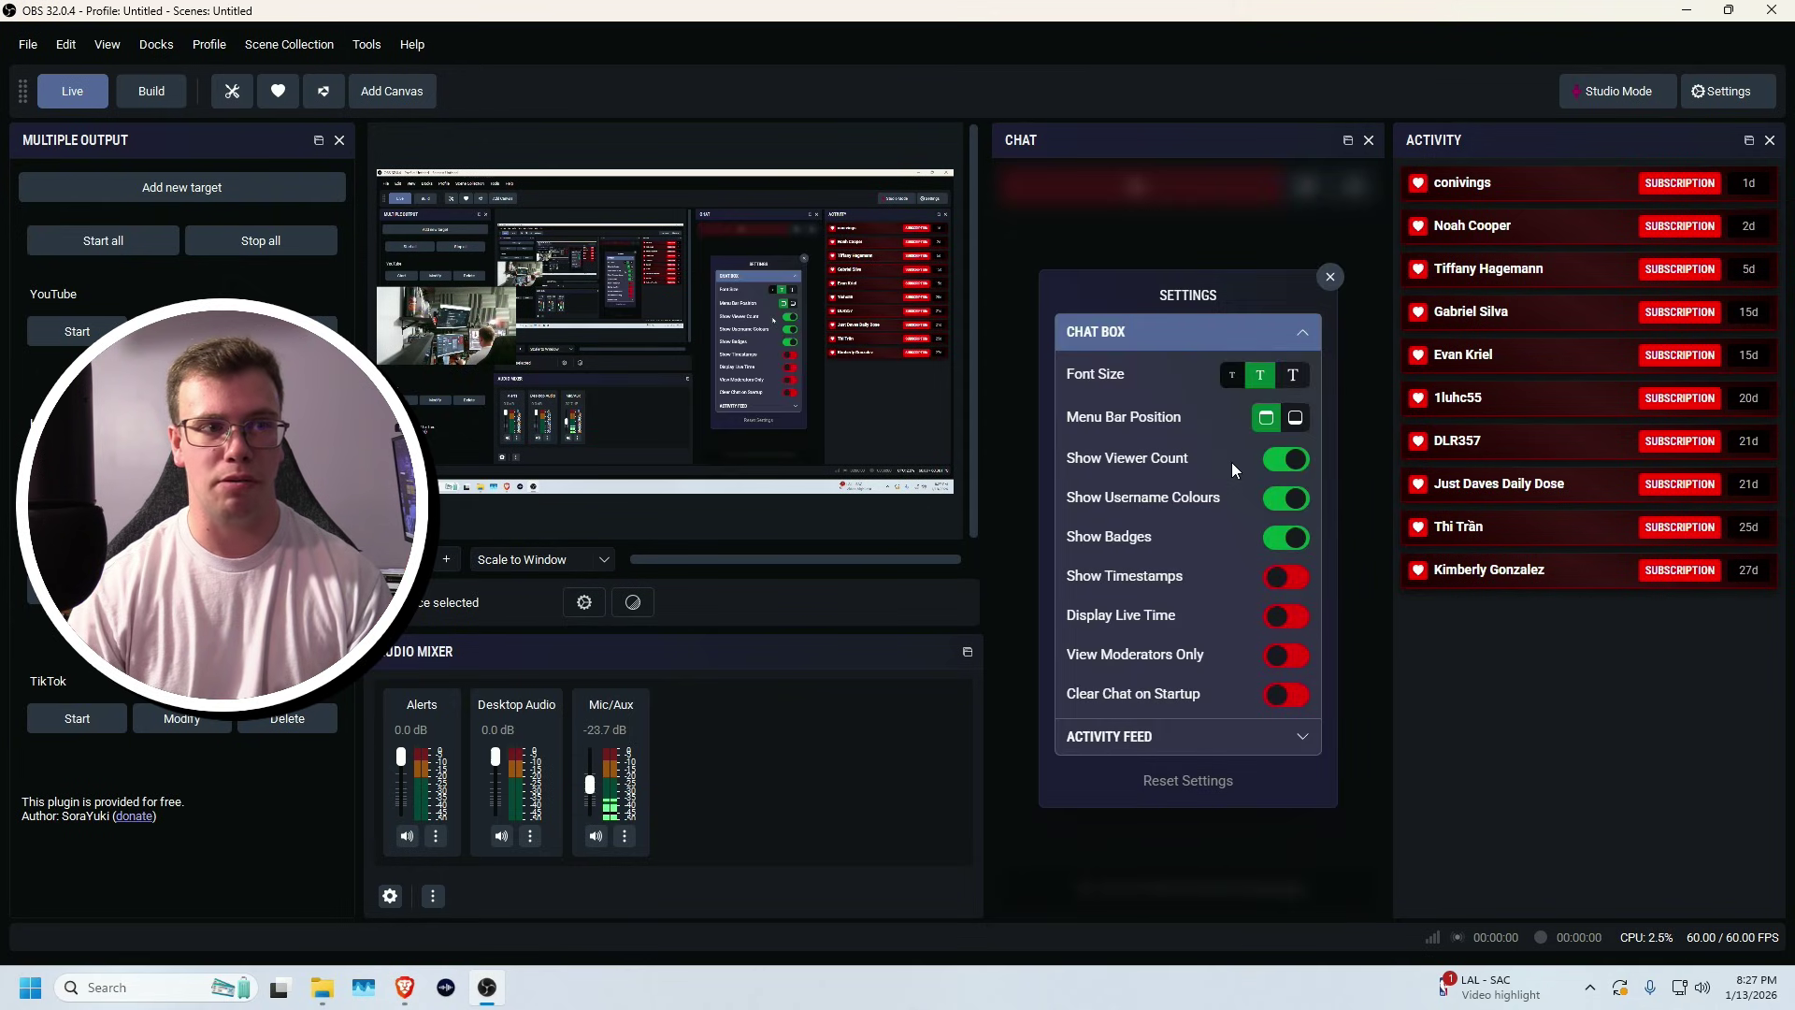
{"action": "left_click", "coordinate": [1281, 462]}
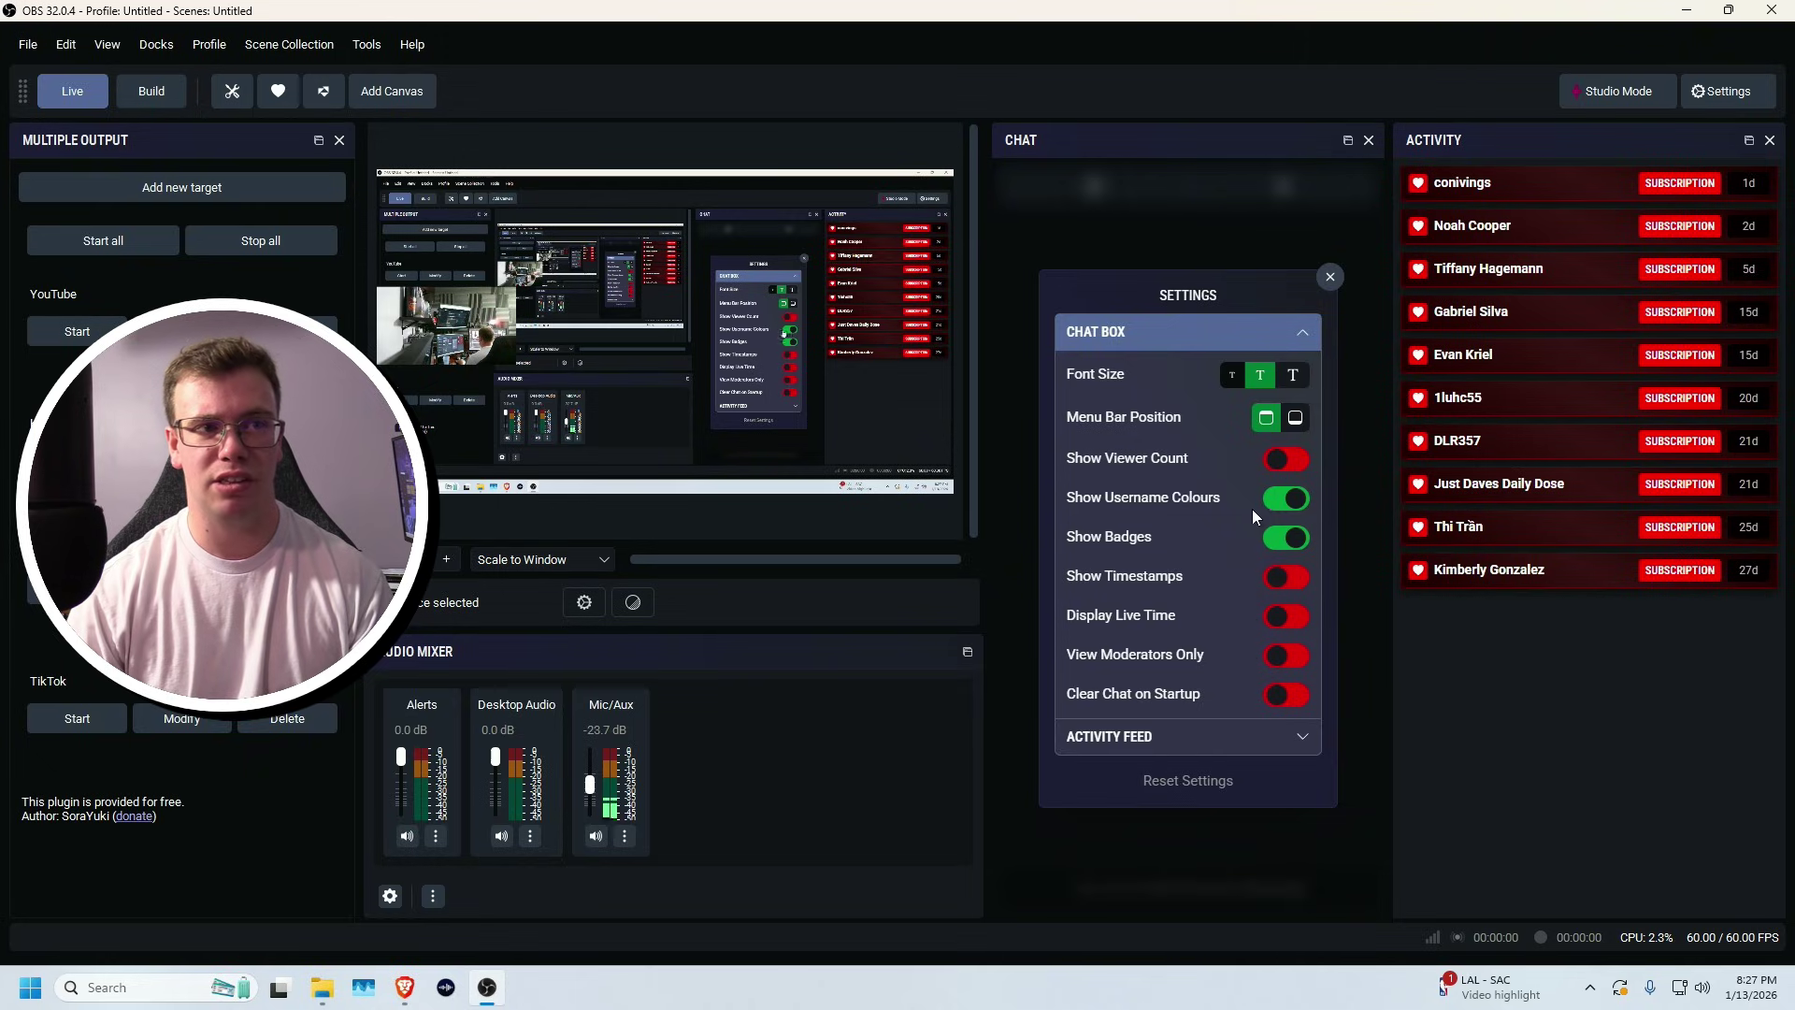
{"action": "left_click", "coordinate": [1330, 278]}
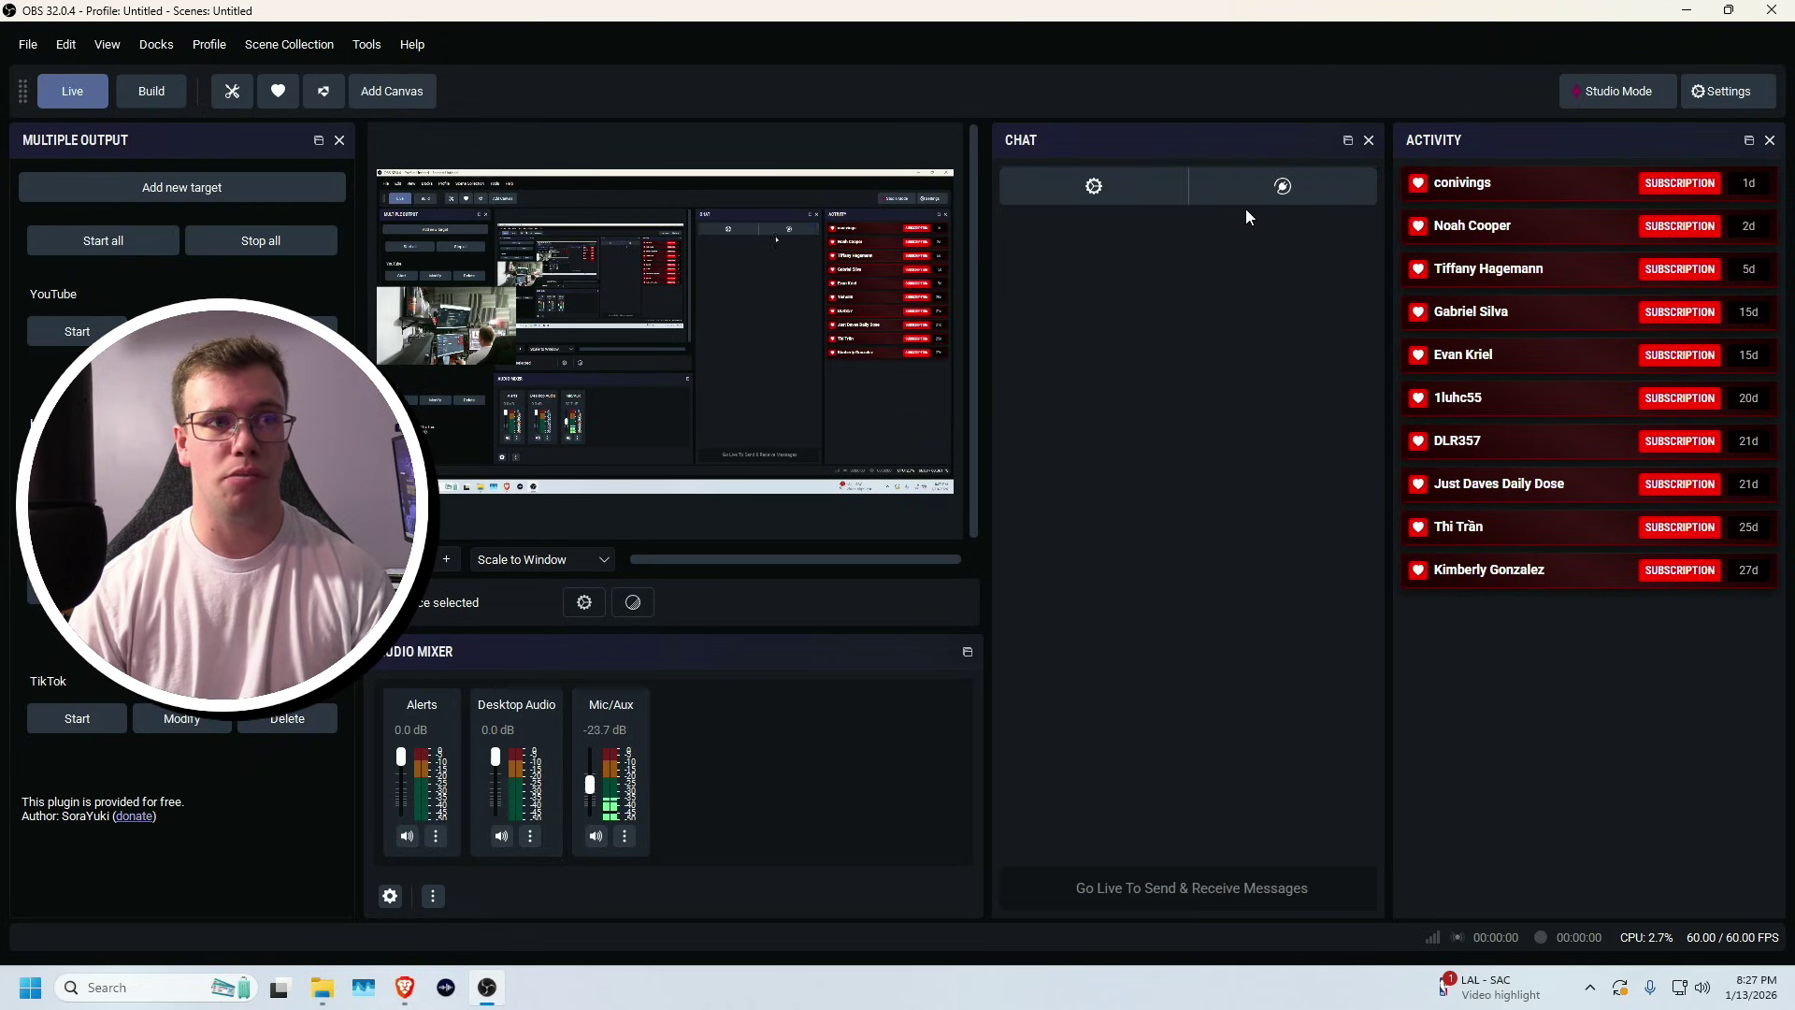
{"action": "left_click", "coordinate": [1273, 203]}
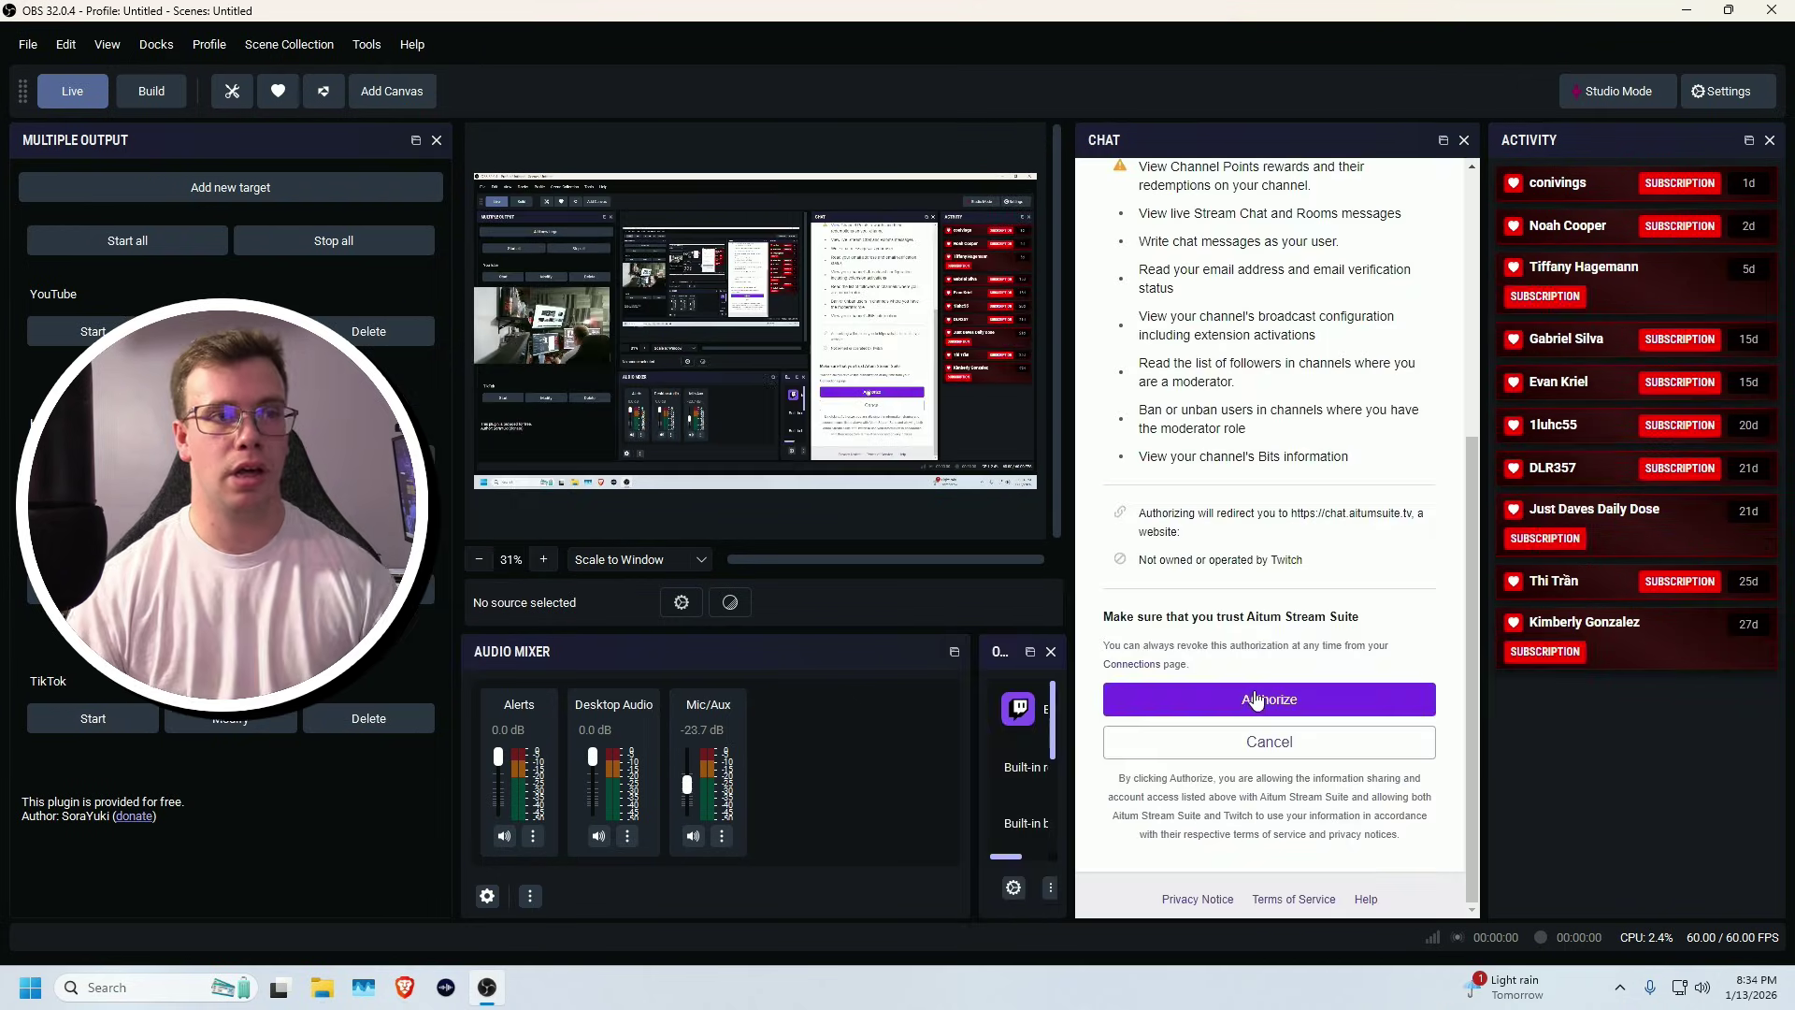
Authorize Aitum Stream Suite on Twitch, then connect and log in to the Kick account.
{"action": "left_click", "coordinate": [1279, 699]}
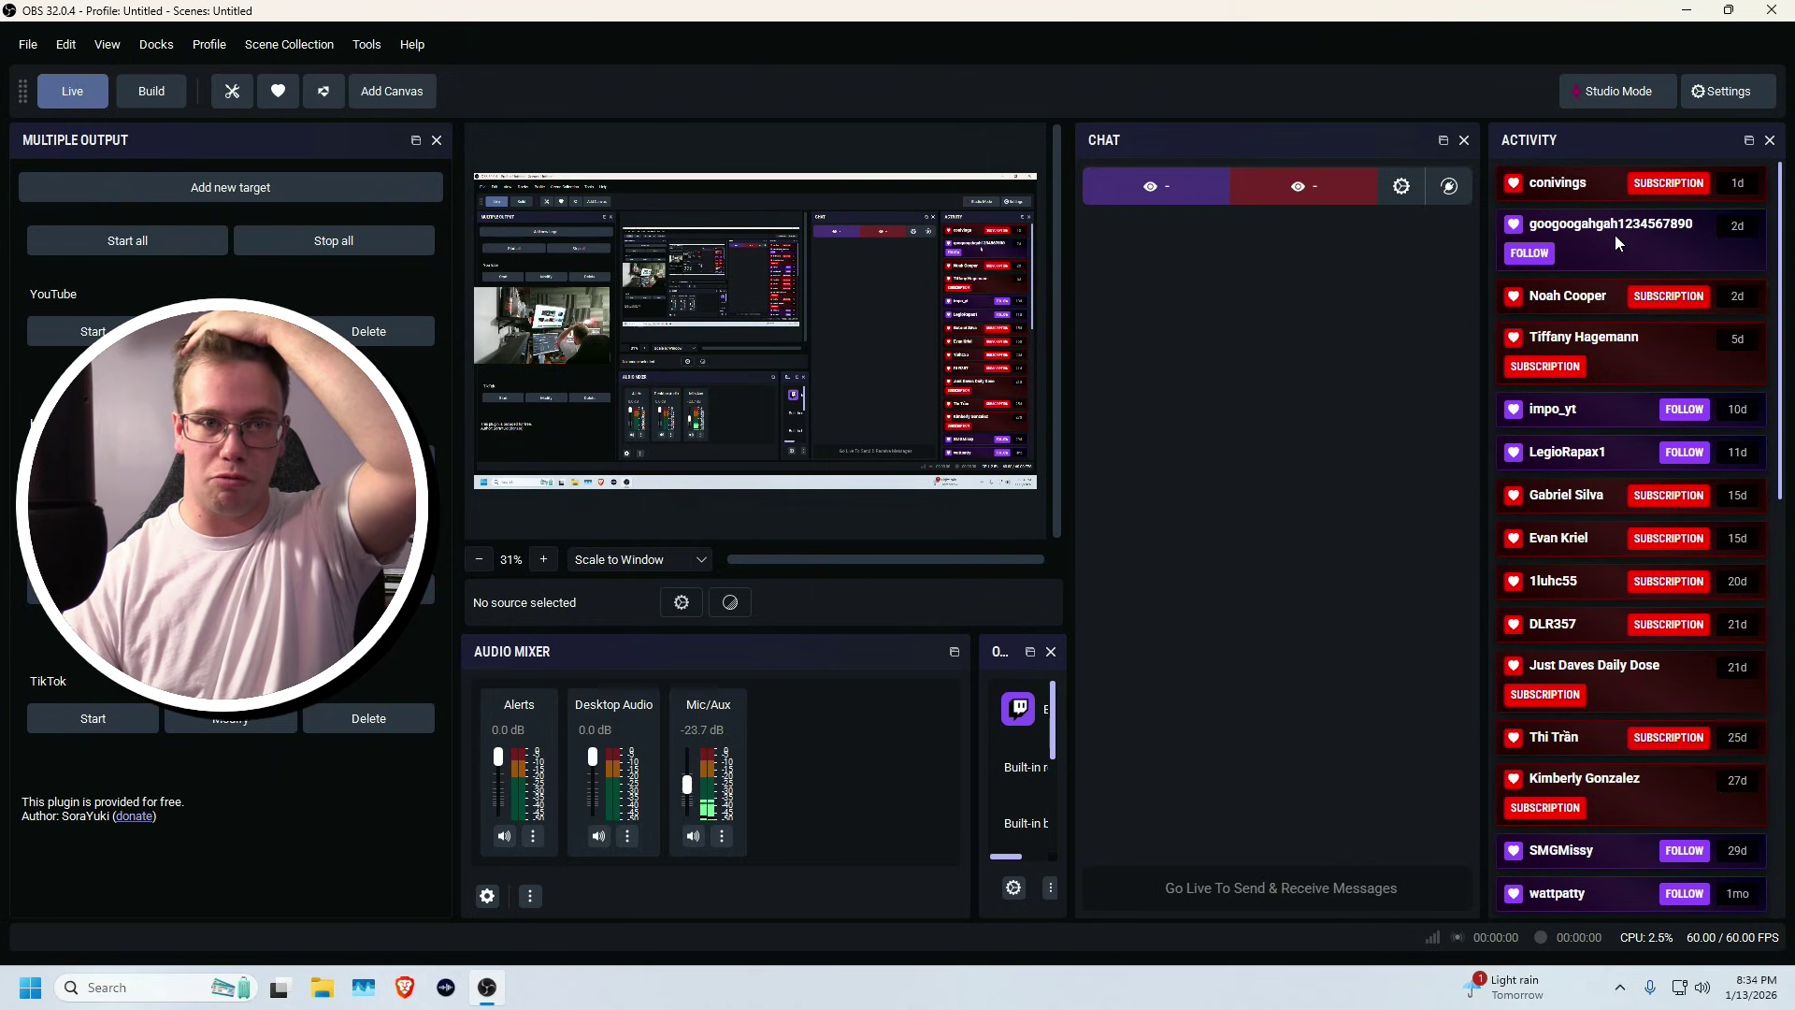
{"action": "left_click", "coordinate": [1449, 187]}
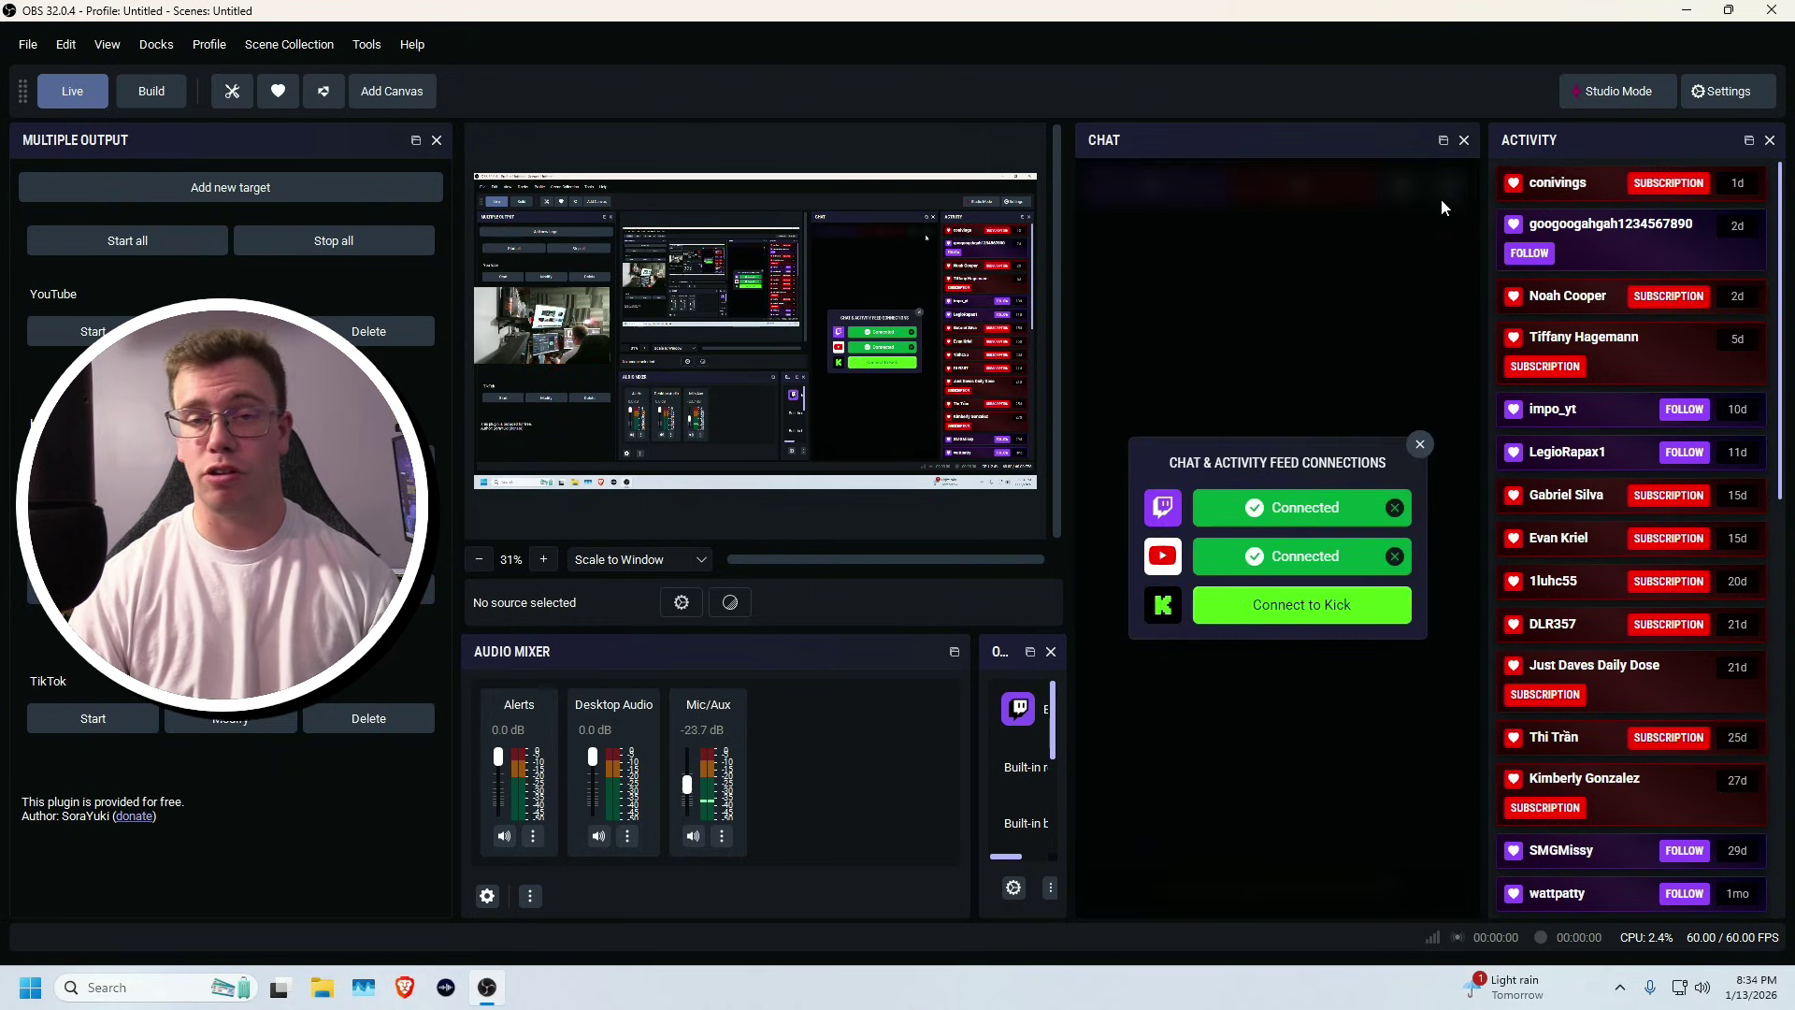
{"action": "left_click", "coordinate": [1278, 617]}
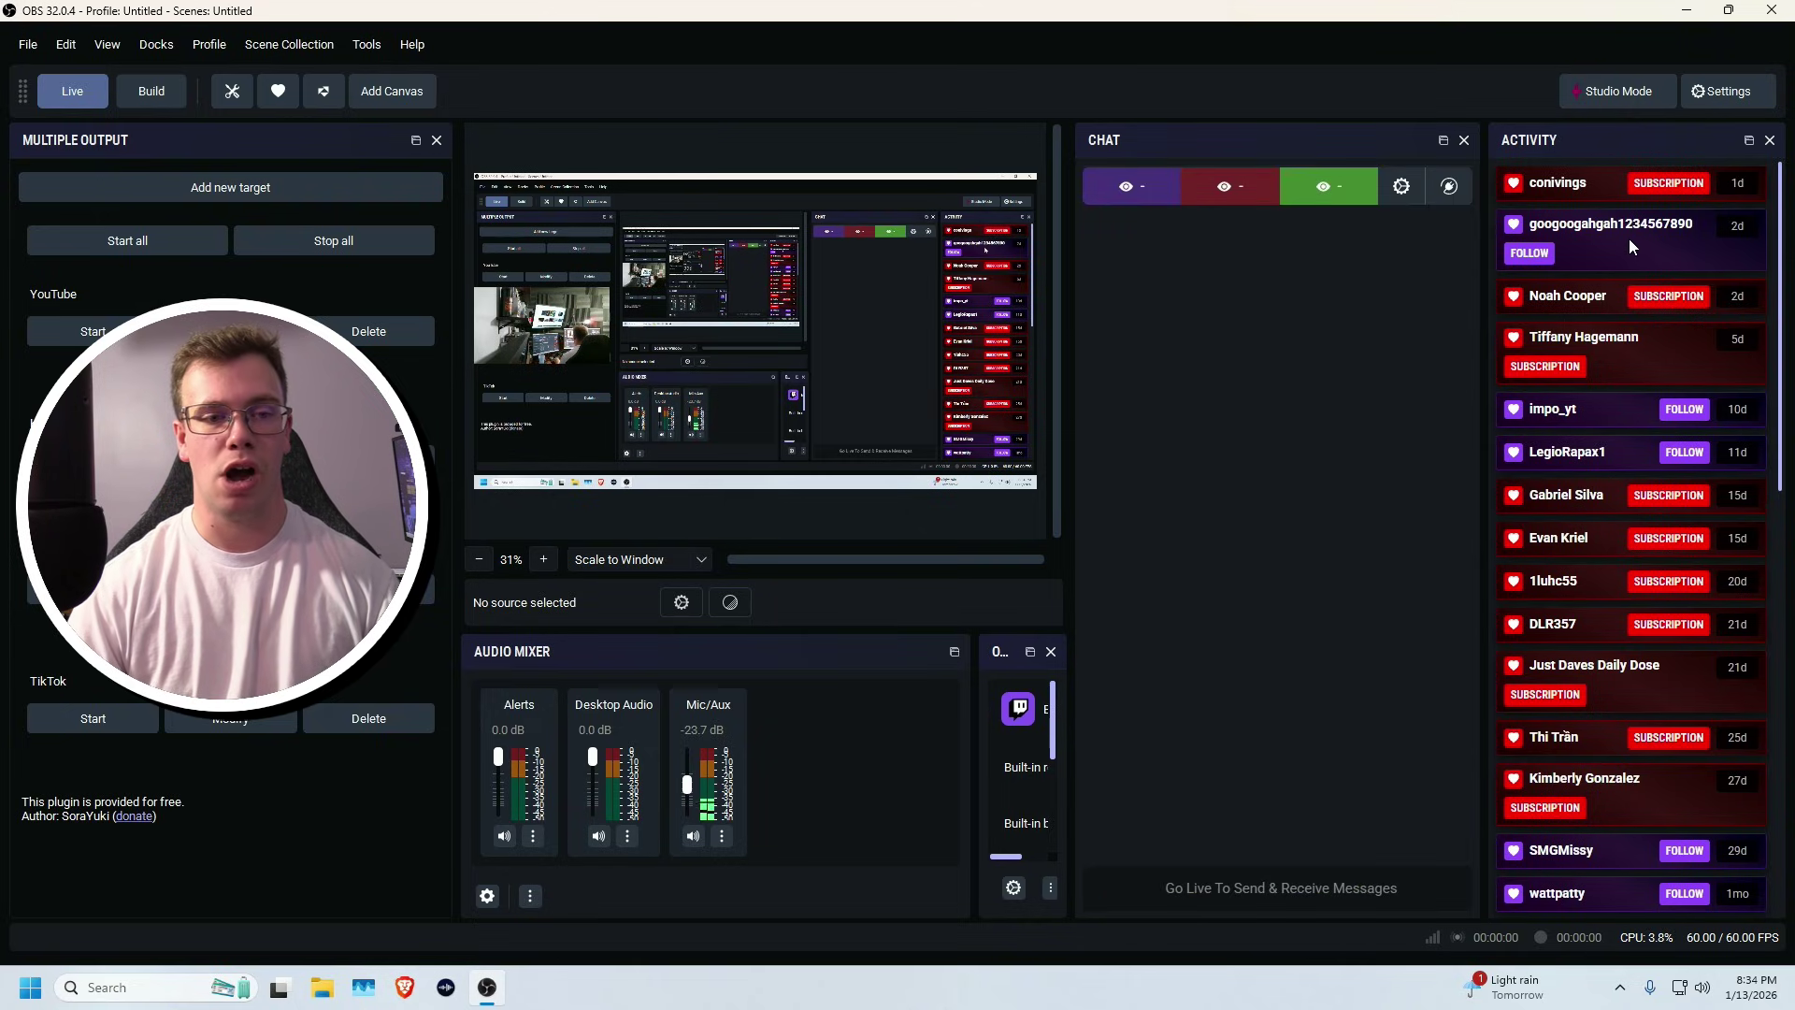
{"action": "scroll", "coordinate": [1629, 238], "scroll_direction": "down", "scroll_amount": 10}
{"action": "scroll", "coordinate": [1629, 239], "scroll_direction": "down", "scroll_amount": 2}
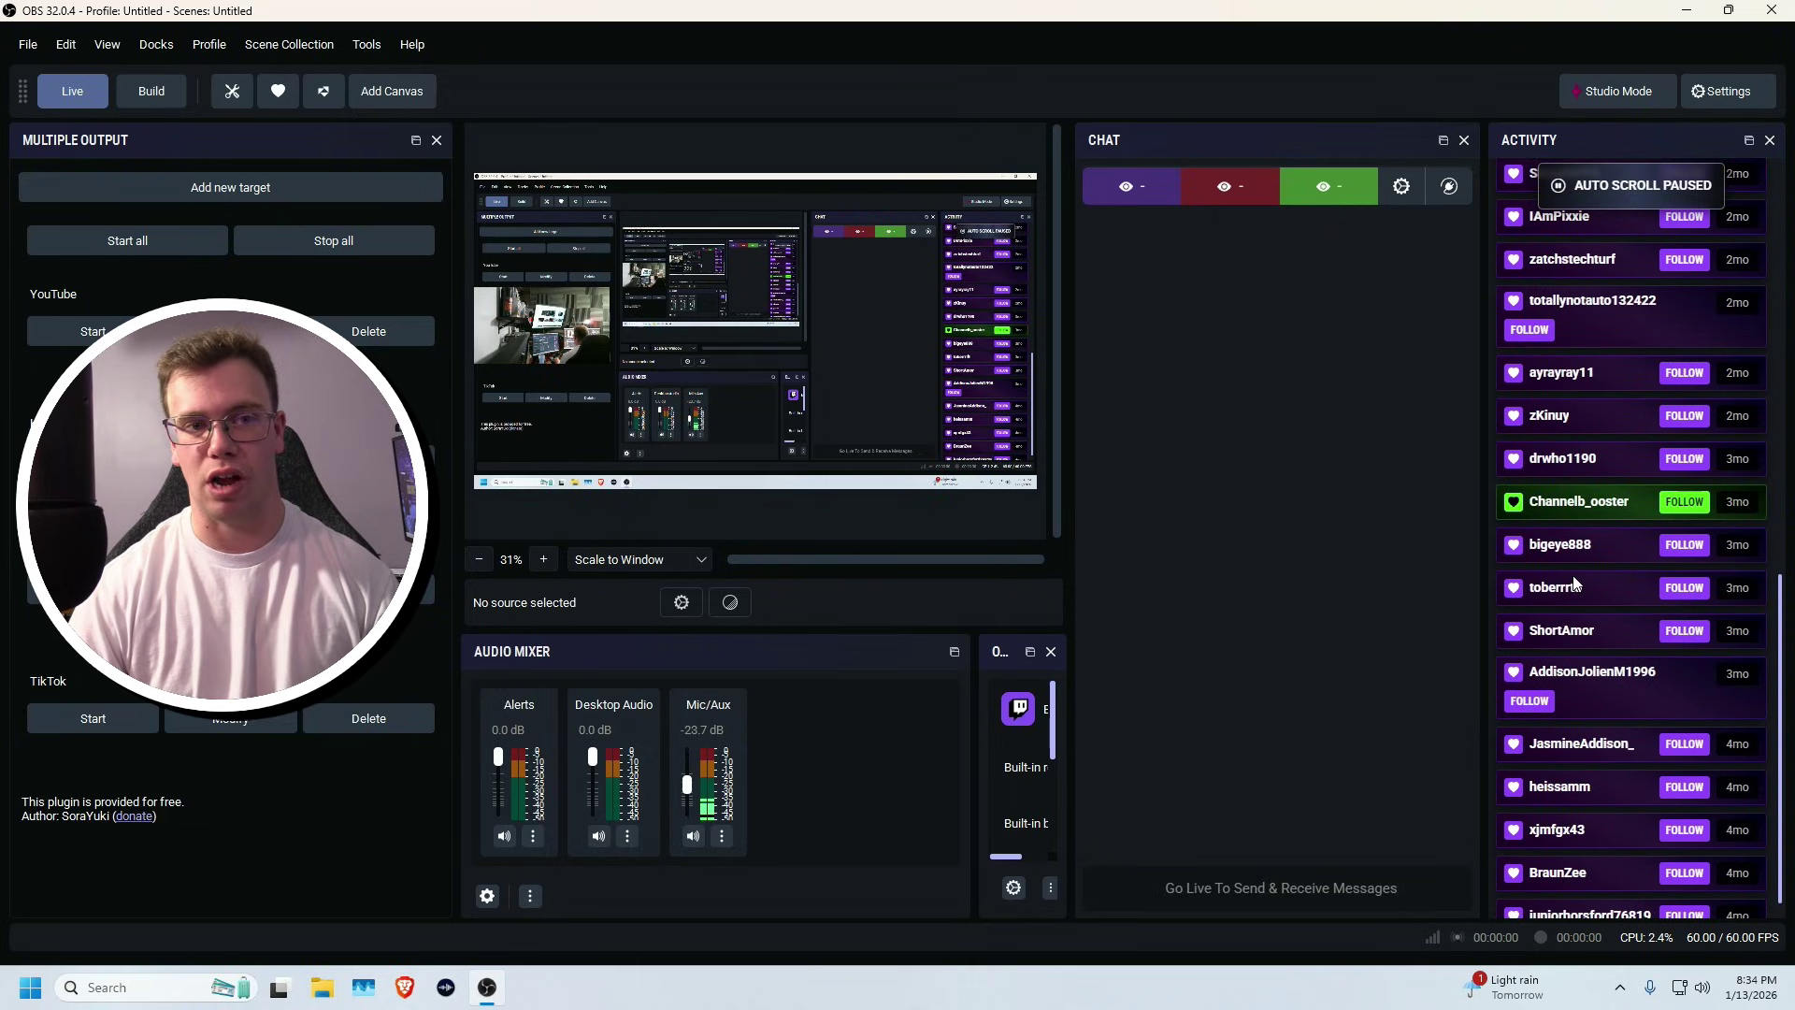
{"action": "scroll", "coordinate": [1574, 584], "scroll_direction": "up", "scroll_amount": 12}
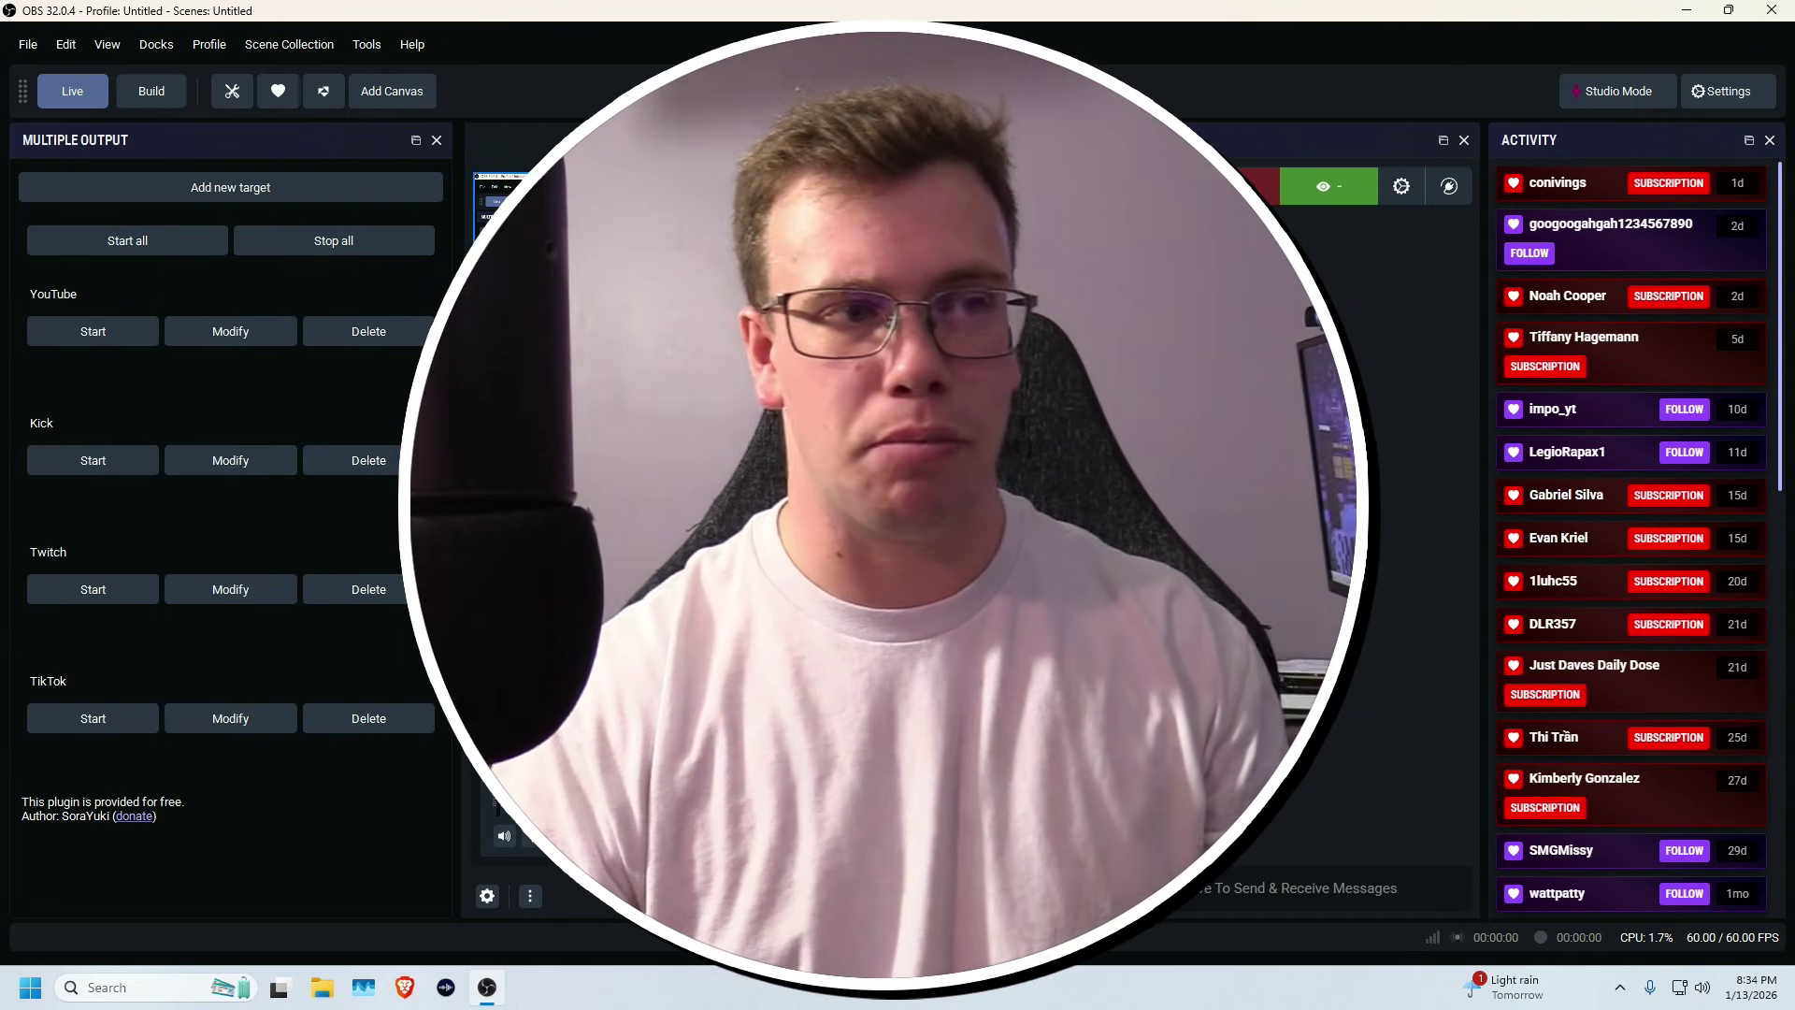
Tick Scenes and then Sources in the Docks menu to restore both docks.
{"action": "left_click", "coordinate": [154, 46]}
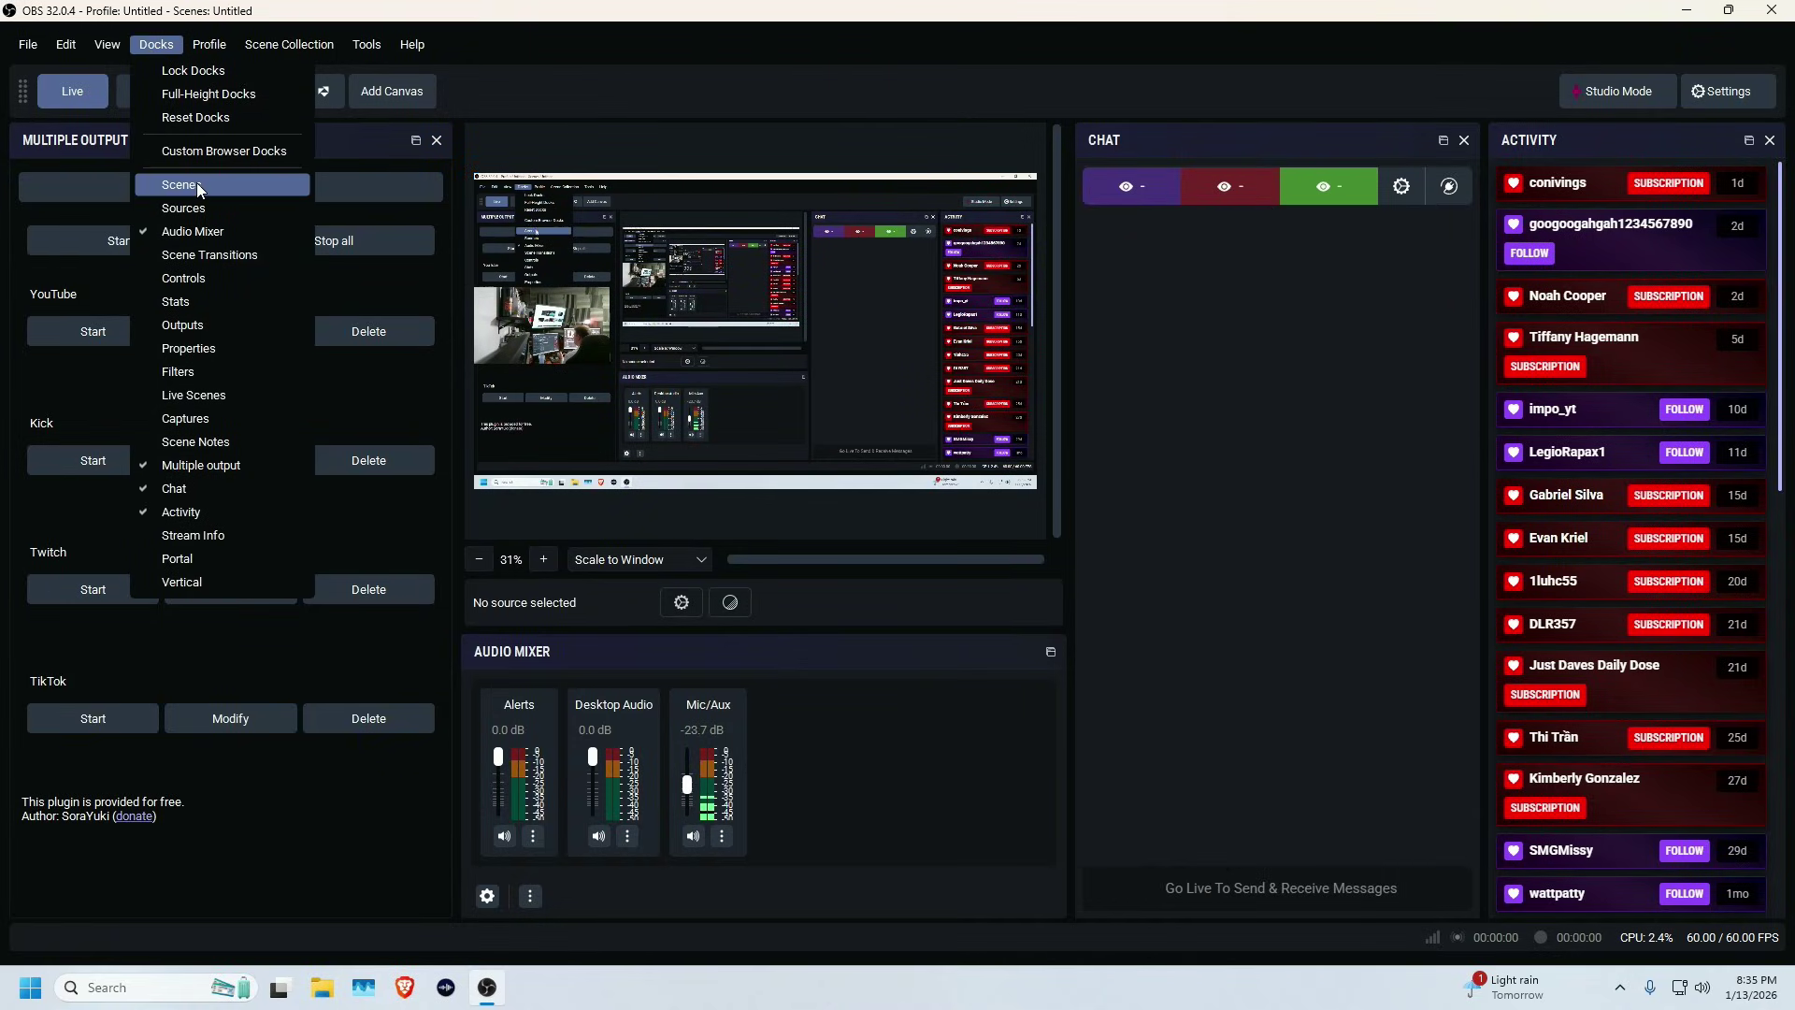
{"action": "left_click", "coordinate": [182, 185]}
{"action": "left_click", "coordinate": [156, 45]}
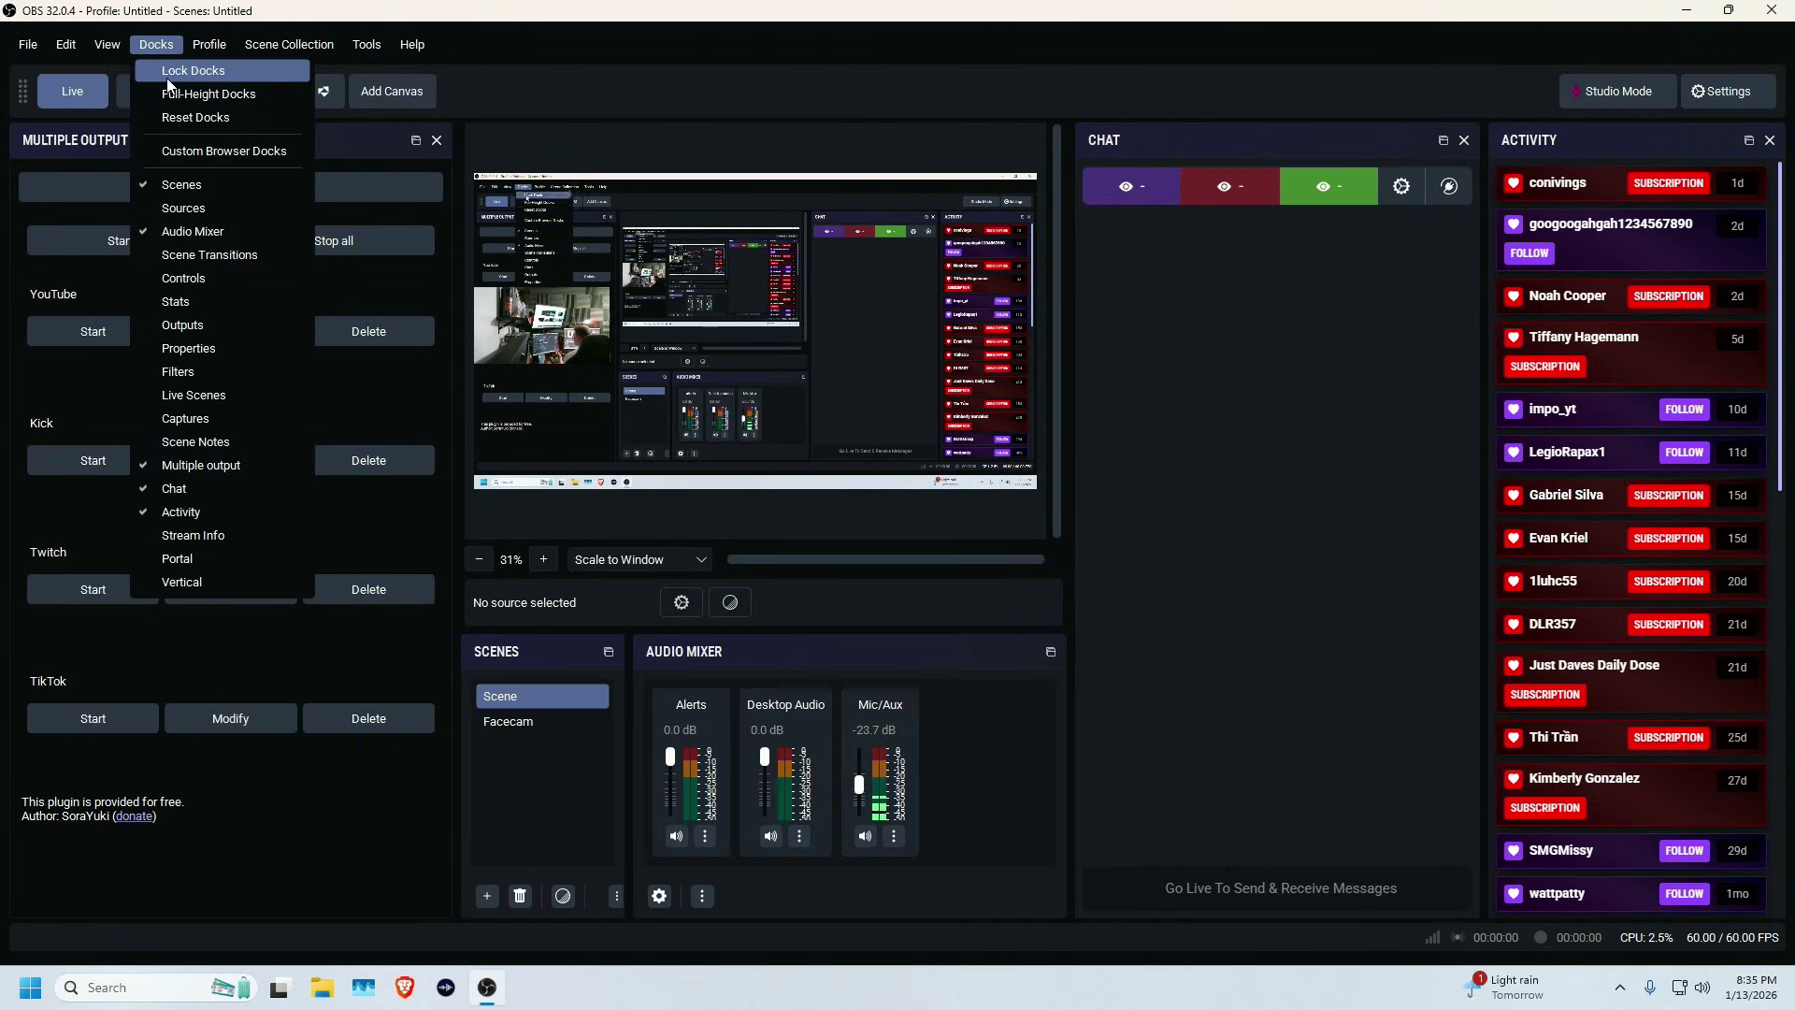
{"action": "left_click", "coordinate": [183, 209]}
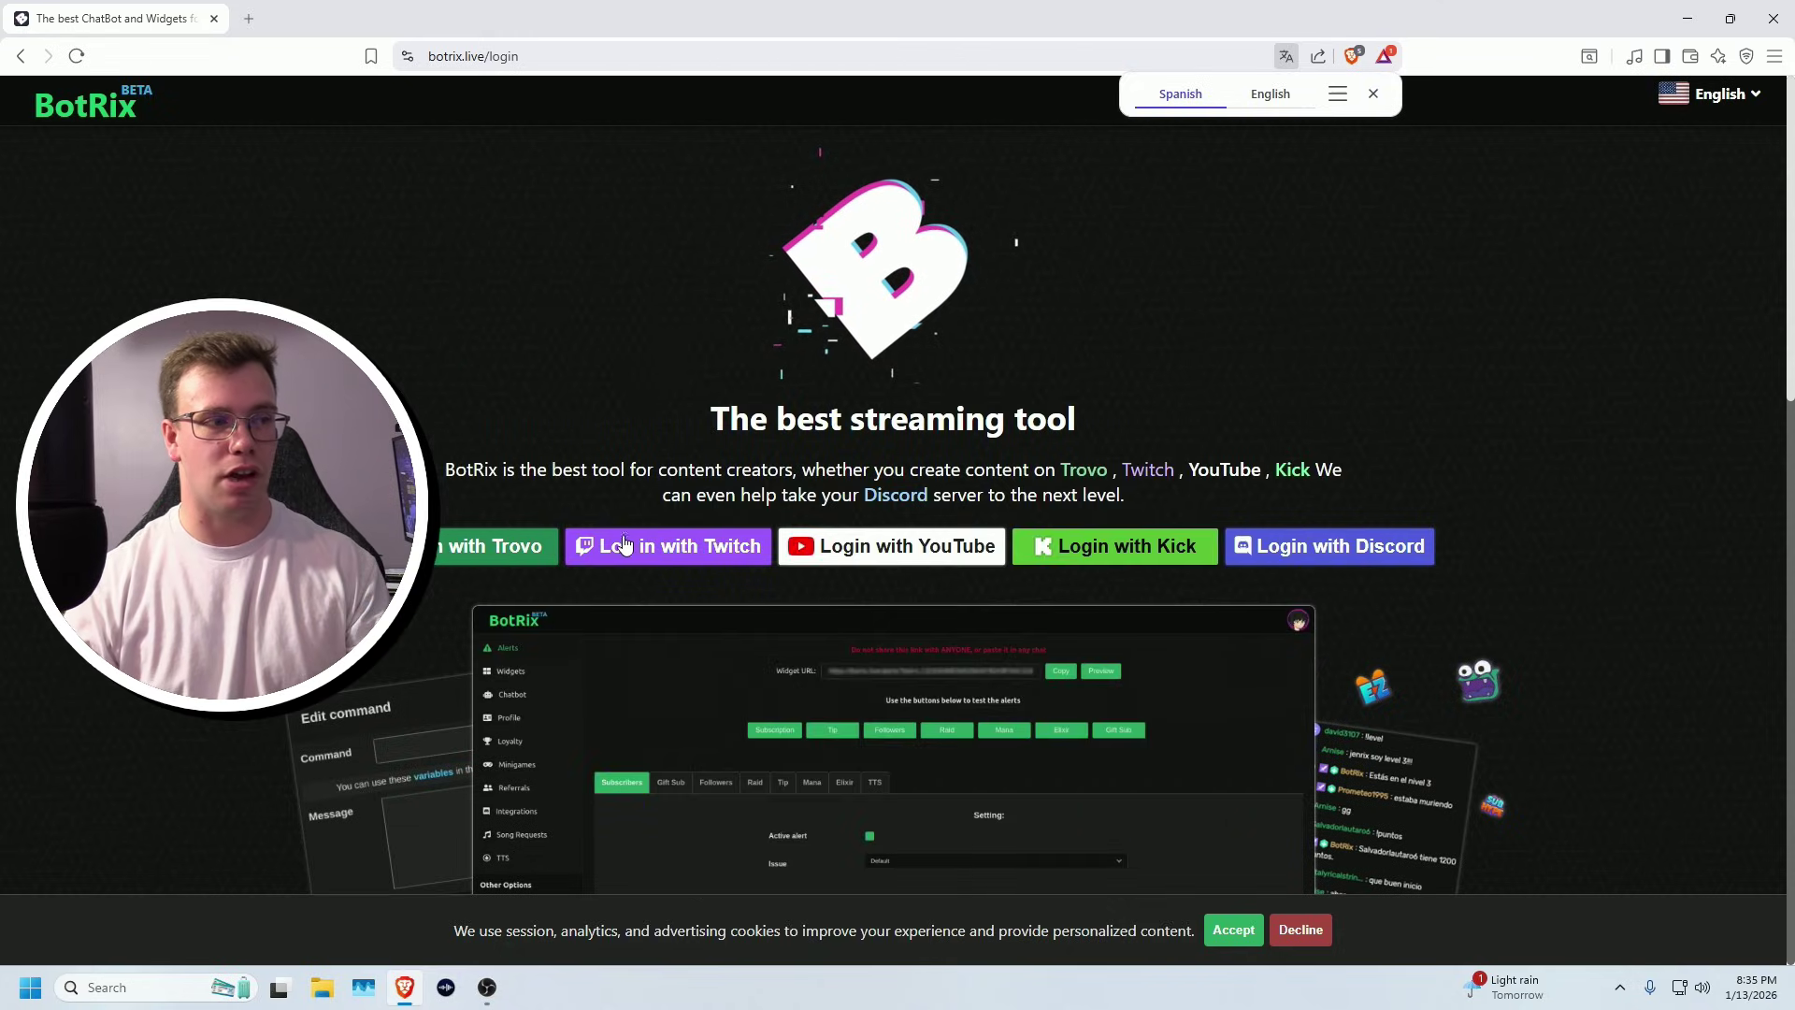
Sign in to BotRix with Twitch and open Alerts, dismissing the Premium popup.
{"action": "left_click", "coordinate": [625, 547]}
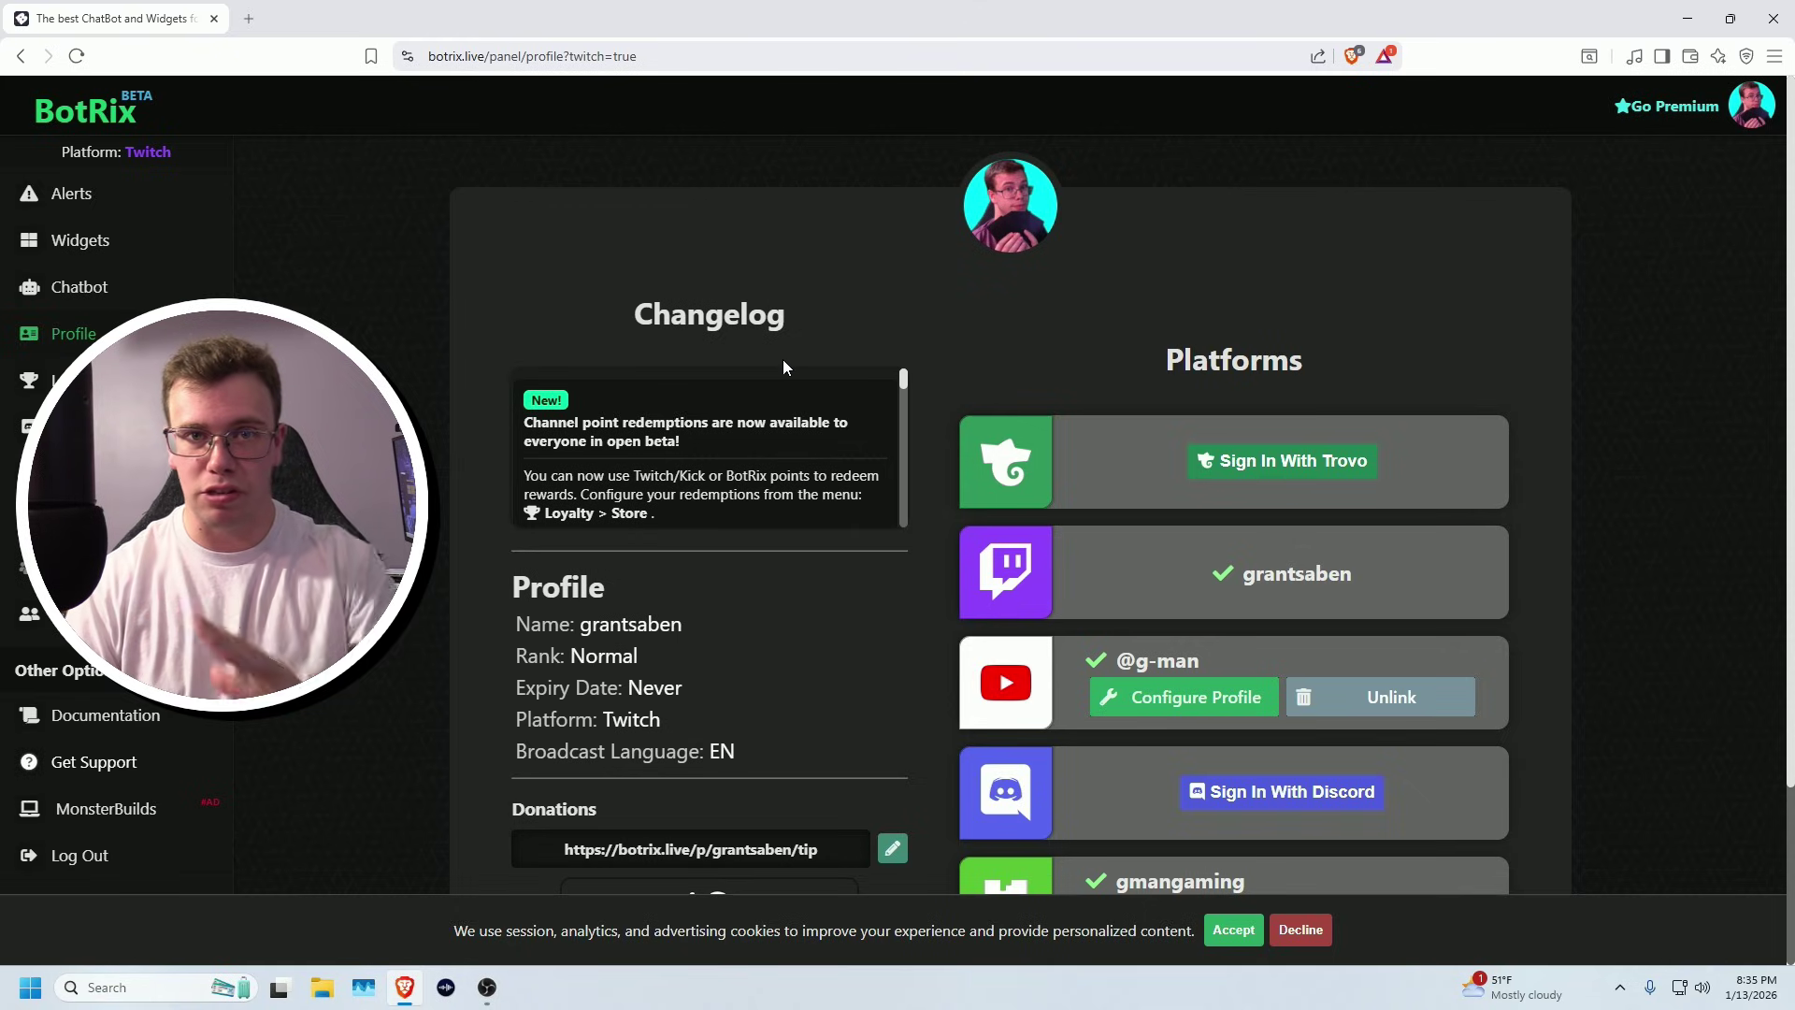
{"action": "scroll", "coordinate": [790, 352], "scroll_direction": "down", "scroll_amount": 2}
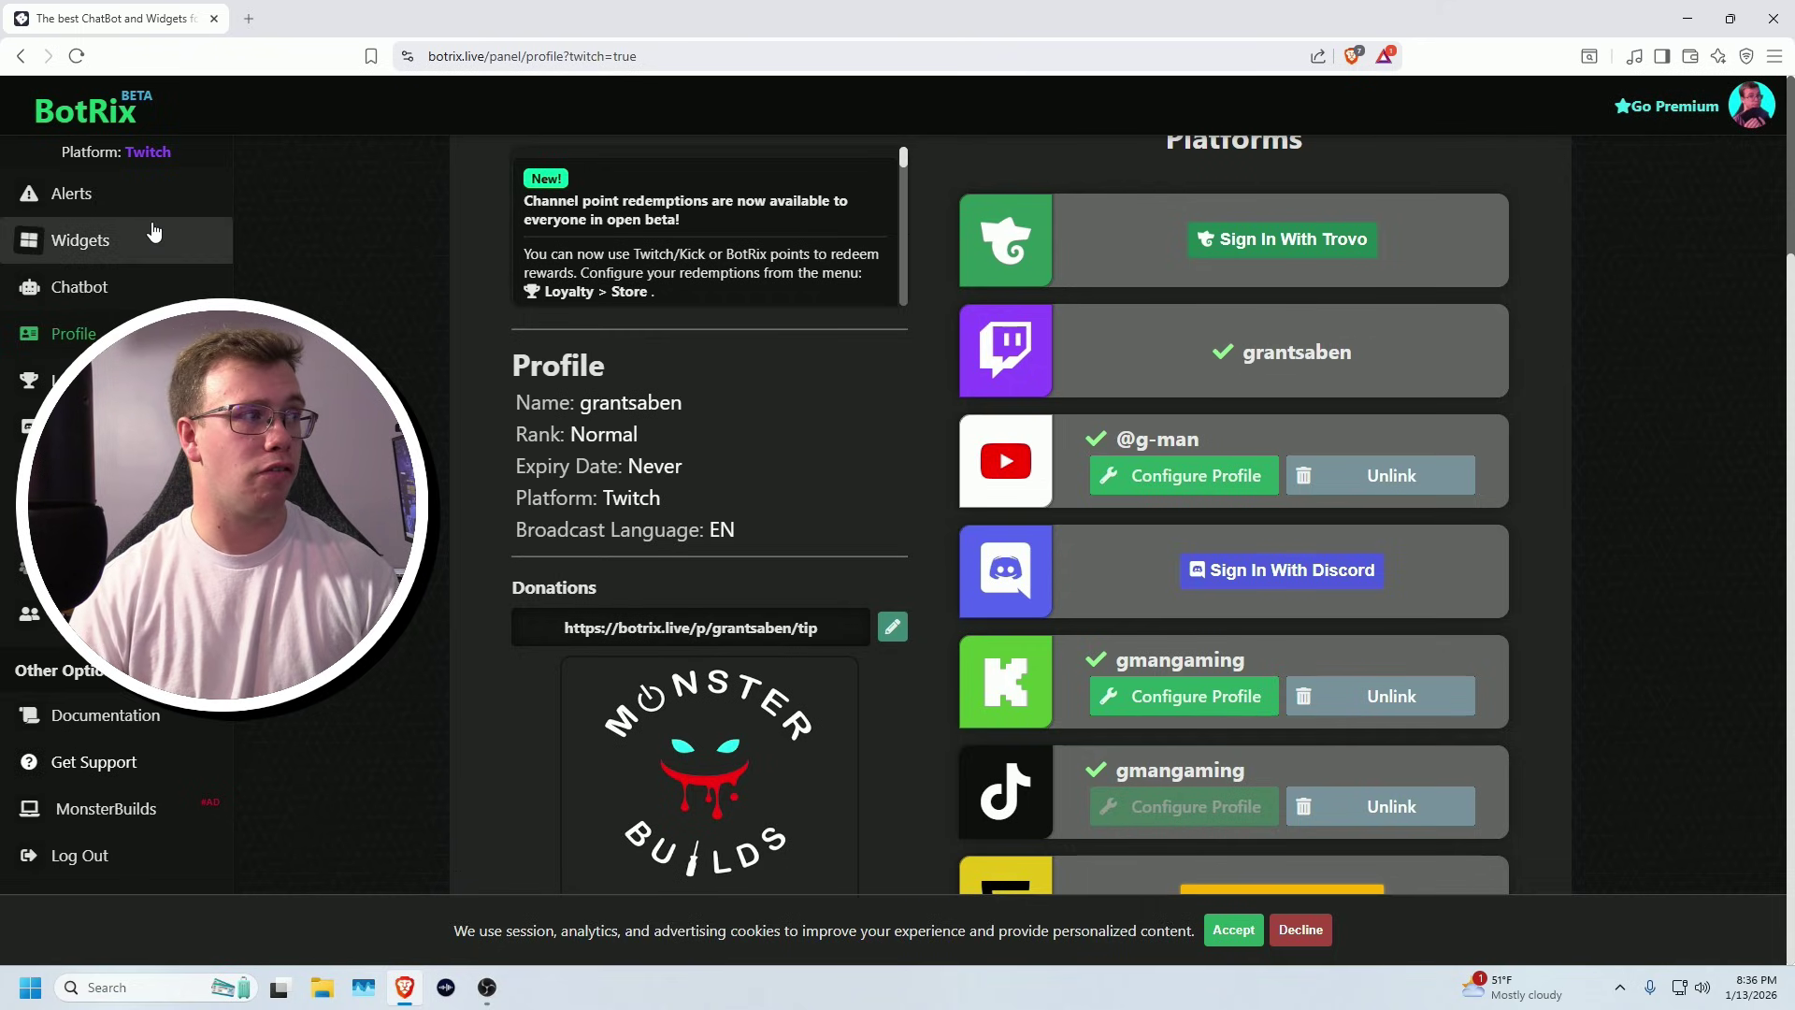
{"action": "left_click", "coordinate": [128, 207]}
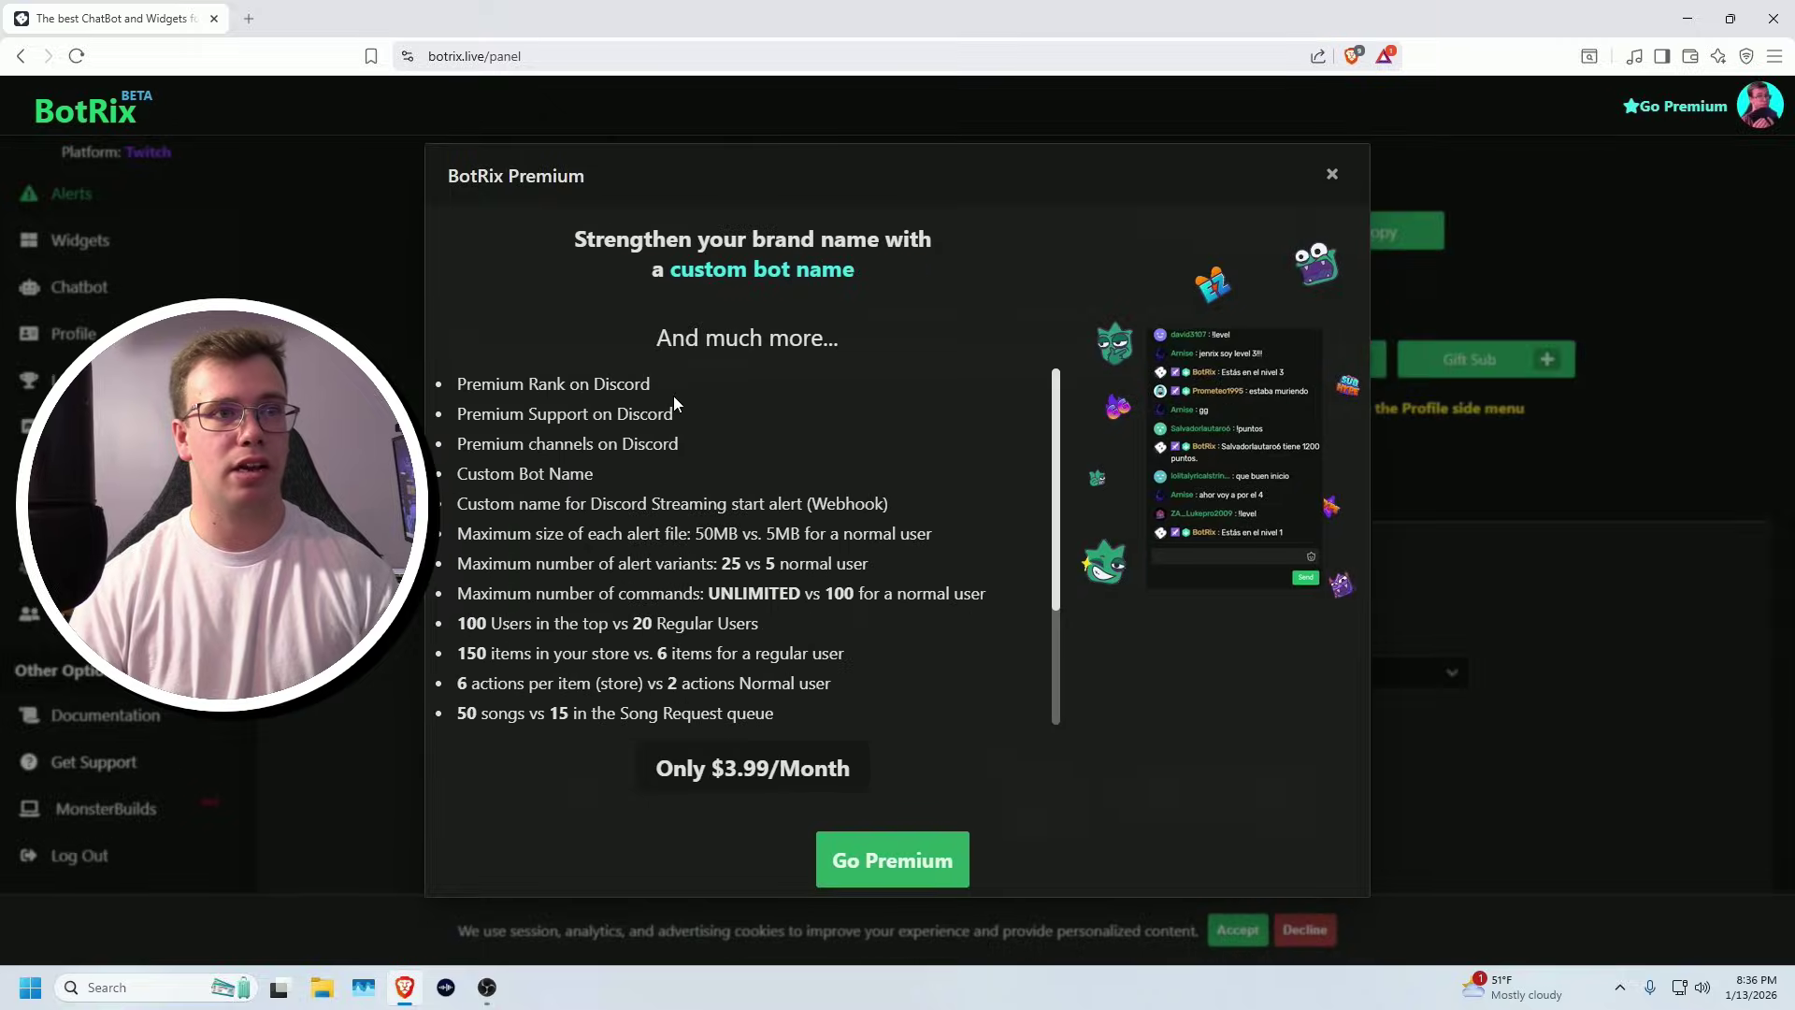
{"action": "left_click", "coordinate": [1330, 174]}
Scroll through the Subscription alert settings, then return to the Profile page.
{"action": "scroll", "coordinate": [608, 339], "scroll_direction": "down", "scroll_amount": 15}
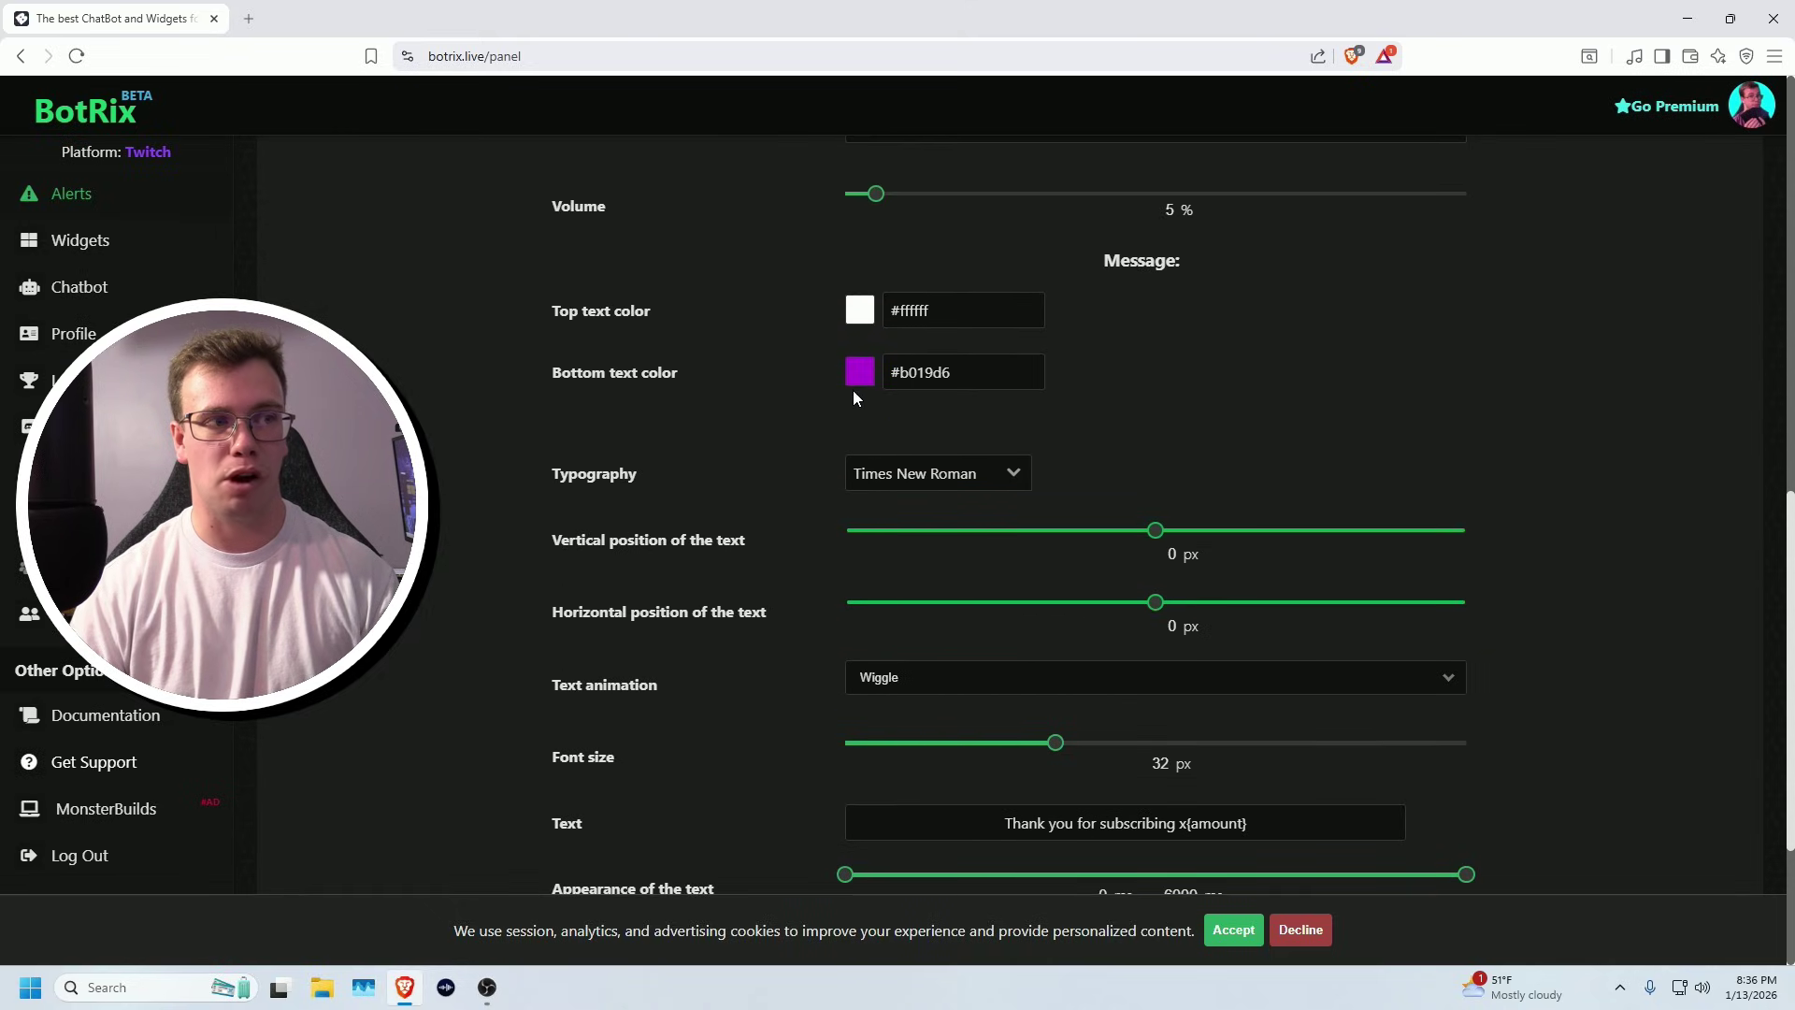
{"action": "scroll", "coordinate": [818, 370], "scroll_direction": "up", "scroll_amount": 6}
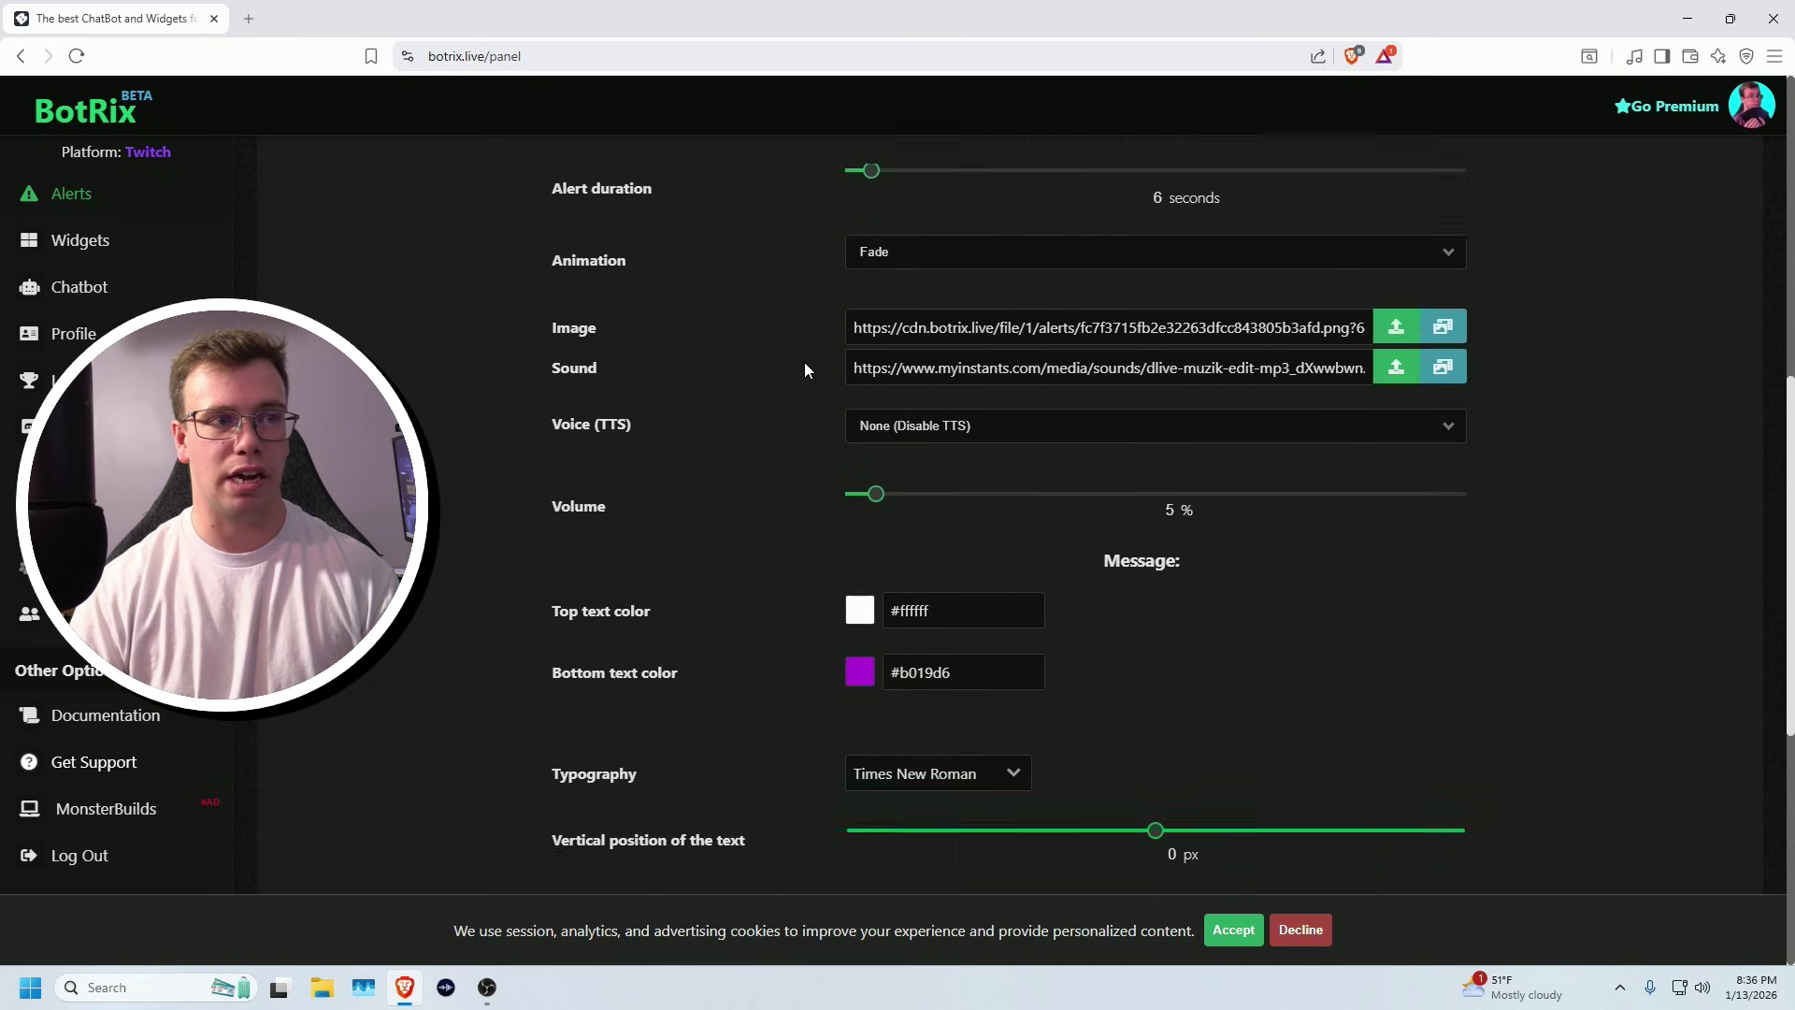
{"action": "scroll", "coordinate": [775, 379], "scroll_direction": "up", "scroll_amount": 2}
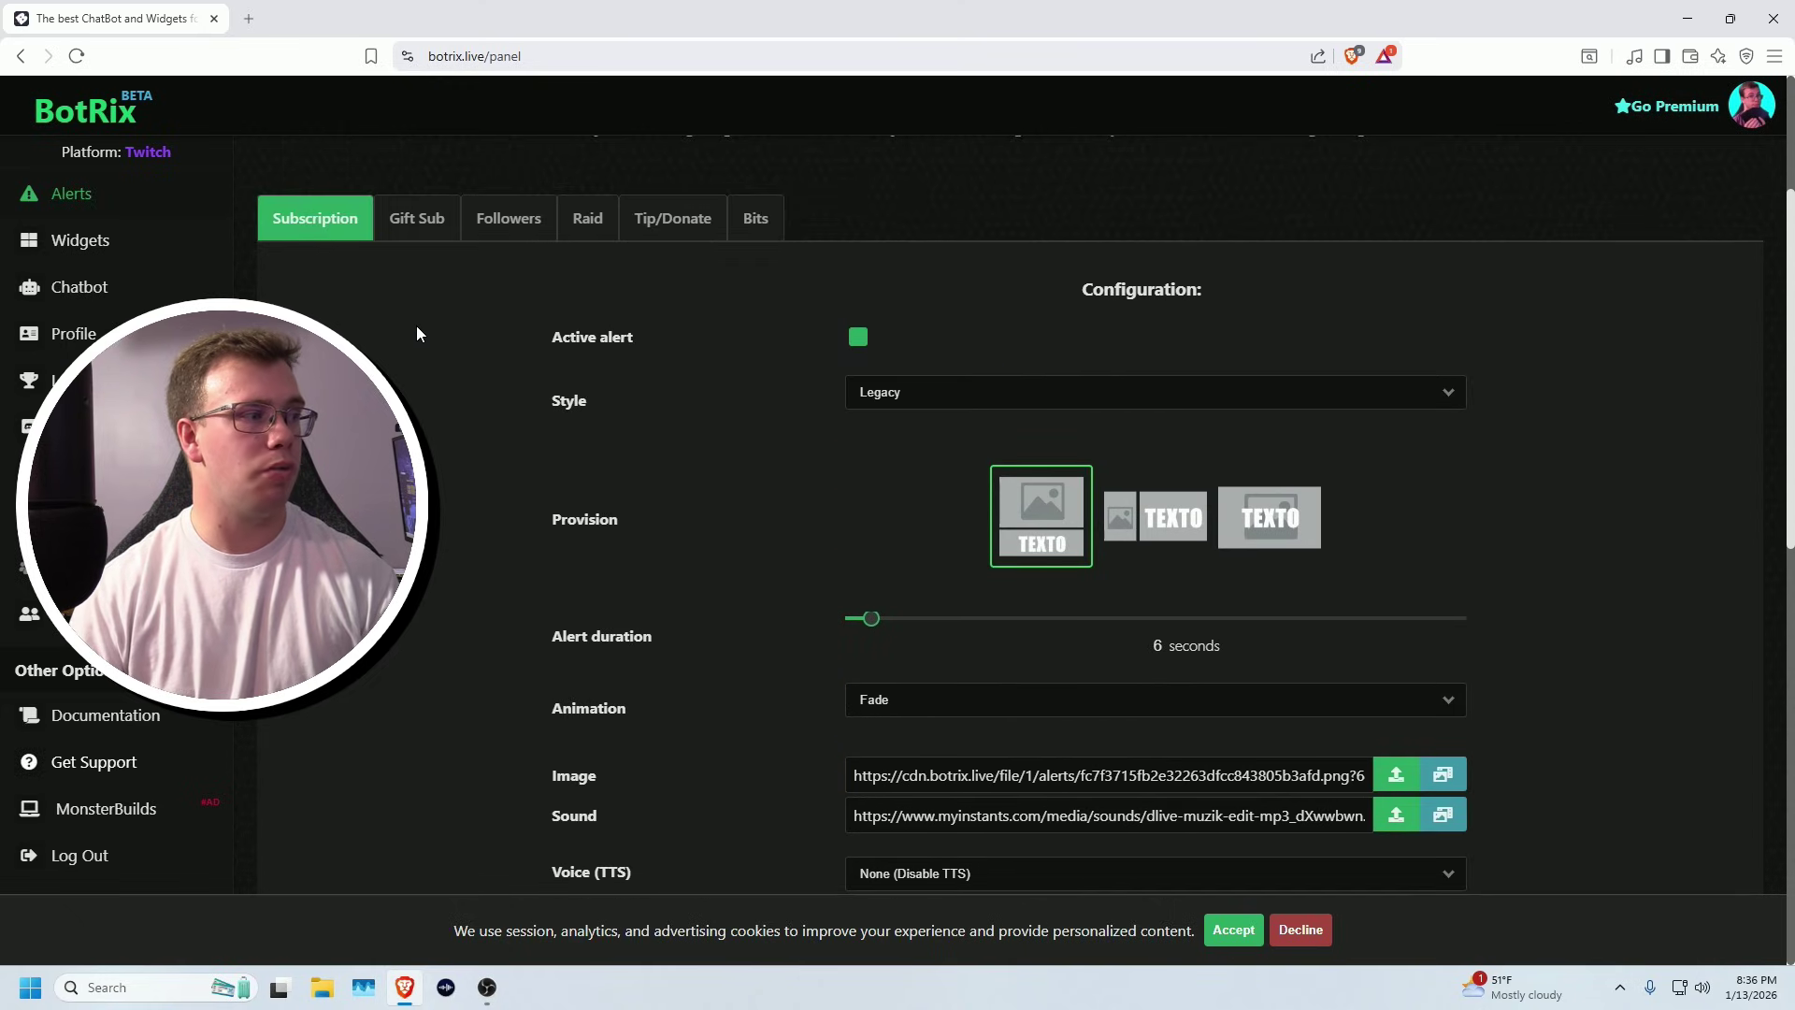
{"action": "left_click", "coordinate": [144, 350]}
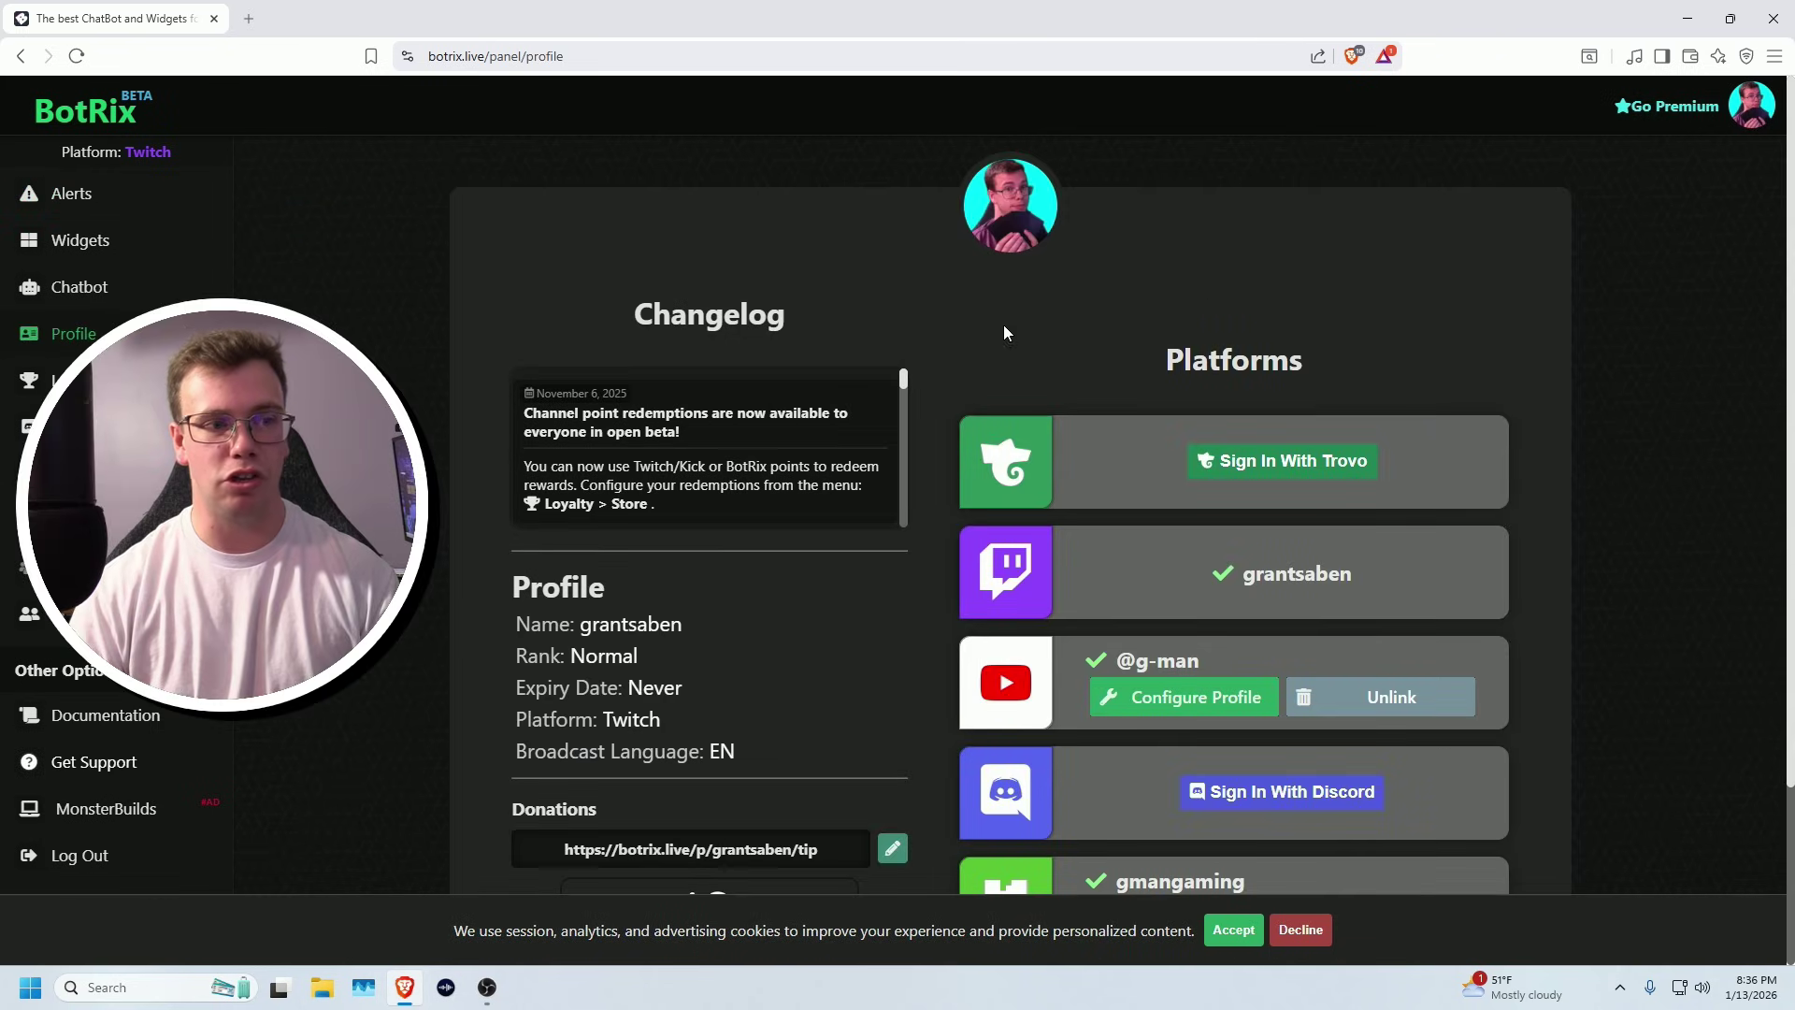
Make YouTube the active BotRix platform and scroll through its alert settings.
{"action": "scroll", "coordinate": [1115, 318], "scroll_direction": "down", "scroll_amount": 2}
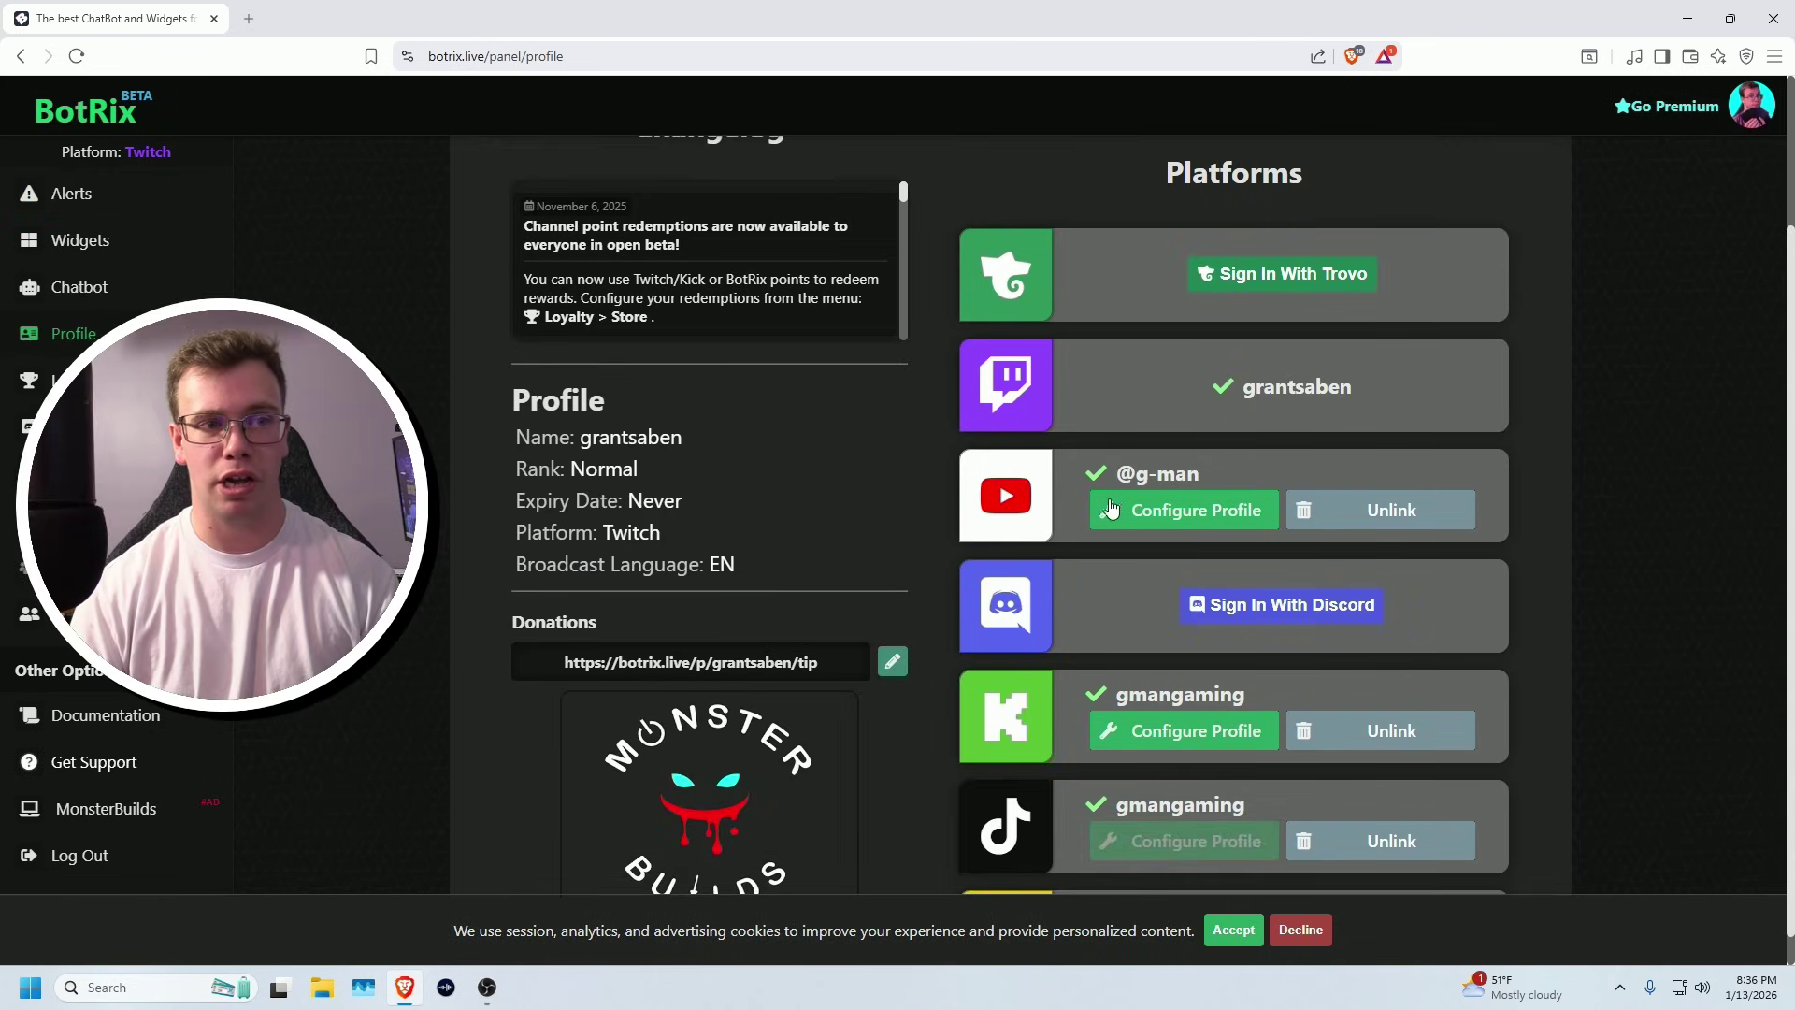
{"action": "left_click", "coordinate": [1179, 510]}
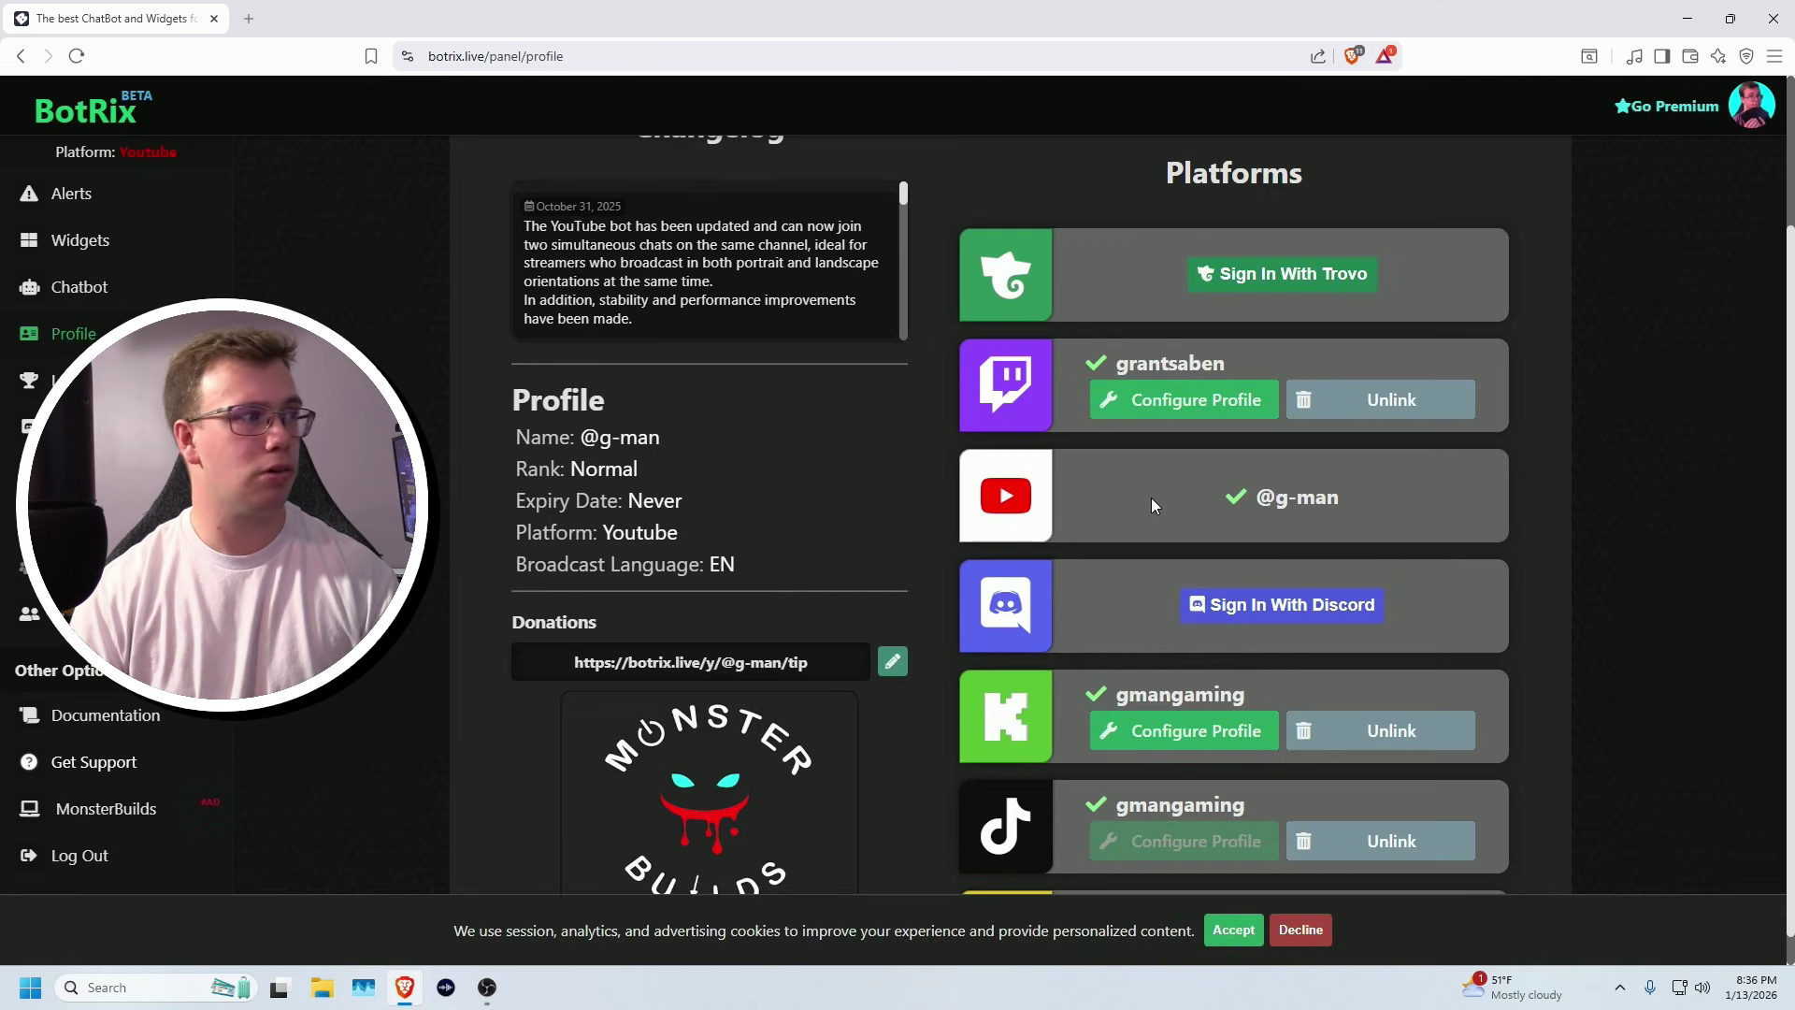
{"action": "left_click", "coordinate": [143, 192]}
{"action": "scroll", "coordinate": [717, 371], "scroll_direction": "down", "scroll_amount": 9}
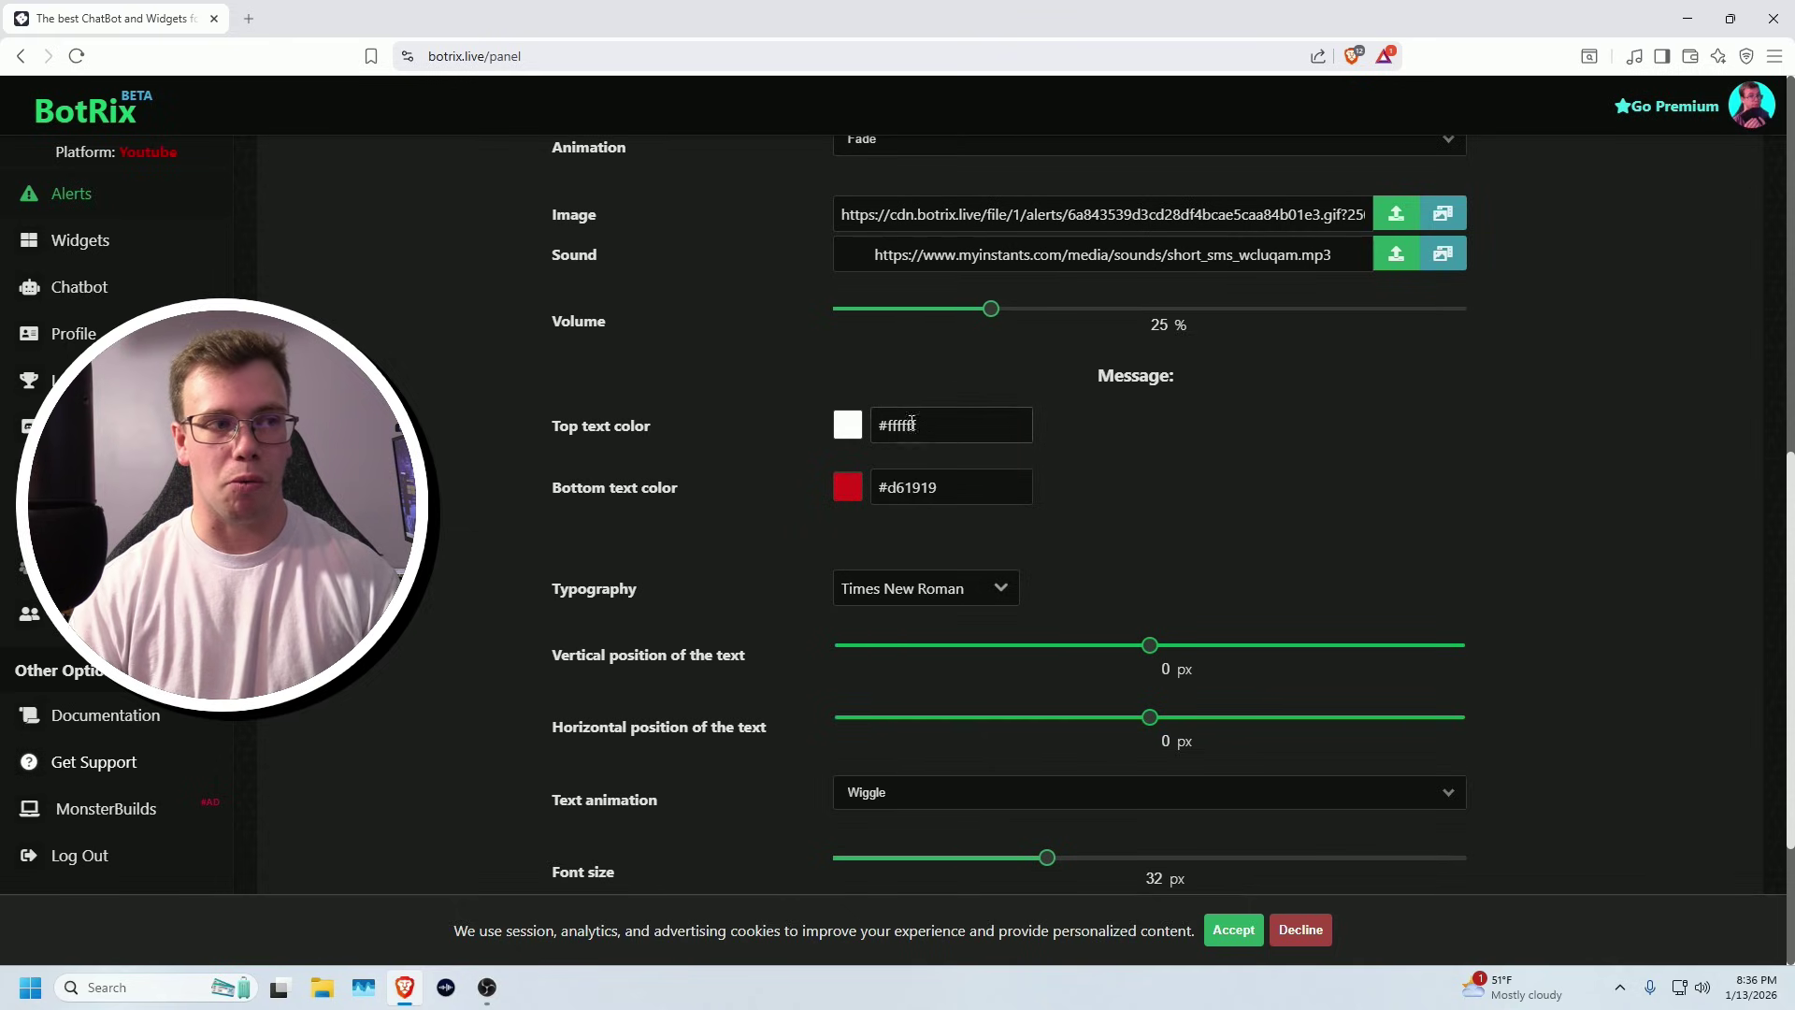
{"action": "scroll", "coordinate": [1513, 469], "scroll_direction": "up", "scroll_amount": 5}
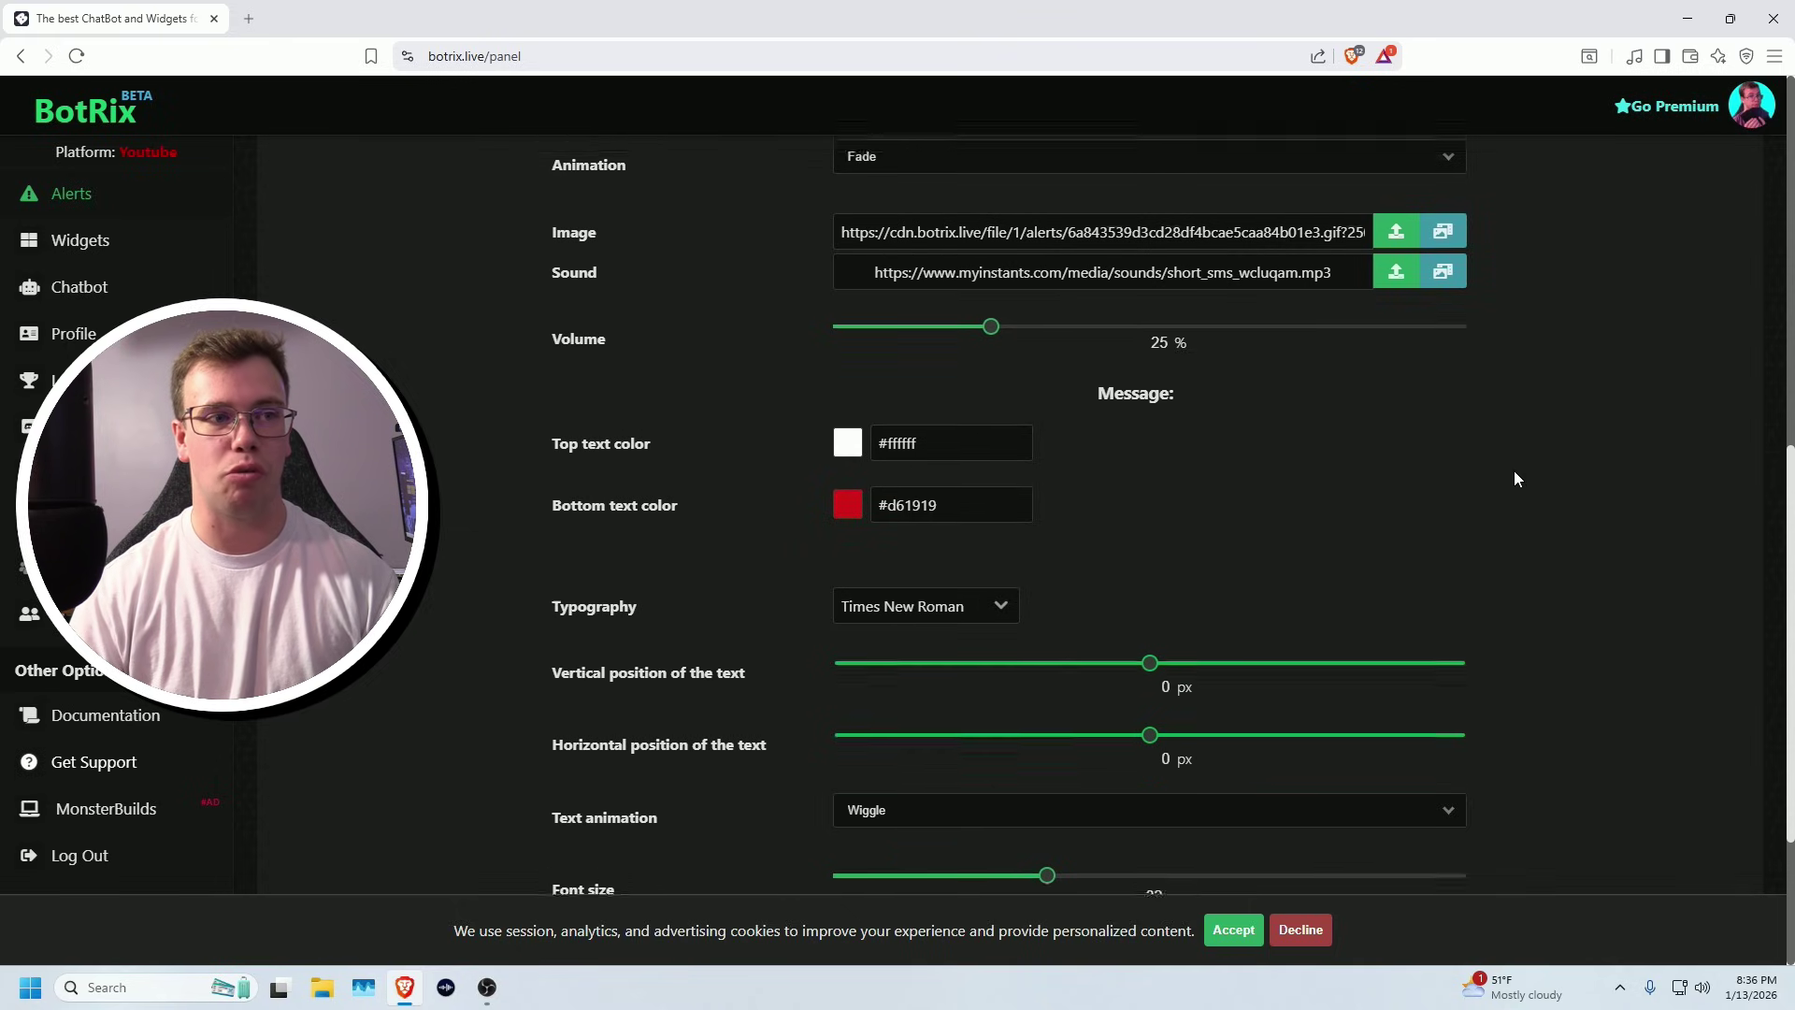
{"action": "scroll", "coordinate": [1557, 468], "scroll_direction": "up", "scroll_amount": 3}
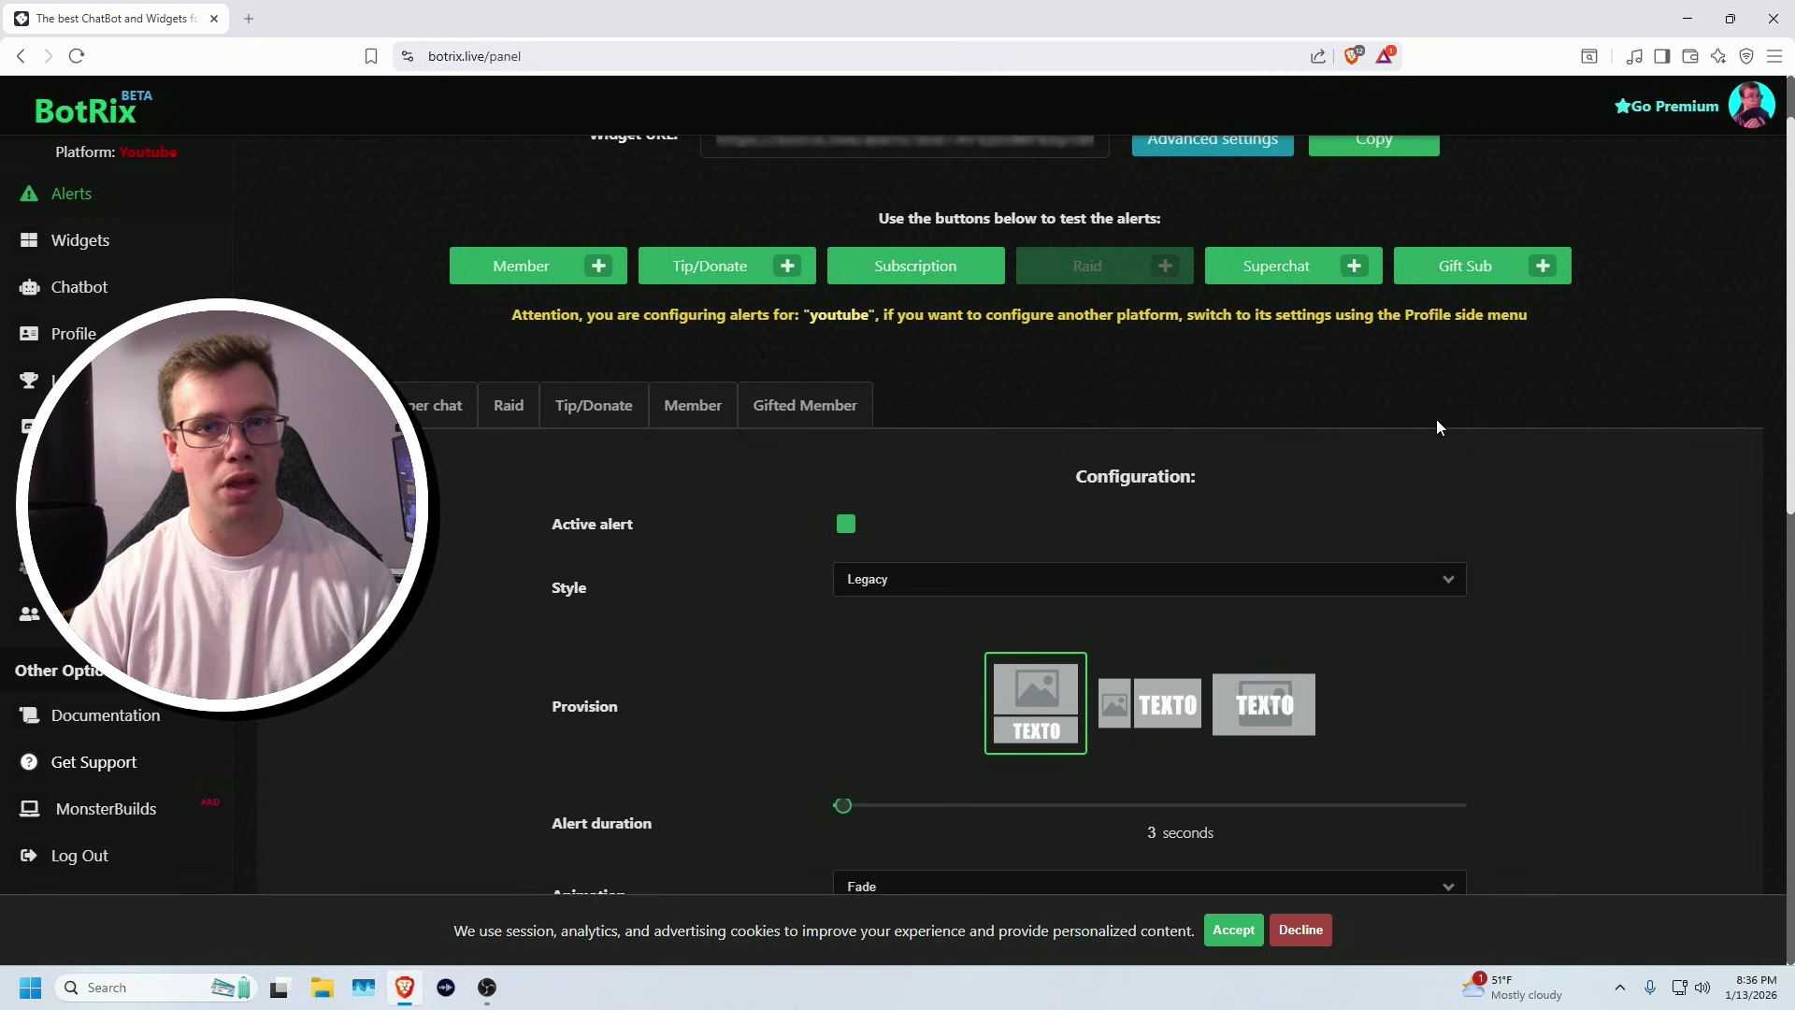
{"action": "scroll", "coordinate": [1478, 402], "scroll_direction": "down", "scroll_amount": 10}
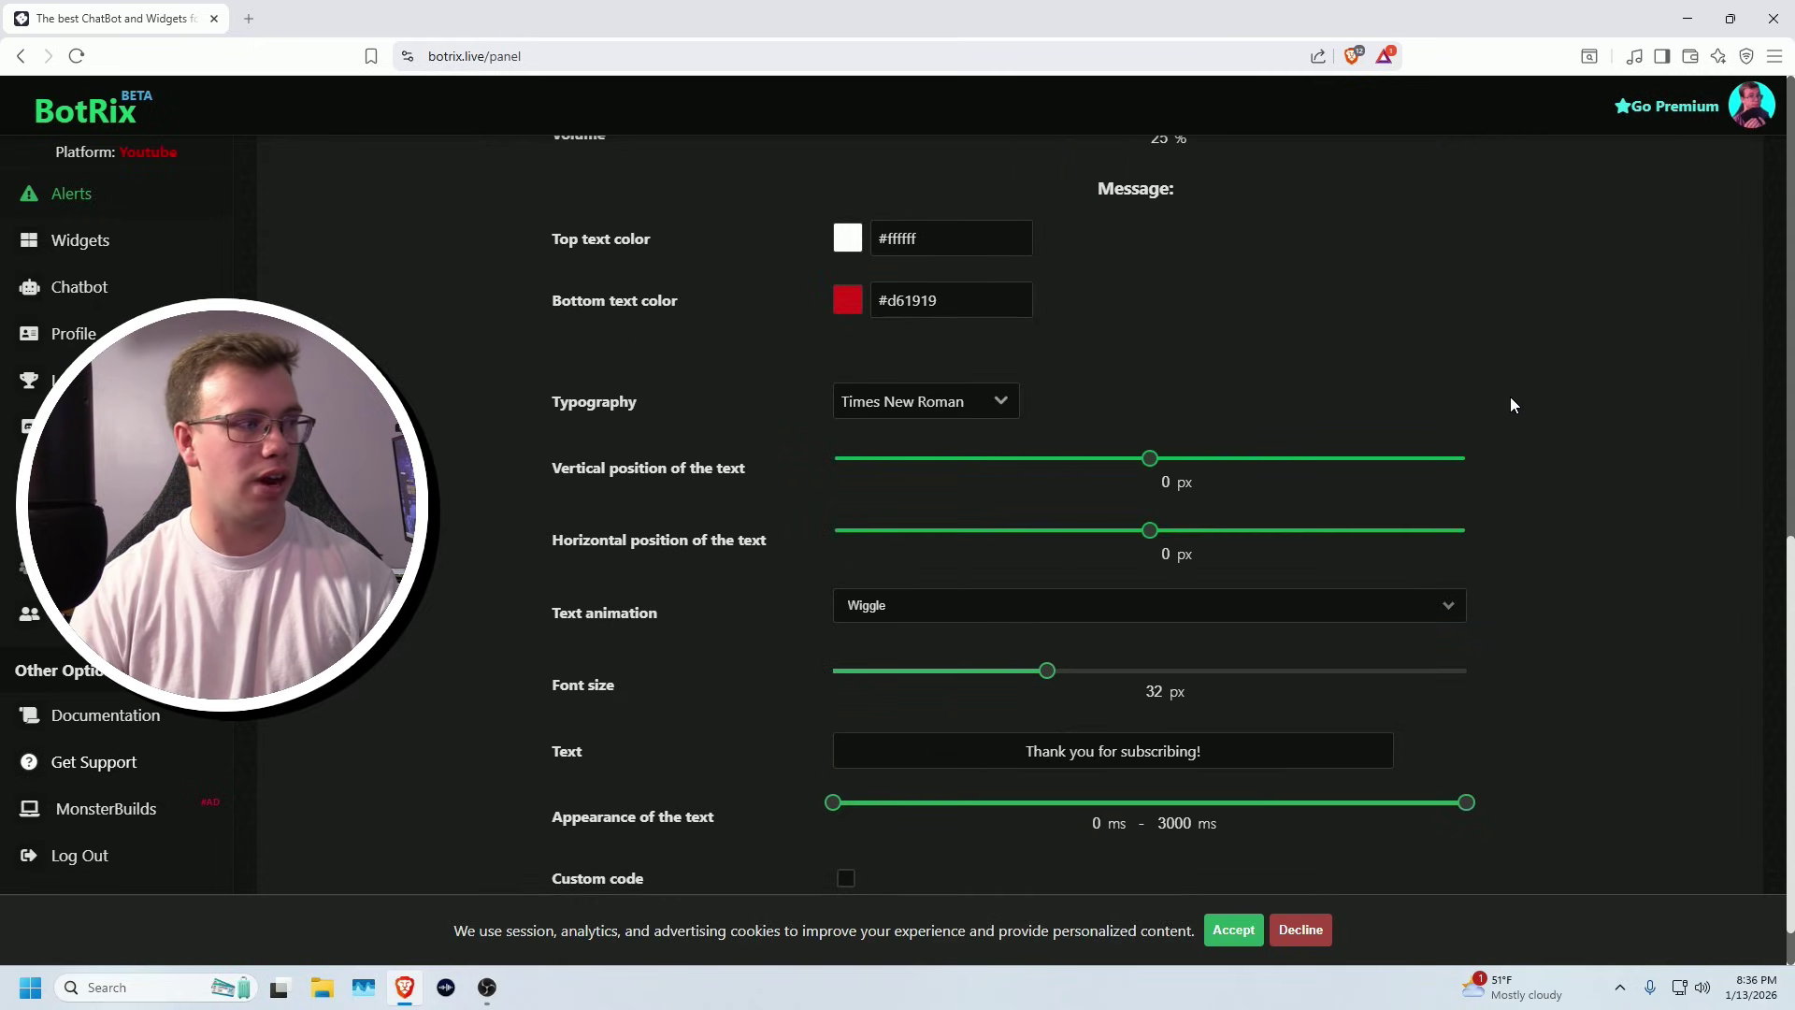
Return to the Profile page and scroll to the linked platforms, now including TikTok.
{"action": "left_click", "coordinate": [73, 333]}
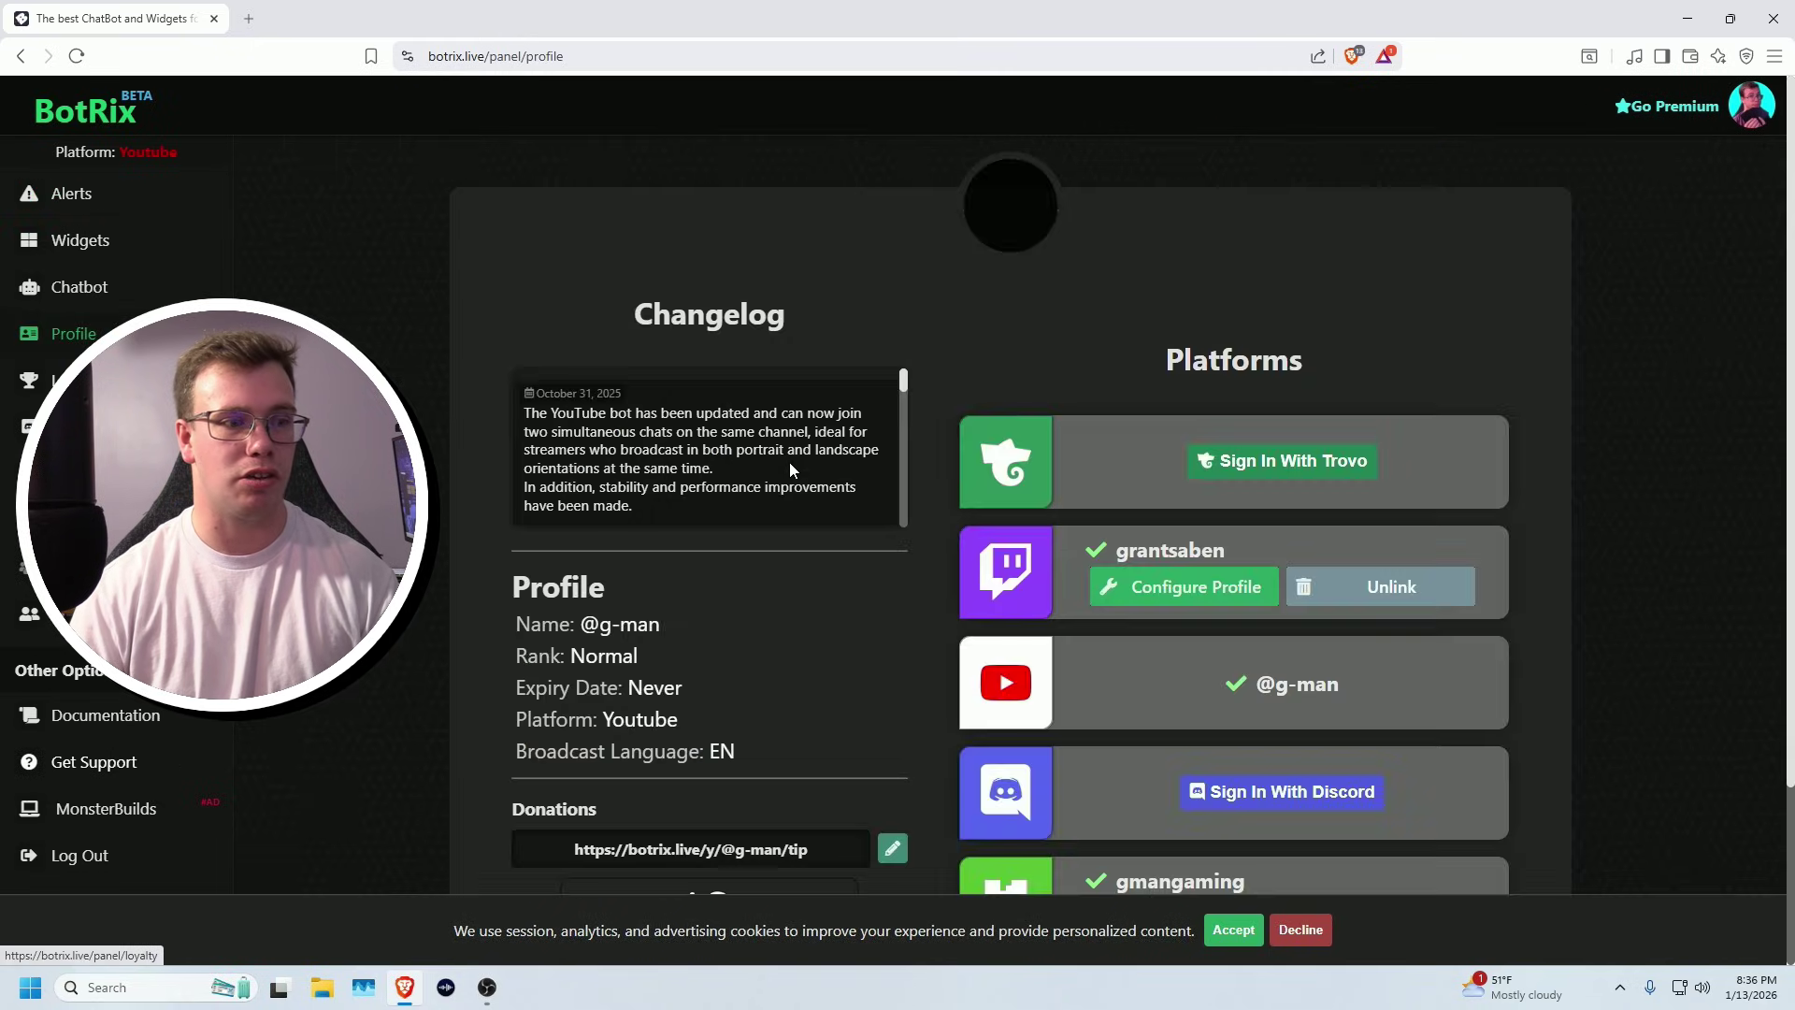
{"action": "scroll", "coordinate": [787, 458], "scroll_direction": "down", "scroll_amount": 2}
{"action": "scroll", "coordinate": [1364, 462], "scroll_direction": "down", "scroll_amount": 1}
{"action": "scroll", "coordinate": [1363, 462], "scroll_direction": "down", "scroll_amount": 2}
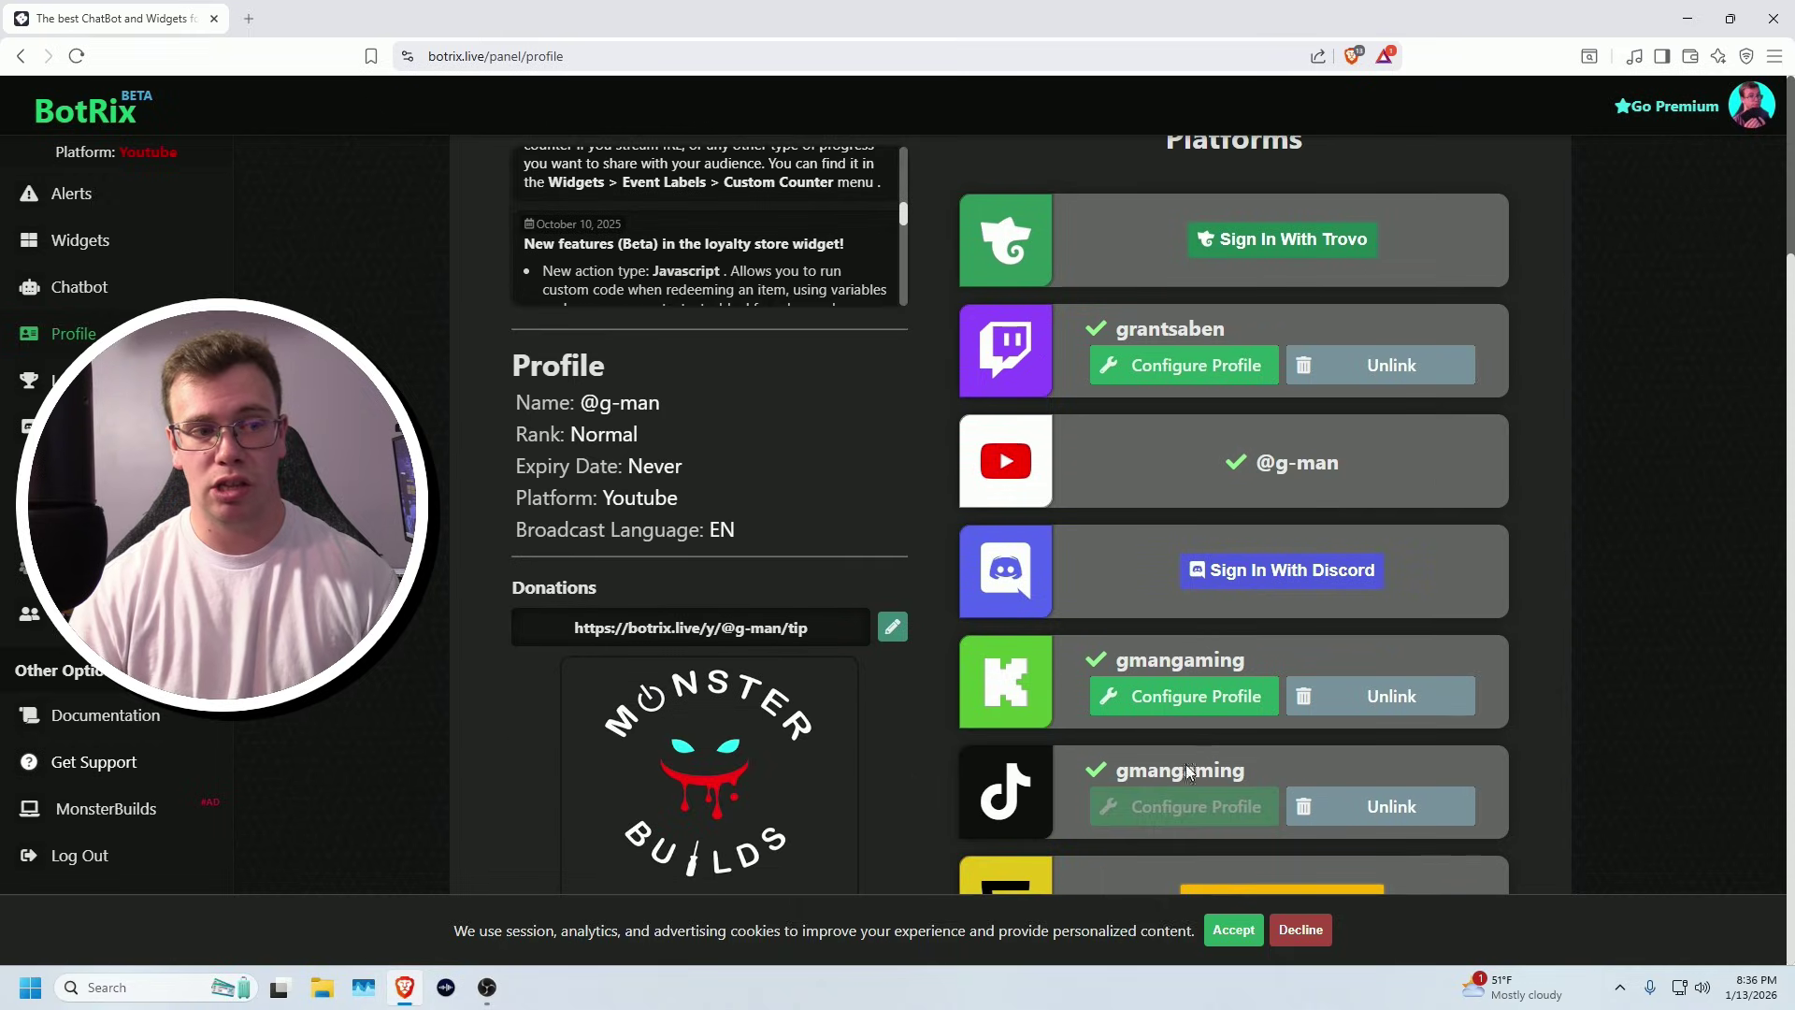
Make Kick the active platform, copy its alerts Widget URL, and switch back to OBS.
{"action": "left_click", "coordinate": [1155, 703]}
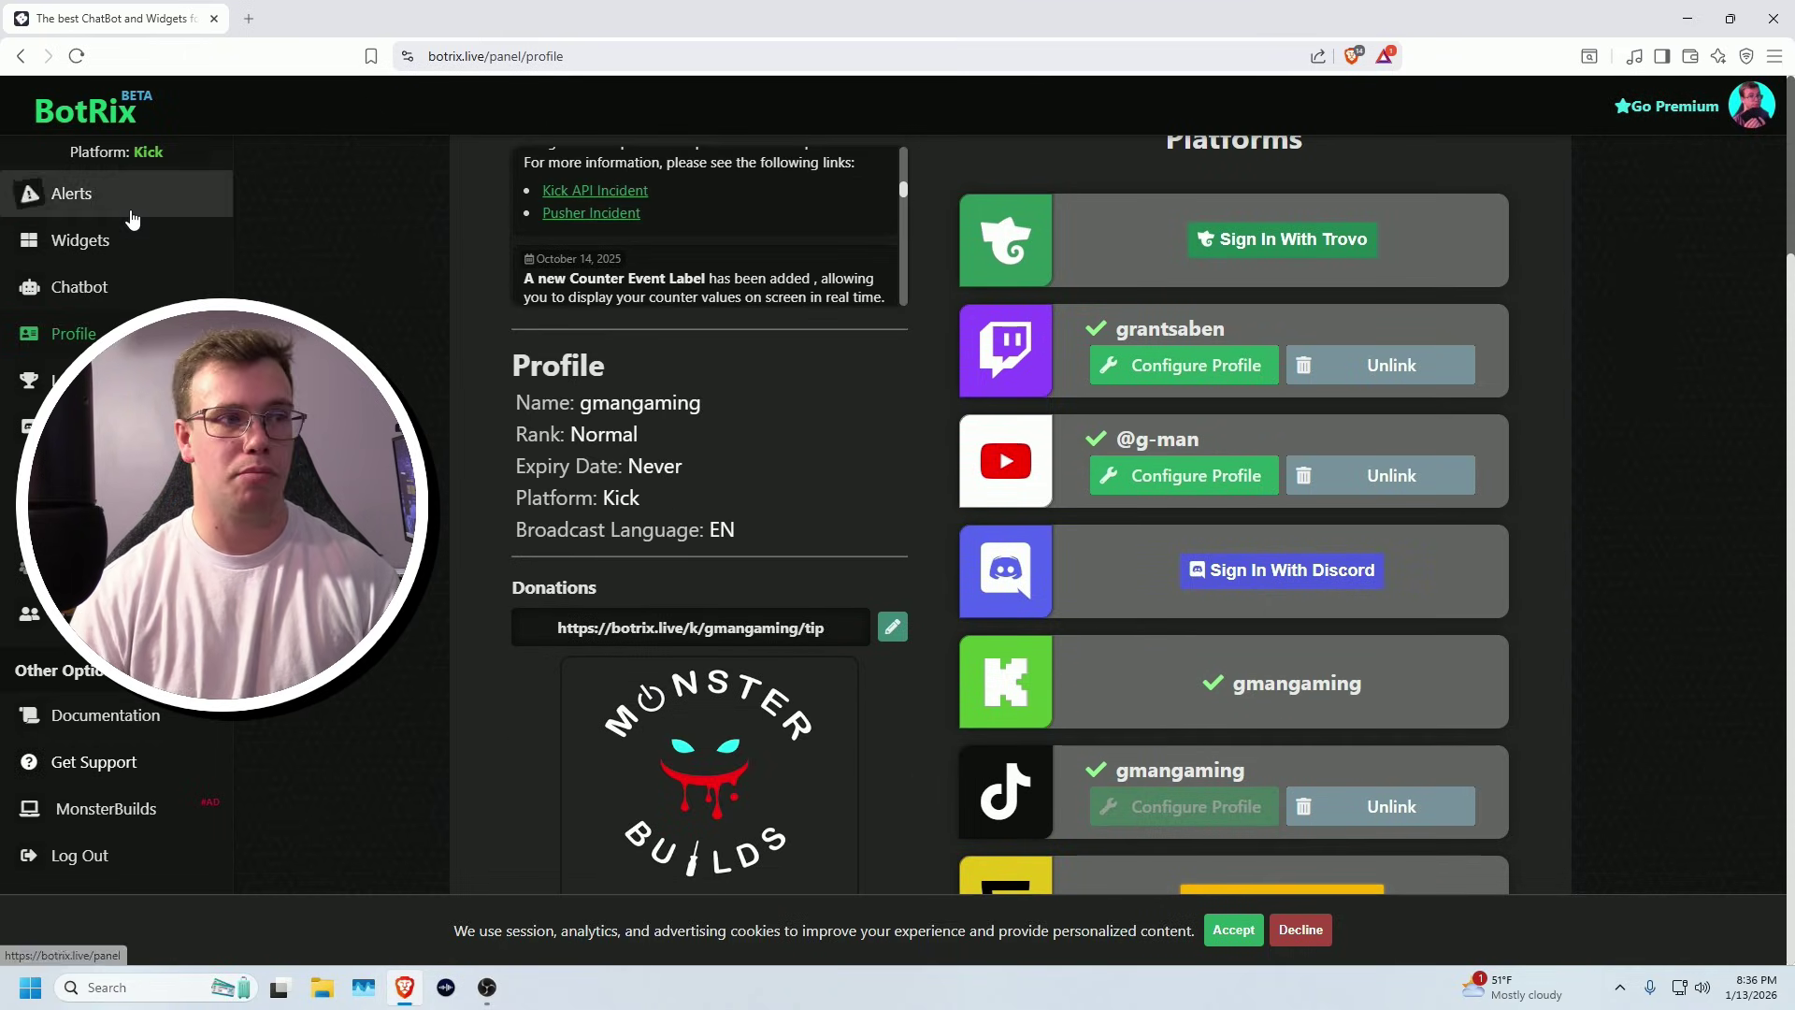
{"action": "left_click", "coordinate": [131, 219]}
{"action": "scroll", "coordinate": [794, 497], "scroll_direction": "down", "scroll_amount": 10}
{"action": "scroll", "coordinate": [493, 437], "scroll_direction": "up", "scroll_amount": 3}
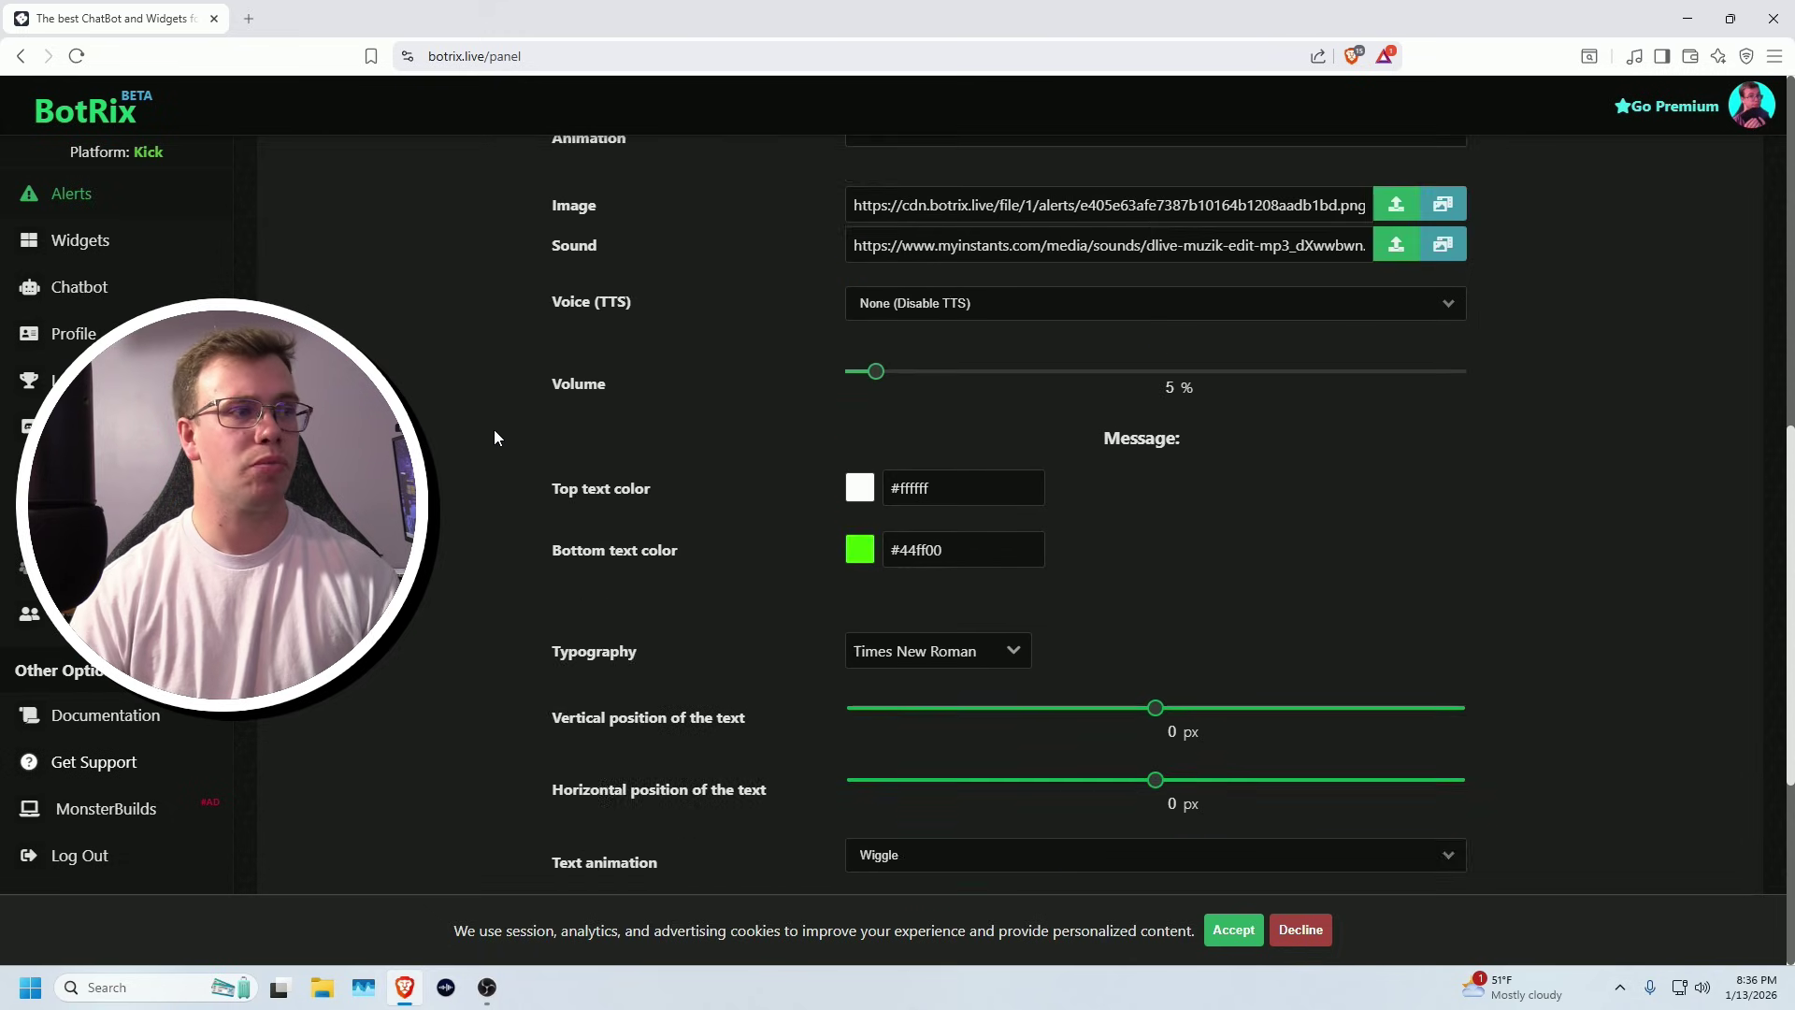
{"action": "scroll", "coordinate": [494, 437], "scroll_direction": "up", "scroll_amount": 9}
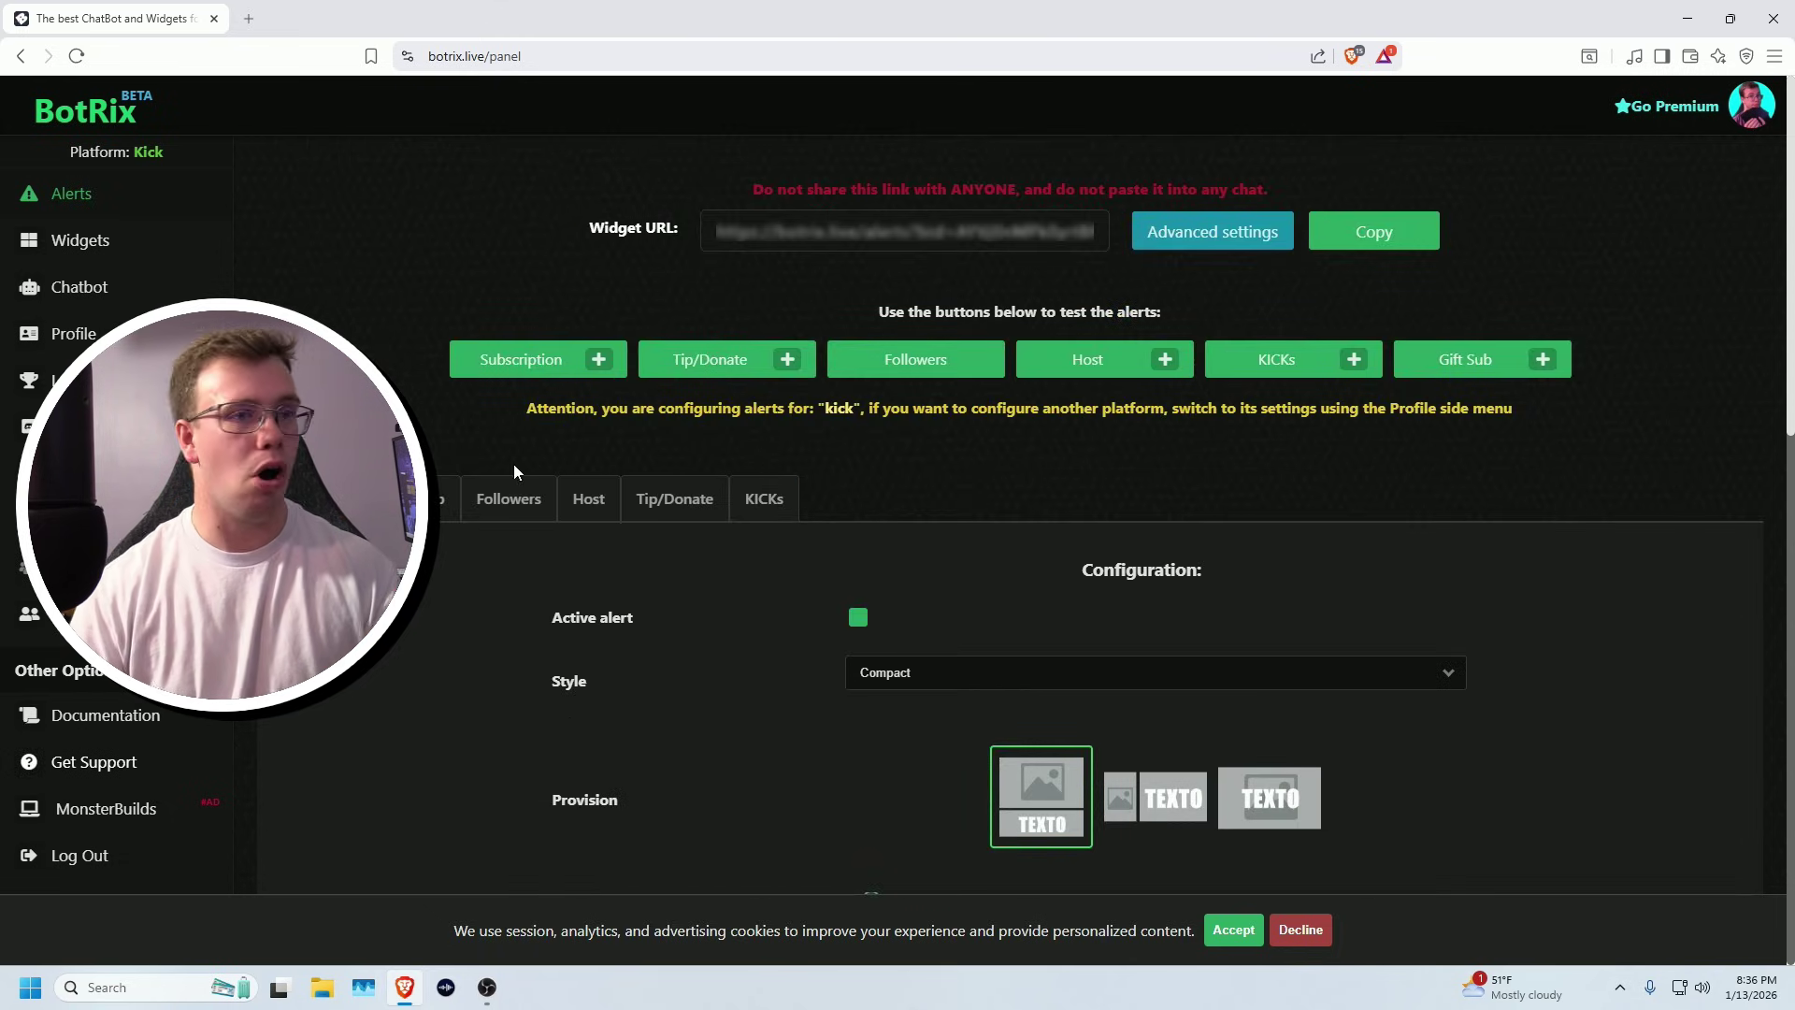
{"action": "left_click", "coordinate": [1418, 237]}
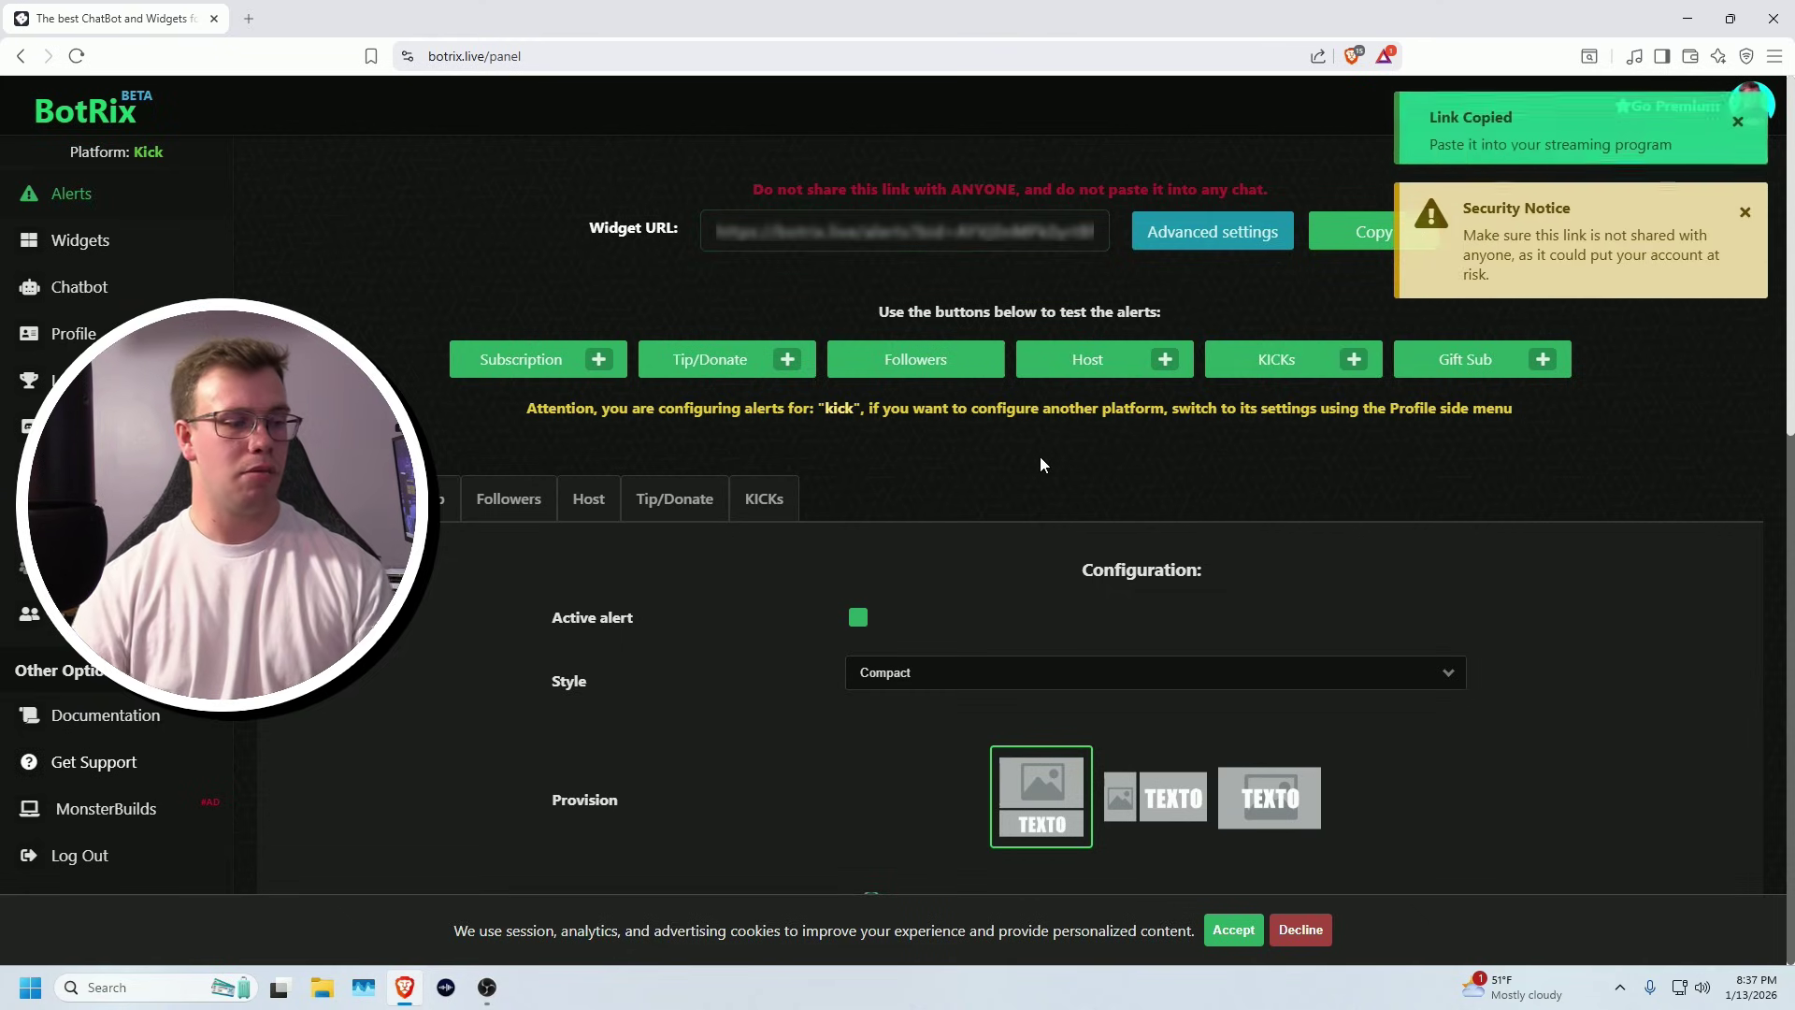
{"action": "left_click", "coordinate": [487, 988]}
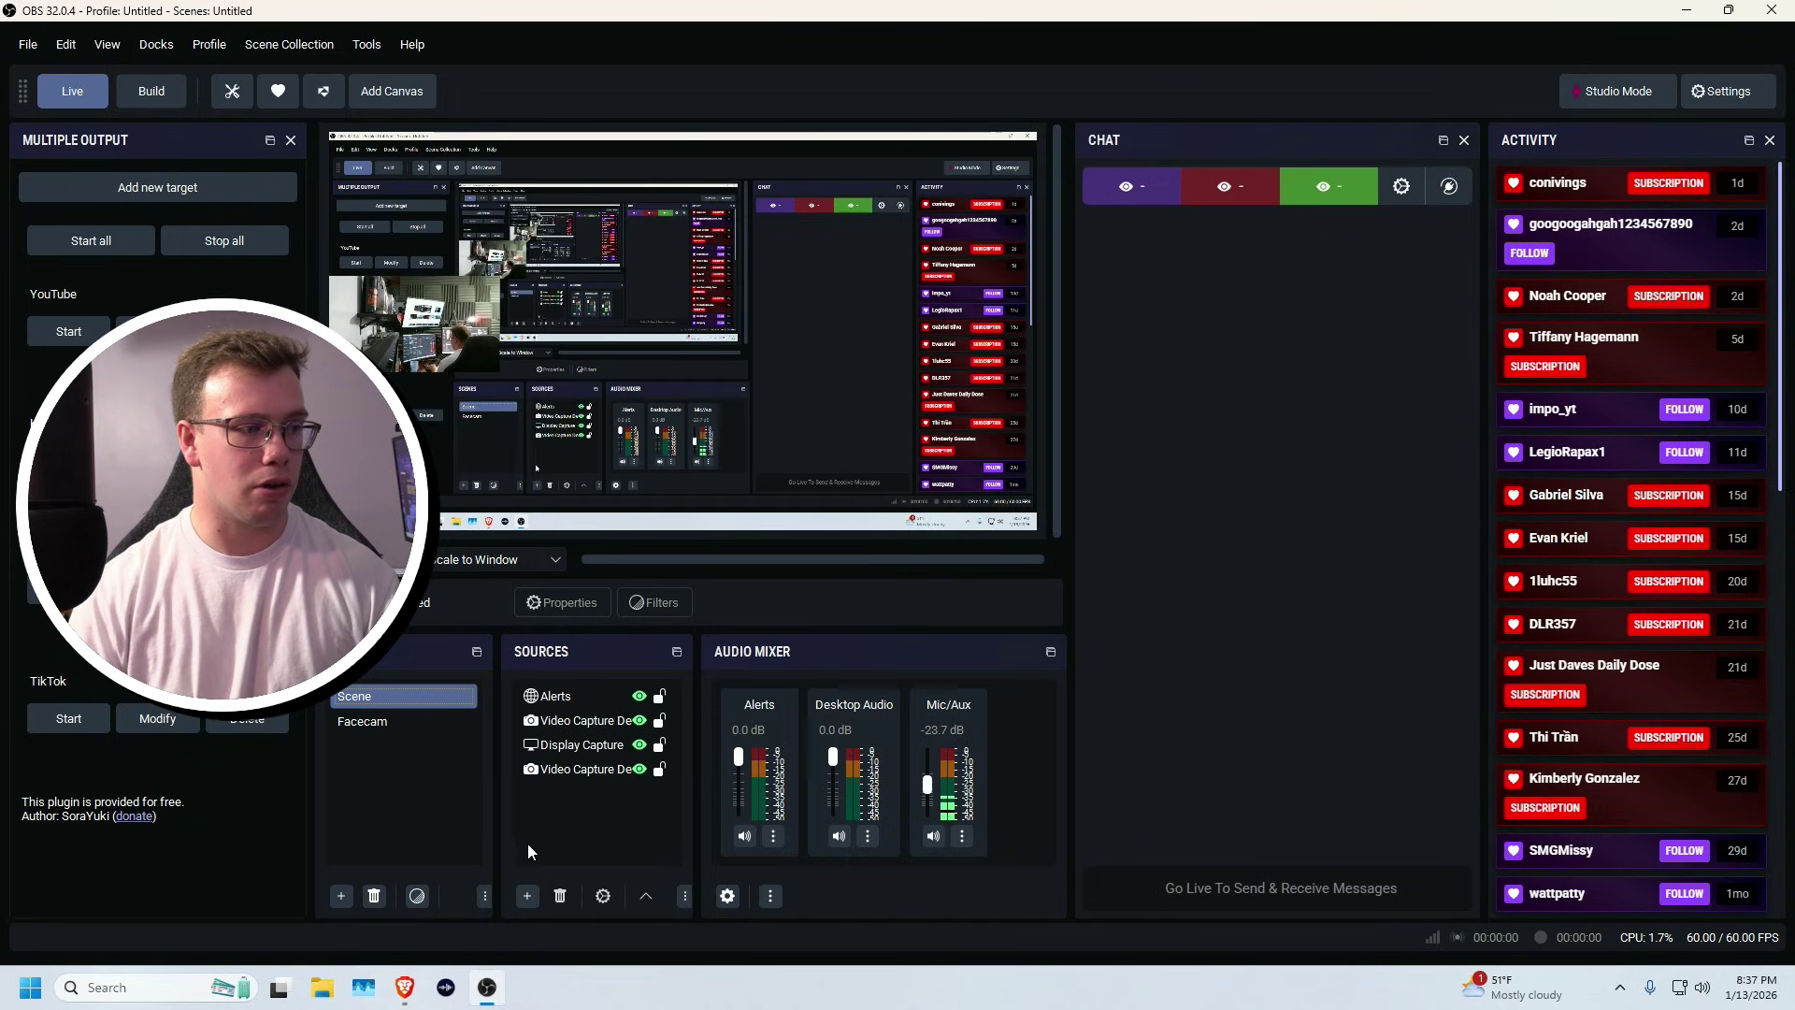
Add a new Browser source named 'Multi Alerts' to the scene.
{"action": "right_click", "coordinate": [576, 815]}
{"action": "mouse_move", "coordinate": [635, 839]}
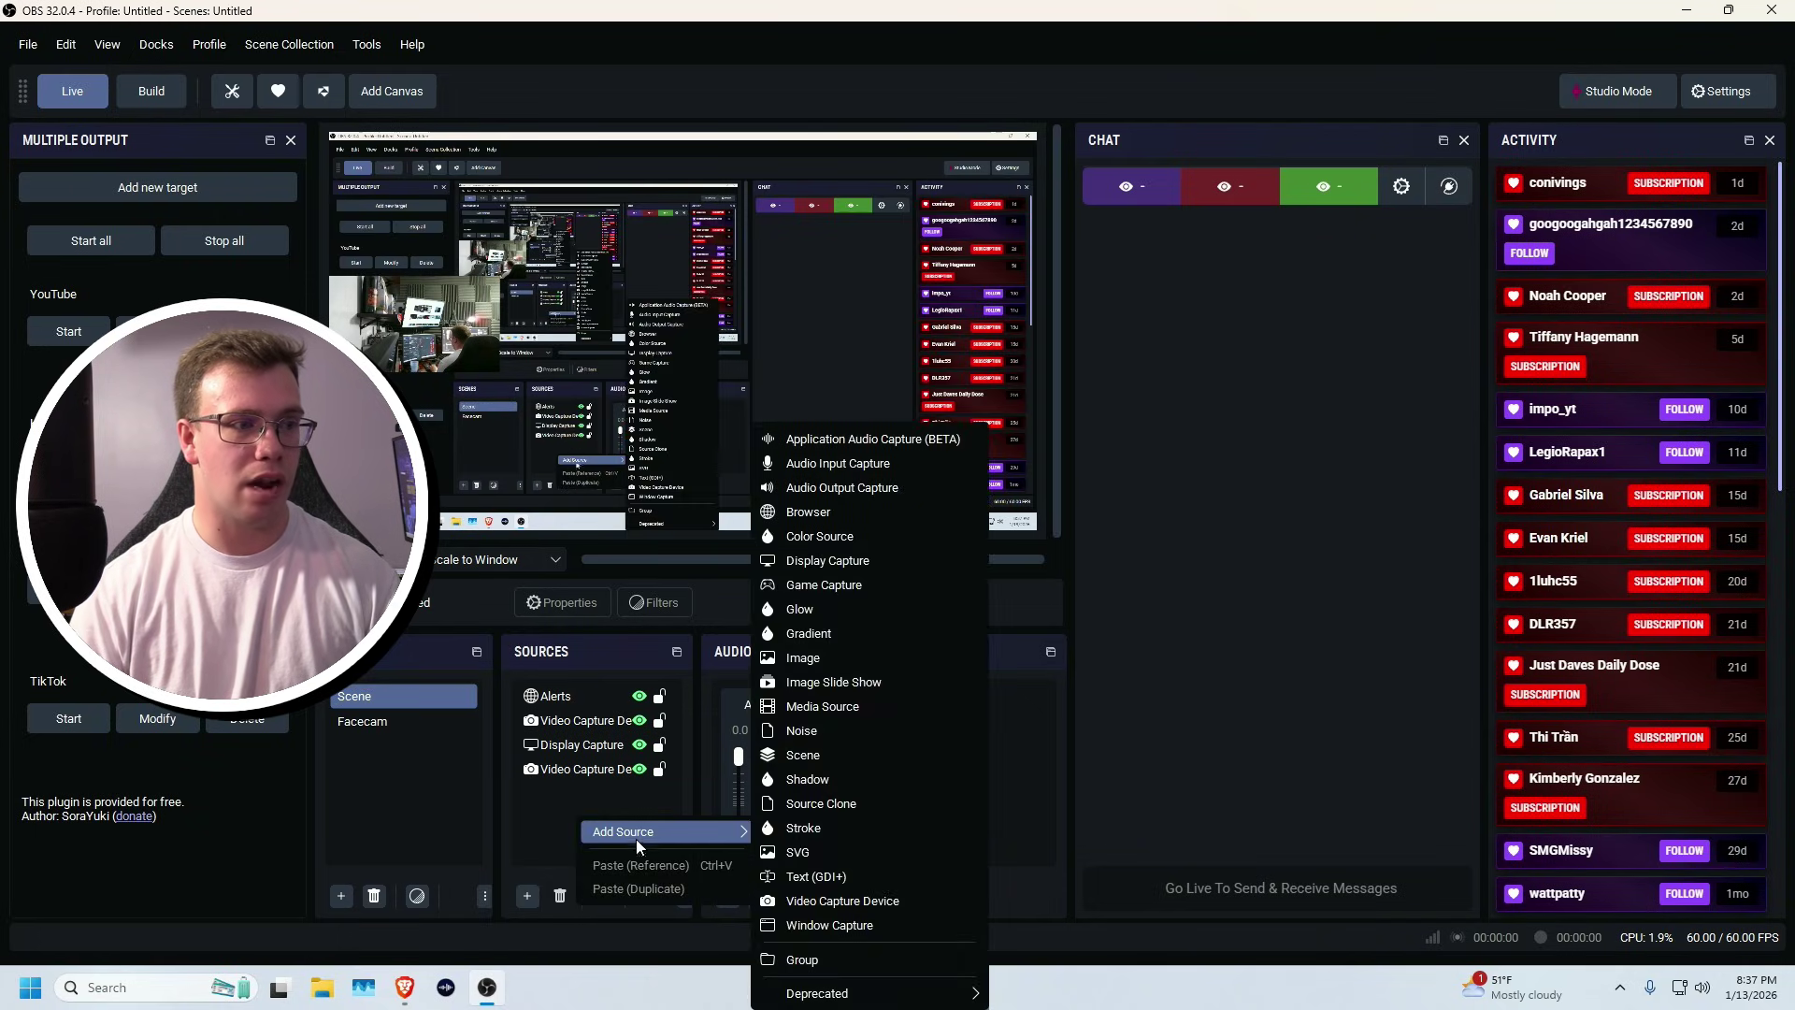
{"action": "left_click", "coordinate": [849, 522]}
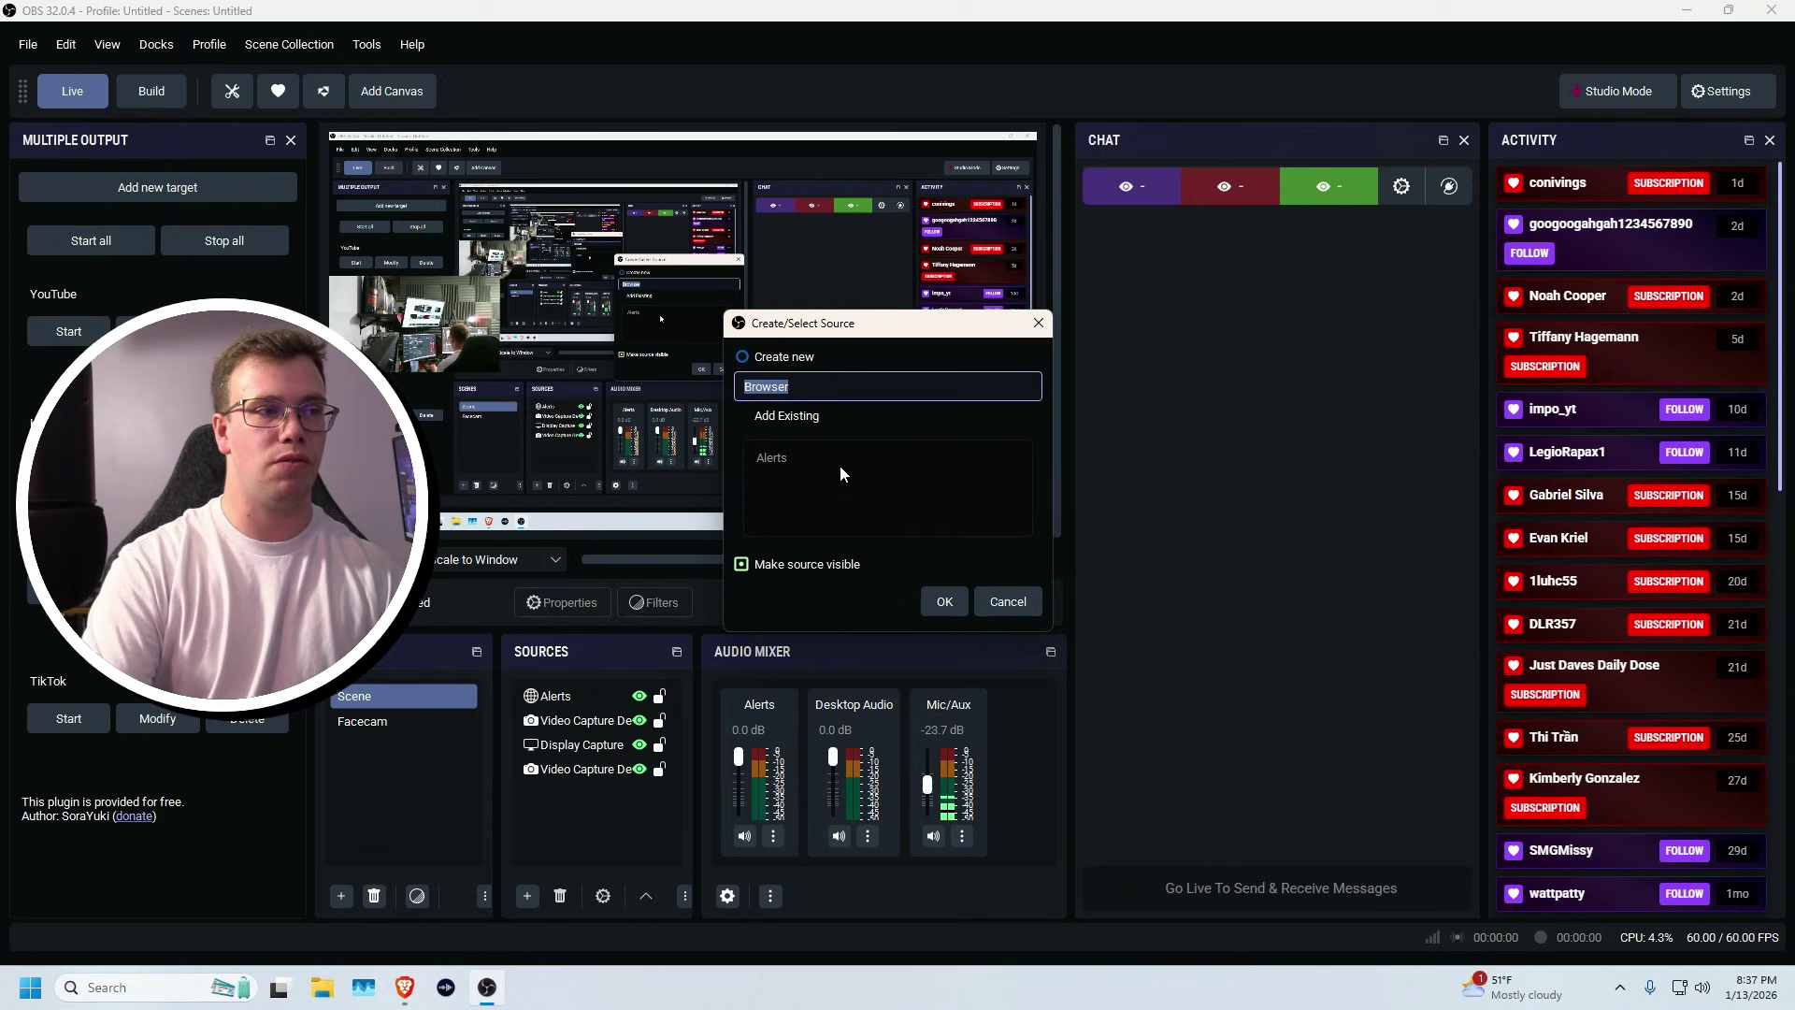
{"action": "type", "text": "Multi Alerts"}
{"action": "key", "text": "Return"}
Set width 600 and paste the BotRix alerts URL, then move it toward the top right.
{"action": "left_click", "coordinate": [748, 556]}
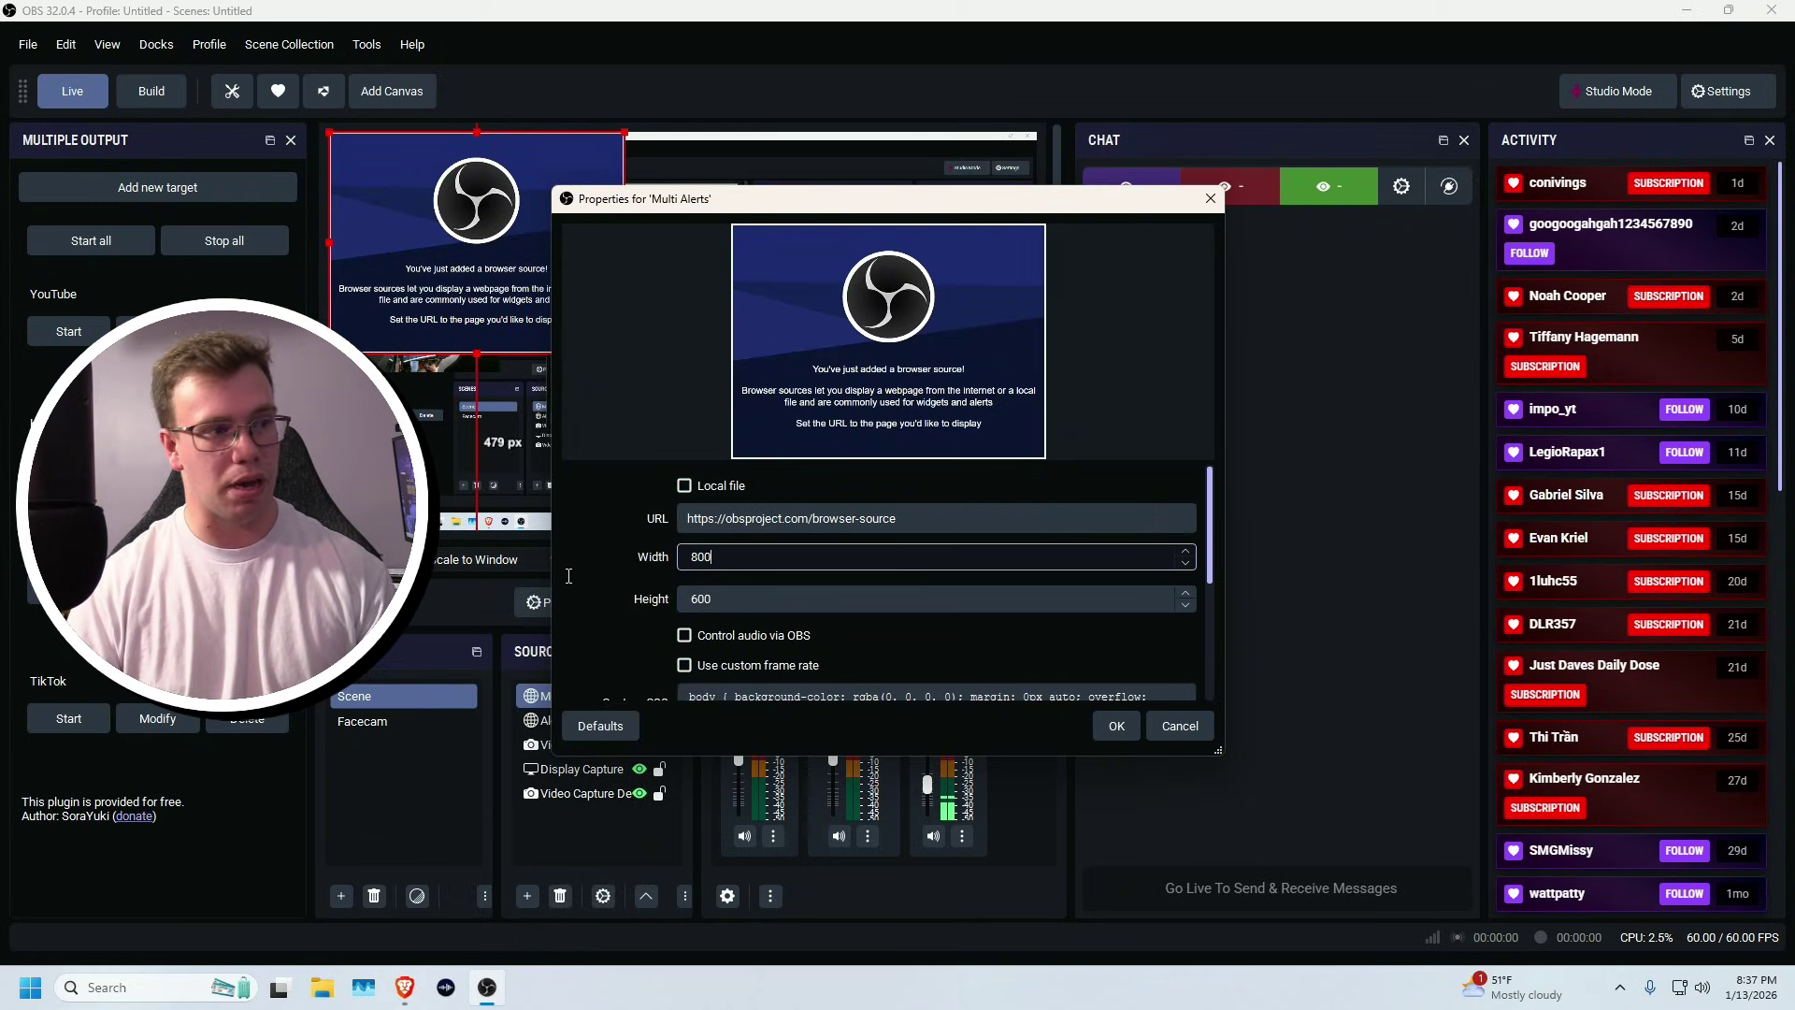
{"action": "type", "text": "600"}
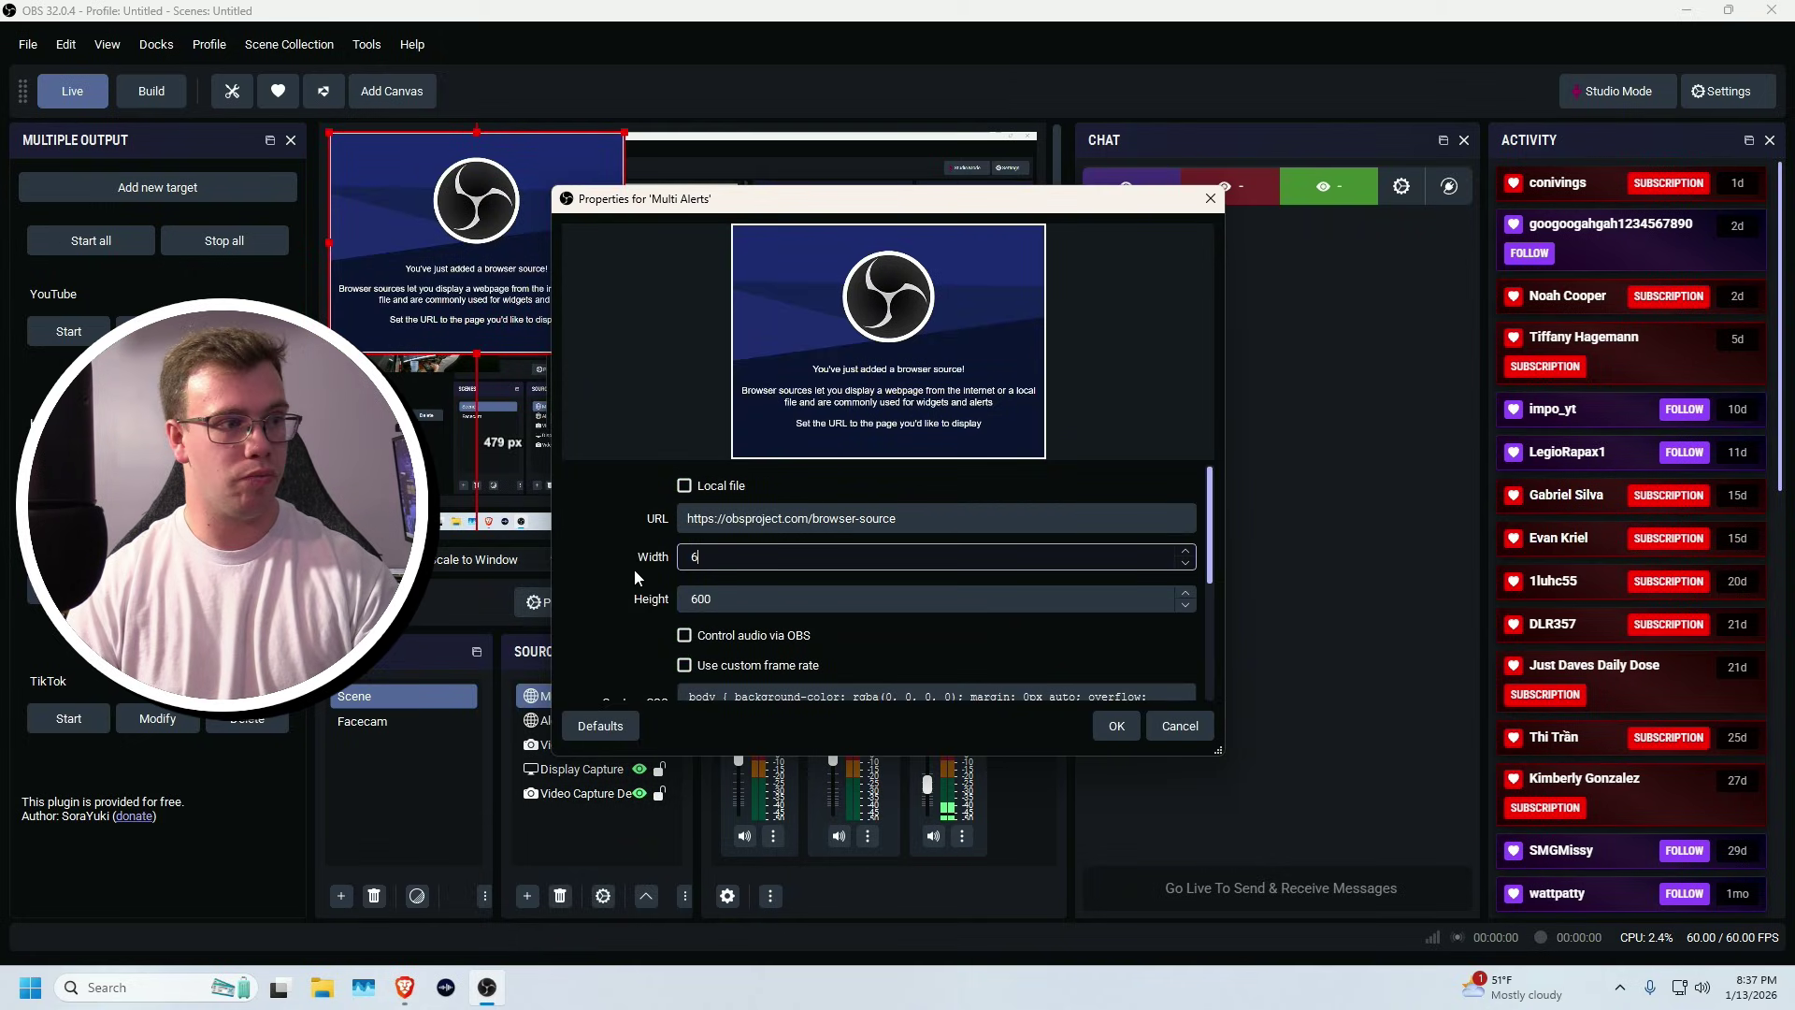
{"action": "left_click", "coordinate": [644, 527]}
{"action": "key", "text": "ctrl+a"}
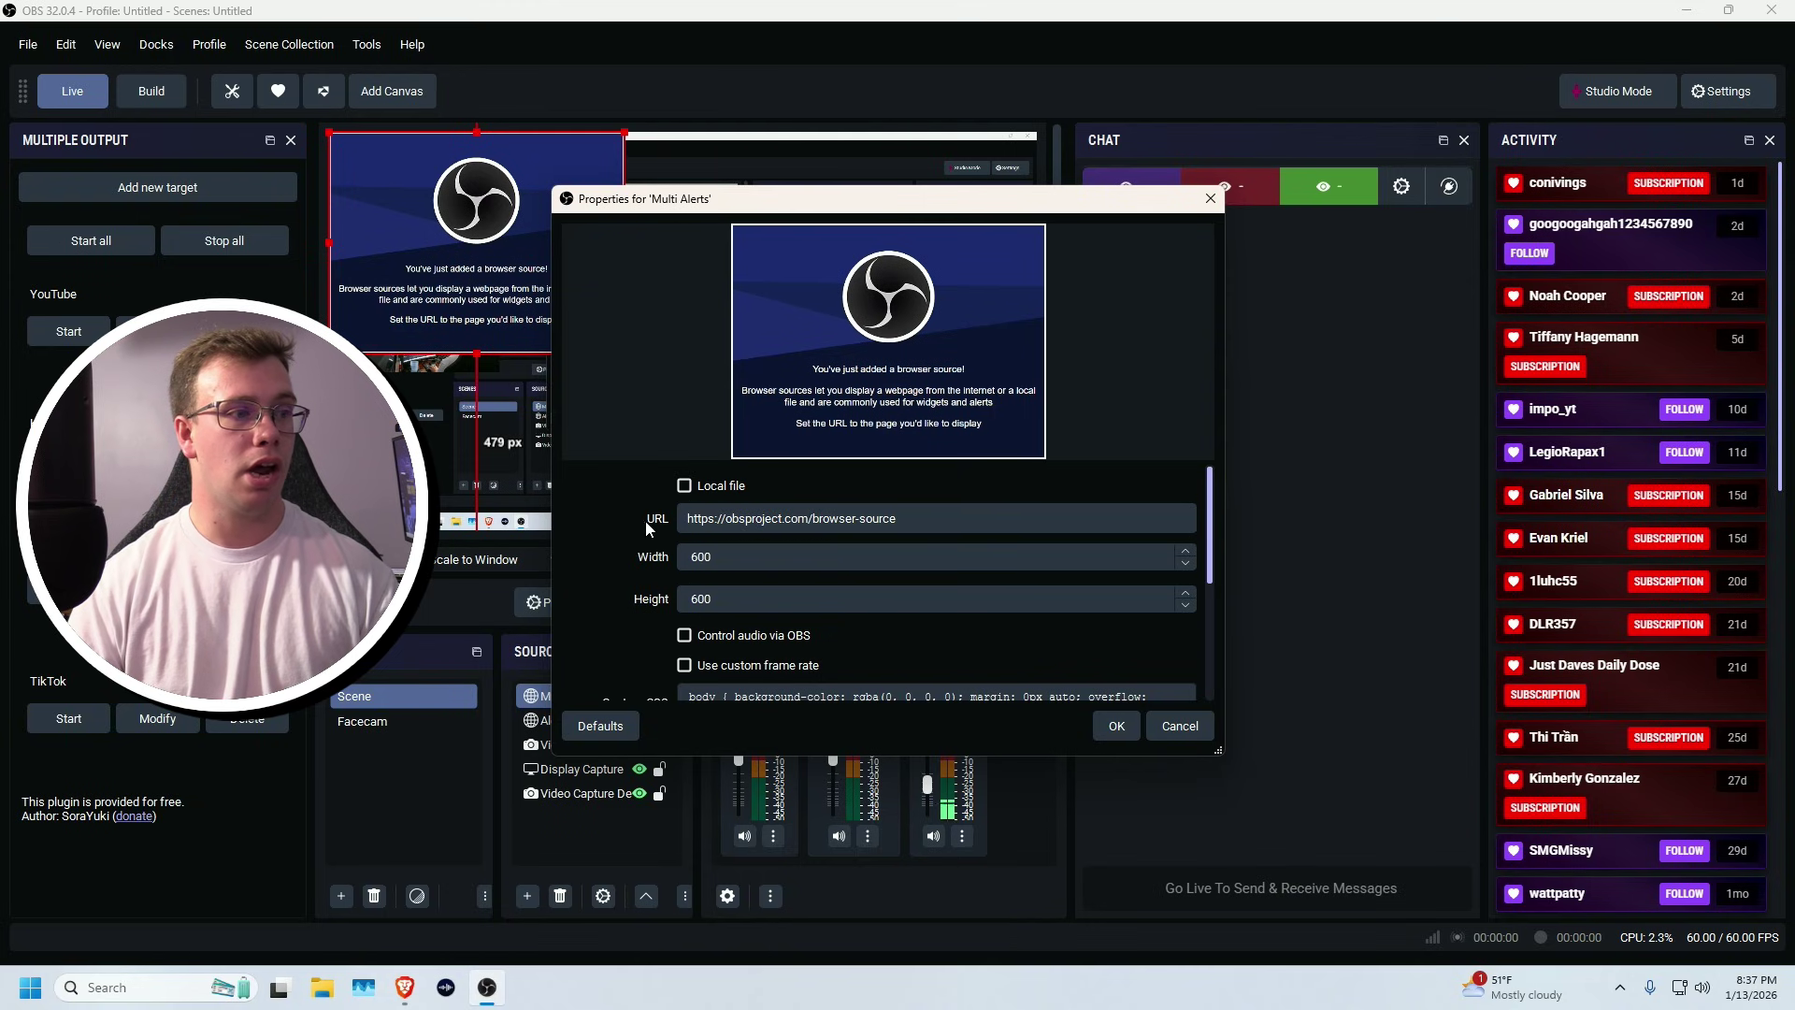
{"action": "type", "text": "https://botrix.live/alerts?bid=AYVj0nMPk0yrtBPzfQD21g"}
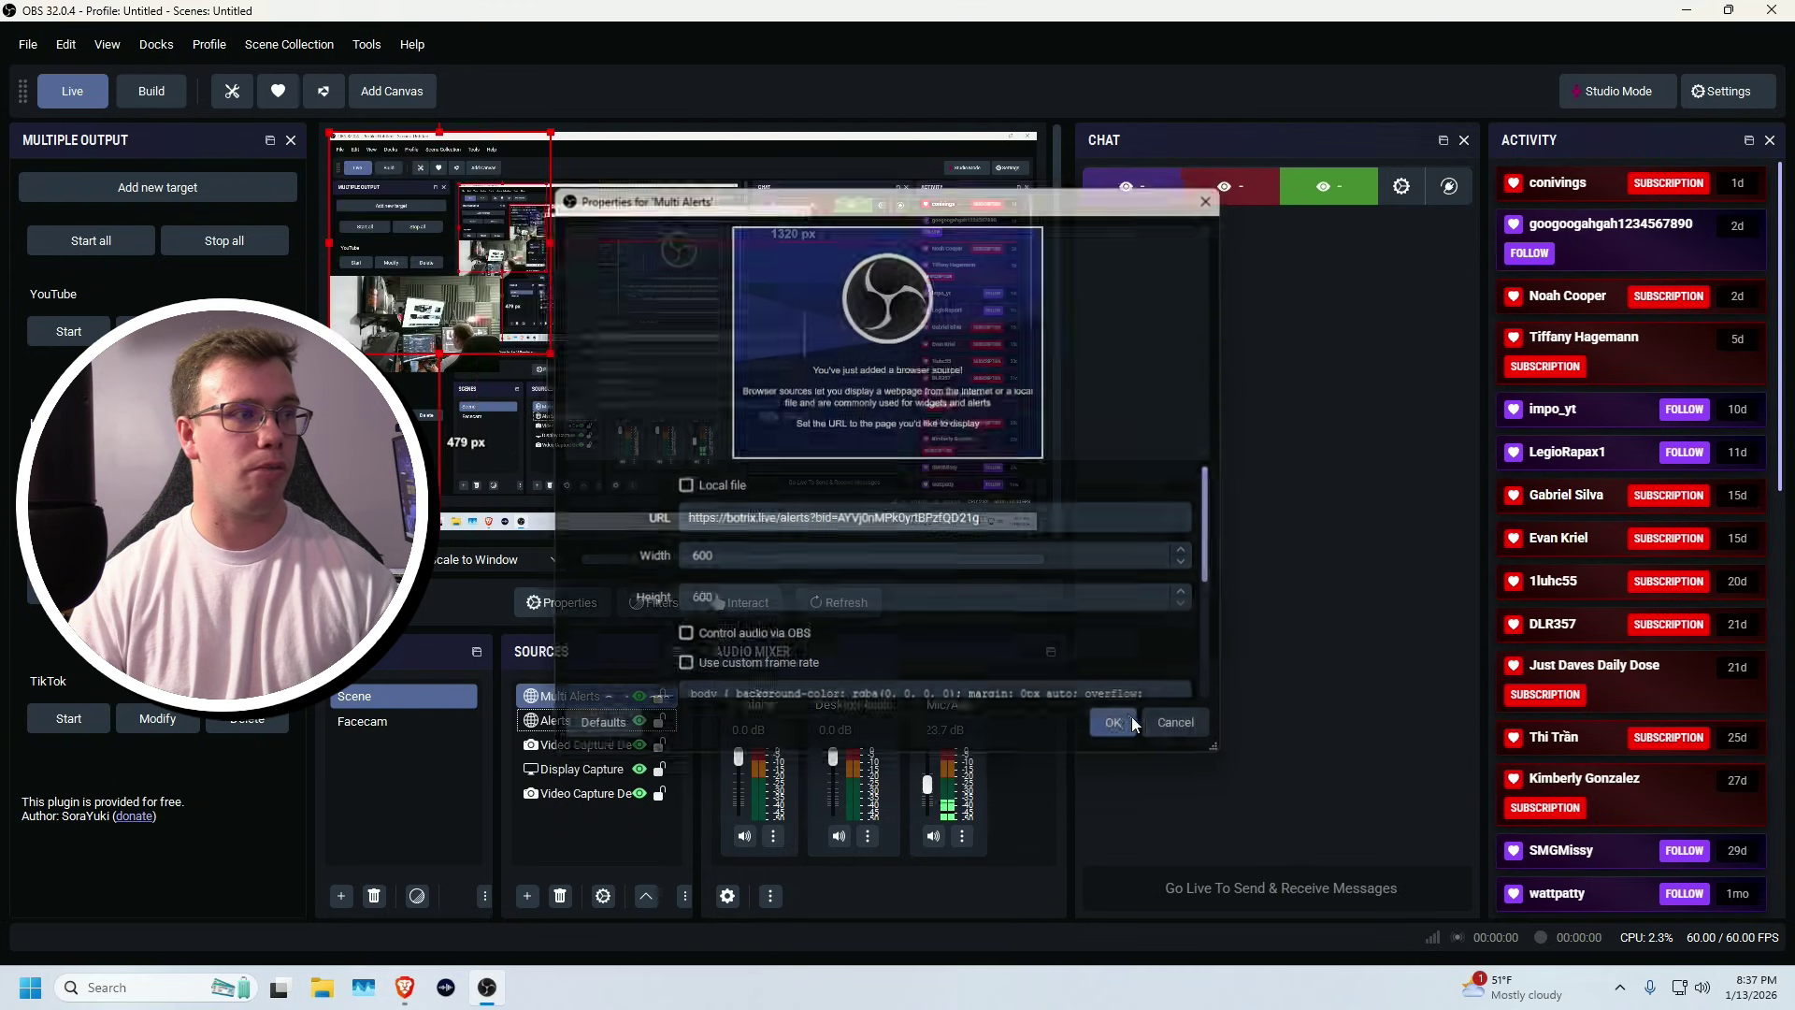
{"action": "left_click", "coordinate": [1131, 717]}
{"action": "left_click_drag", "start_coordinate": [754, 329], "coordinate": [931, 278]}
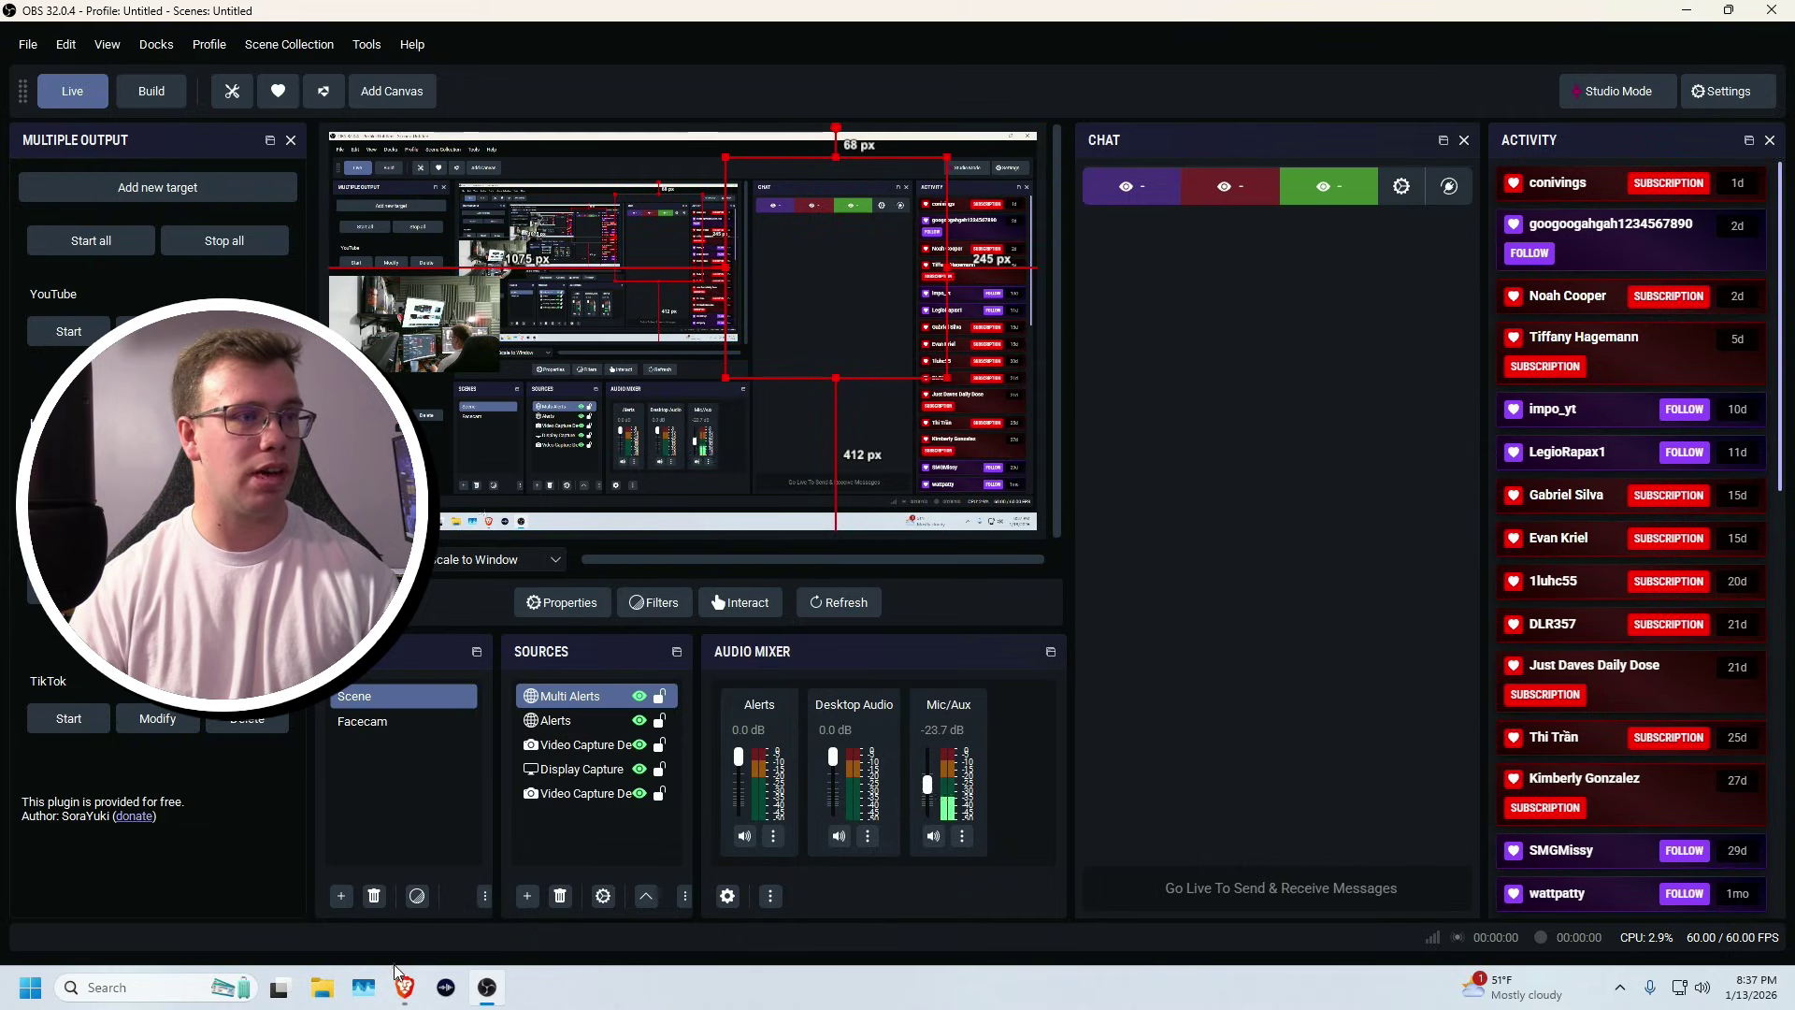
Send a BotRix test follower alert and check it appears in OBS's Multi Alerts source.
{"action": "mouse_move", "coordinate": [404, 988]}
{"action": "left_click", "coordinate": [409, 895]}
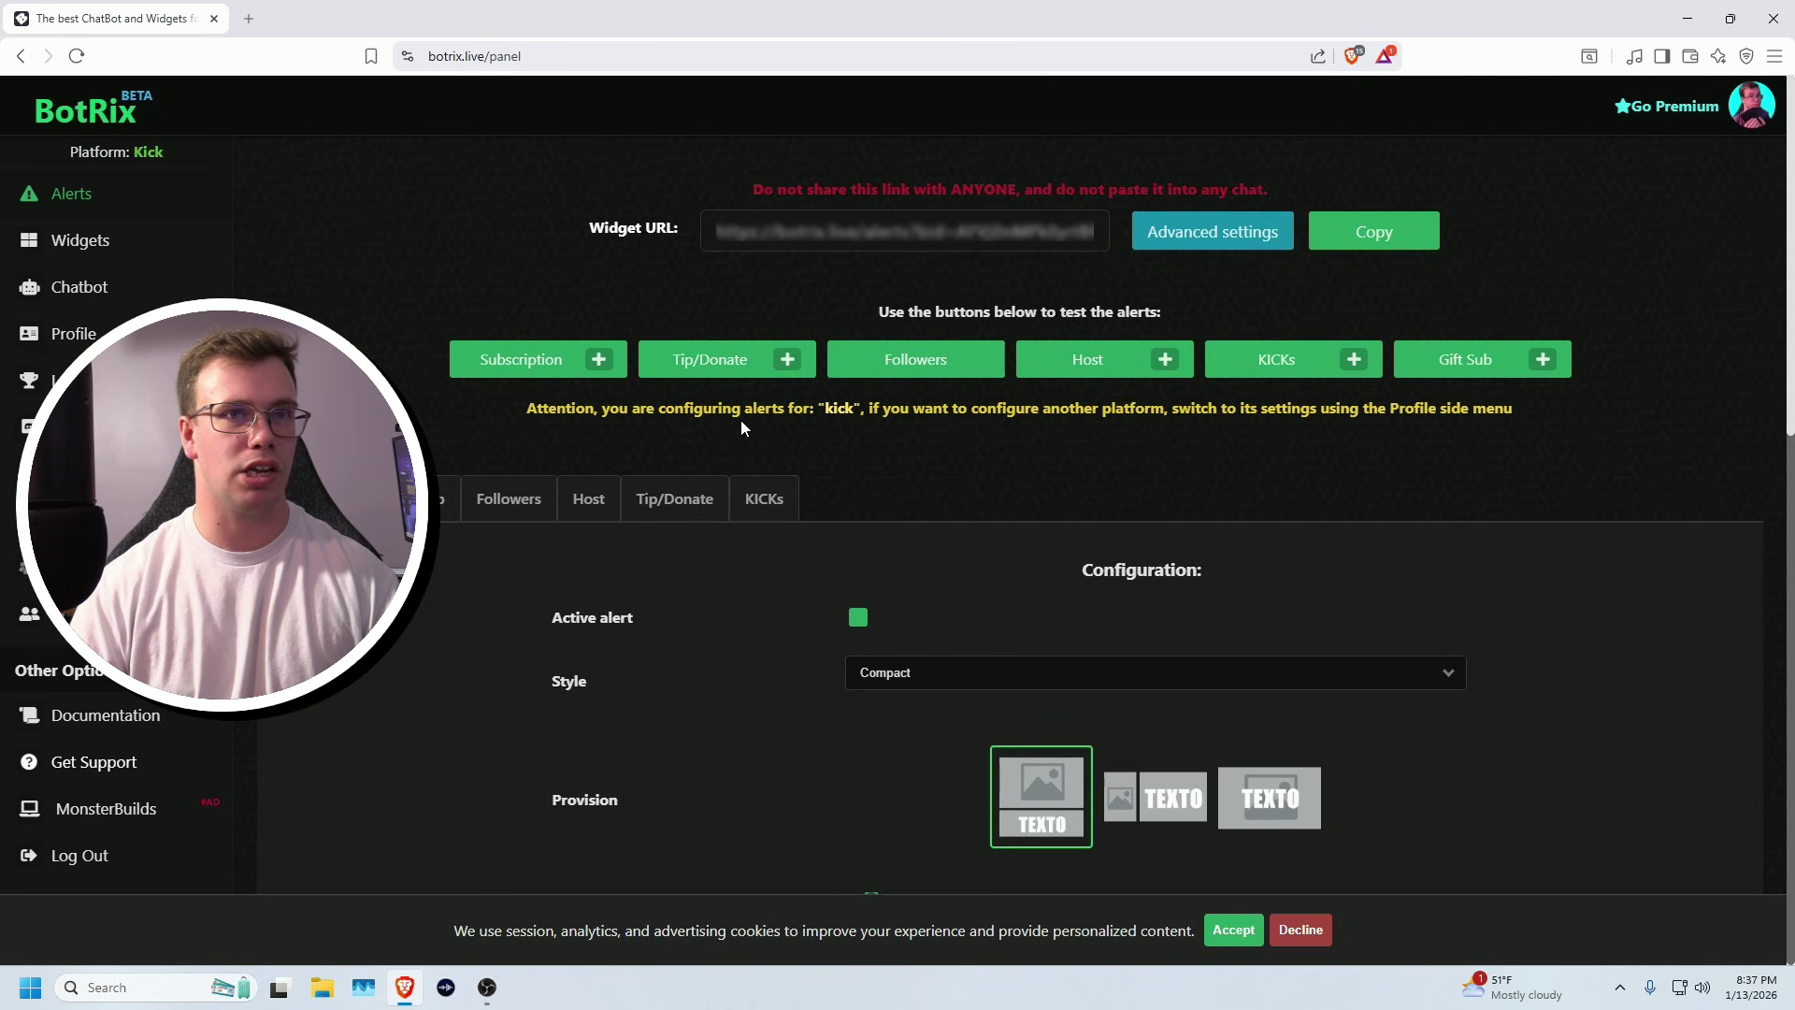
{"action": "left_click", "coordinate": [872, 368]}
{"action": "key", "text": "alt+Tab"}
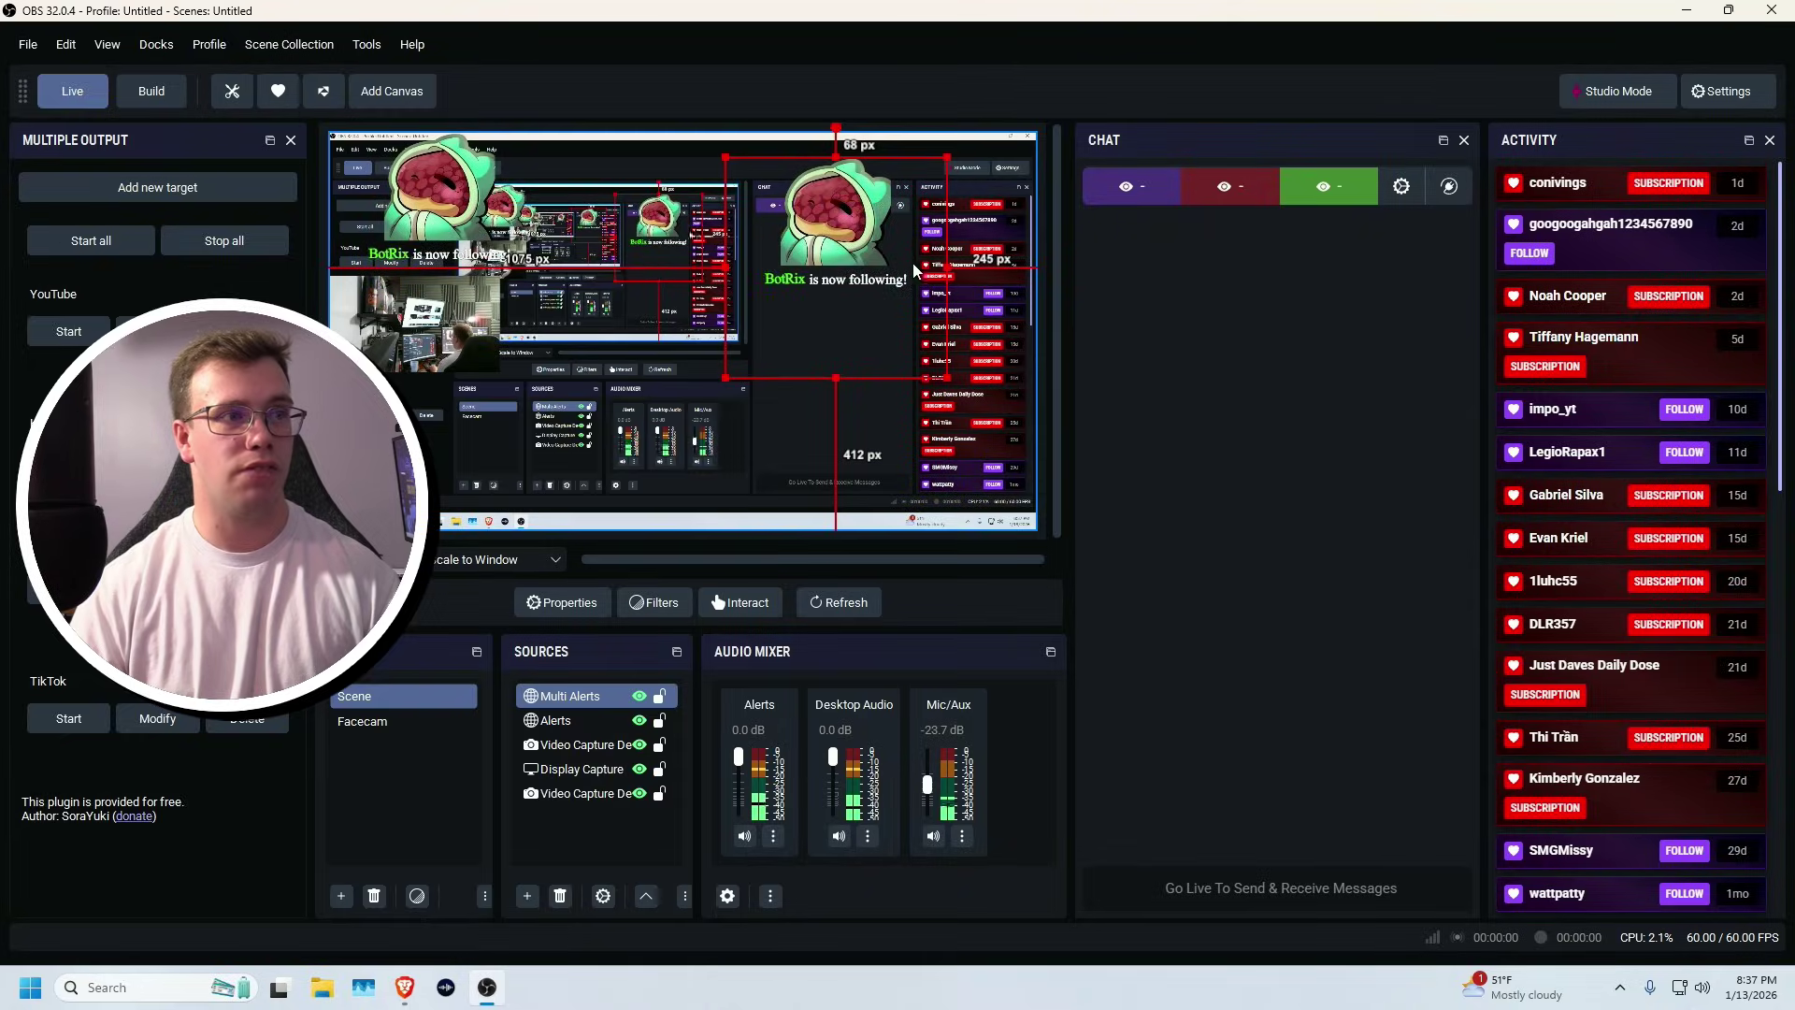
{"action": "key", "text": "alt+Tab"}
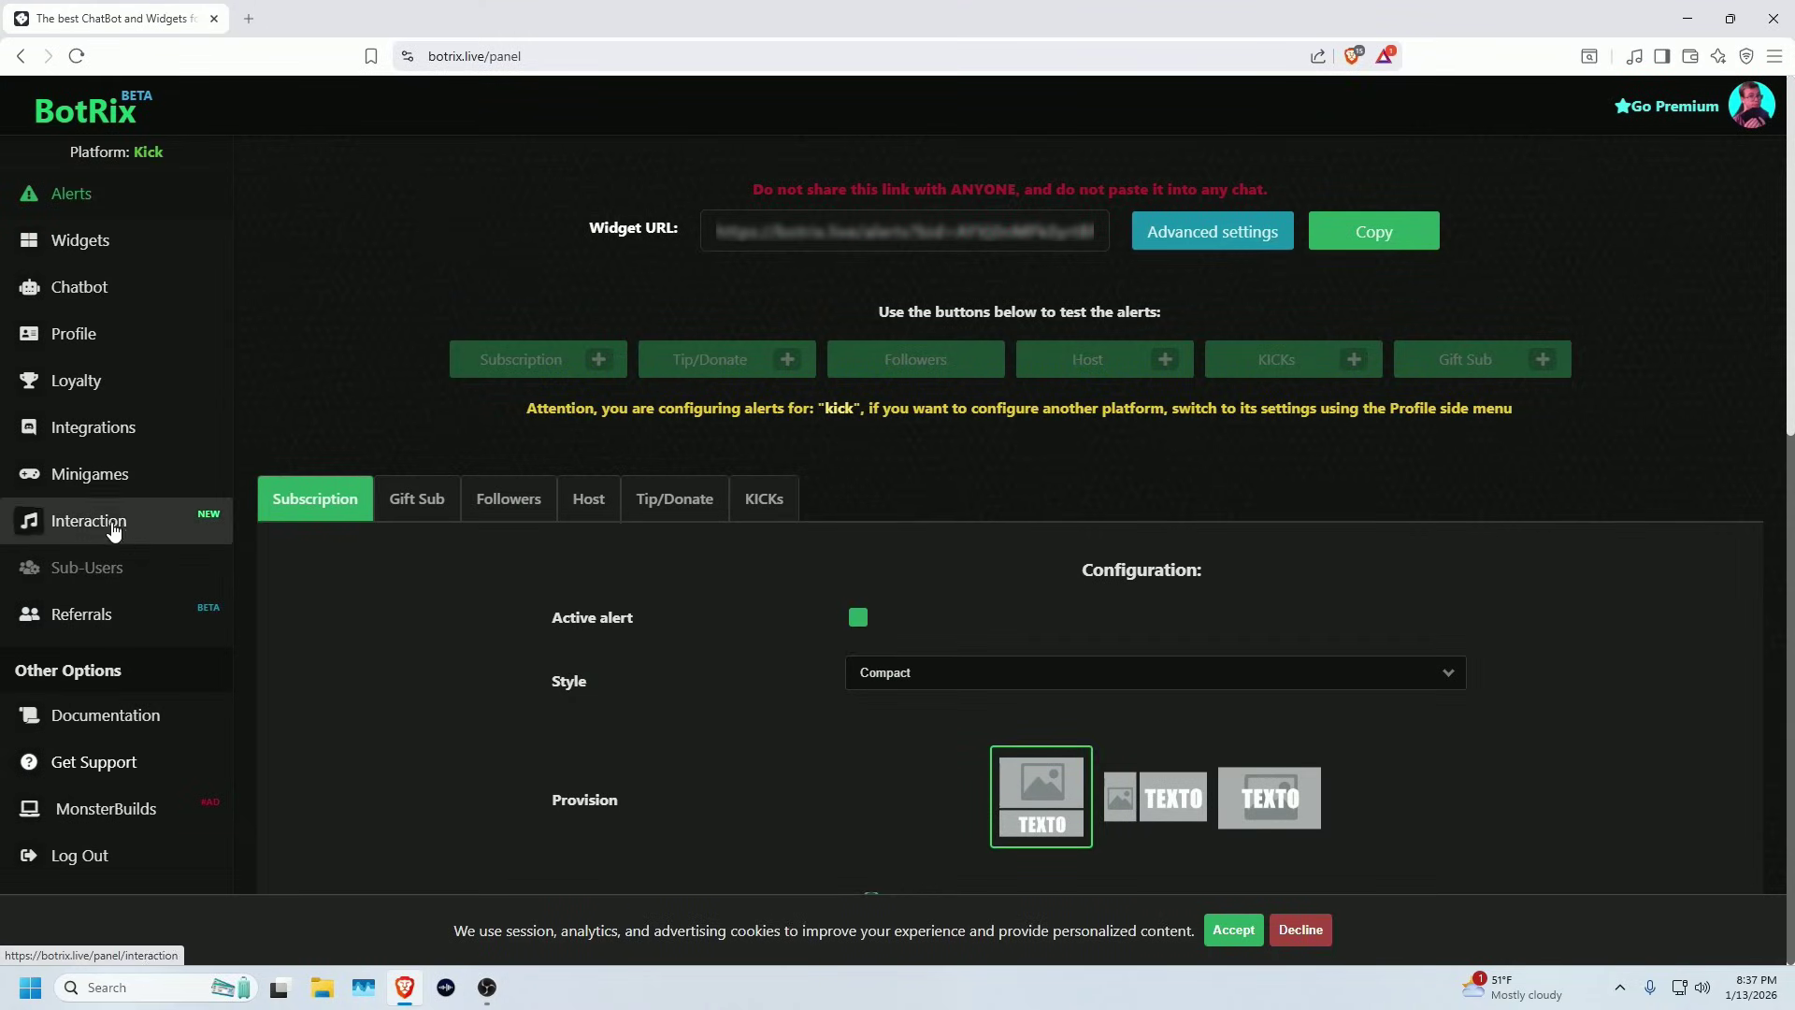
Make Twitch the active BotRix platform with its Alerts page open, then minimize the browser.
{"action": "left_click", "coordinate": [103, 335]}
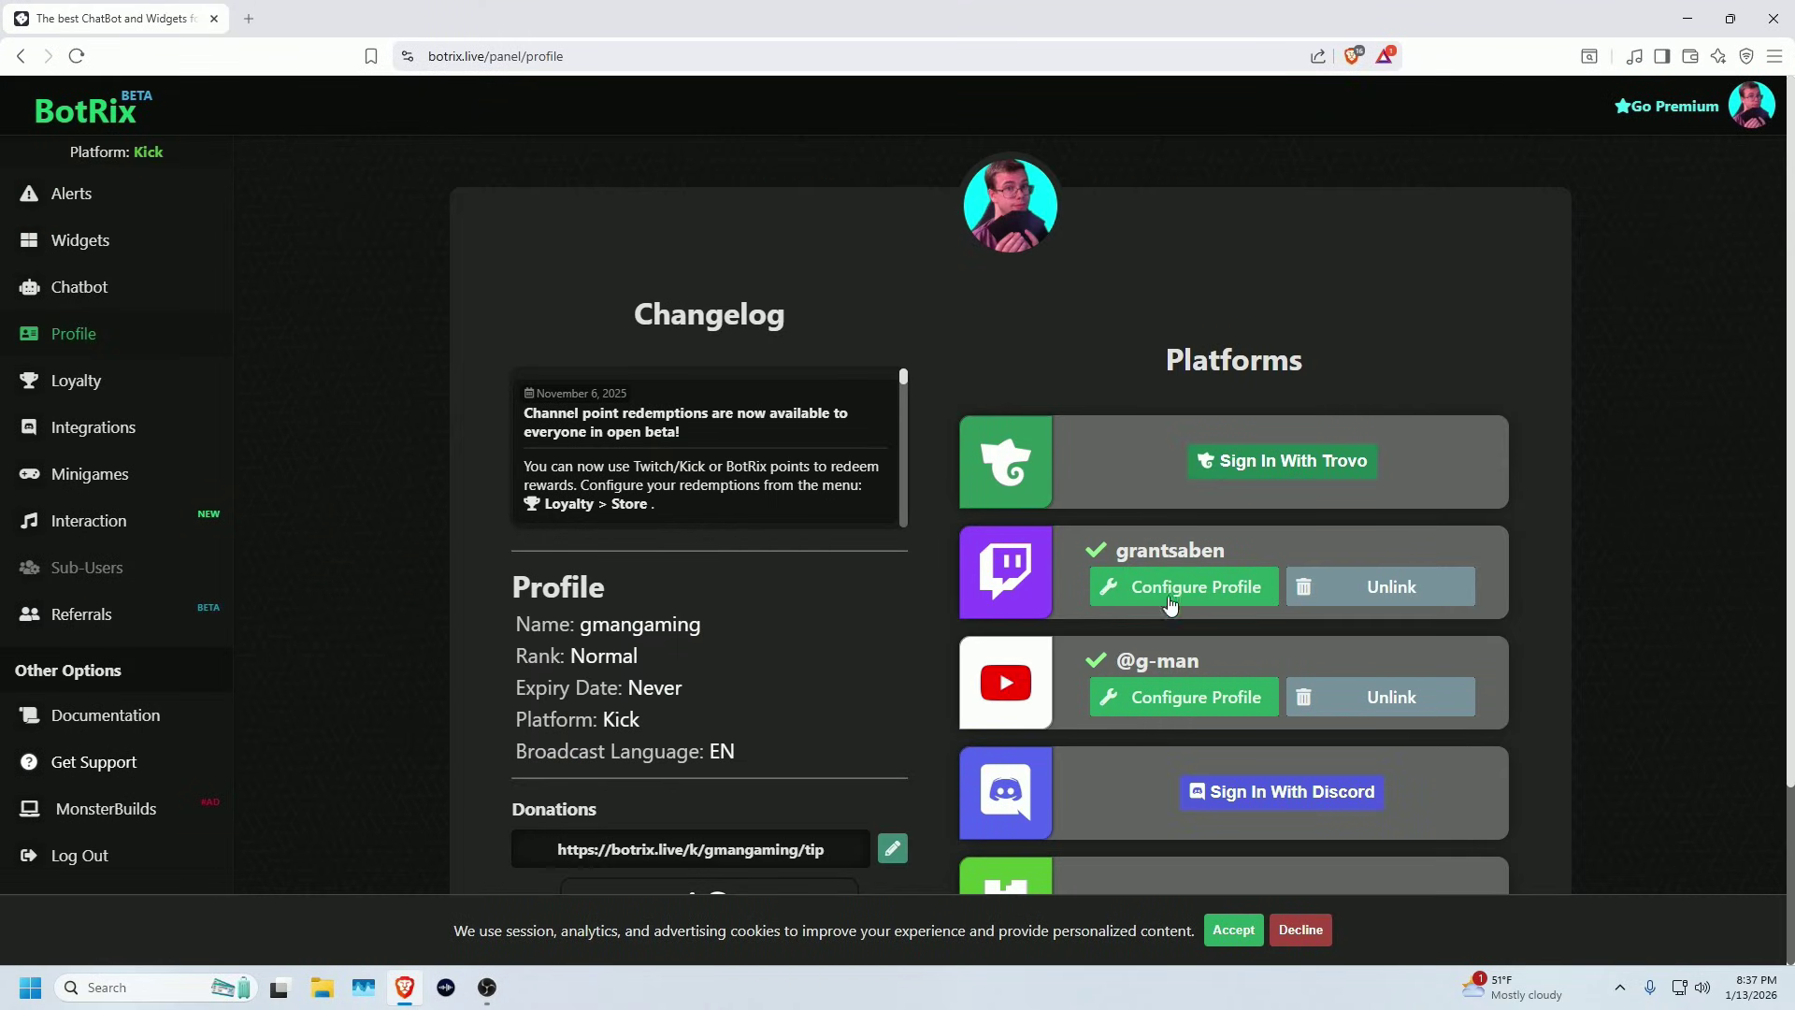
{"action": "left_click", "coordinate": [1186, 586]}
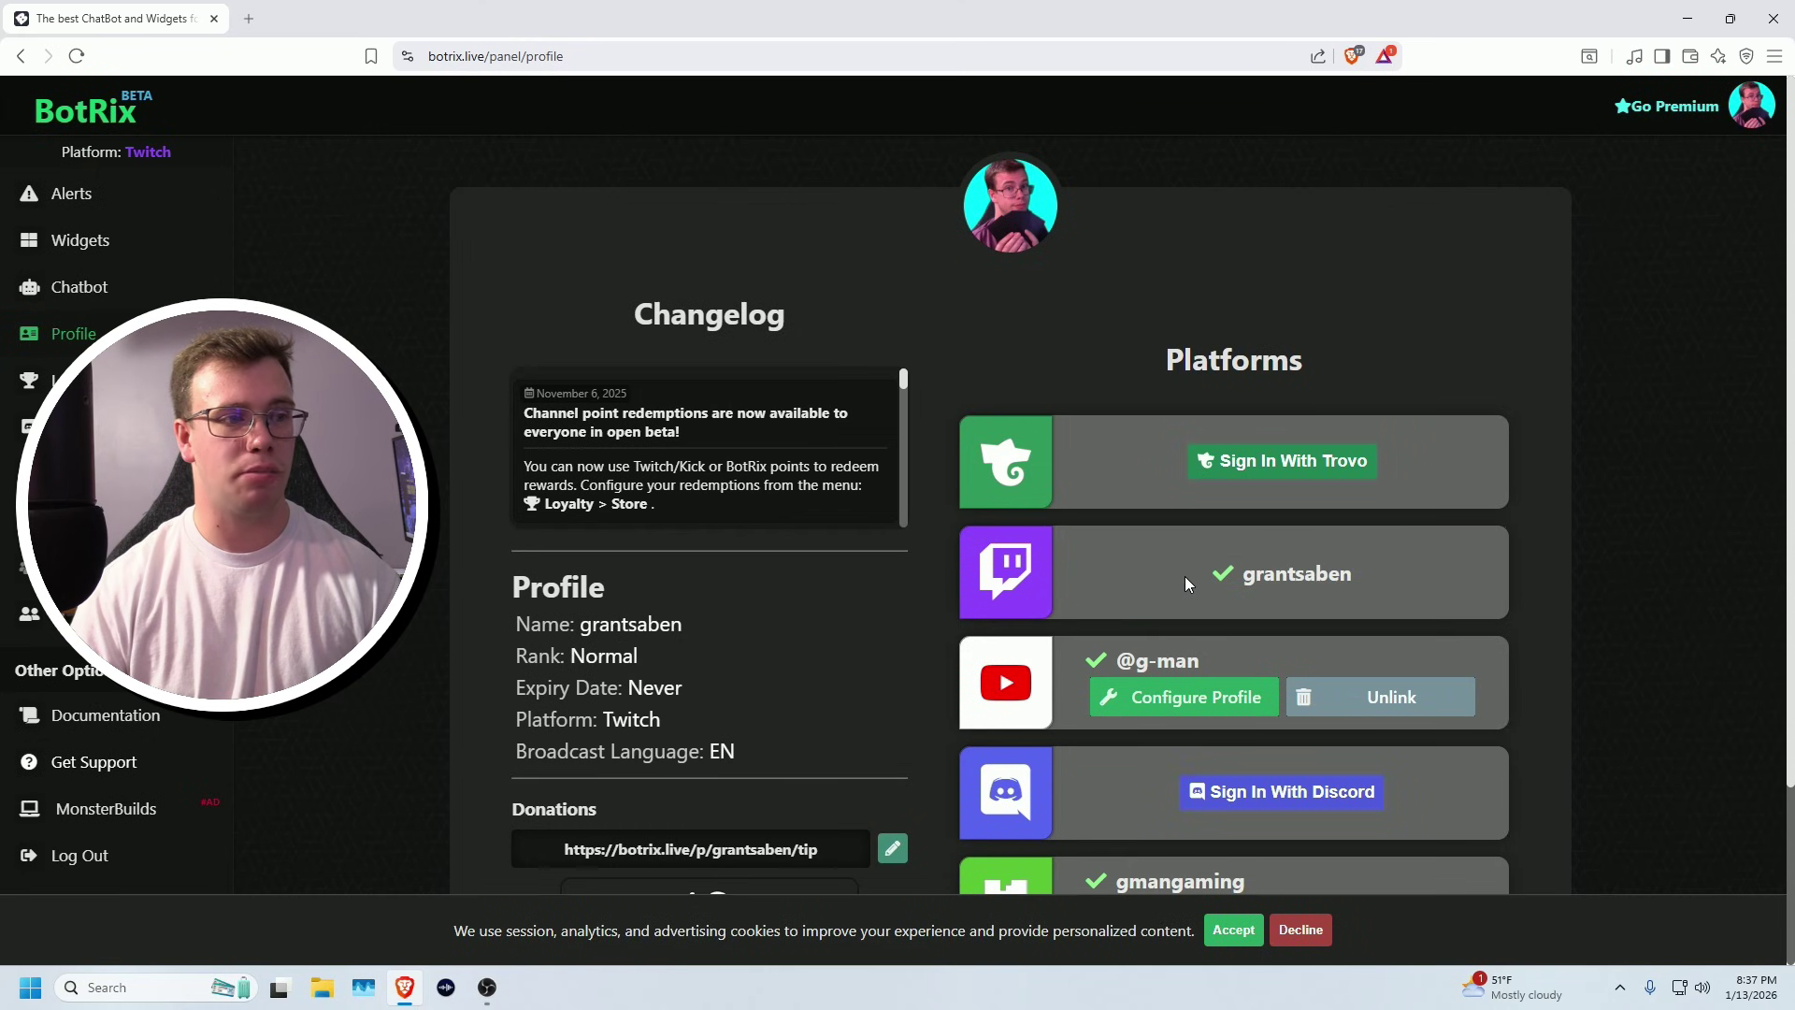
{"action": "left_click", "coordinate": [71, 193]}
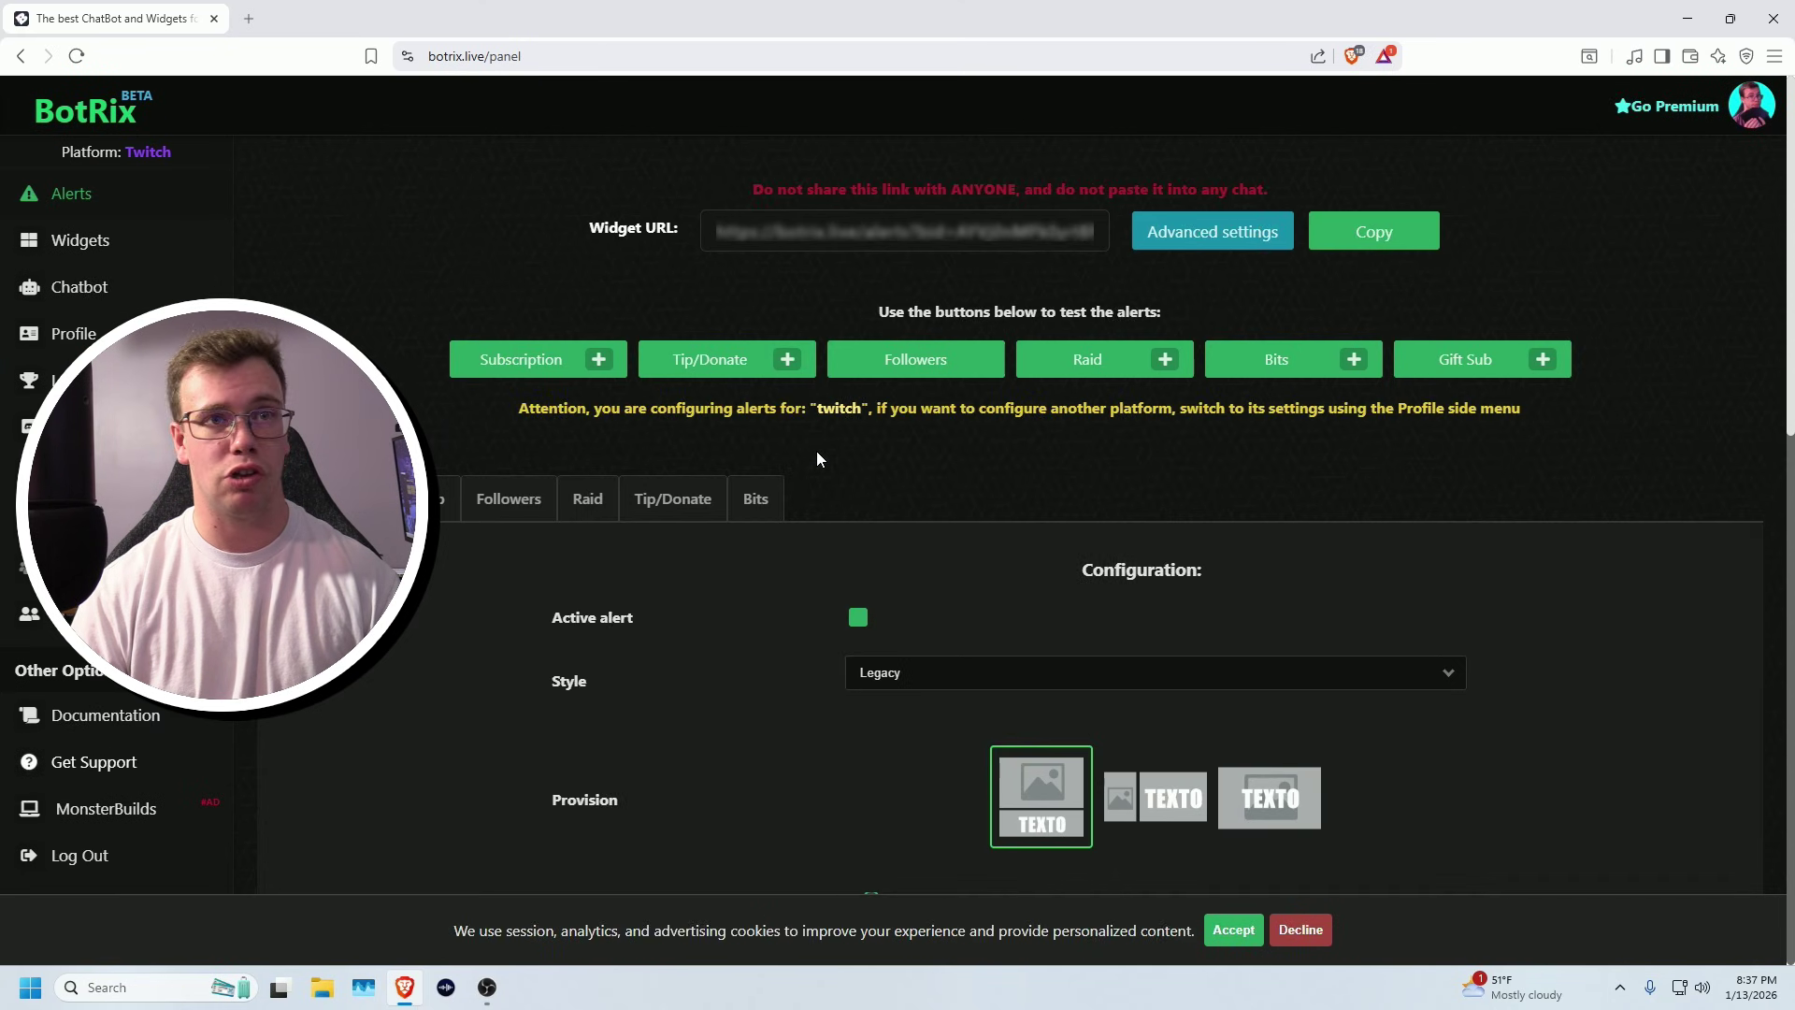
{"action": "left_click", "coordinate": [1688, 18]}
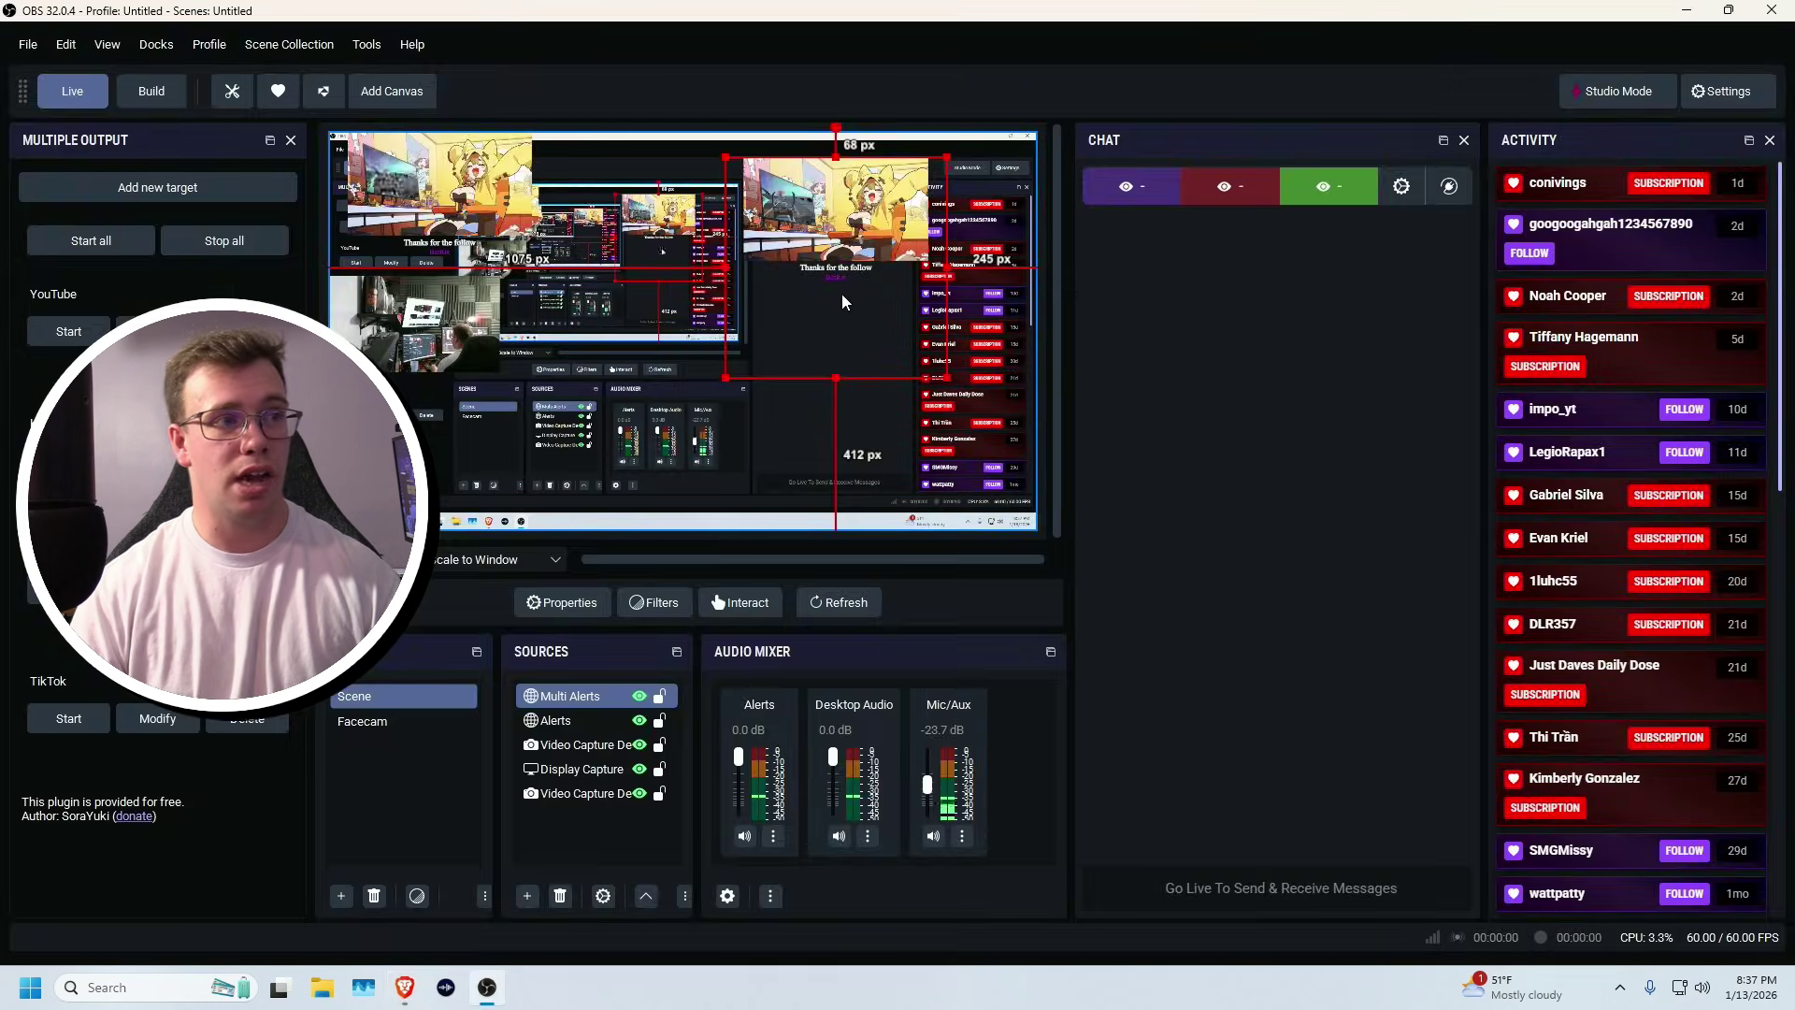
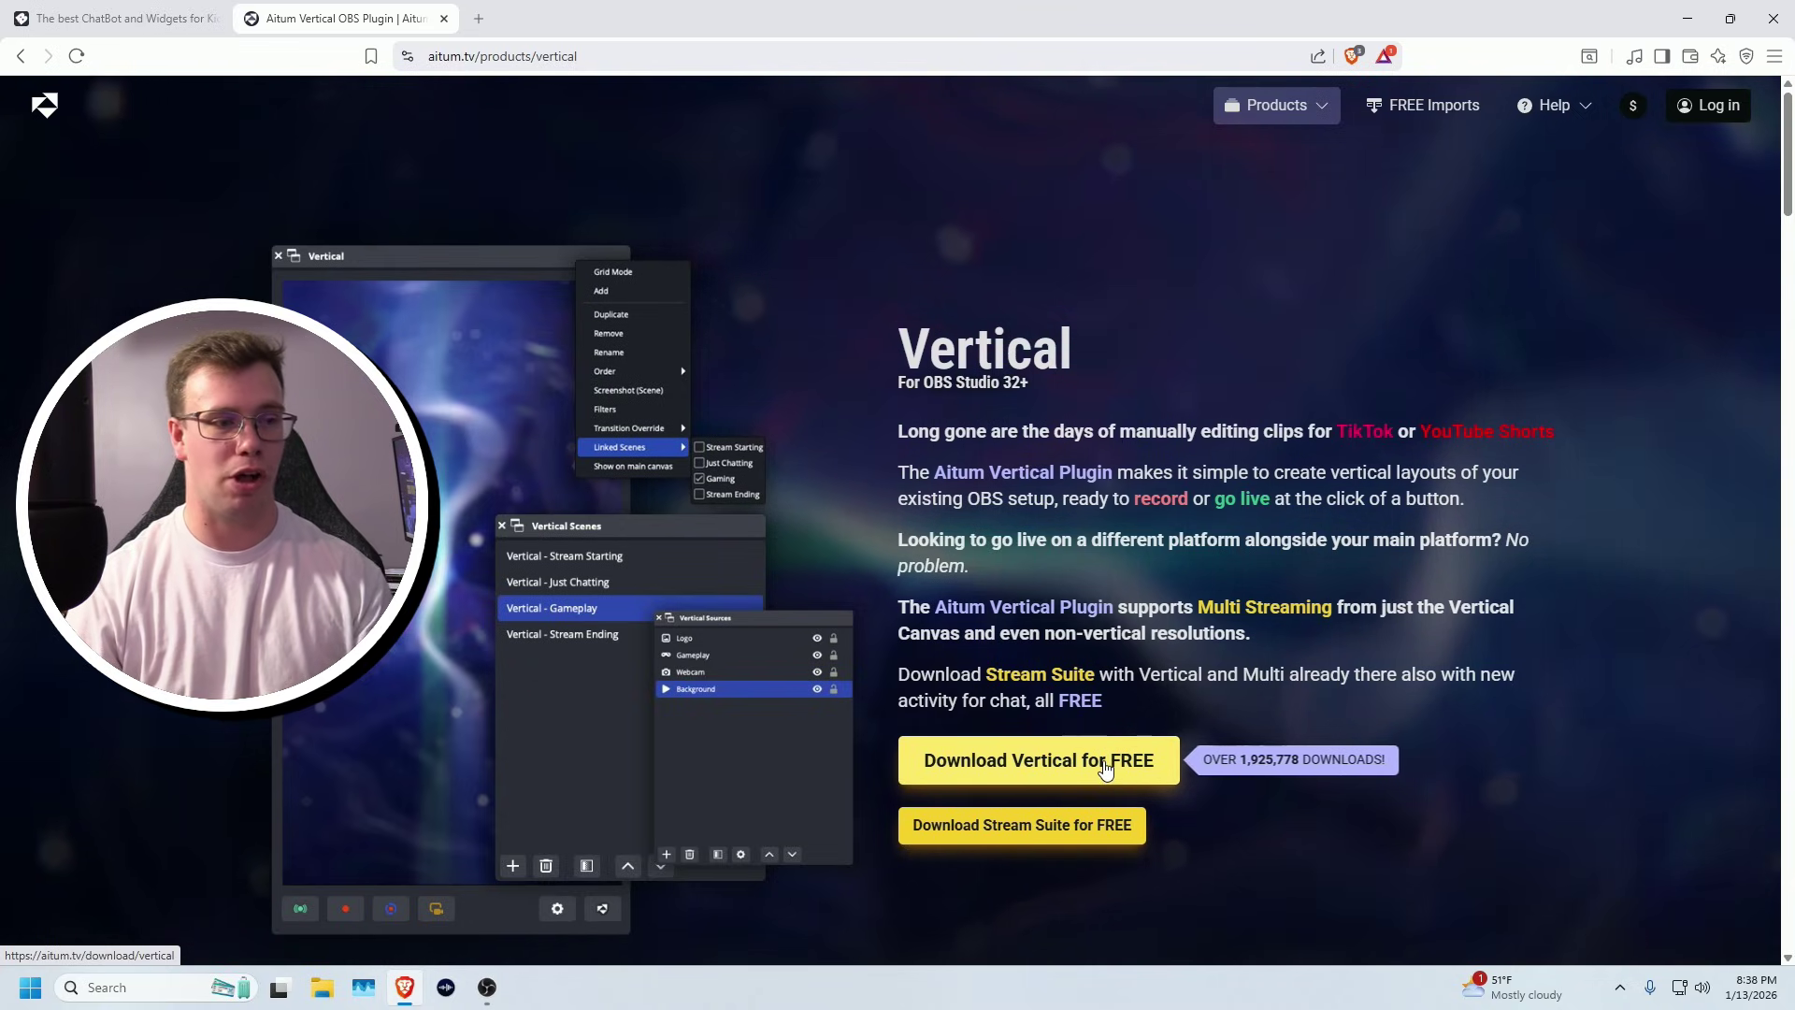
Download the Aitum Vertical installer (vertical-canvas-windows-installer) and show it in the Downloads folder.
{"action": "left_click", "coordinate": [1106, 765]}
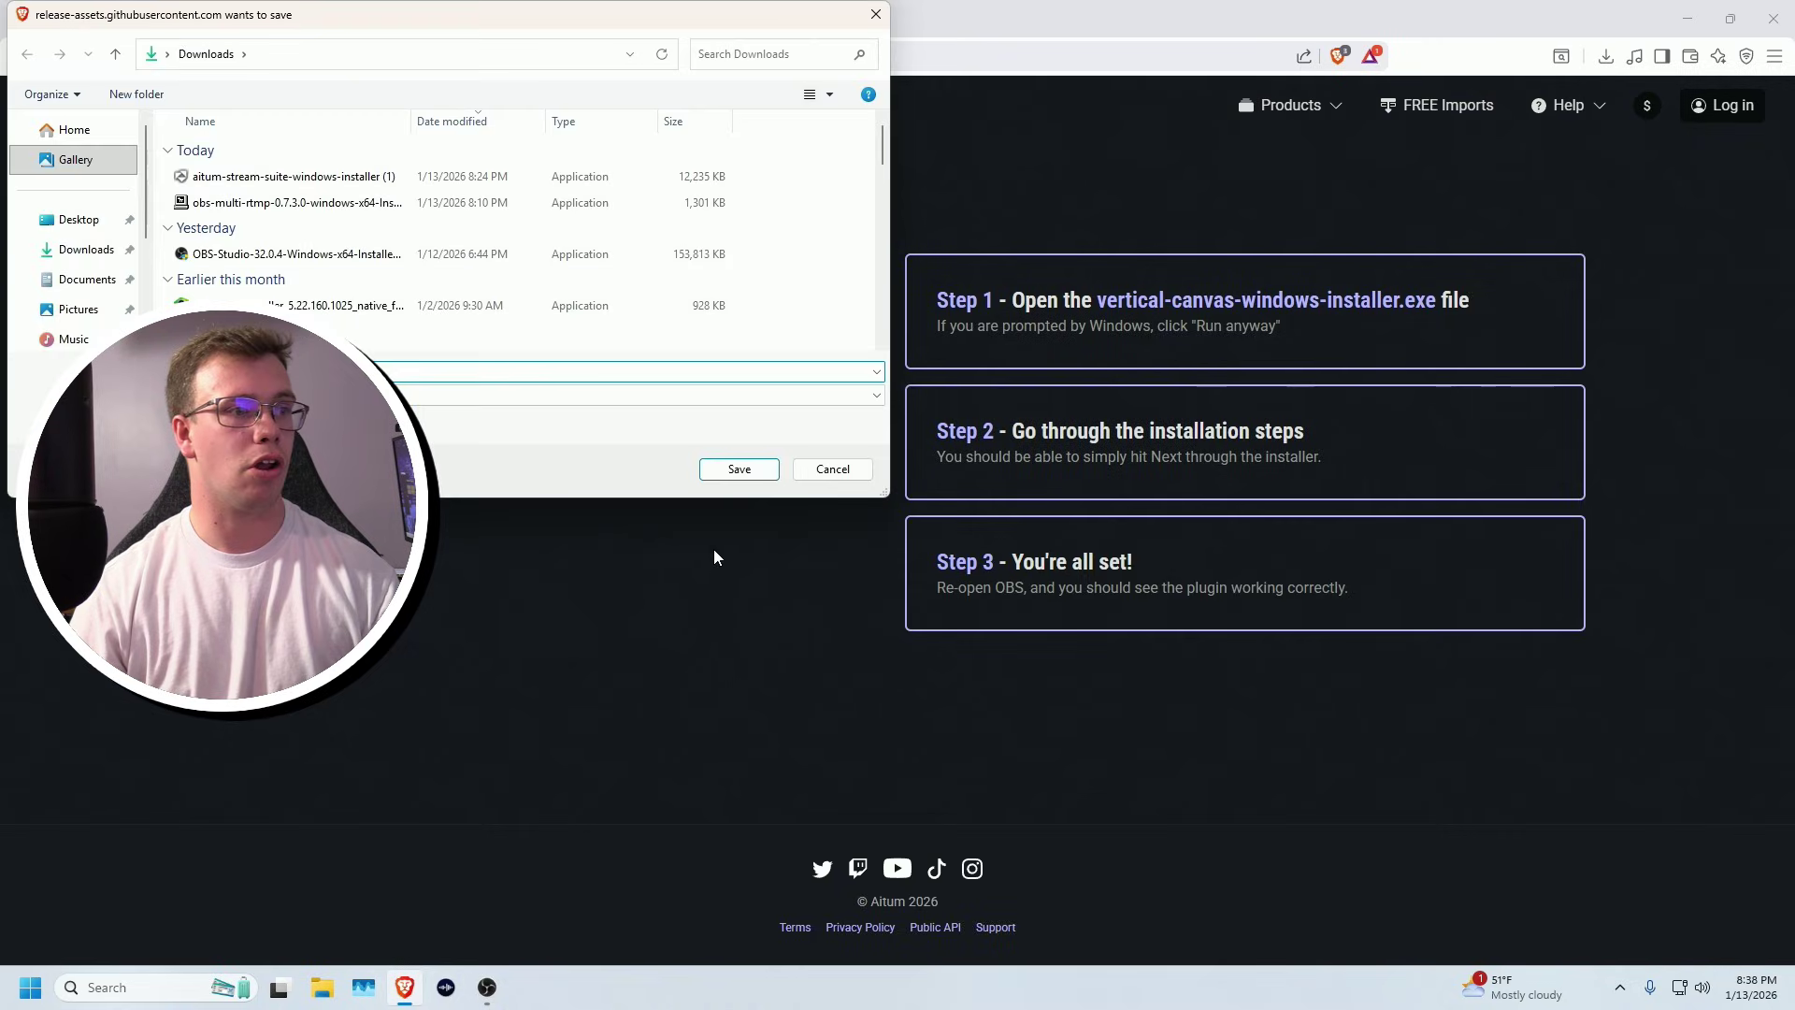
{"action": "left_click", "coordinate": [738, 469]}
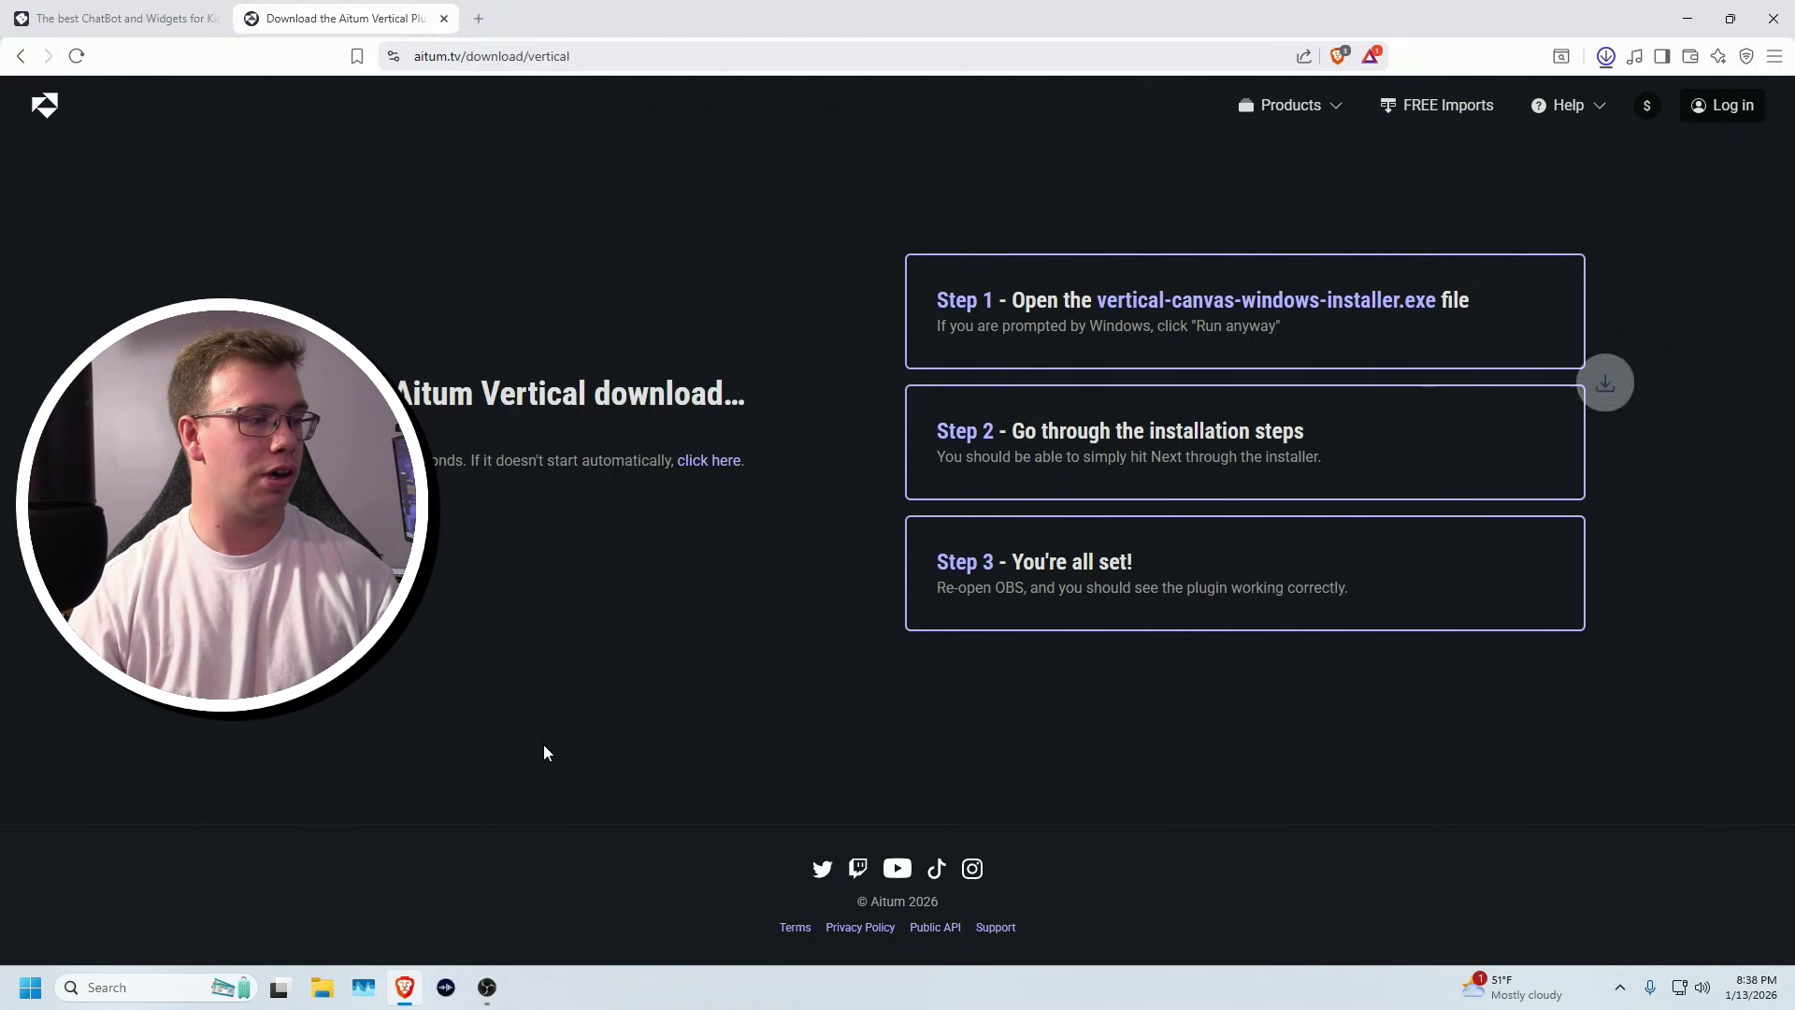
{"action": "left_click", "coordinate": [319, 990]}
{"action": "left_click", "coordinate": [250, 511]}
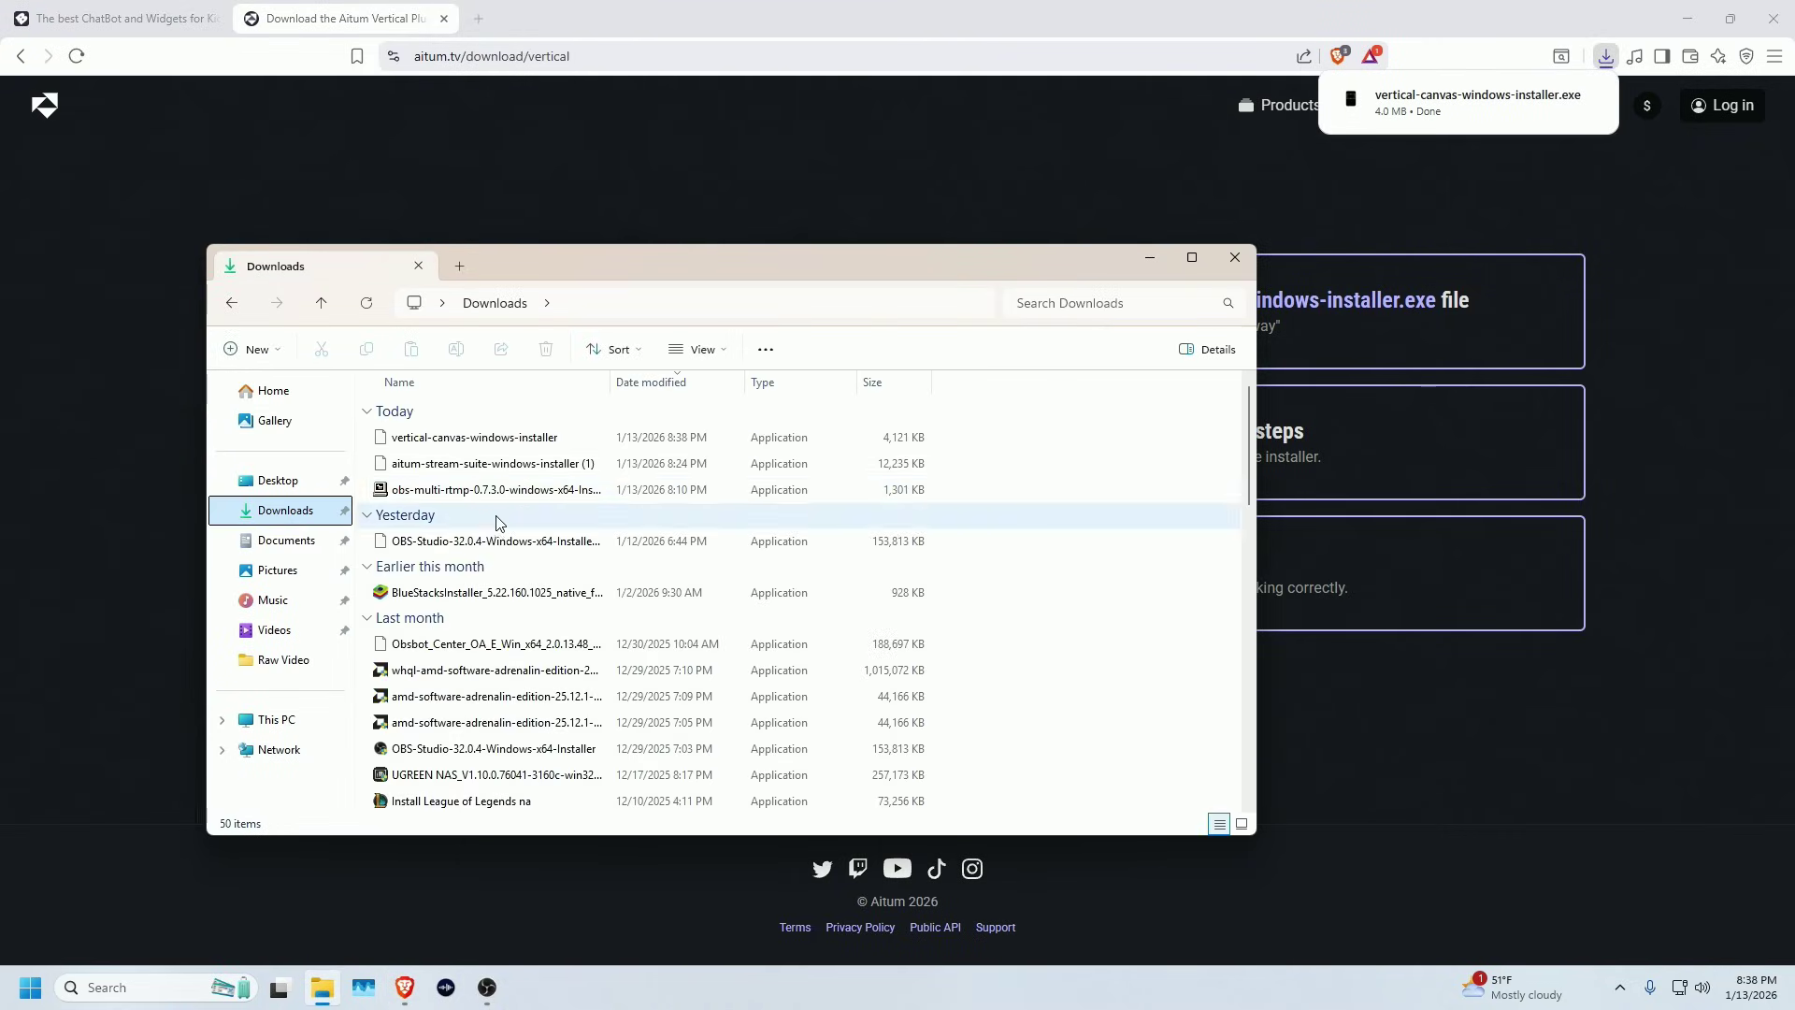
Run the vertical-canvas 1.6.1 installer through to Finish, then bring up OBS's taskbar window menu.
{"action": "left_click", "coordinate": [485, 445]}
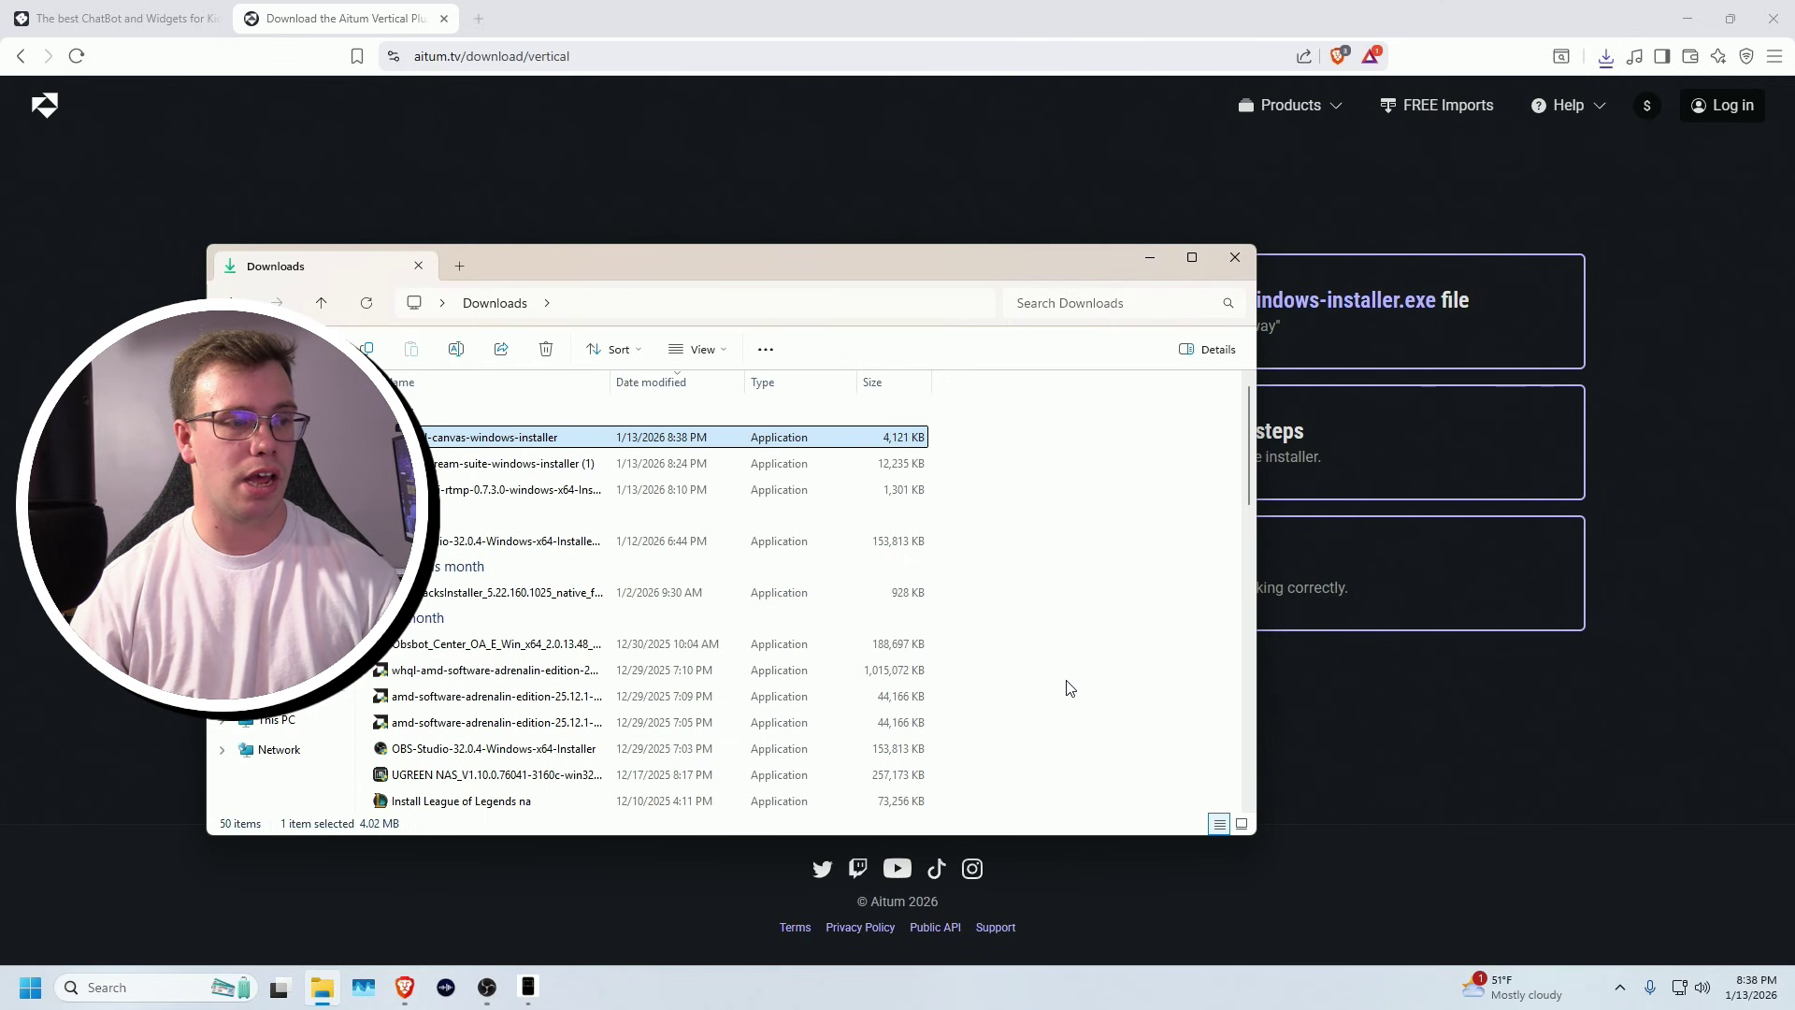
{"action": "left_click", "coordinate": [1051, 674]}
{"action": "left_click", "coordinate": [1051, 674]}
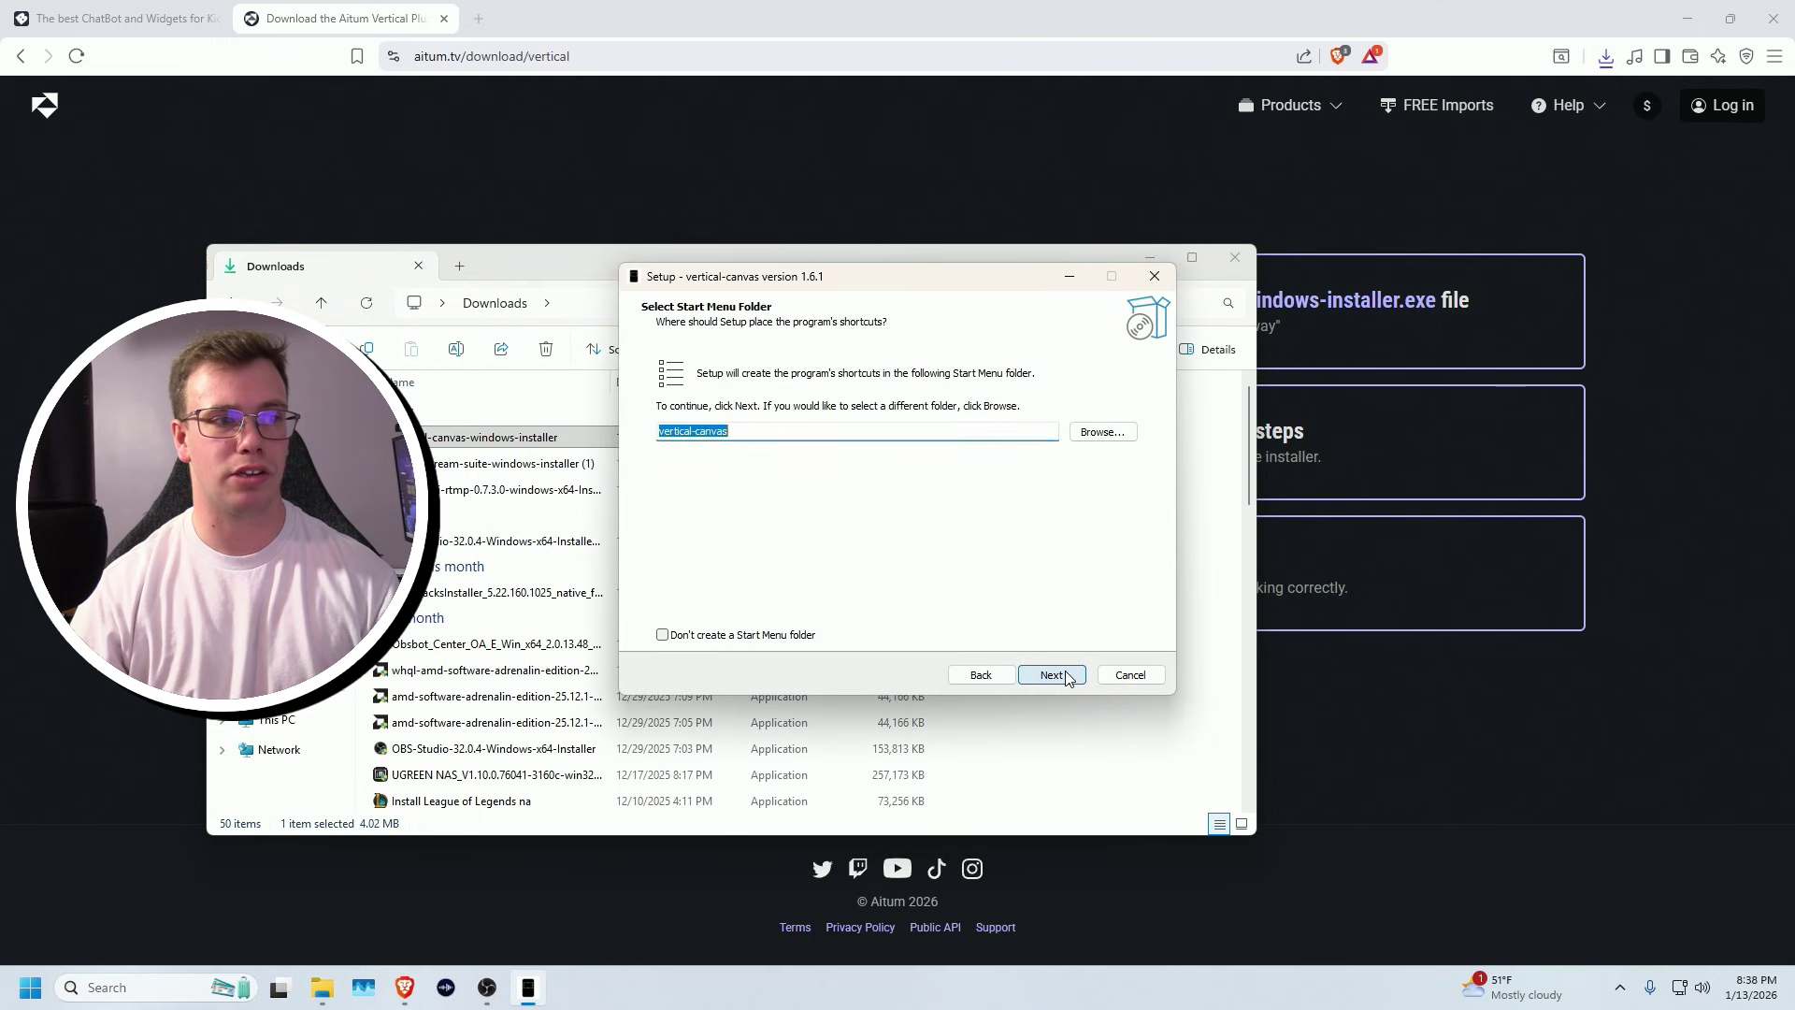
{"action": "left_click", "coordinate": [1051, 675]}
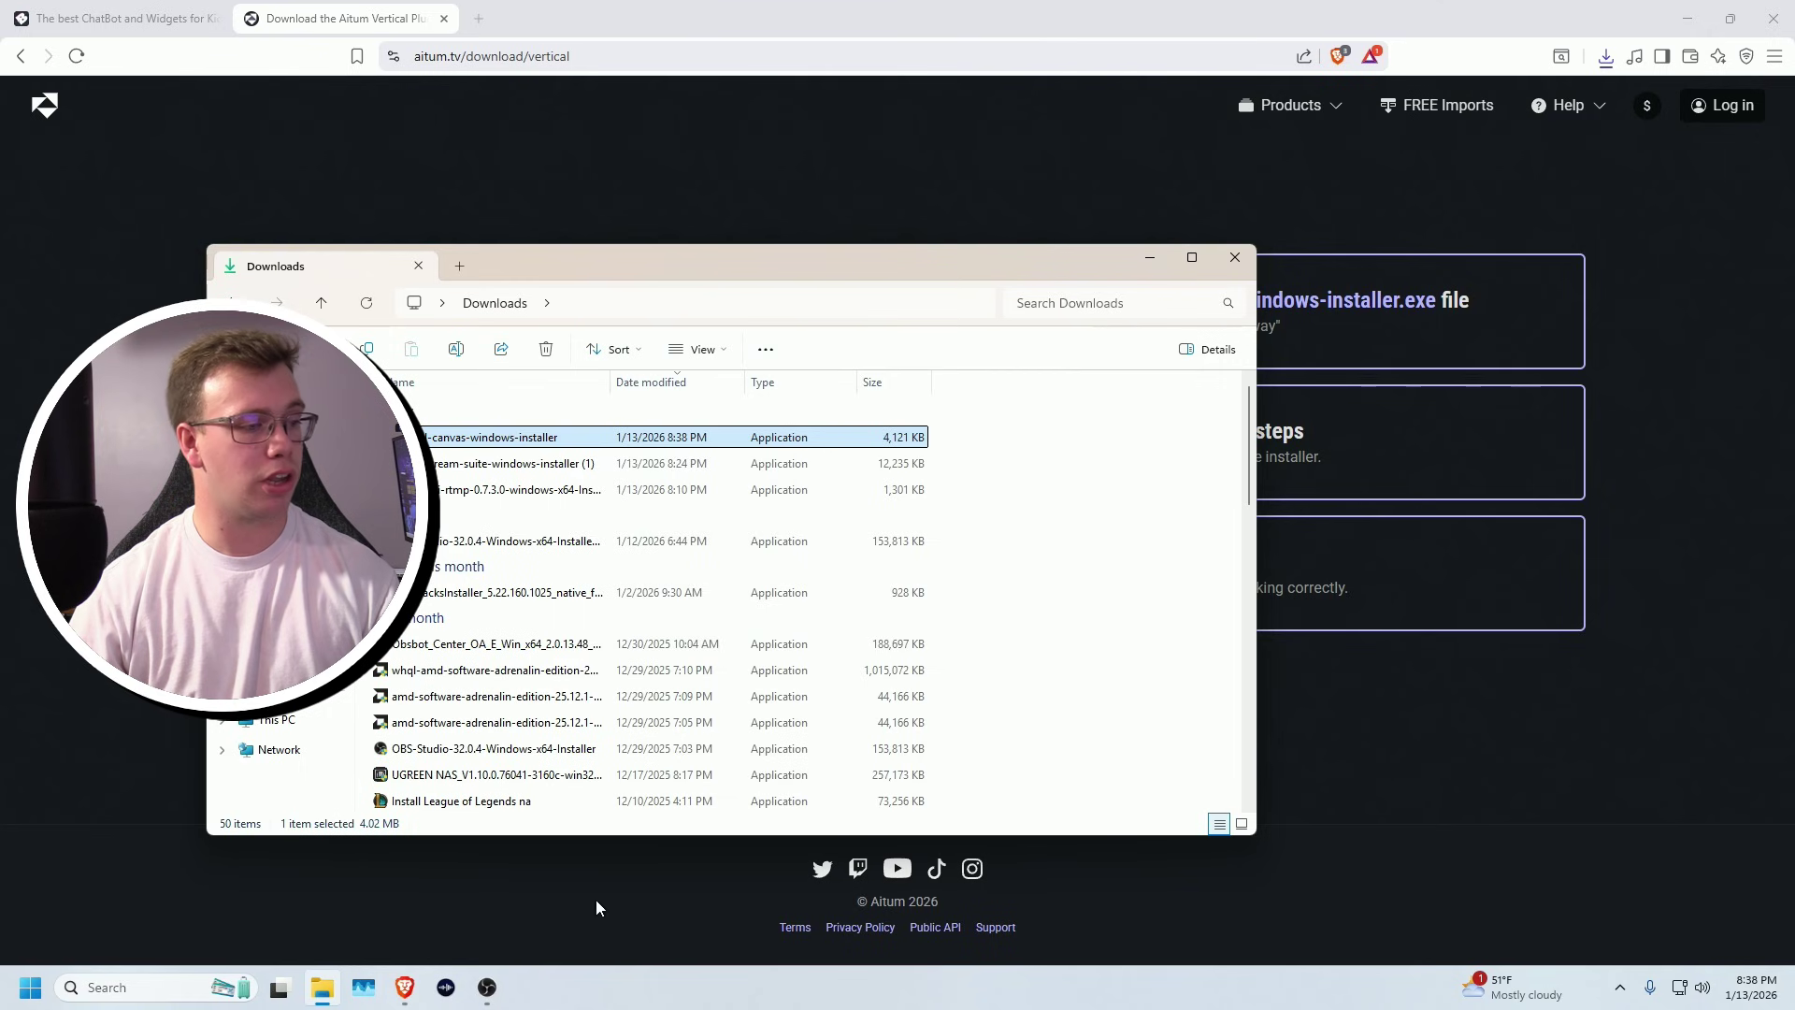
{"action": "right_click", "coordinate": [487, 988]}
Close OBS and relaunch it so the Vertical plugin's docks load.
{"action": "left_click", "coordinate": [491, 940]}
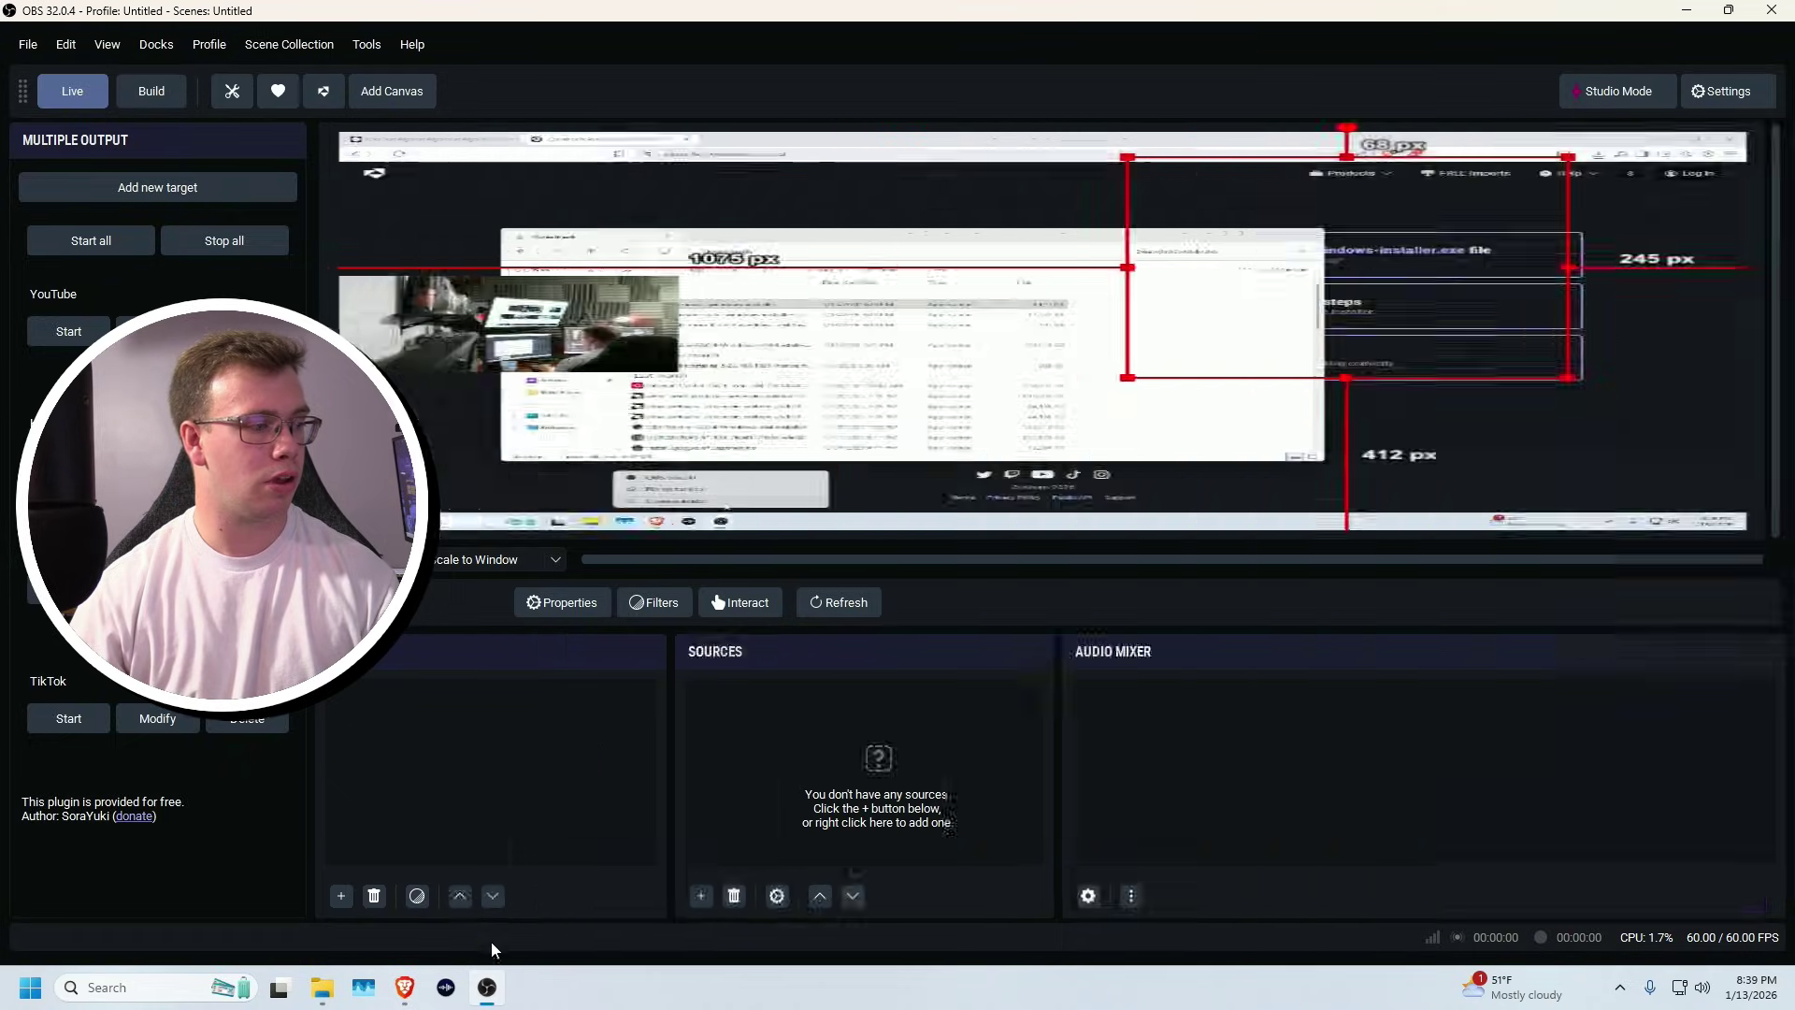
{"action": "left_click", "coordinate": [1096, 582]}
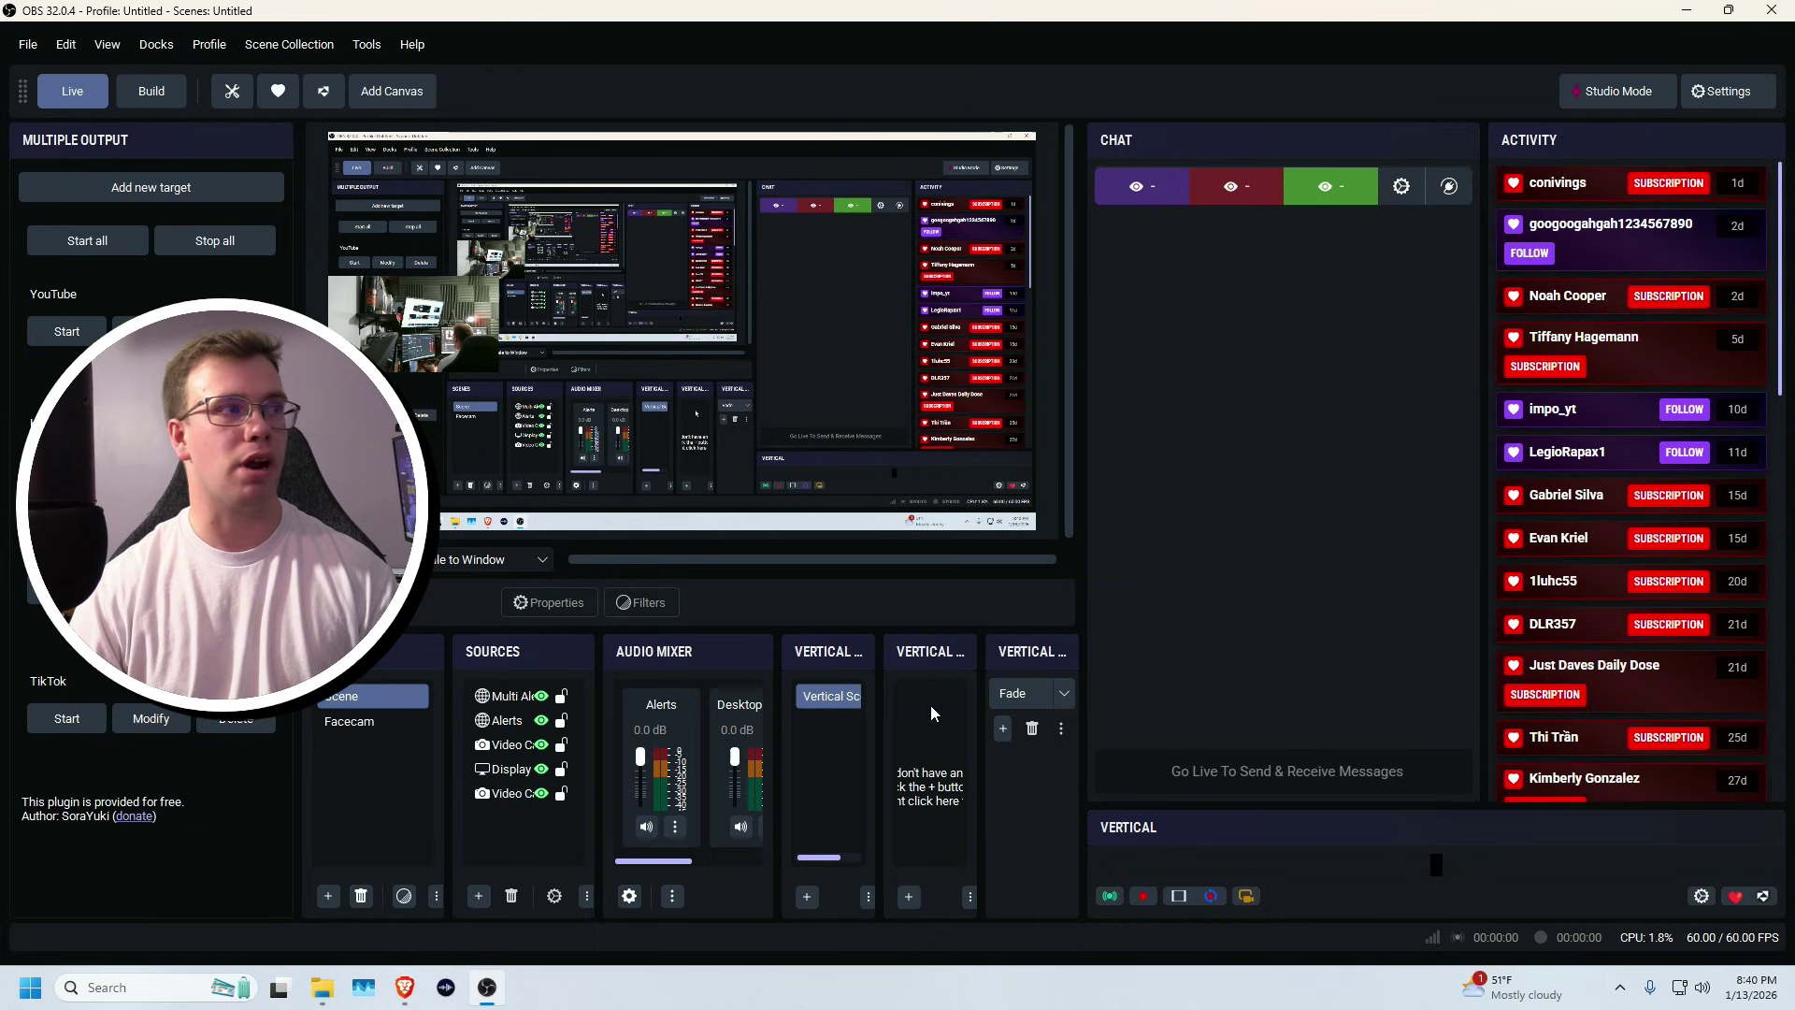
Unlock the docks and place a widened Vertical preview beside a narrower Chat column.
{"action": "left_click", "coordinate": [156, 44]}
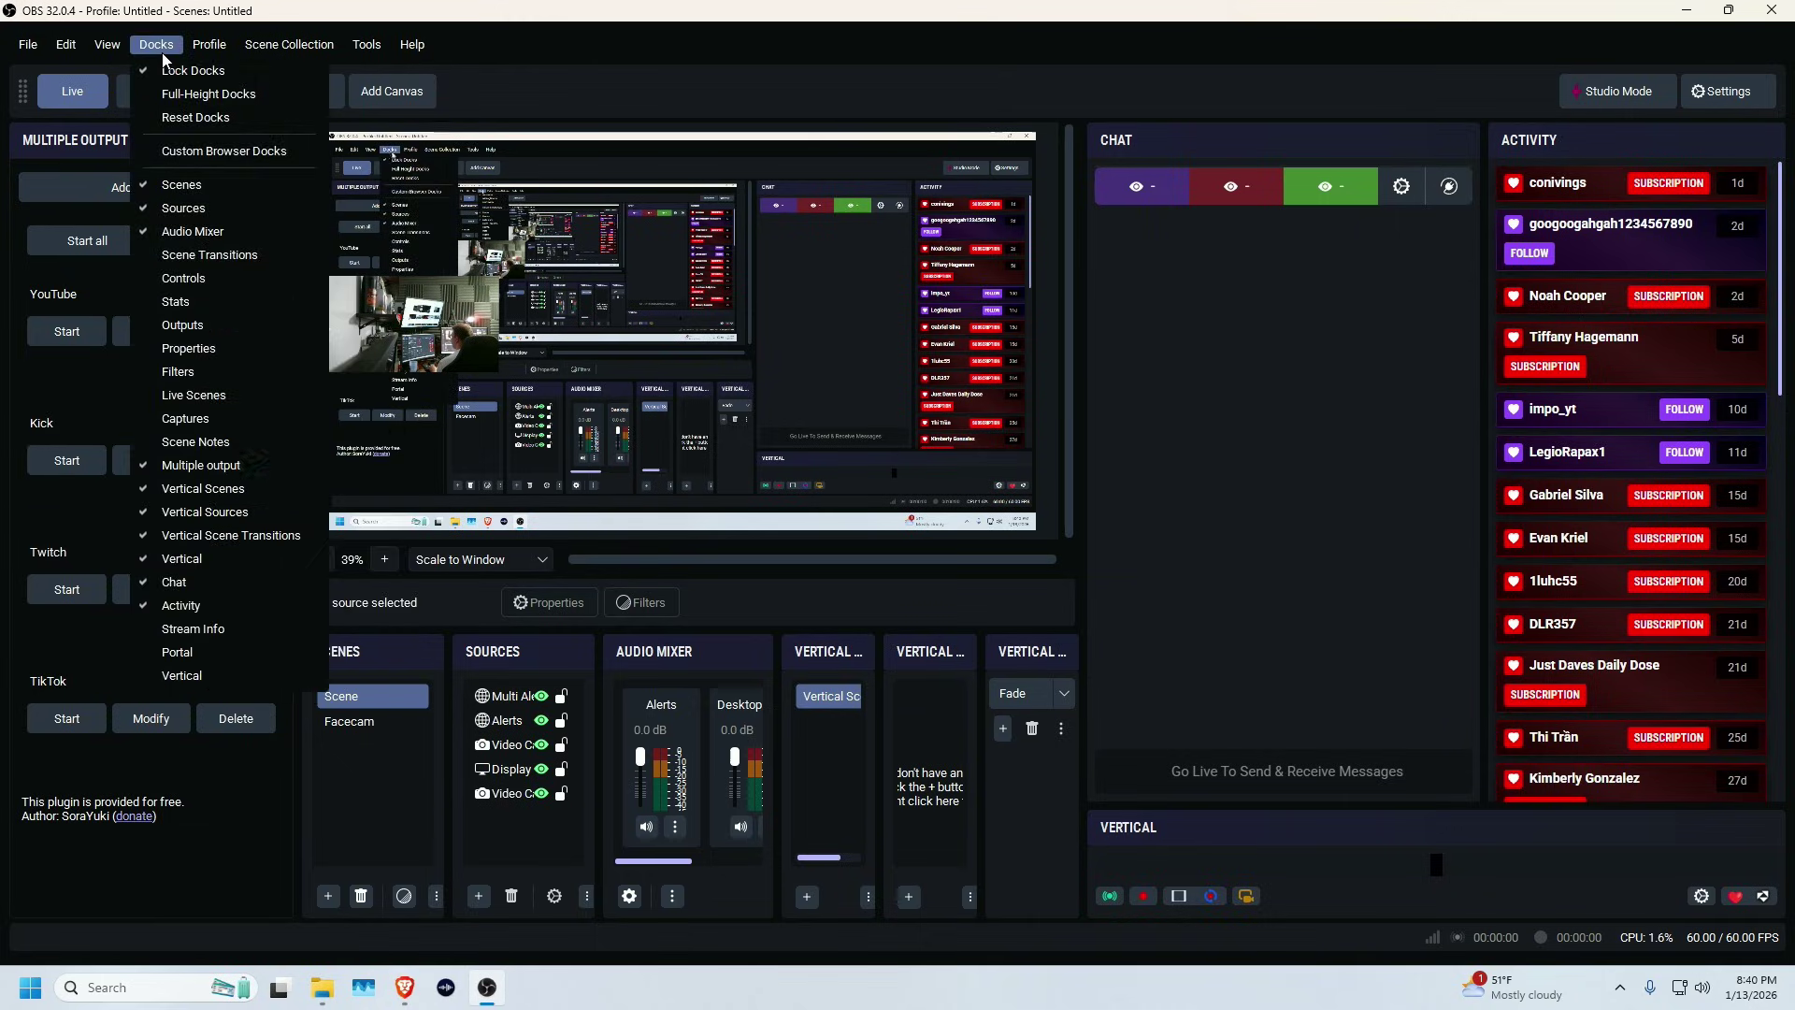
{"action": "left_click", "coordinate": [156, 44]}
{"action": "left_click", "coordinate": [156, 44]}
{"action": "left_click", "coordinate": [156, 44]}
{"action": "left_click", "coordinate": [156, 43]}
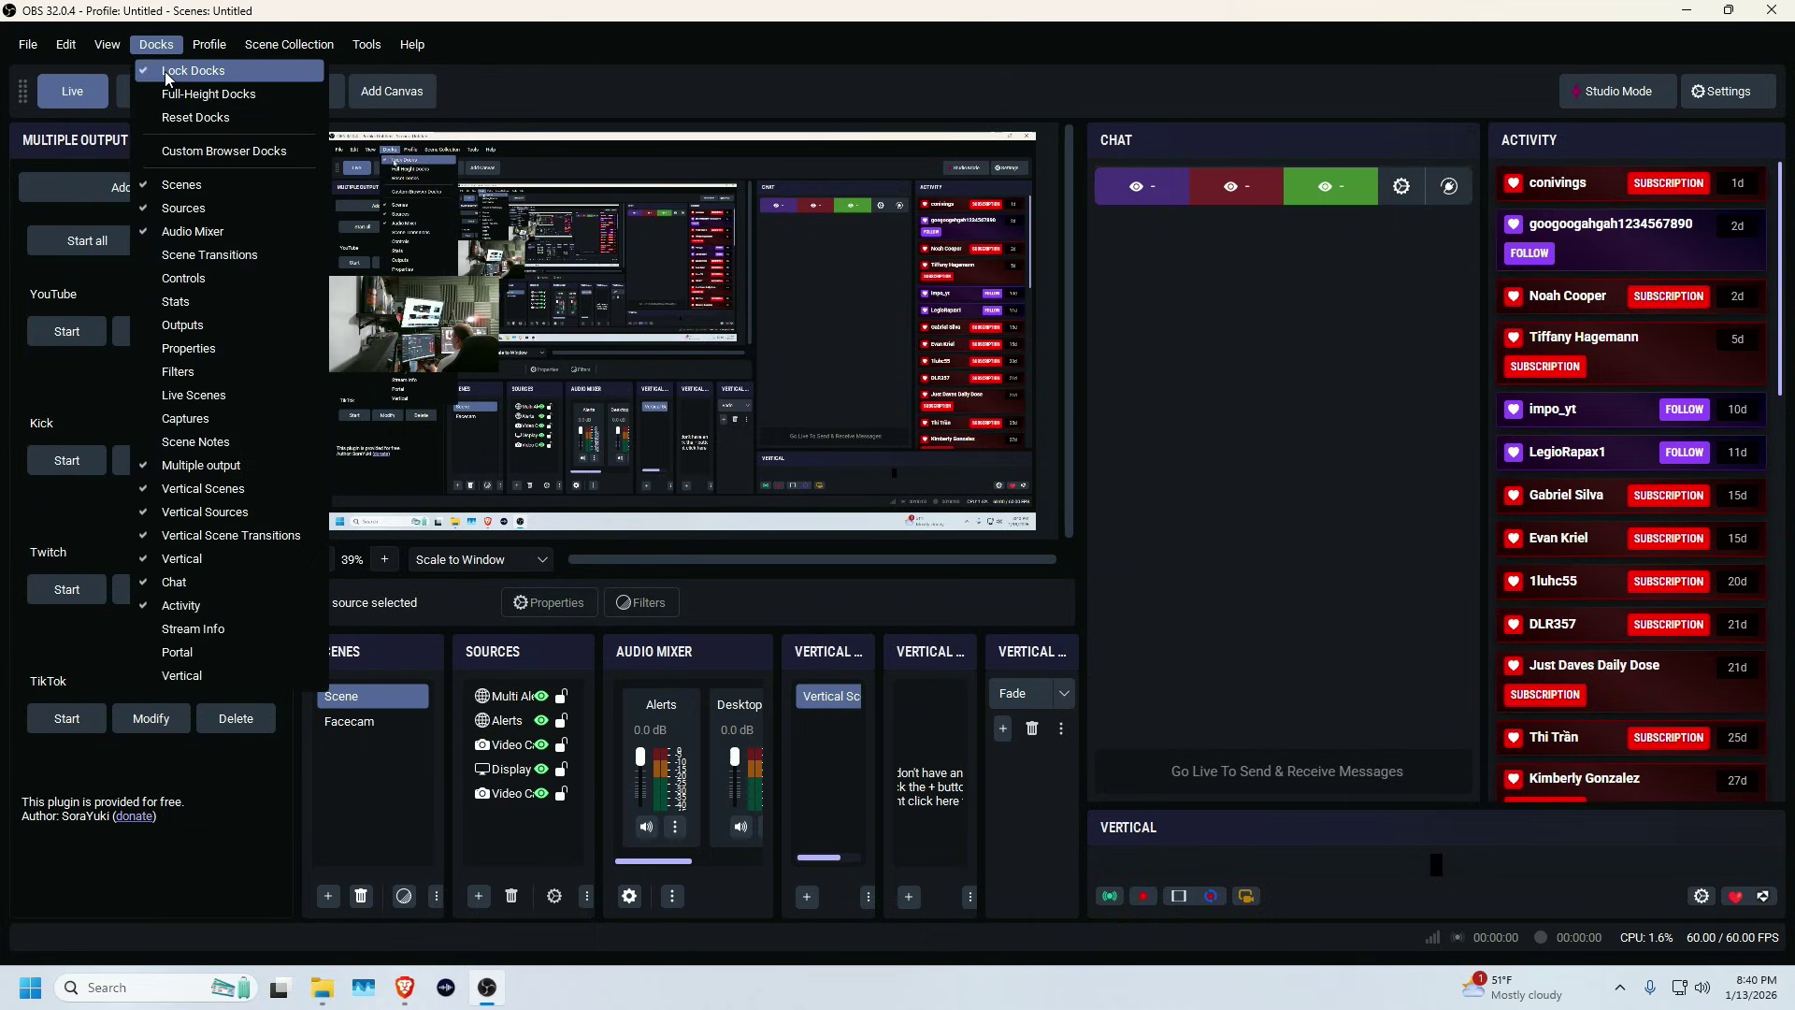
{"action": "left_click", "coordinate": [178, 64]}
{"action": "left_click_drag", "start_coordinate": [1267, 832], "coordinate": [1244, 500]}
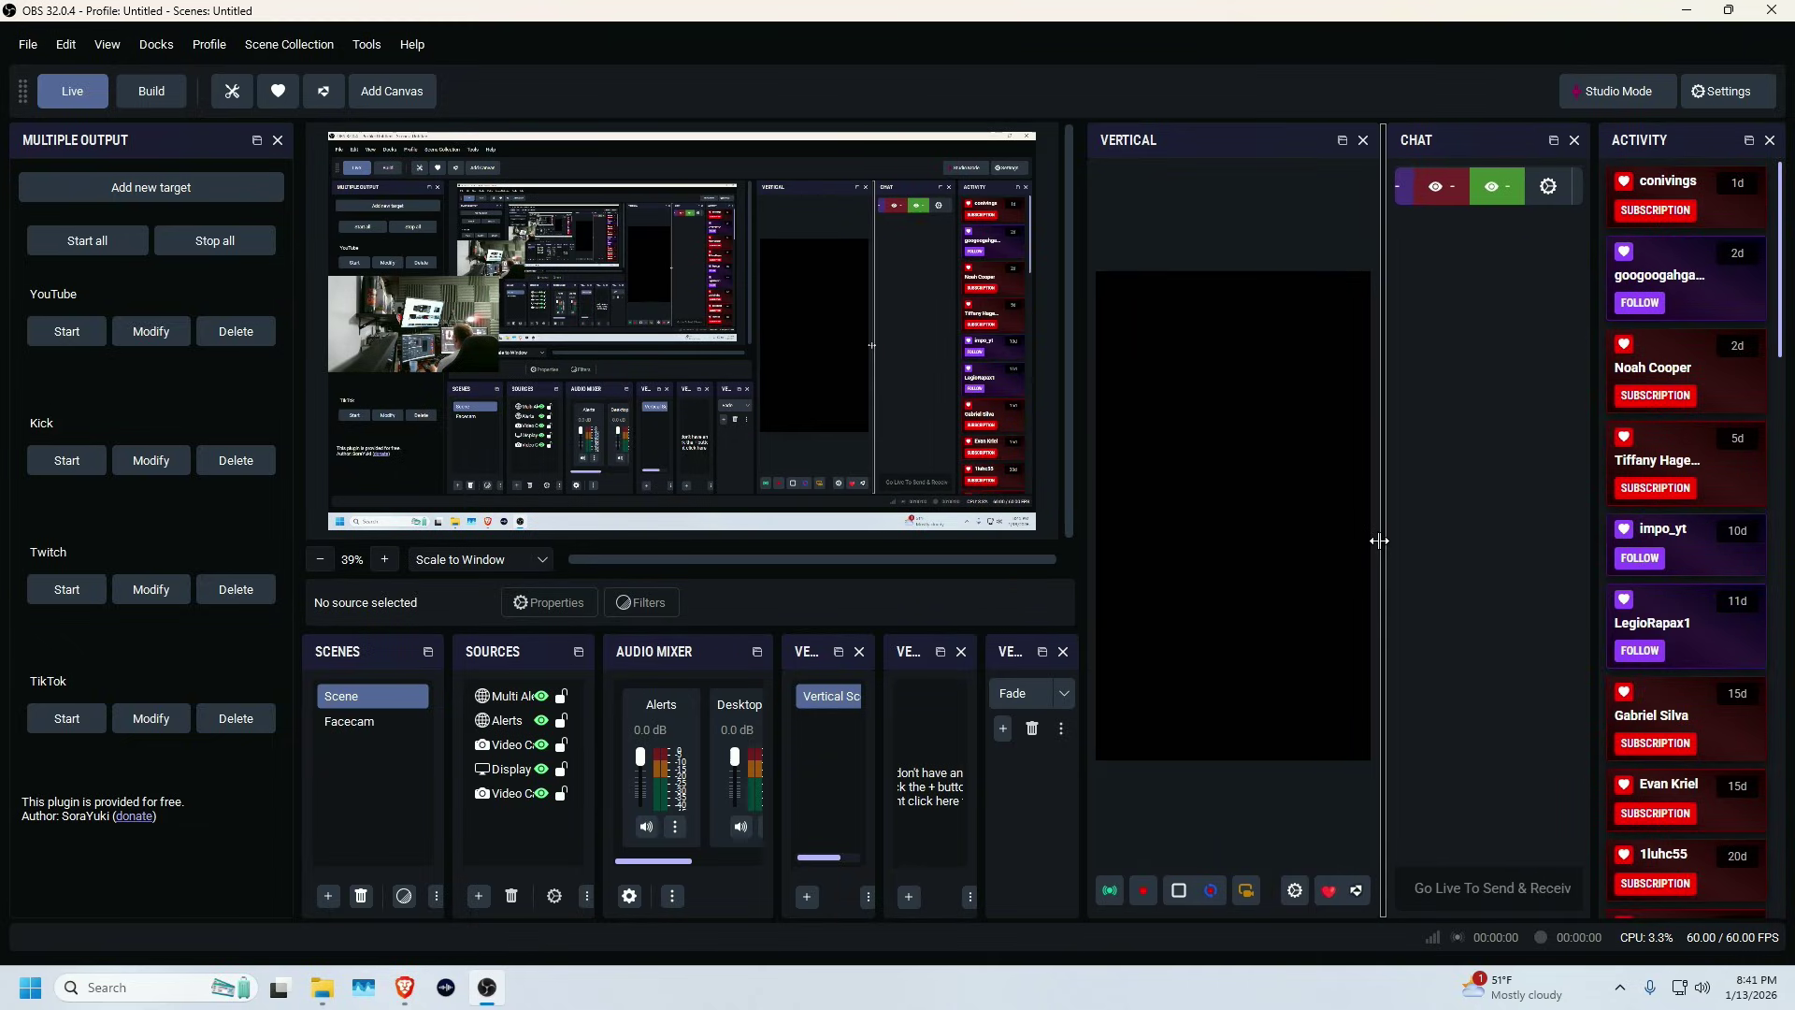
{"action": "left_click_drag", "start_coordinate": [1374, 537], "coordinate": [1434, 546]}
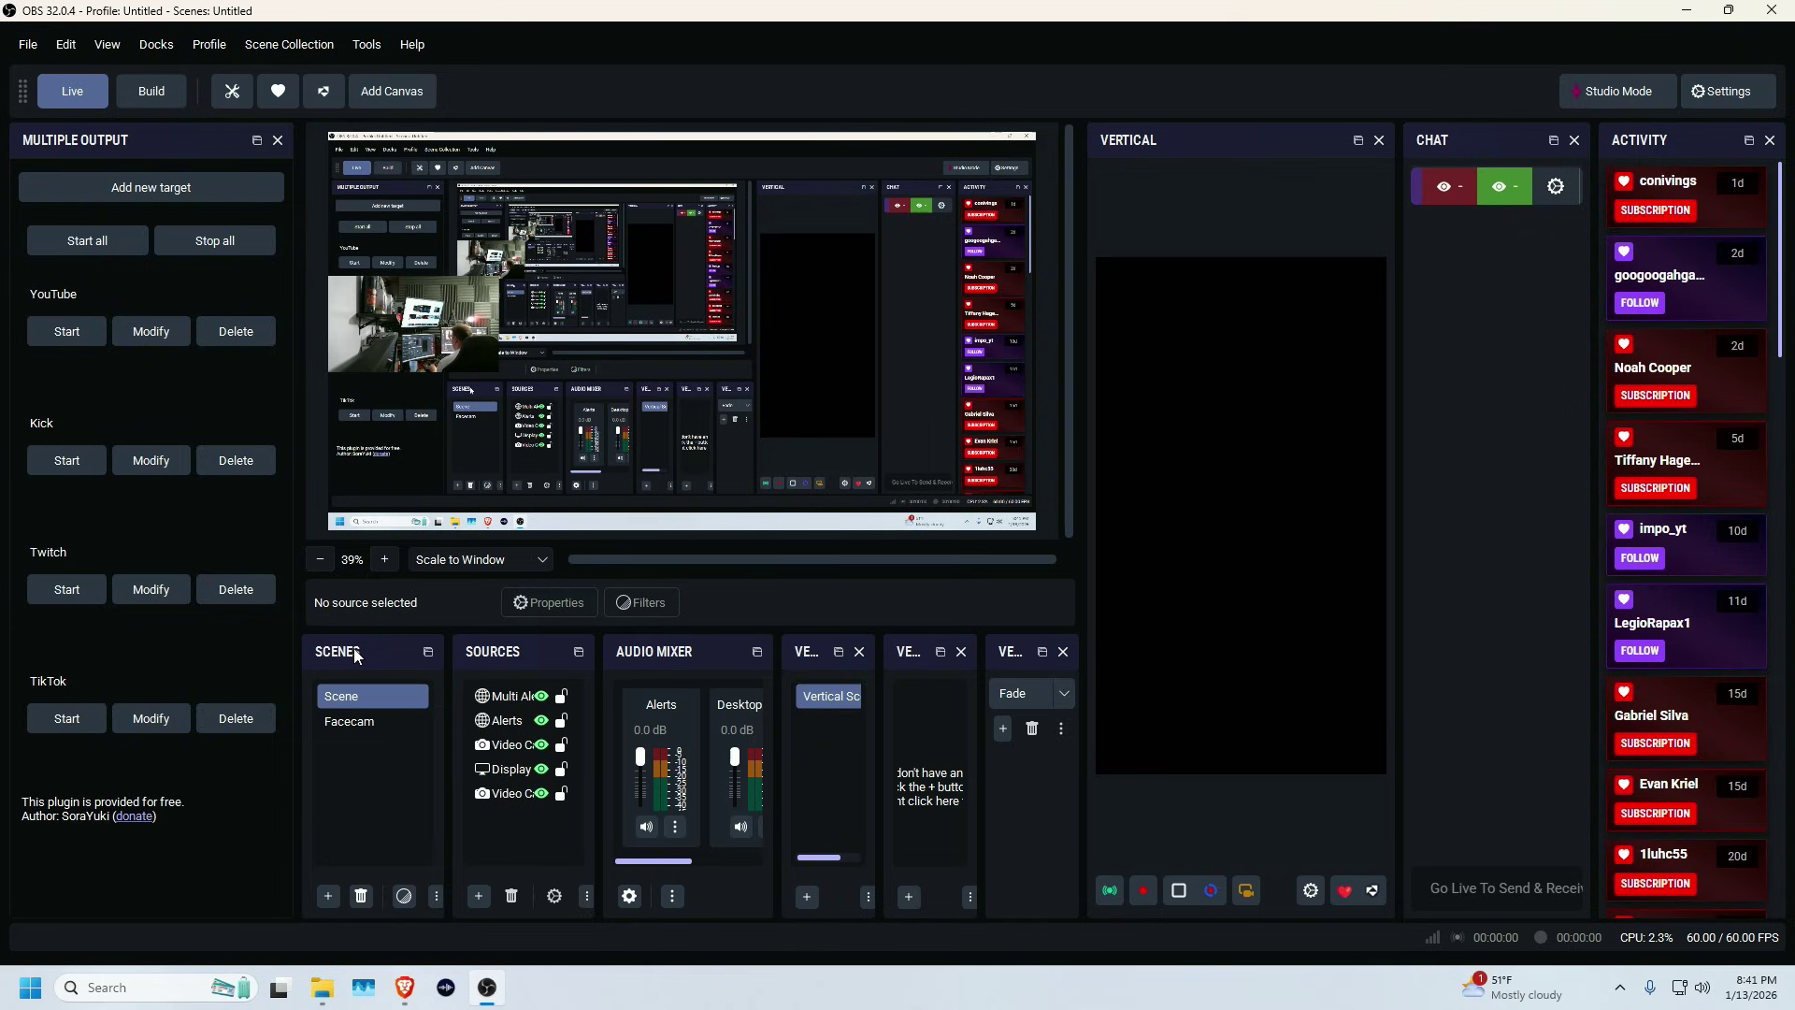
Tab Scenes with Sources and Vertical Scenes with Vertical Sources, then close Vertical Transitions.
{"action": "left_click_drag", "start_coordinate": [502, 660], "coordinate": [367, 703]}
{"action": "left_click_drag", "start_coordinate": [408, 905], "coordinate": [337, 917]}
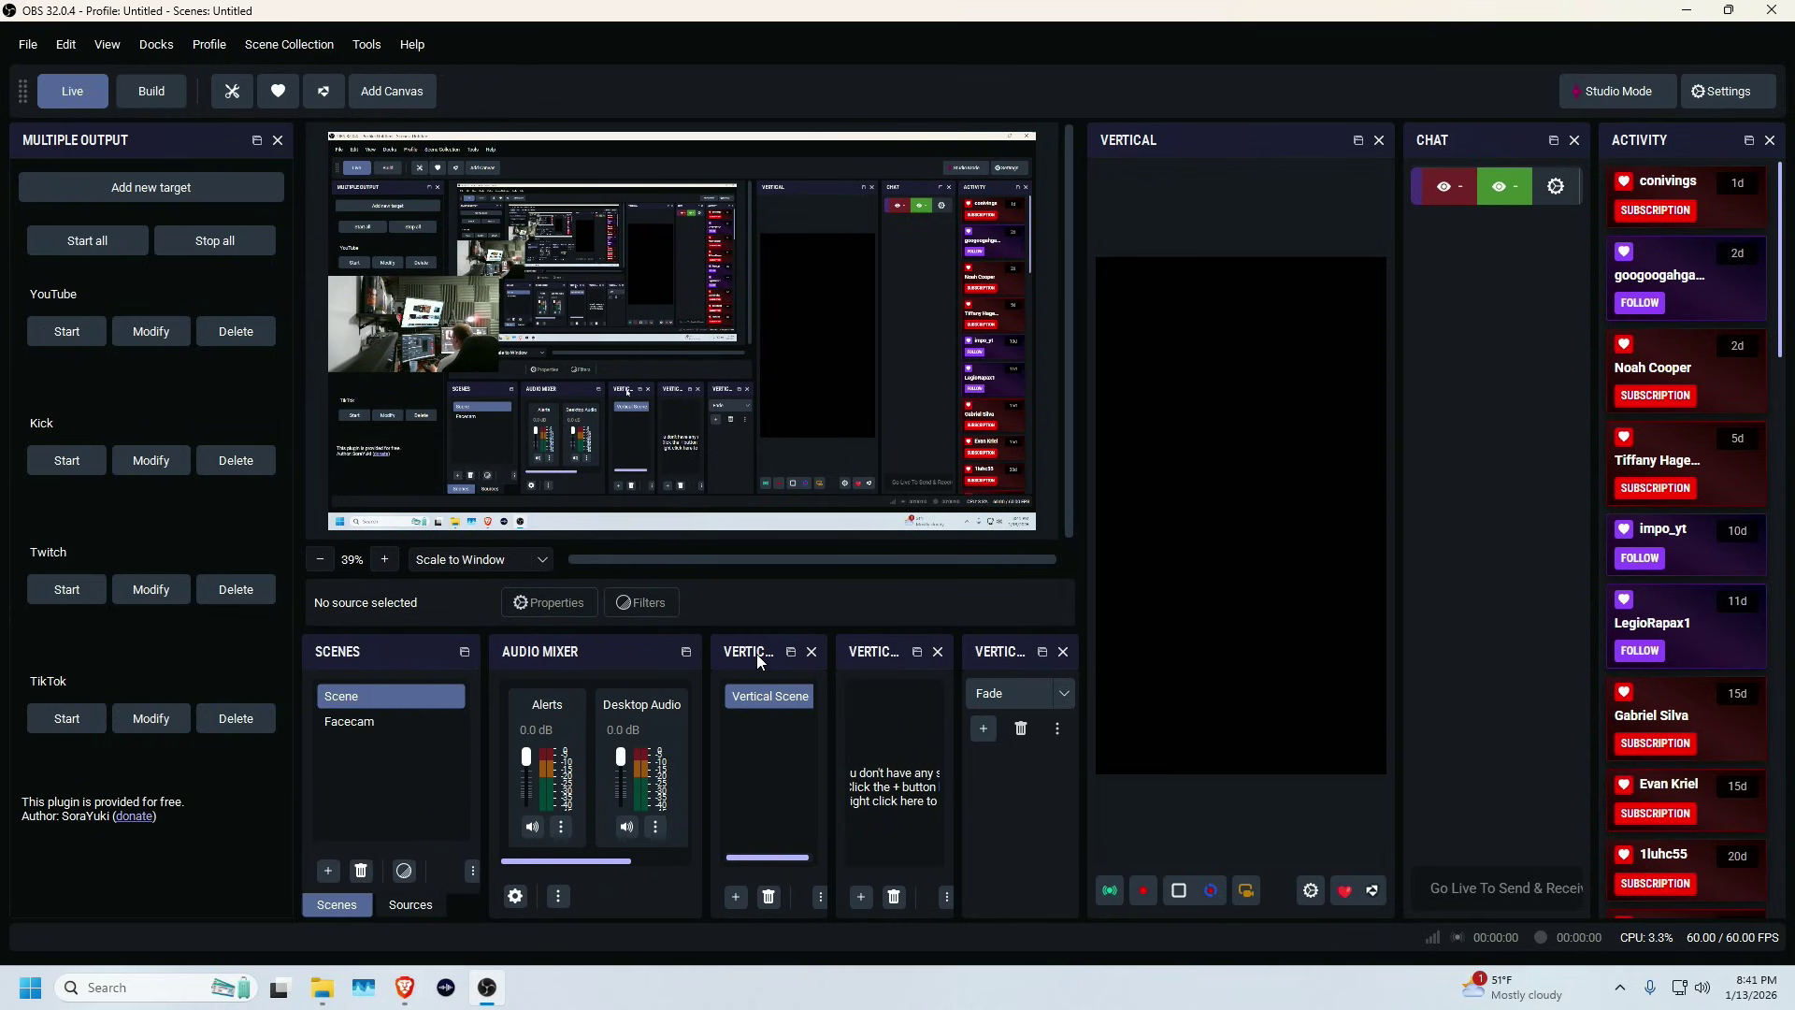
{"action": "left_click_drag", "start_coordinate": [756, 659], "coordinate": [468, 711]}
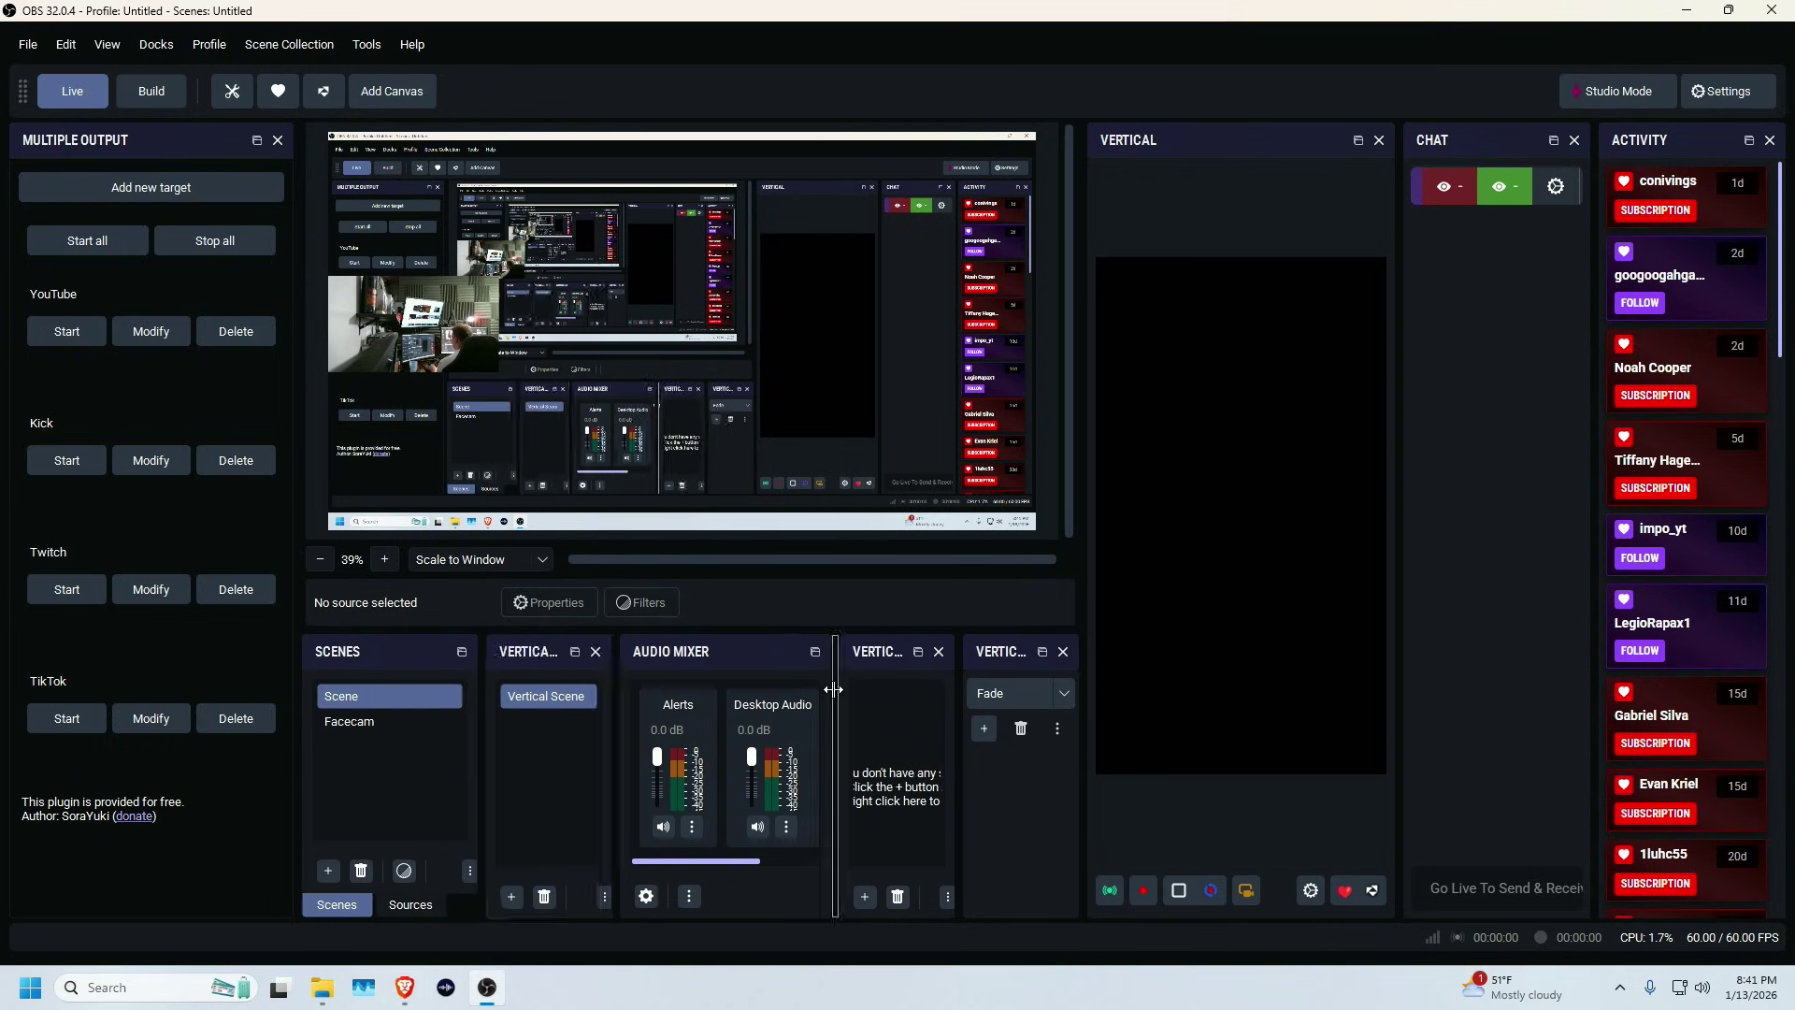
{"action": "left_click_drag", "start_coordinate": [862, 658], "coordinate": [598, 738]}
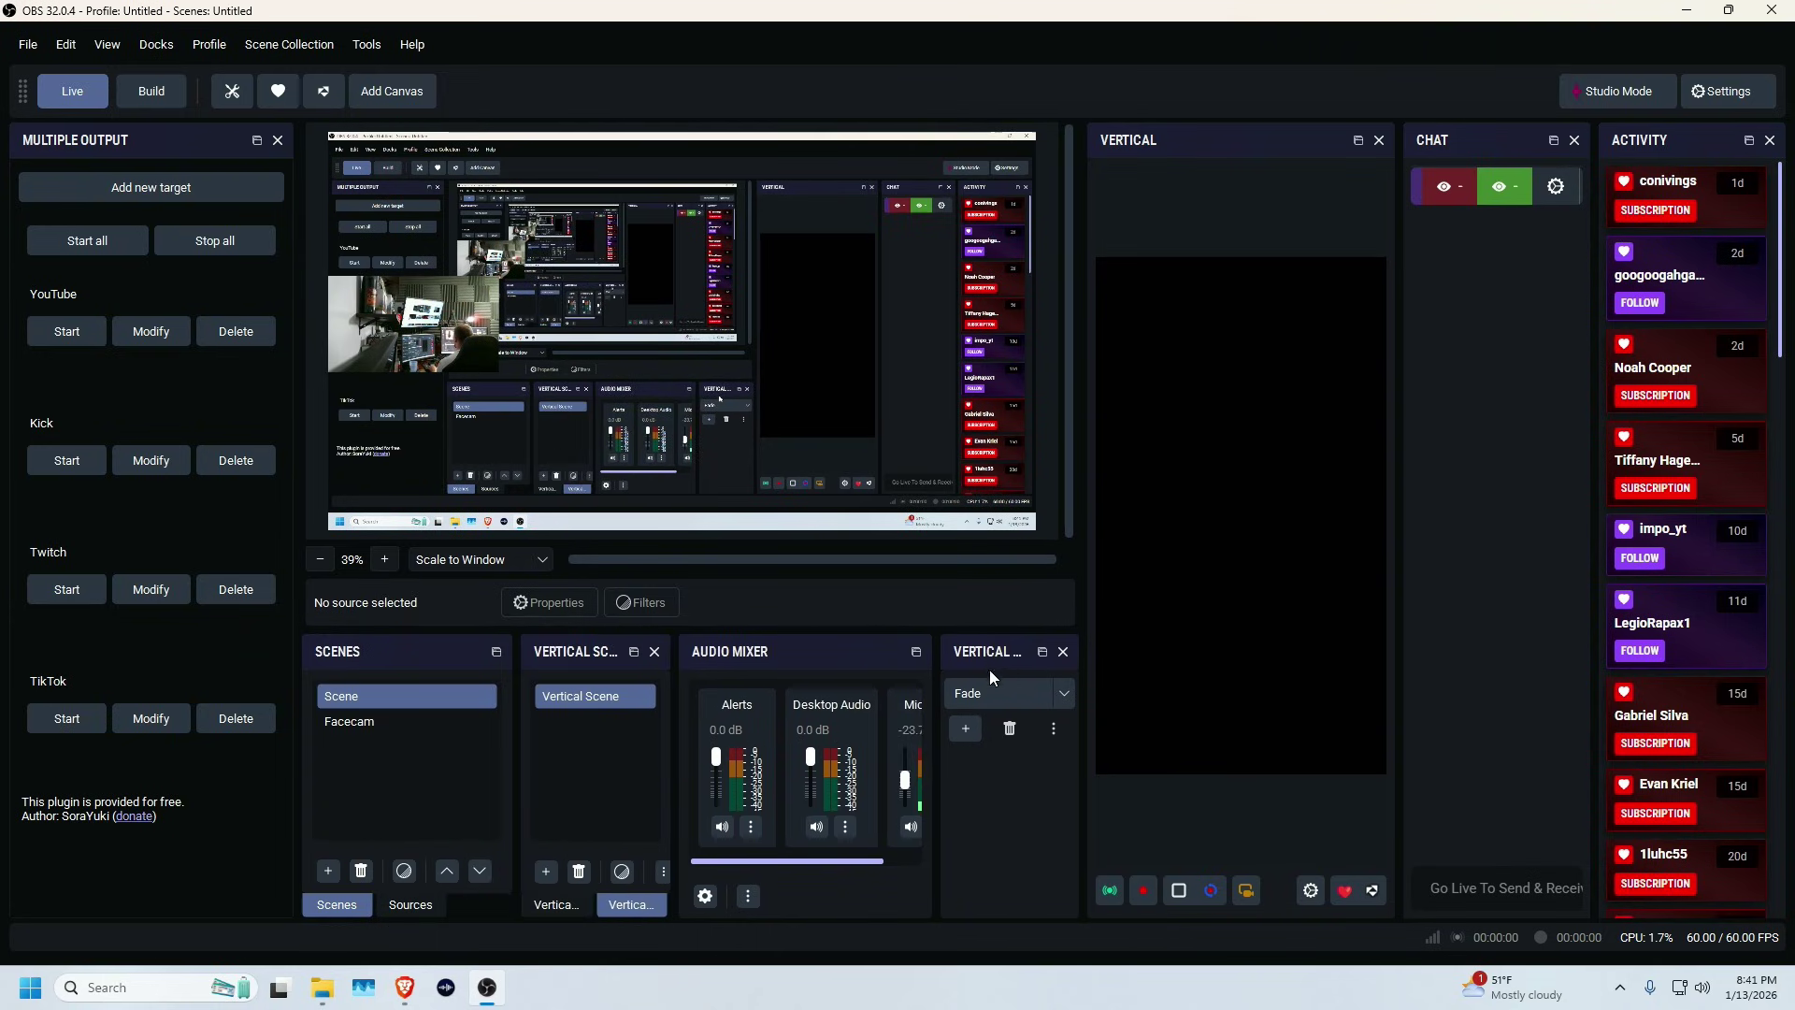
{"action": "left_click", "coordinate": [1063, 652]}
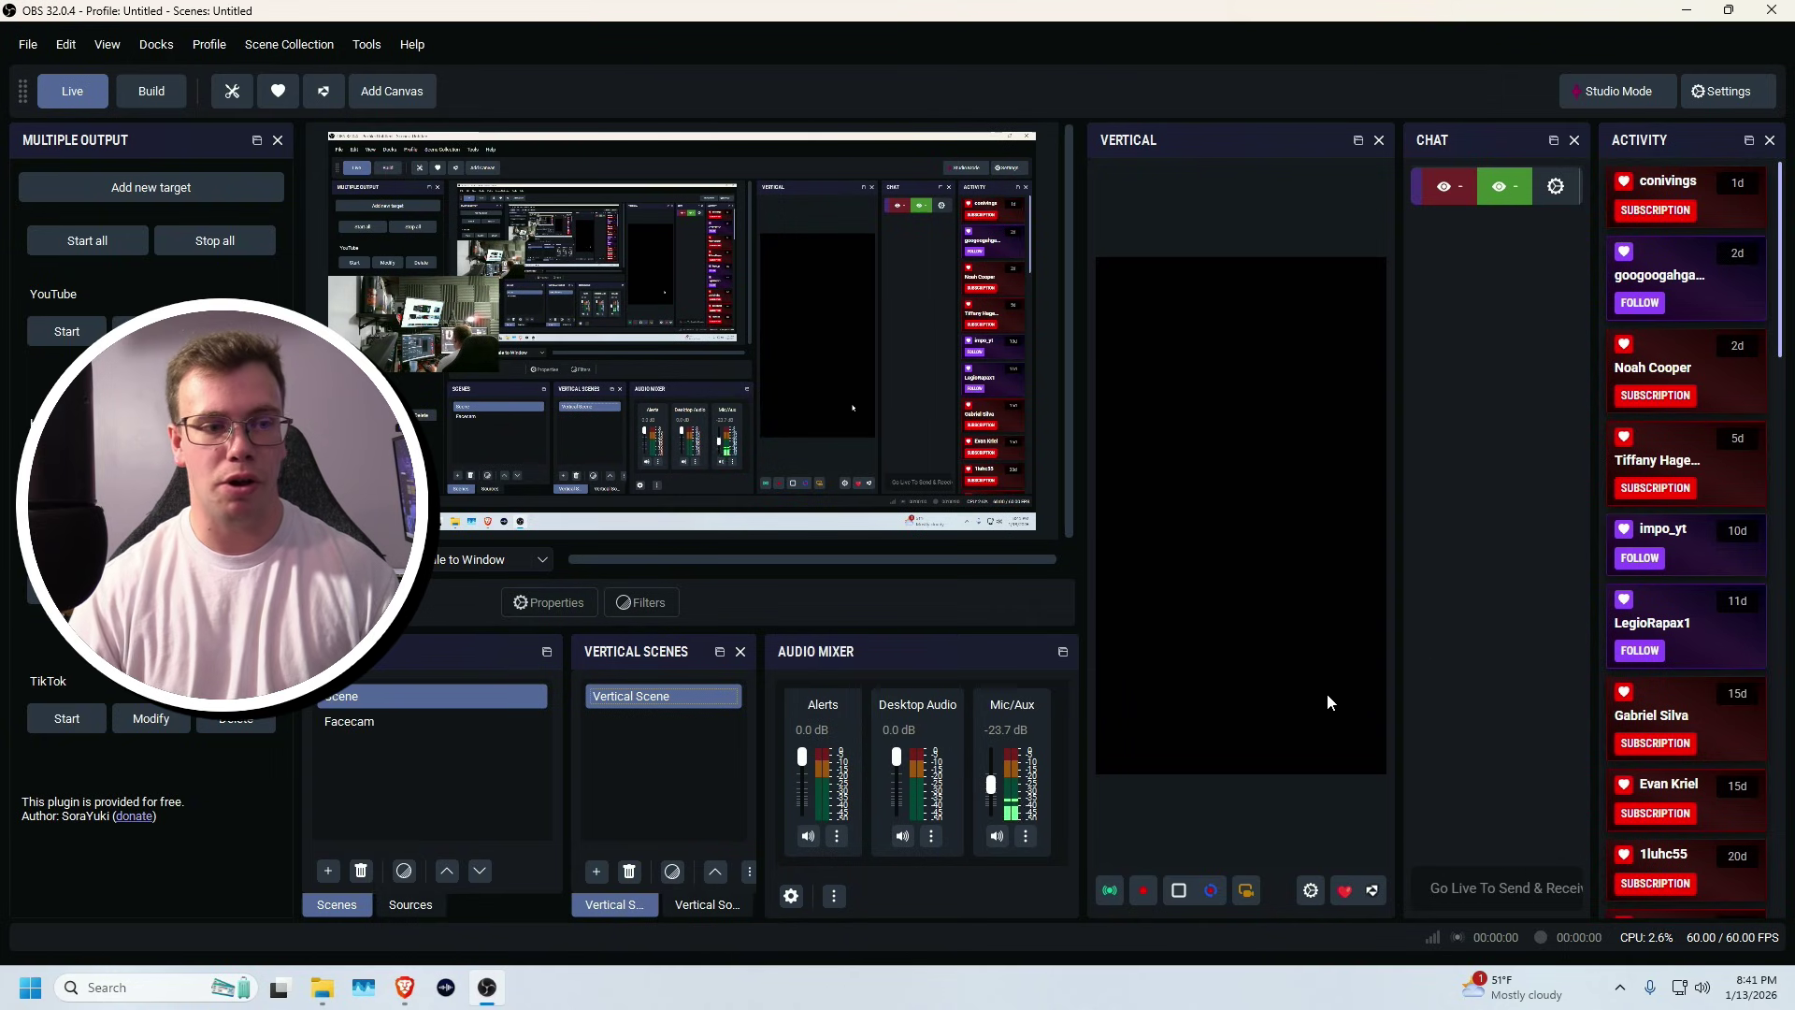
Add a vertical streaming entry named TikTok with its stream key in Vertical Settings.
{"action": "left_click", "coordinate": [1310, 893]}
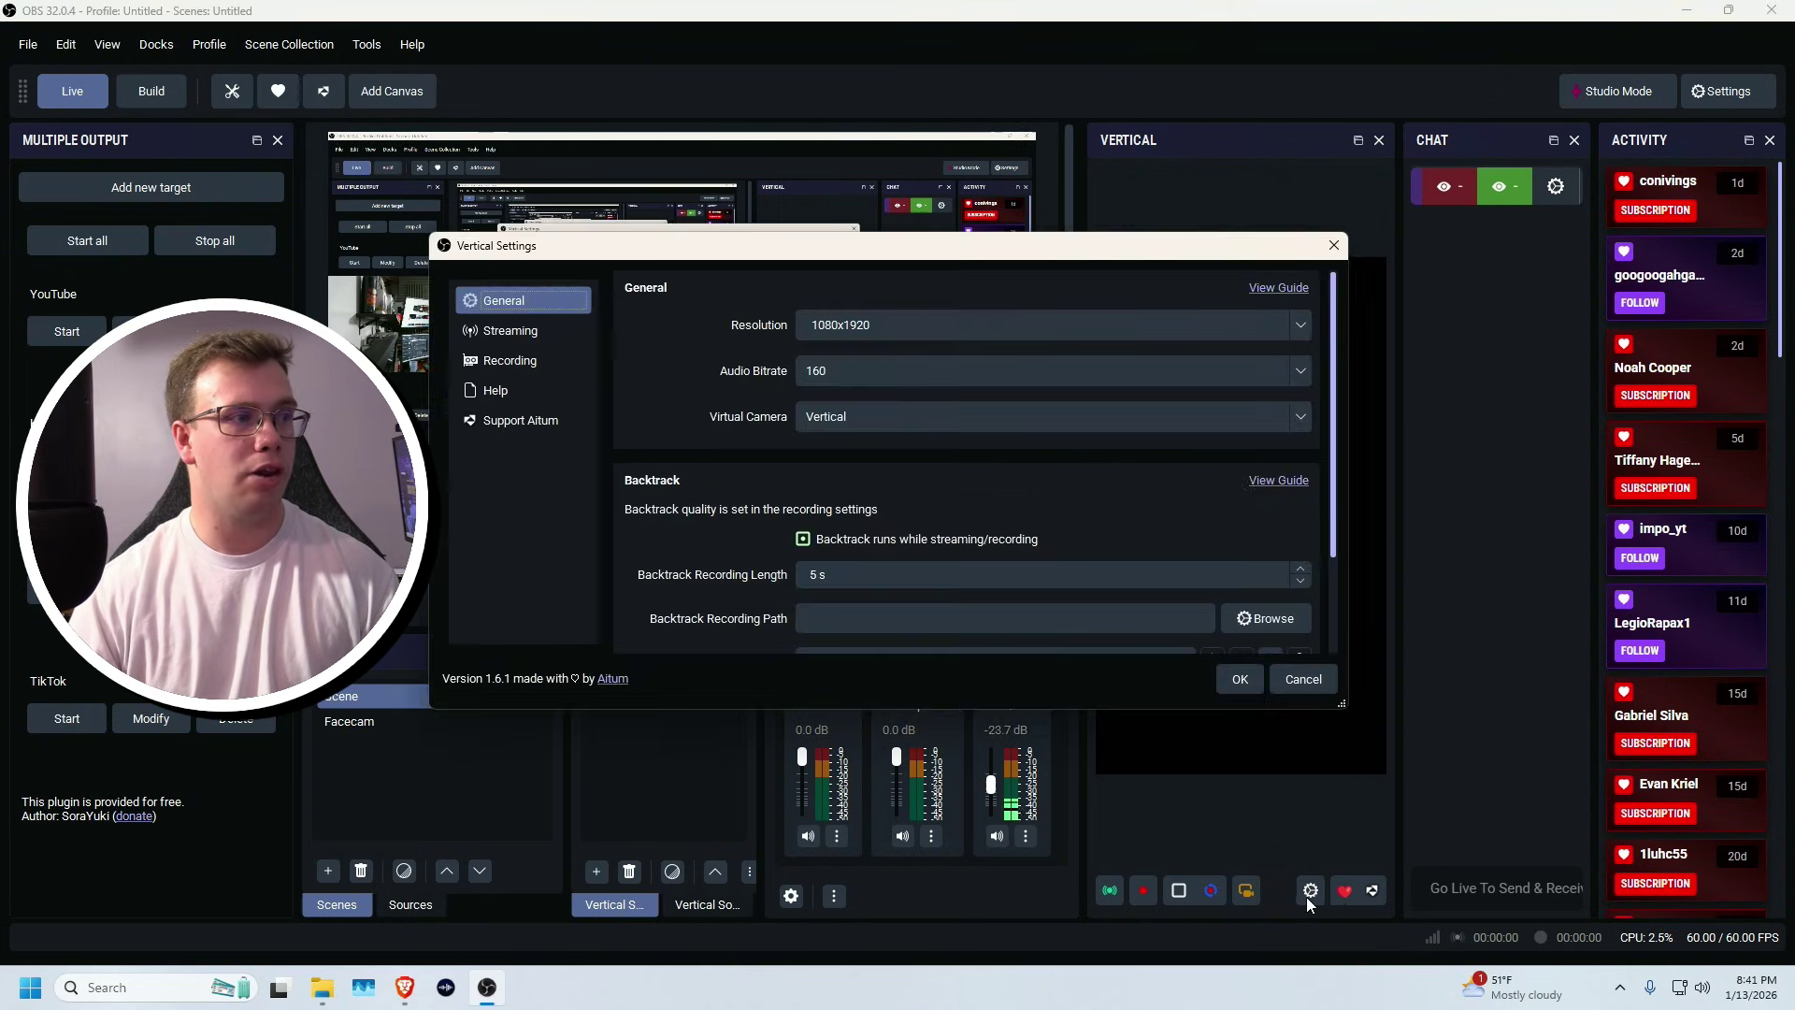
{"action": "left_click", "coordinate": [511, 330]}
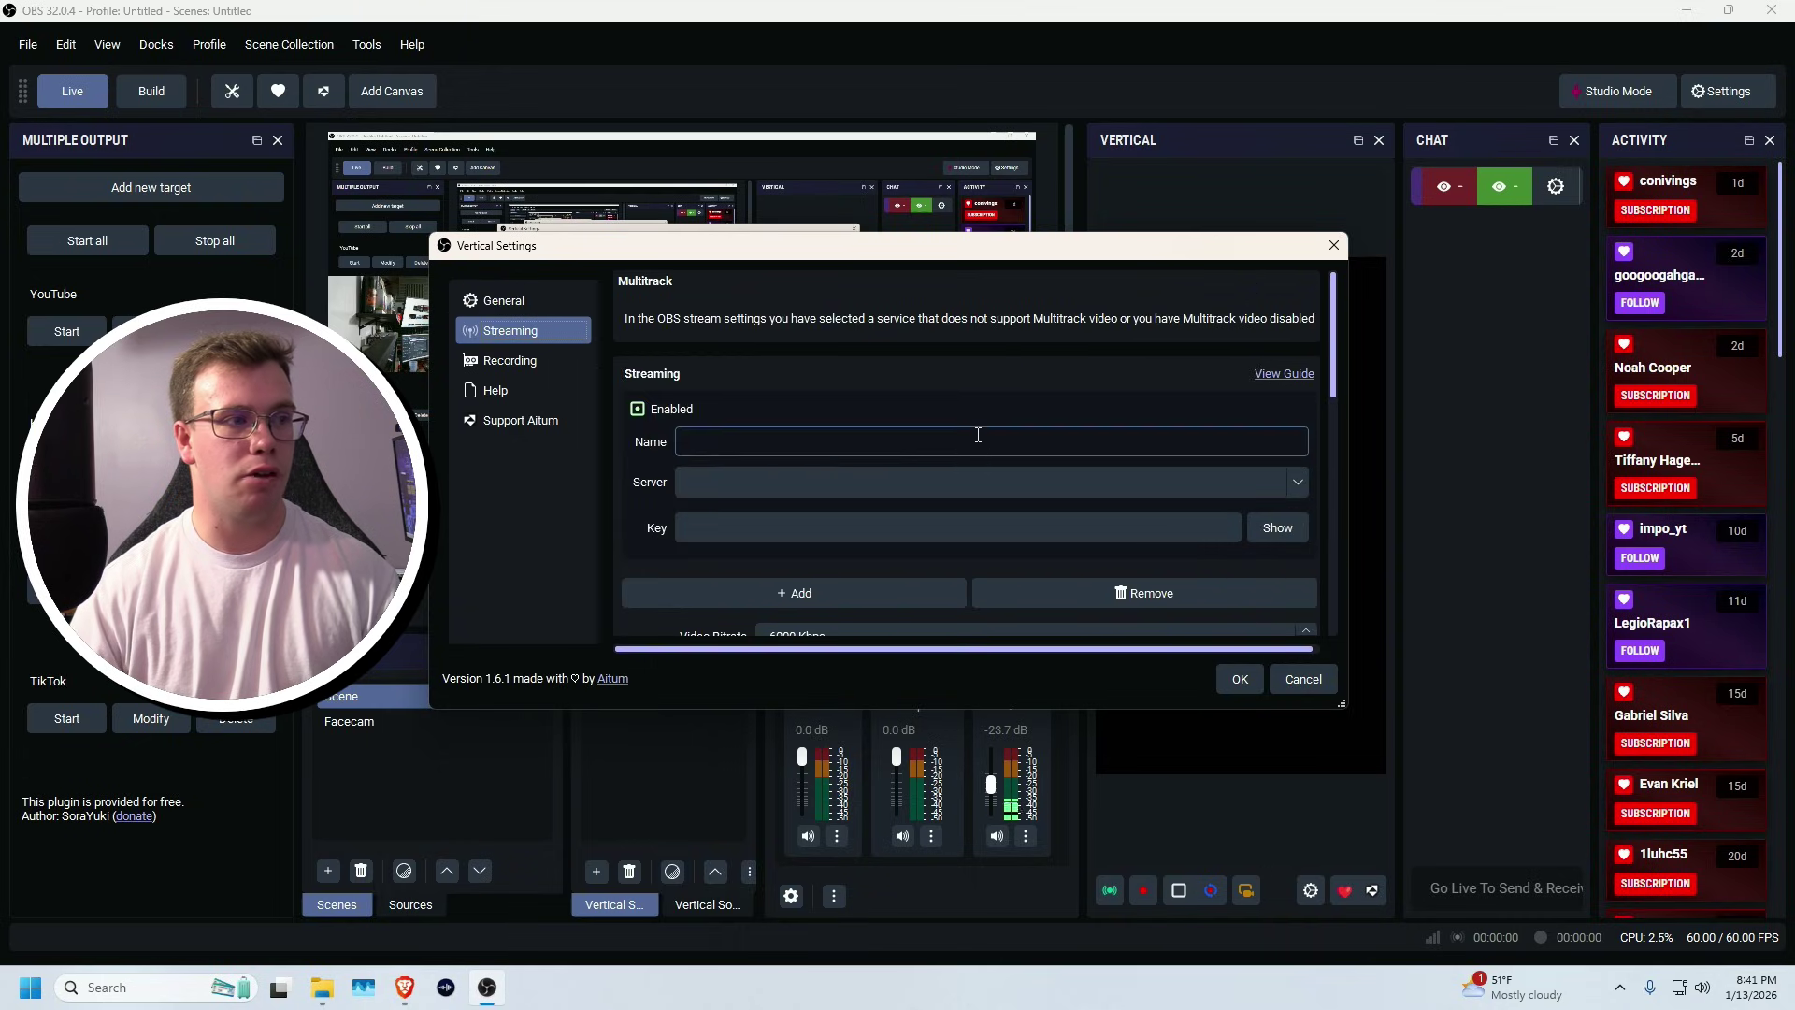
{"action": "left_click", "coordinate": [702, 443]}
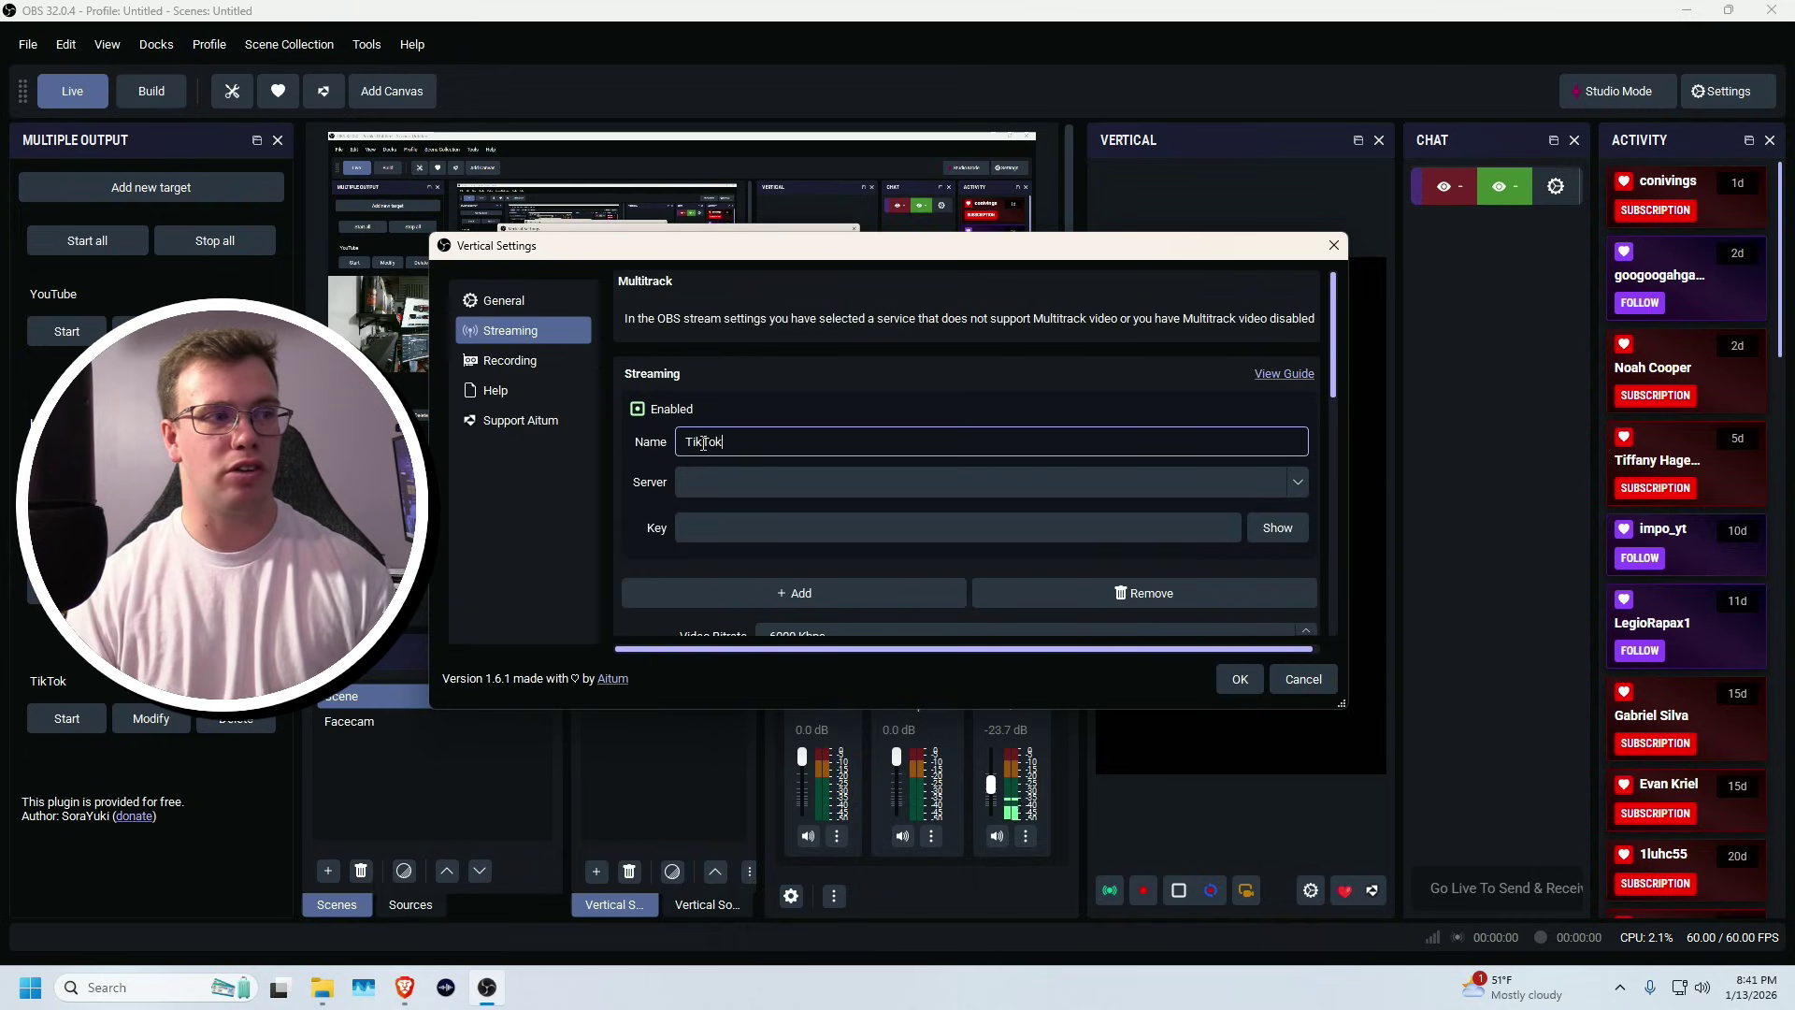
{"action": "left_click", "coordinate": [690, 522]}
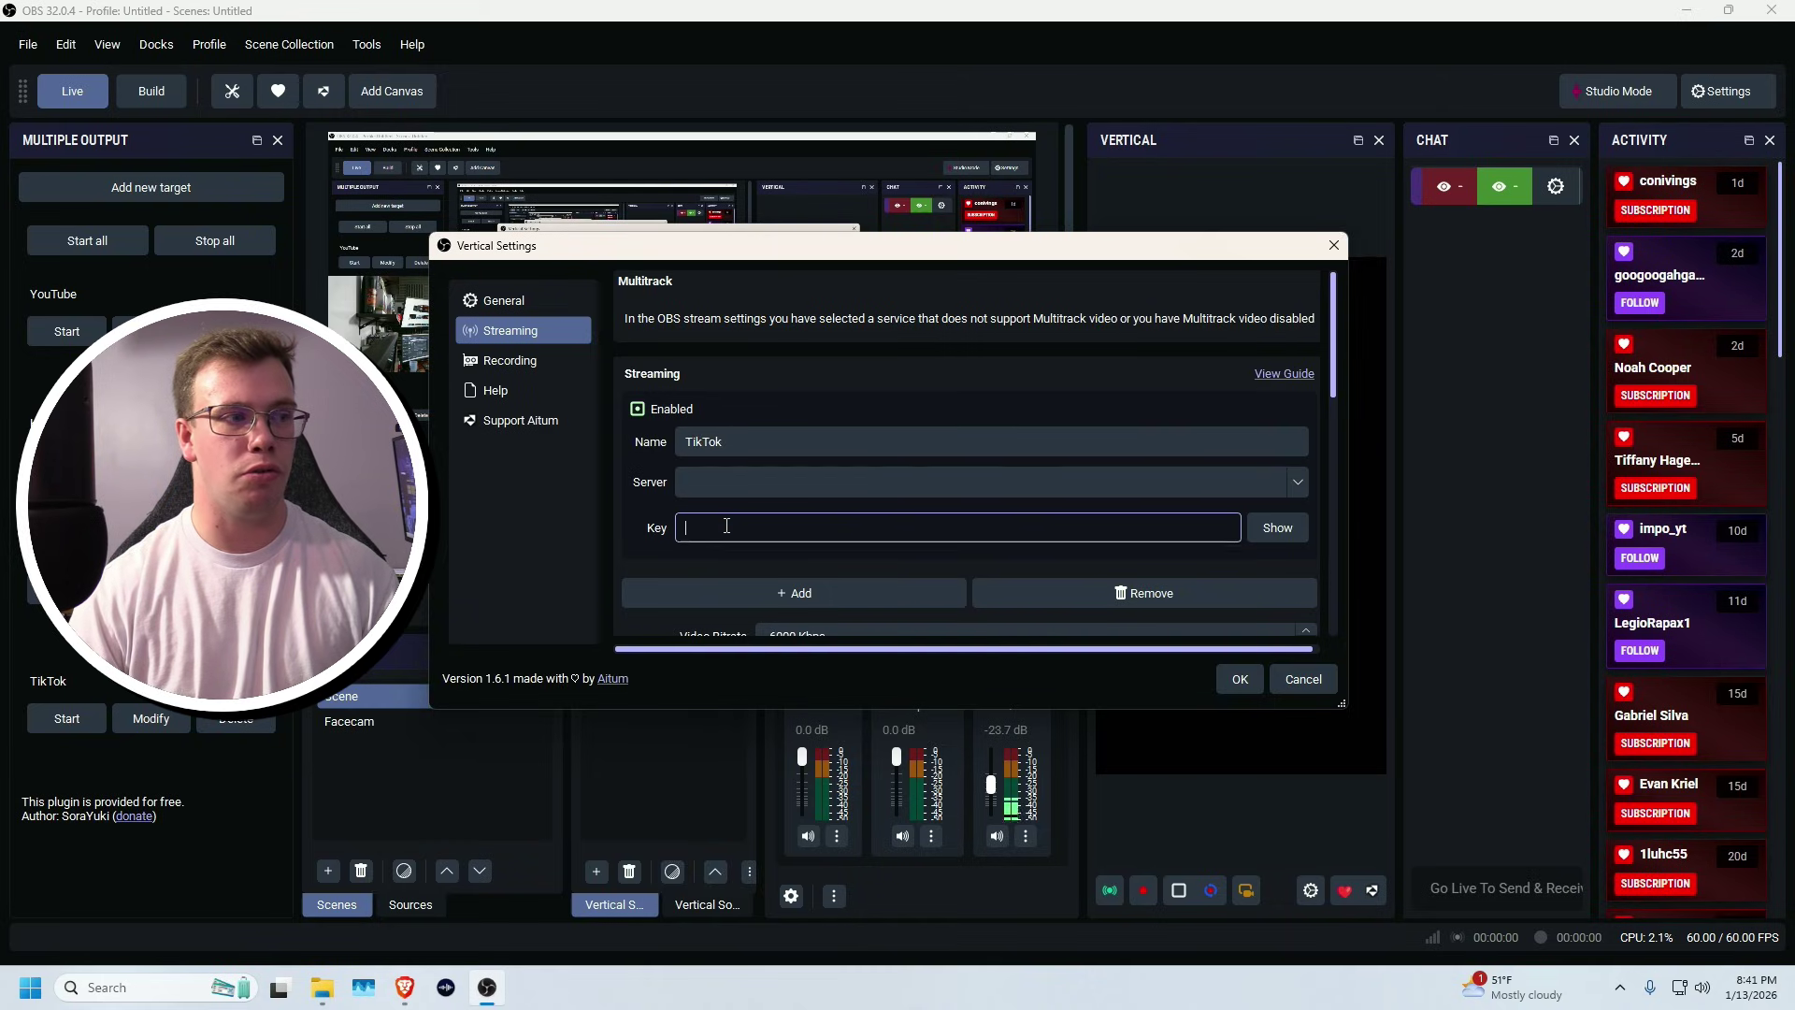
{"action": "scroll", "coordinate": [629, 509], "scroll_direction": "down", "scroll_amount": 5}
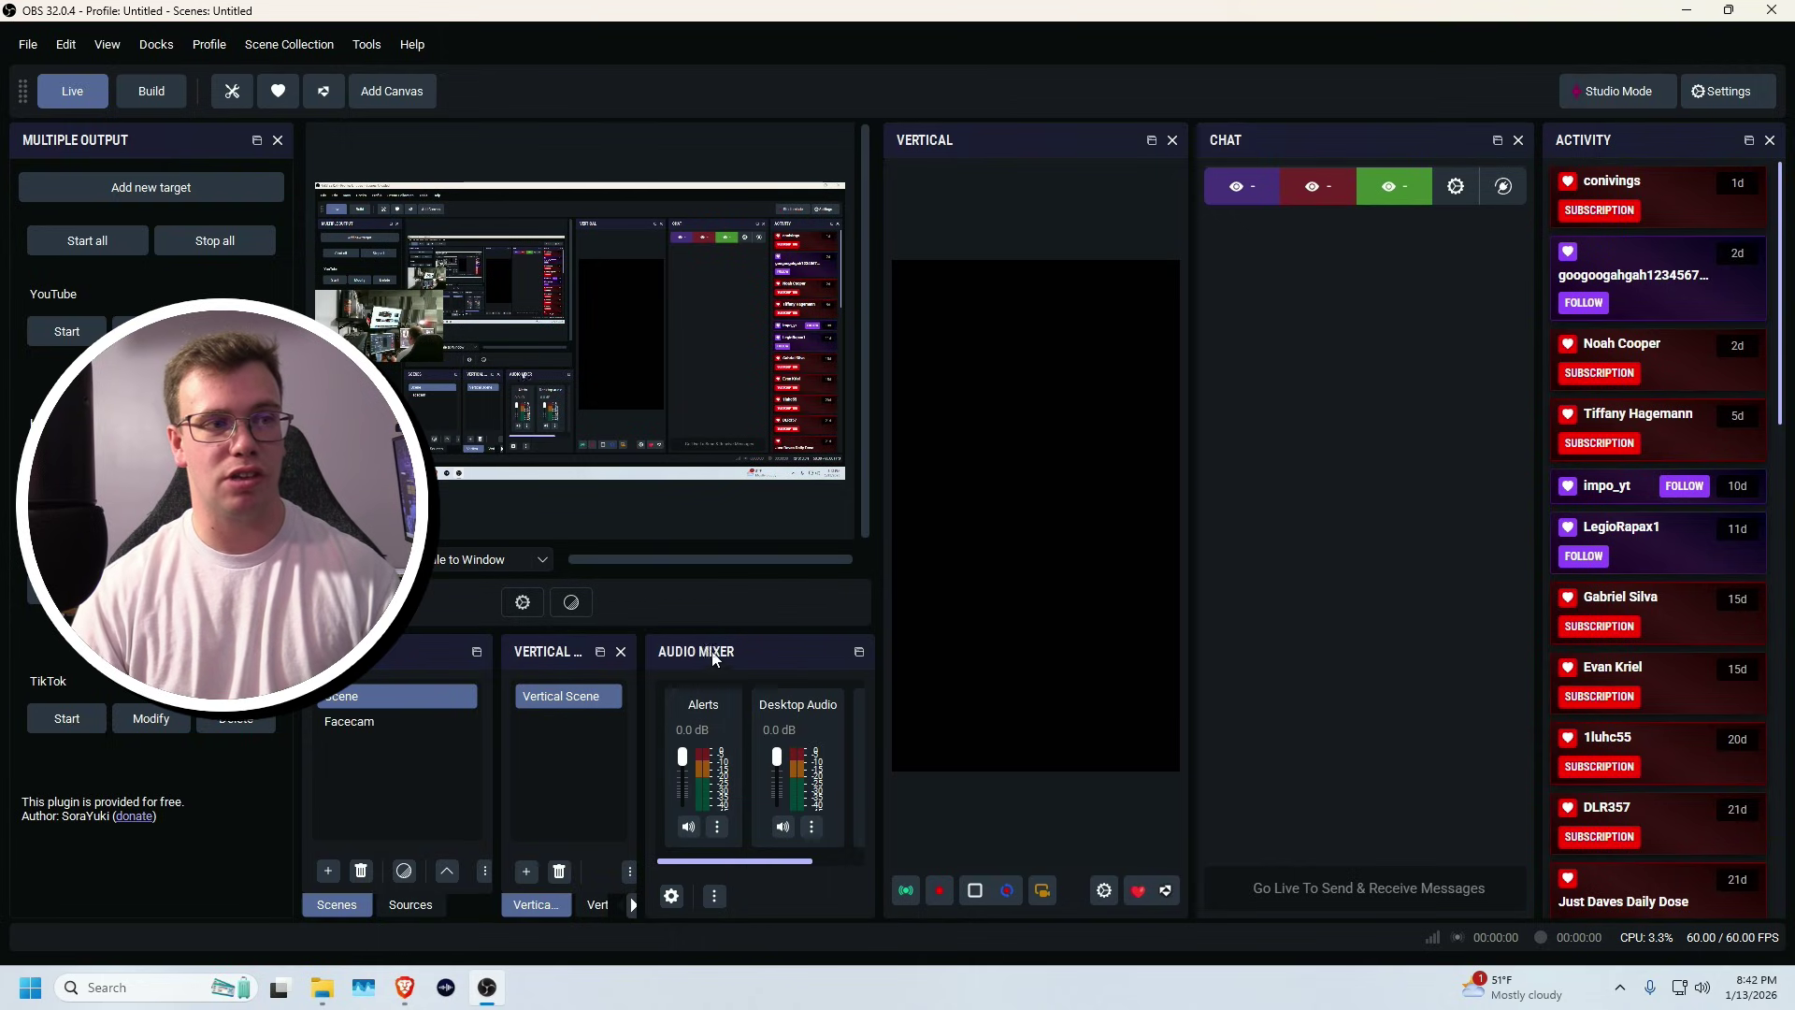
Add the existing Video Capture Device to the vertical canvas and stretch it across the top.
{"action": "left_click", "coordinate": [597, 904]}
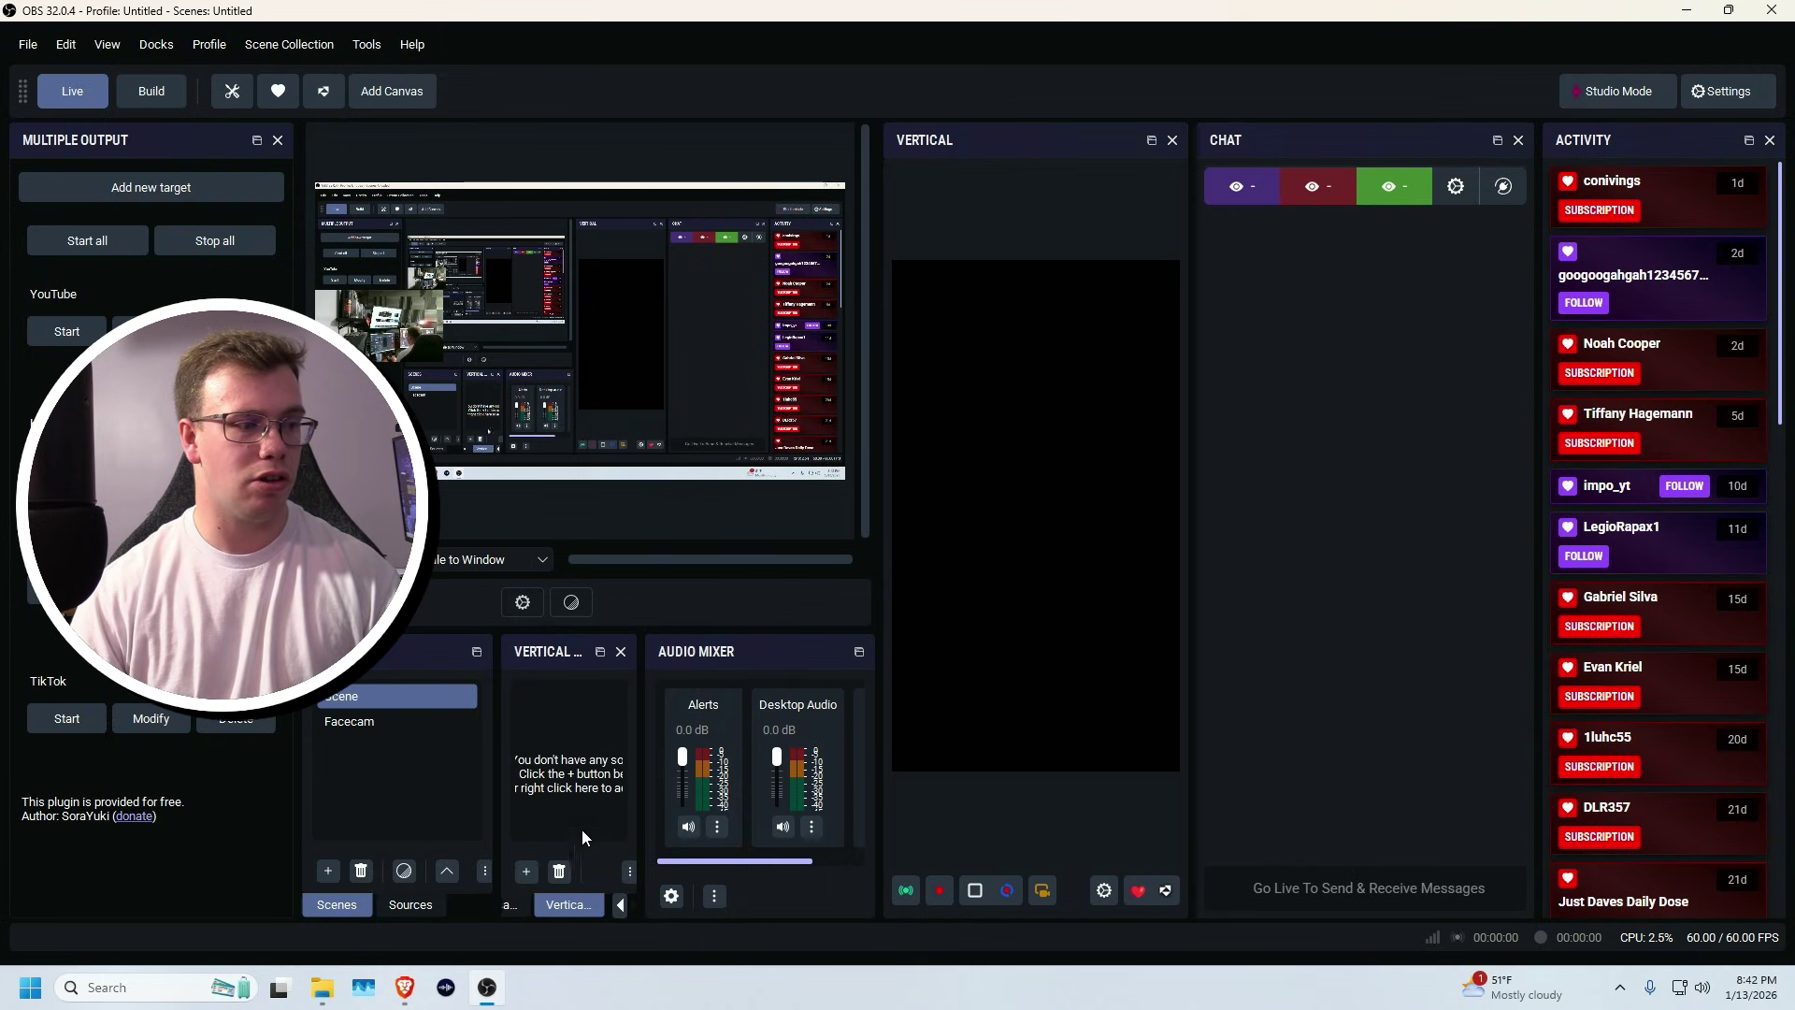
{"action": "left_click_drag", "start_coordinate": [640, 727], "coordinate": [767, 735]}
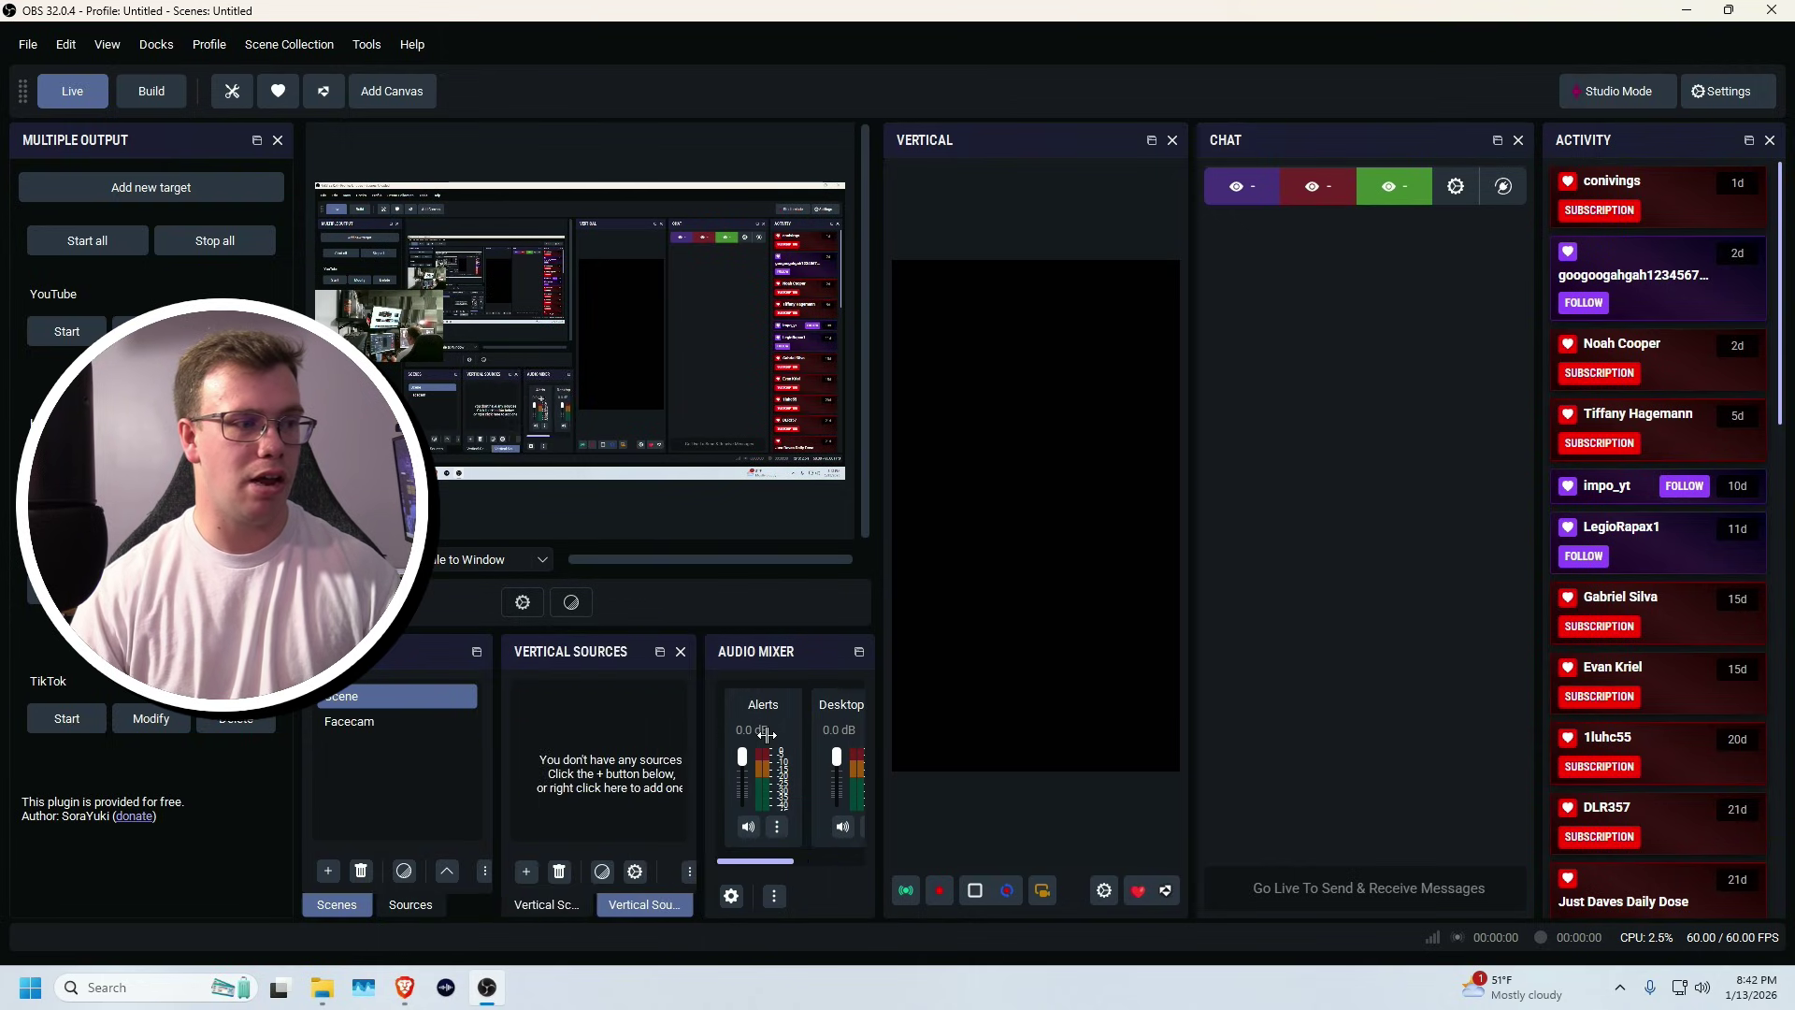
{"action": "left_click", "coordinate": [620, 713]}
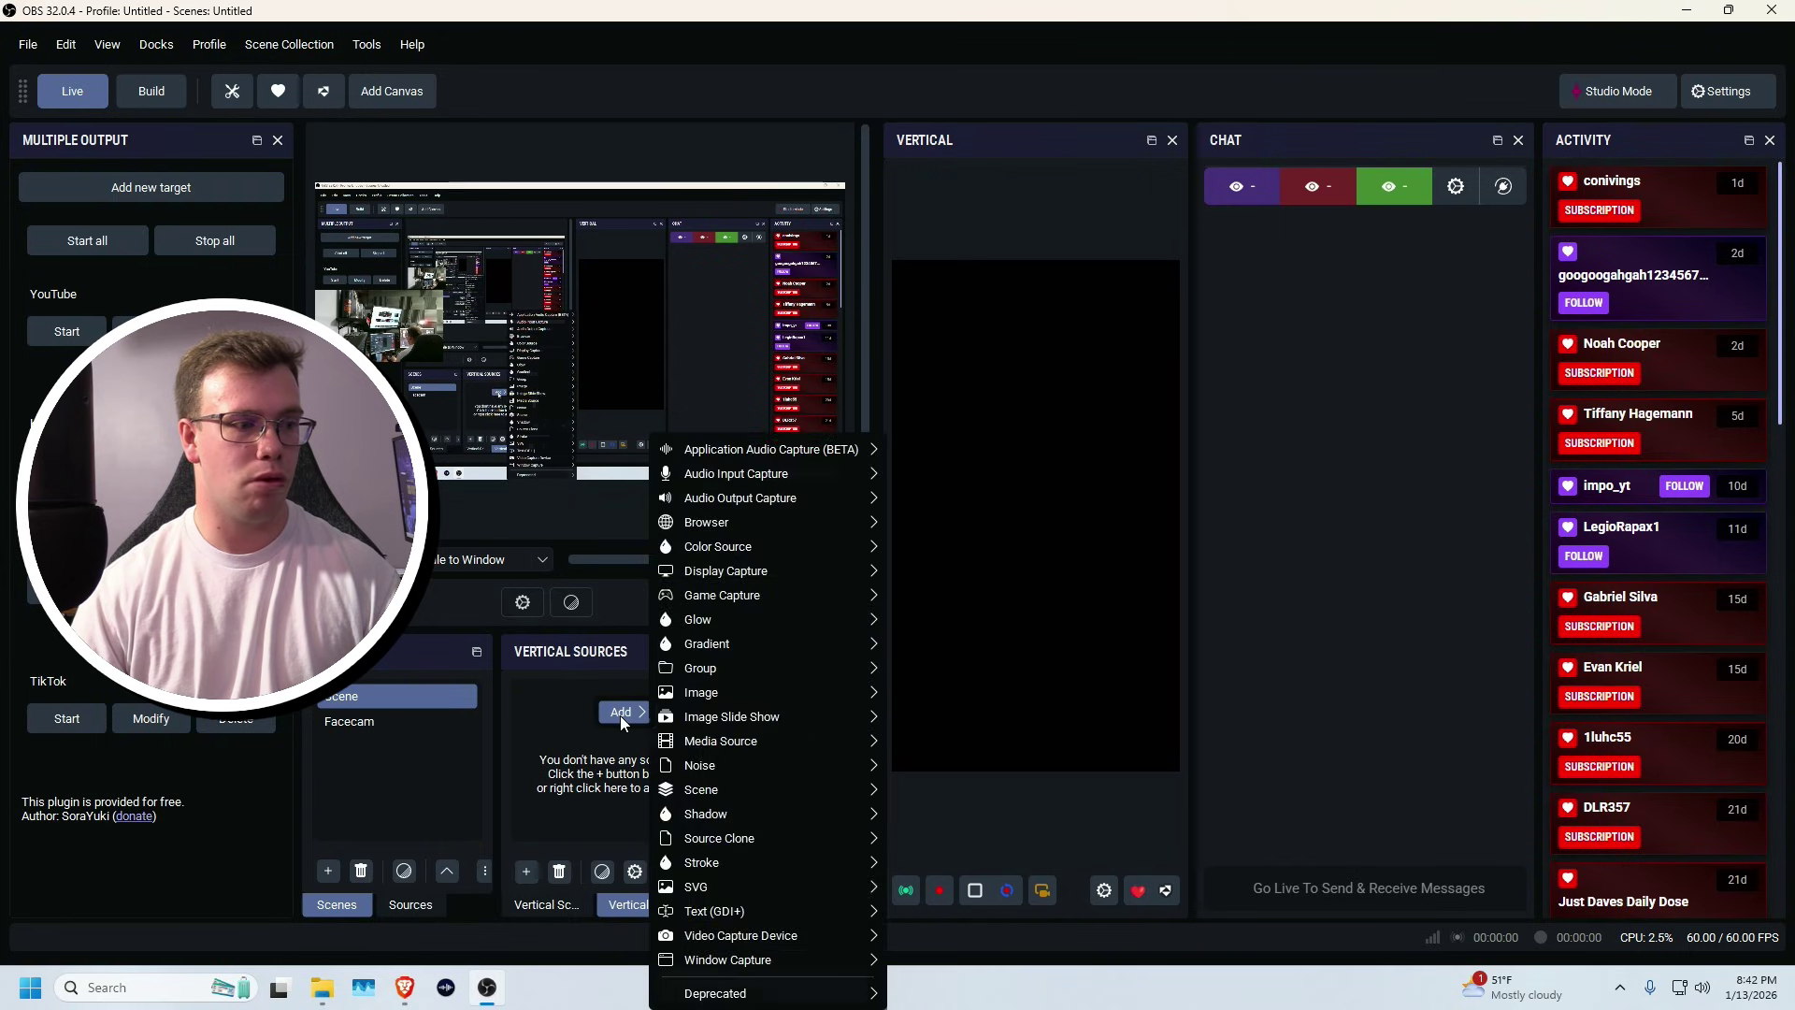
{"action": "mouse_move", "coordinate": [732, 933]}
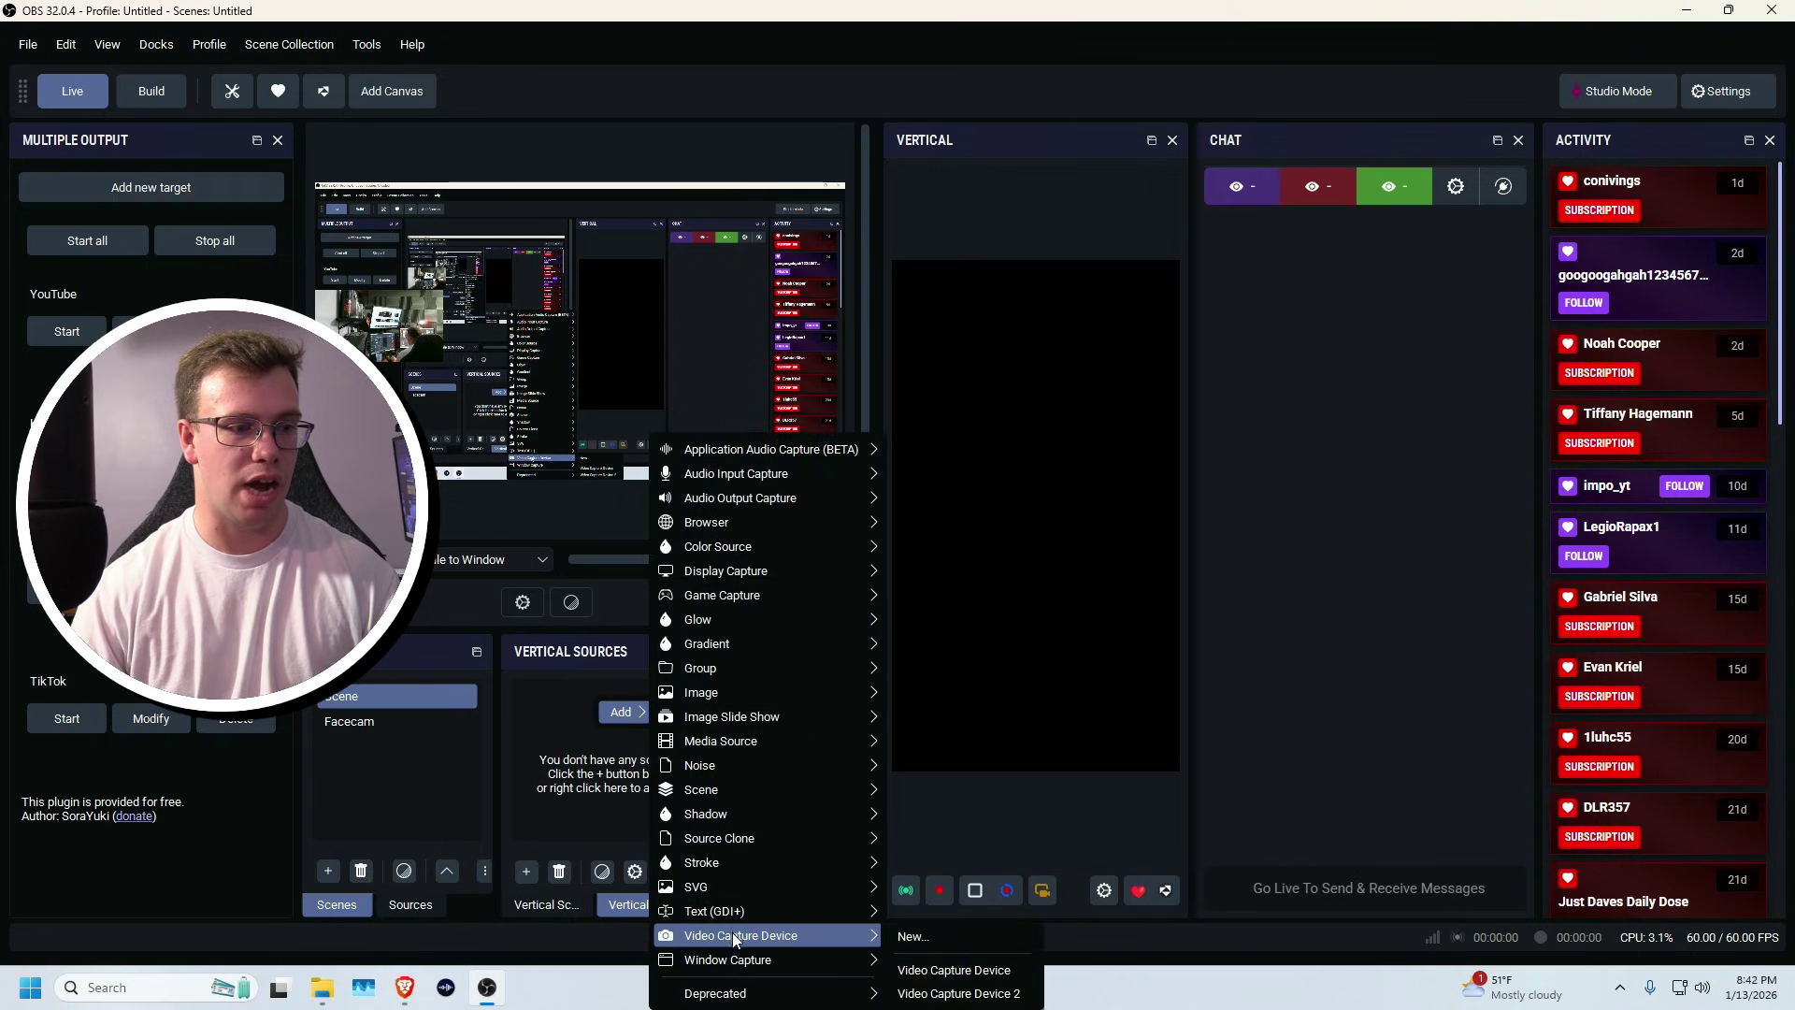
{"action": "left_click", "coordinate": [954, 970]}
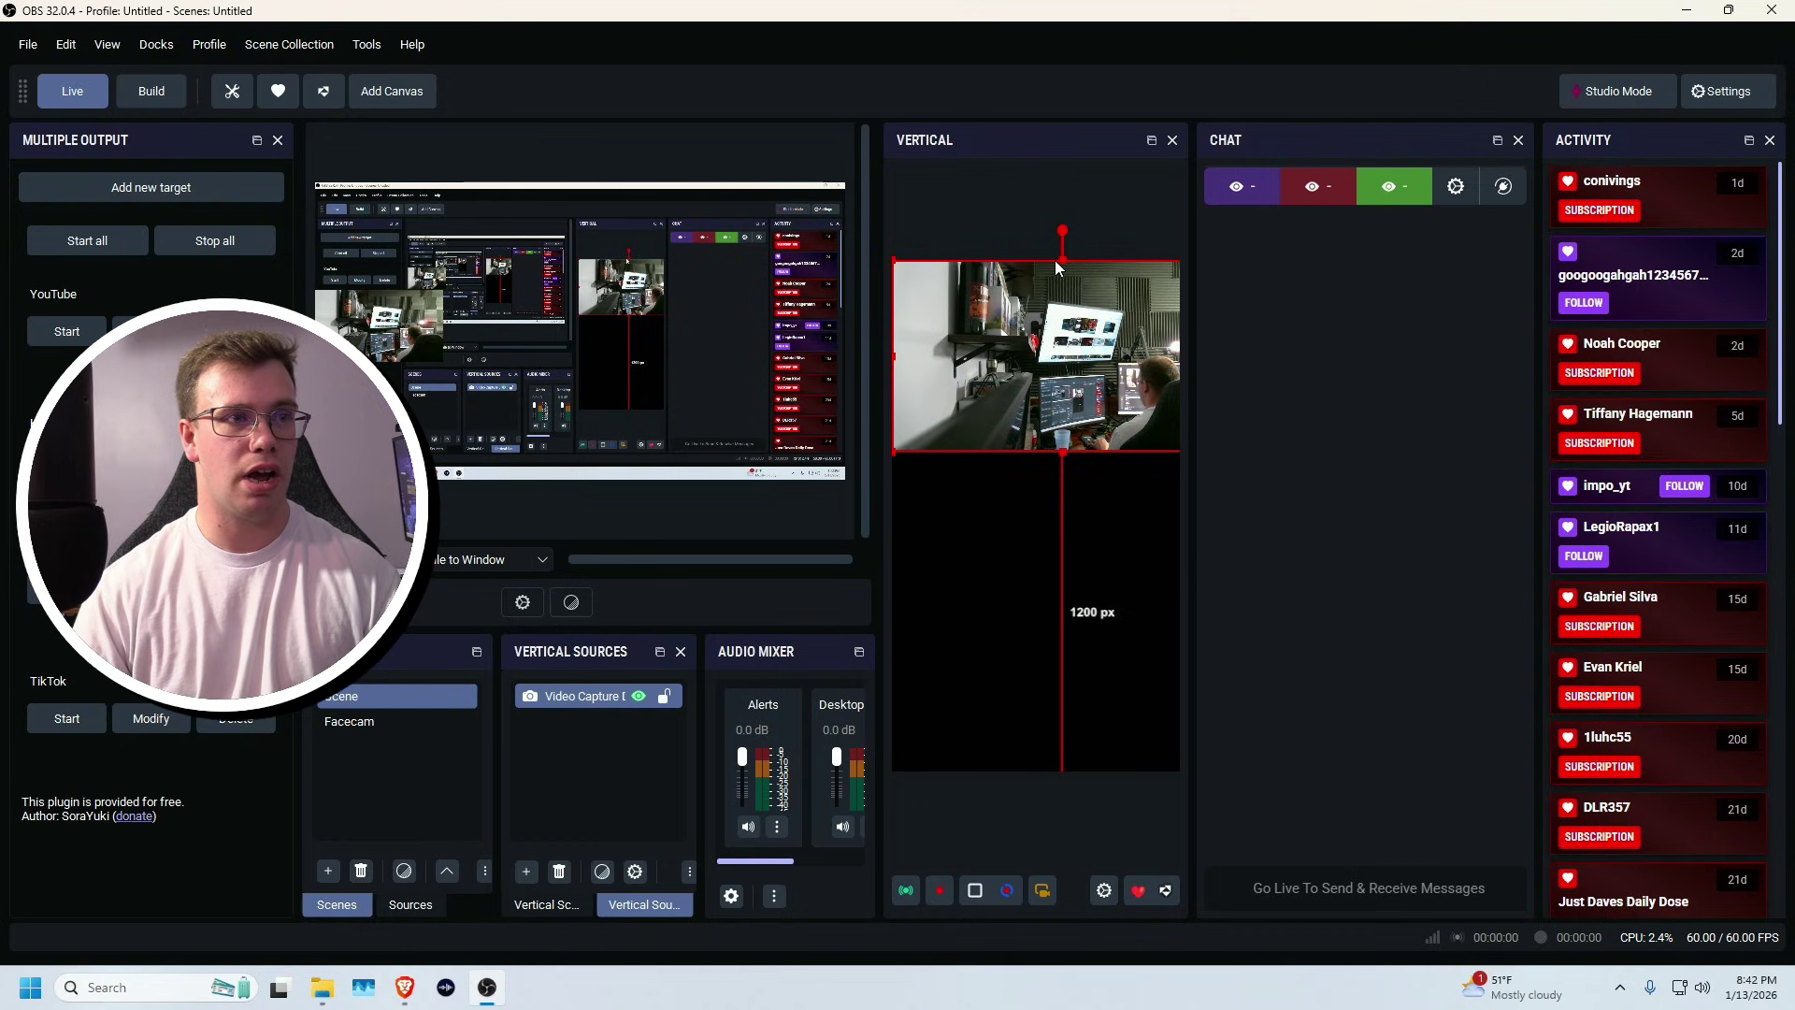
{"action": "left_click_drag", "start_coordinate": [1056, 269], "coordinate": [986, 392]}
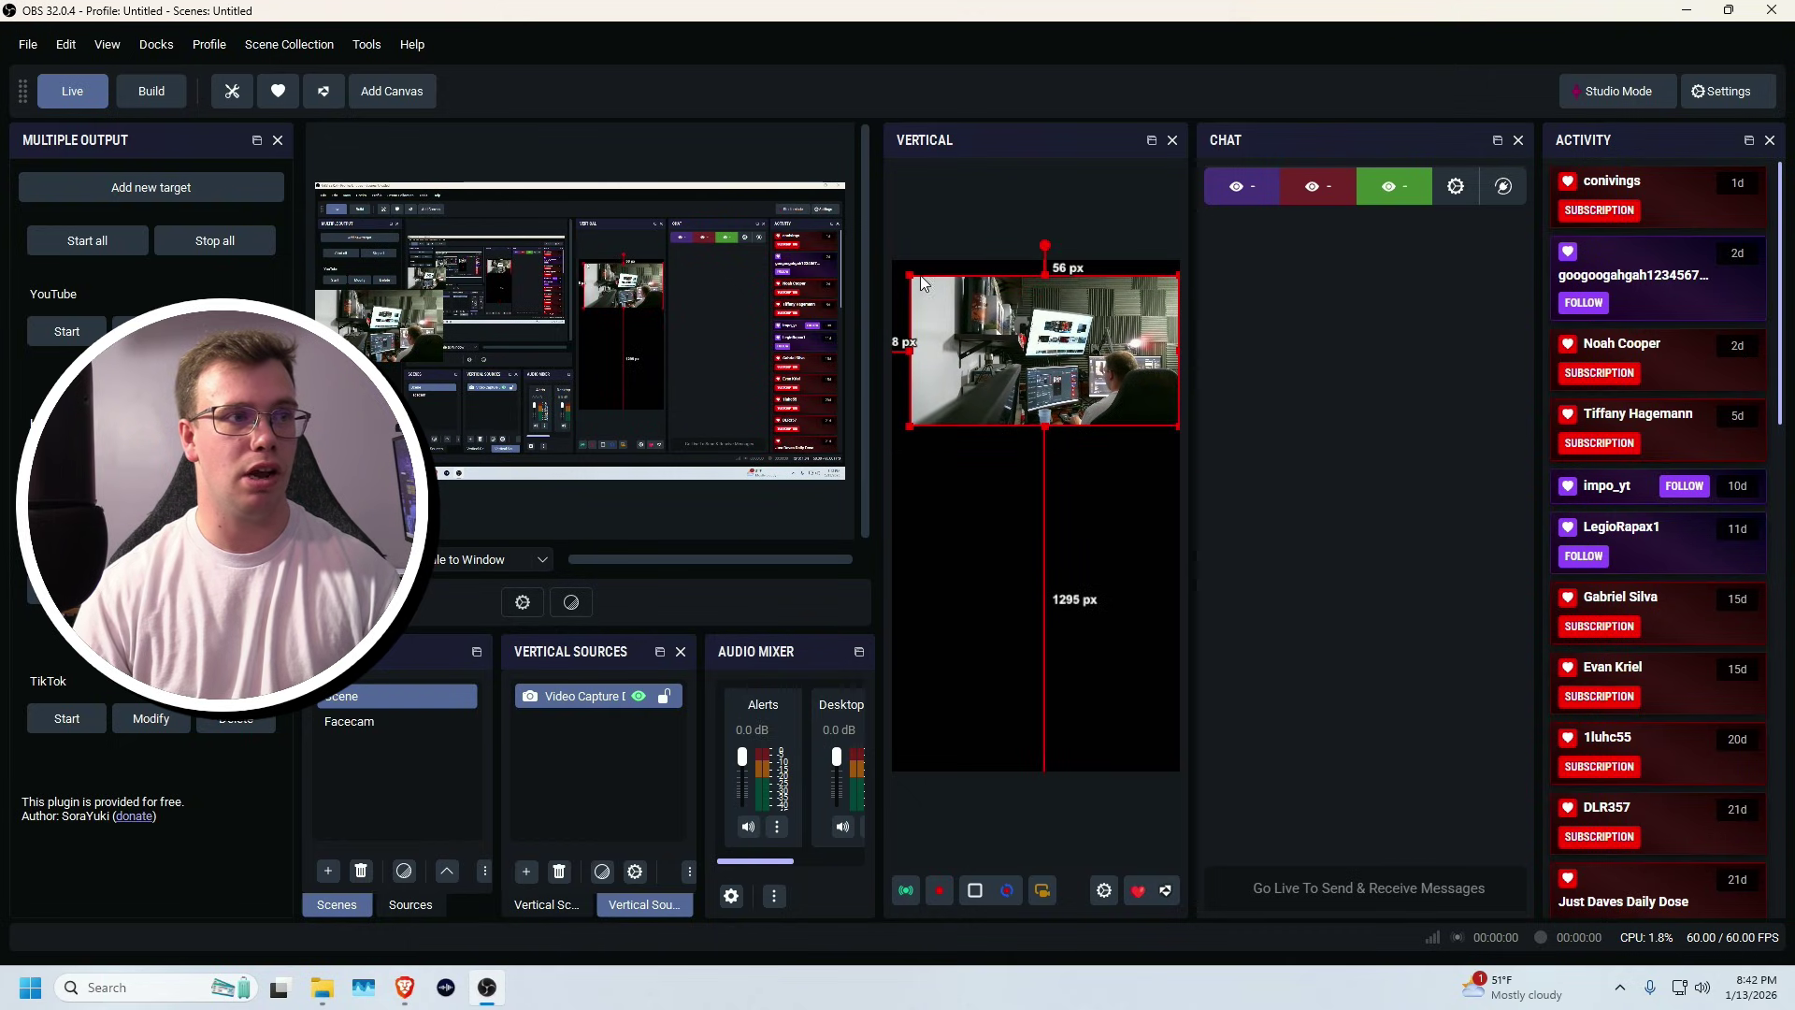
{"action": "left_click_drag", "start_coordinate": [922, 283], "coordinate": [897, 269]}
{"action": "left_click", "coordinate": [607, 784]}
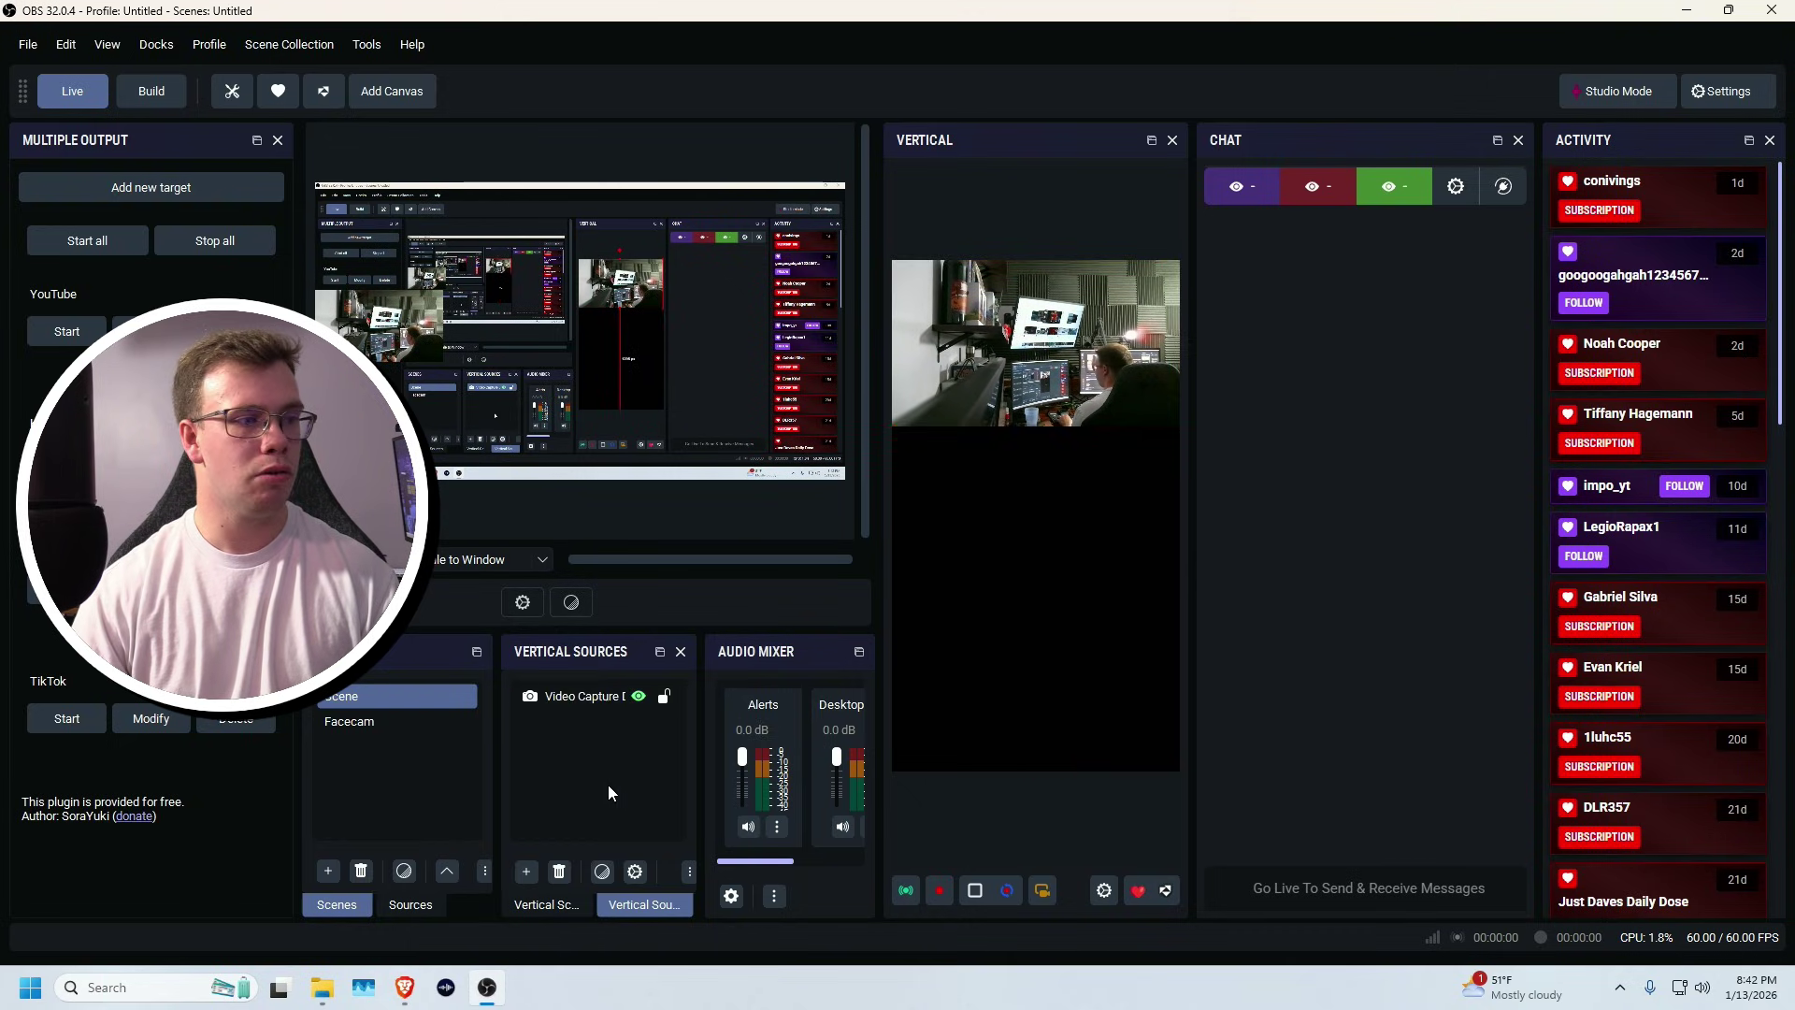
Add the existing Display Capture to the vertical canvas and place it below the camera.
{"action": "left_click", "coordinate": [625, 771]}
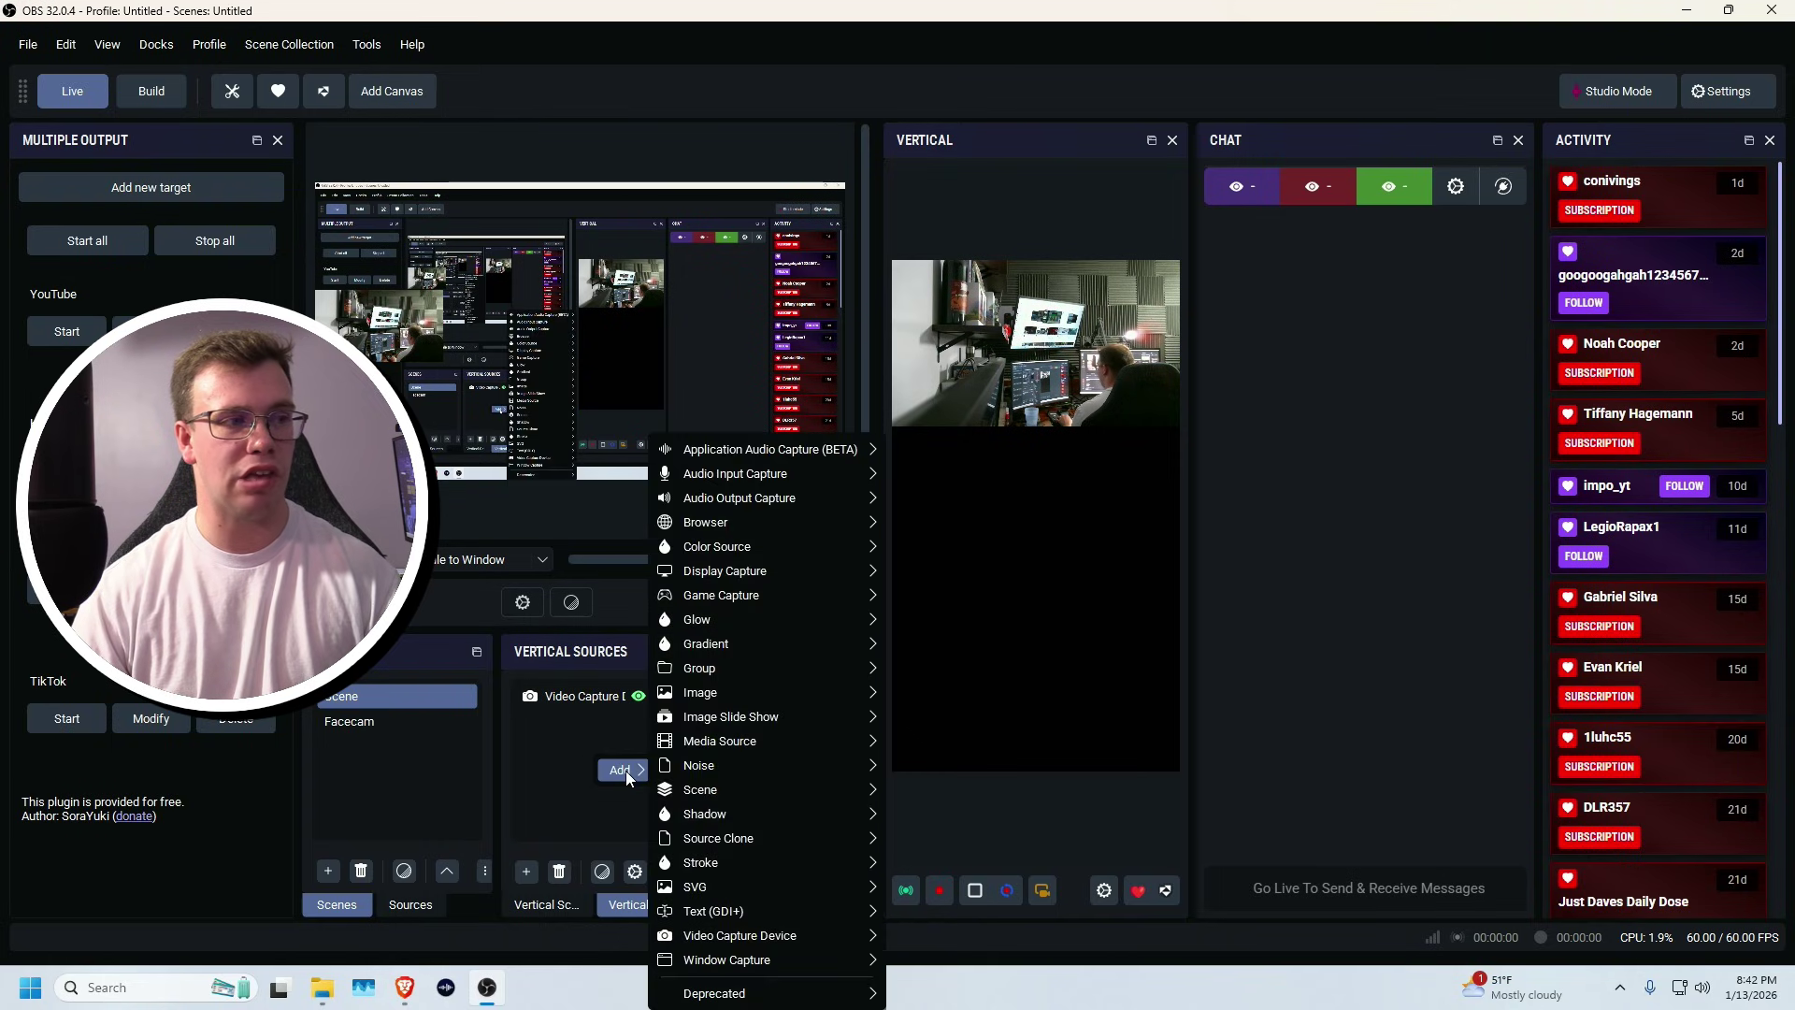
{"action": "mouse_move", "coordinate": [868, 570]}
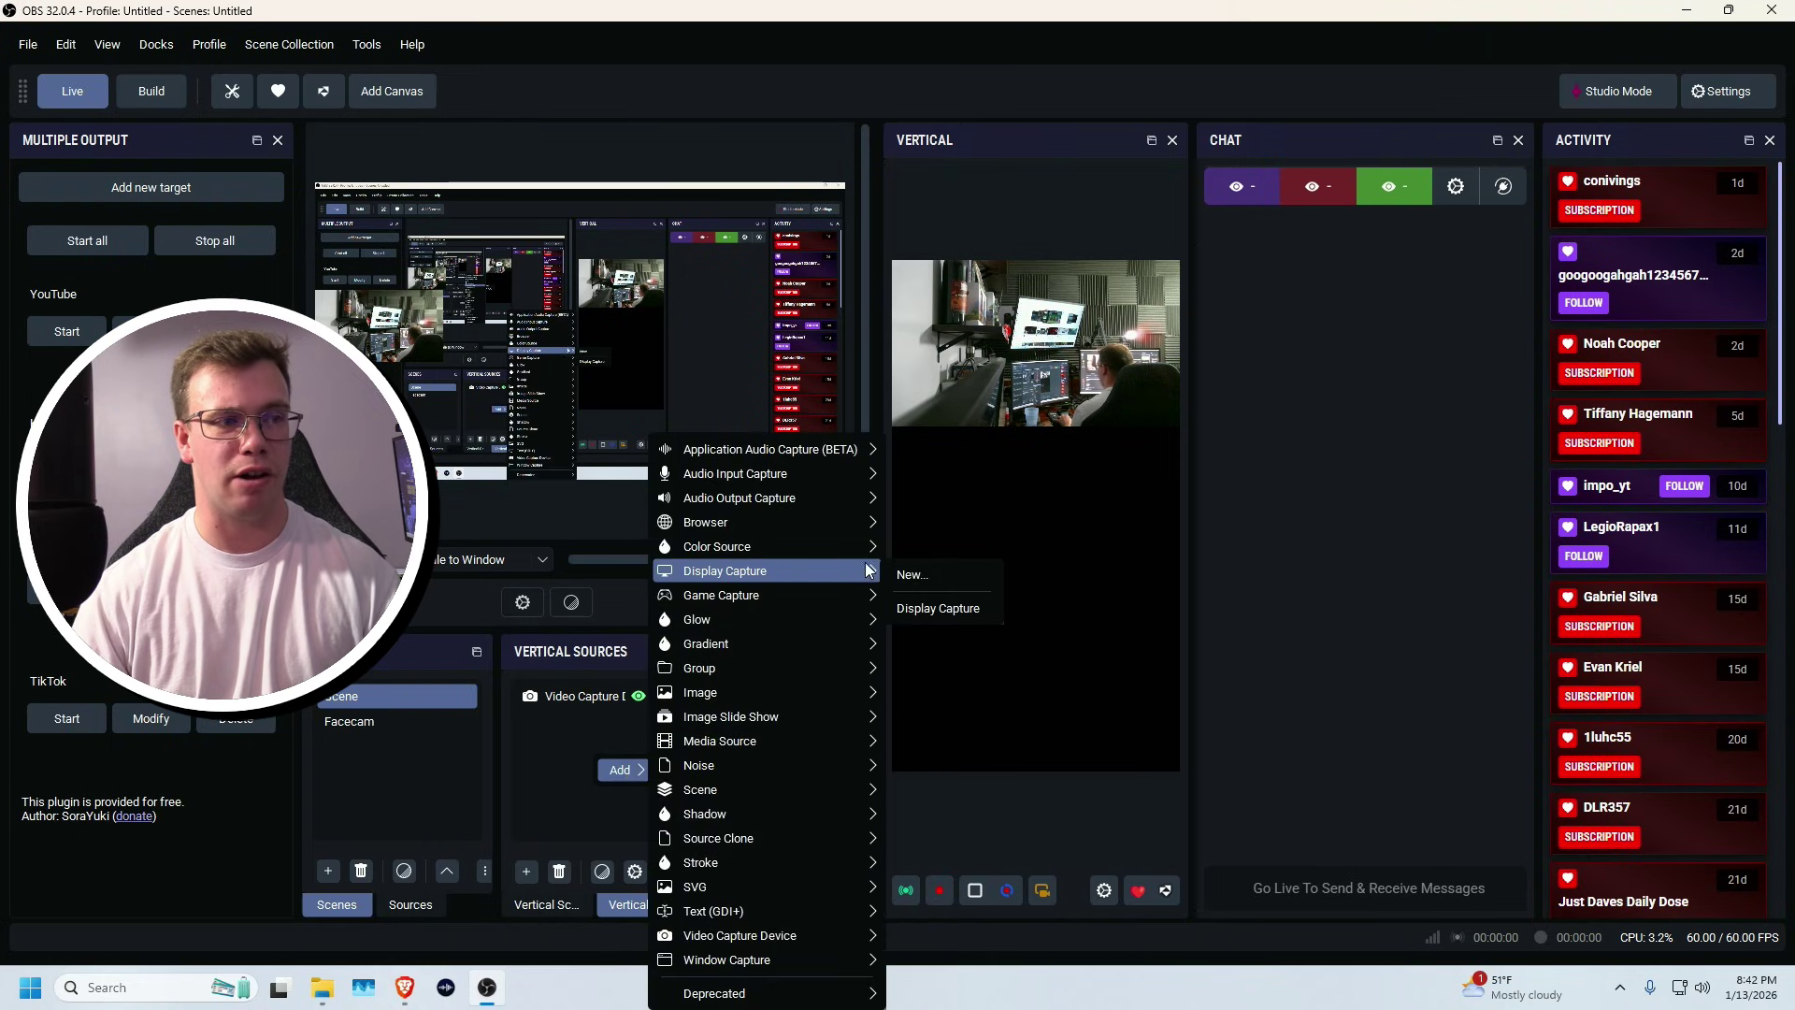
{"action": "left_click", "coordinate": [912, 606]}
{"action": "left_click_drag", "start_coordinate": [941, 595], "coordinate": [1069, 719]}
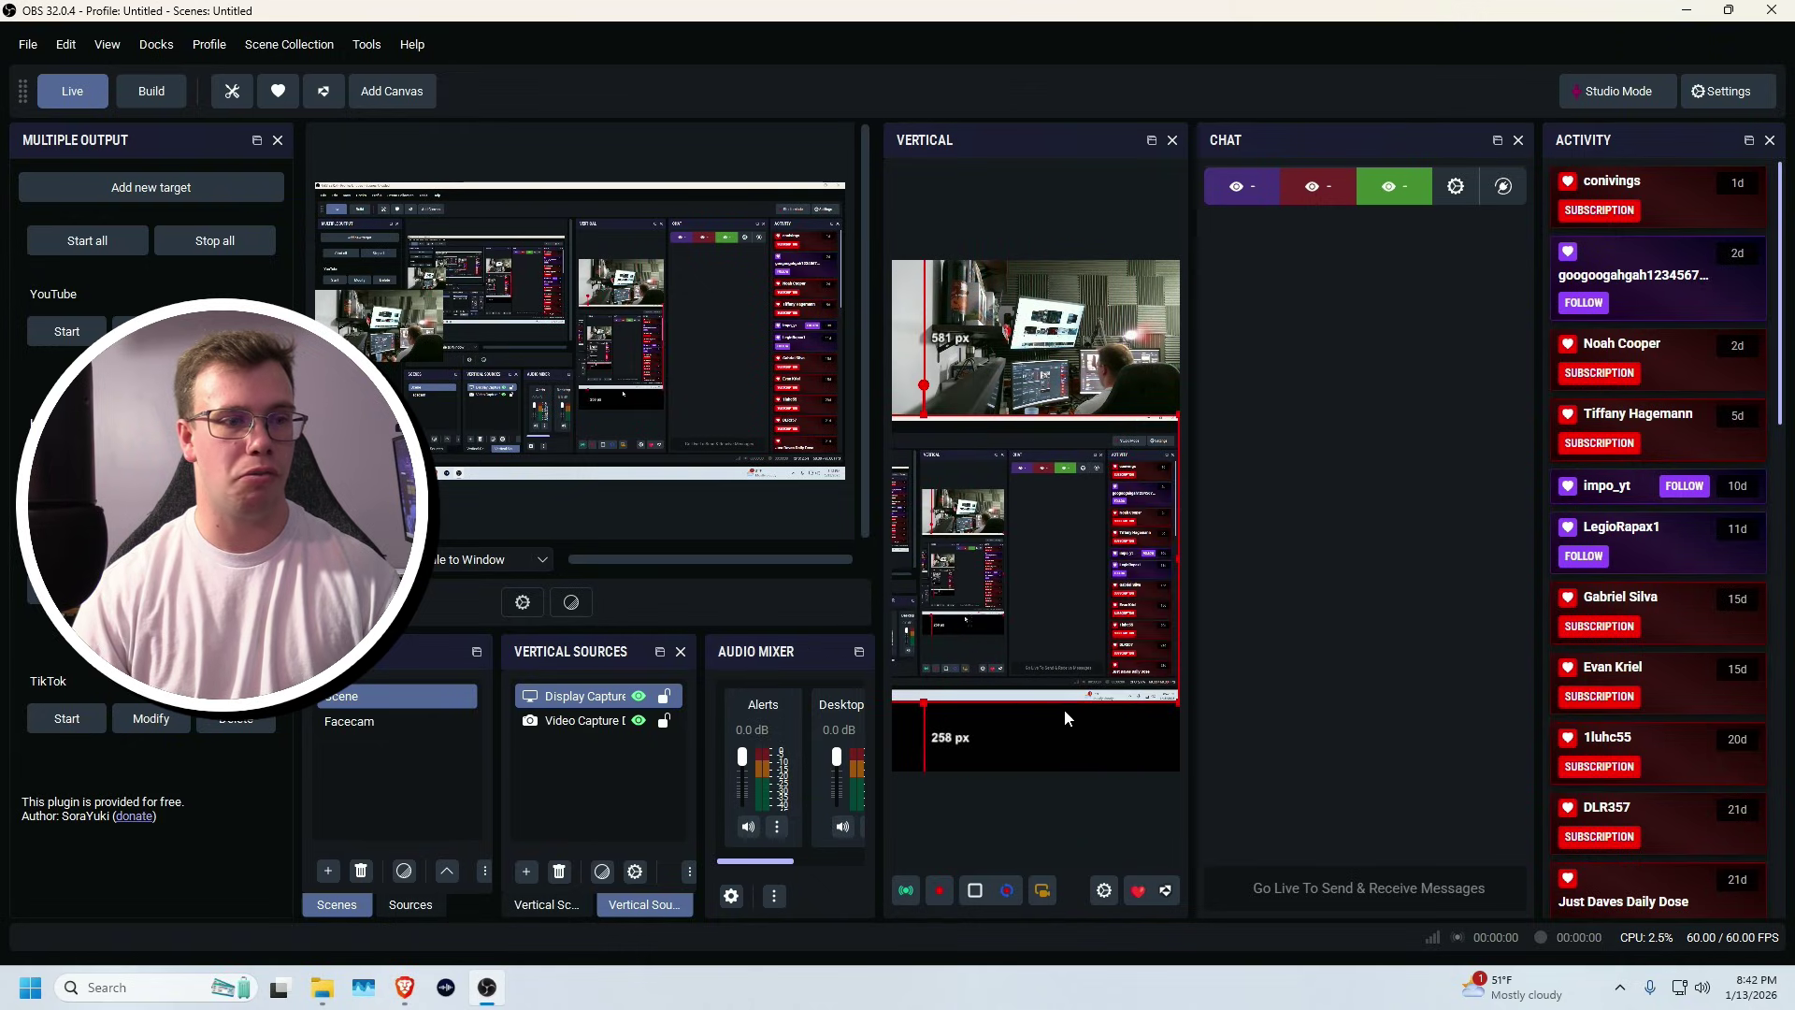
{"action": "left_click", "coordinate": [1139, 718]}
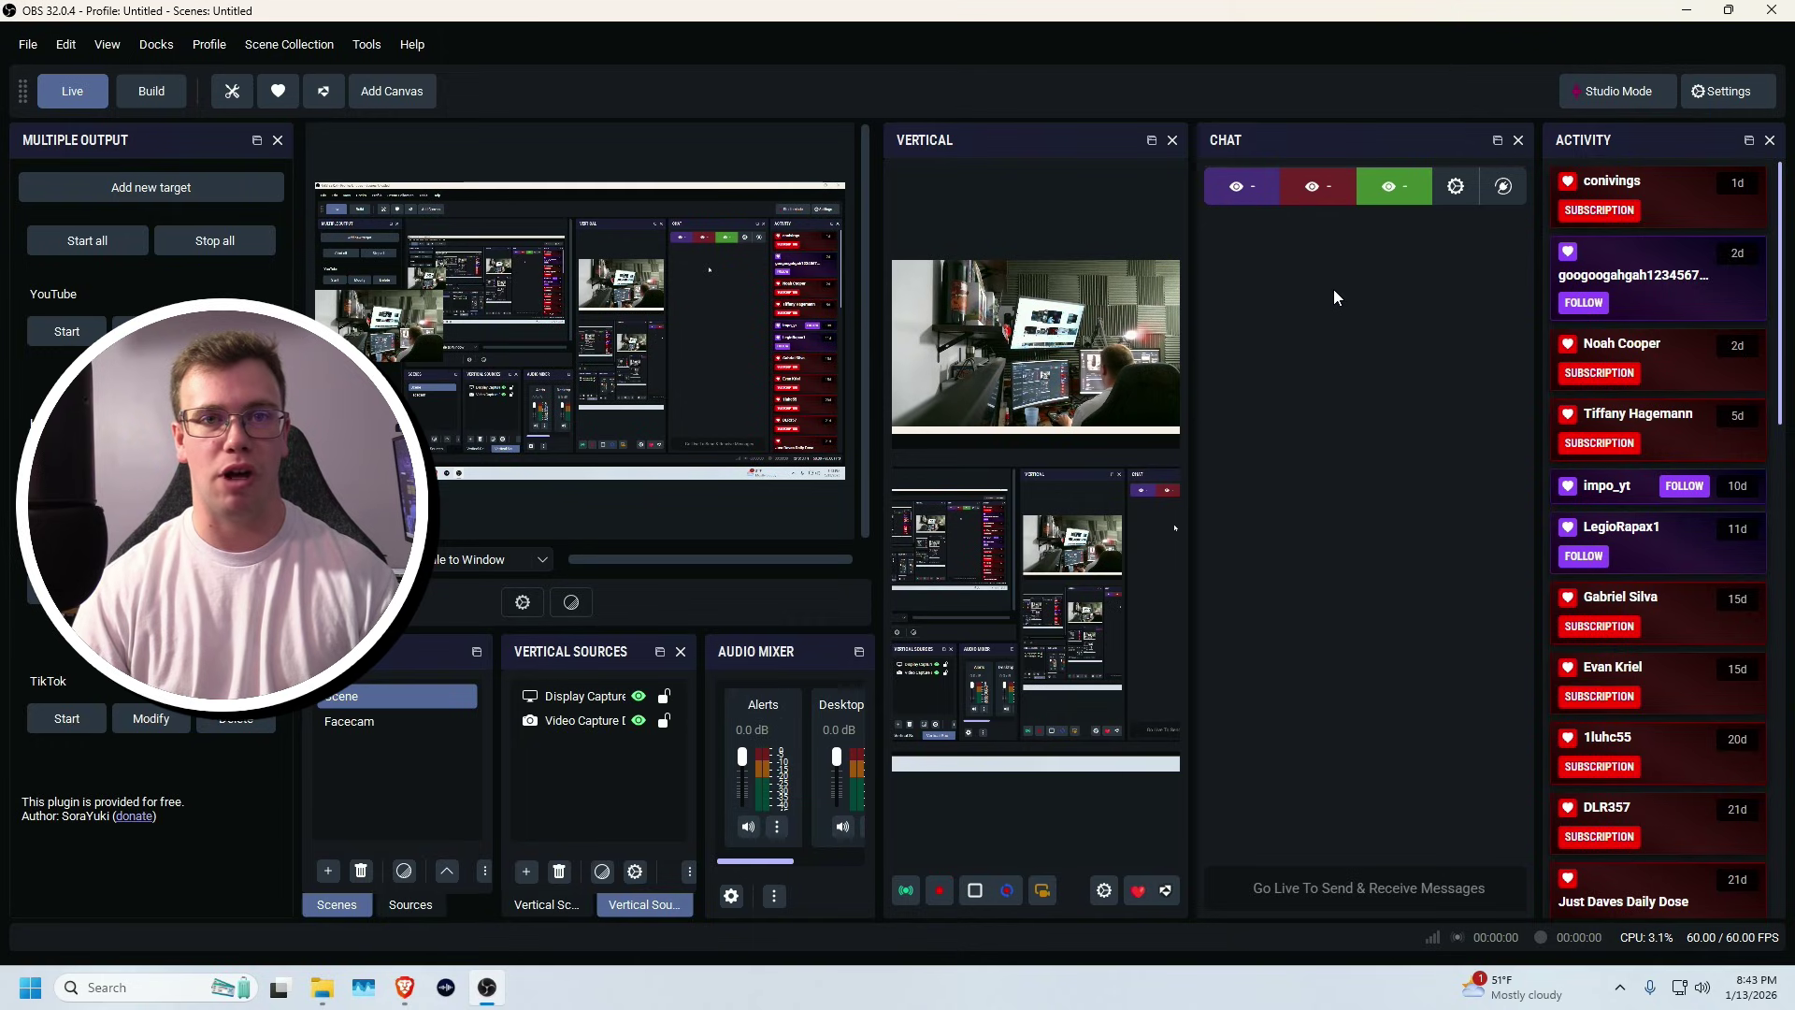
Enable the Controls and Stream Info docks and tab Stream Info together with Chat.
{"action": "left_click", "coordinate": [156, 44]}
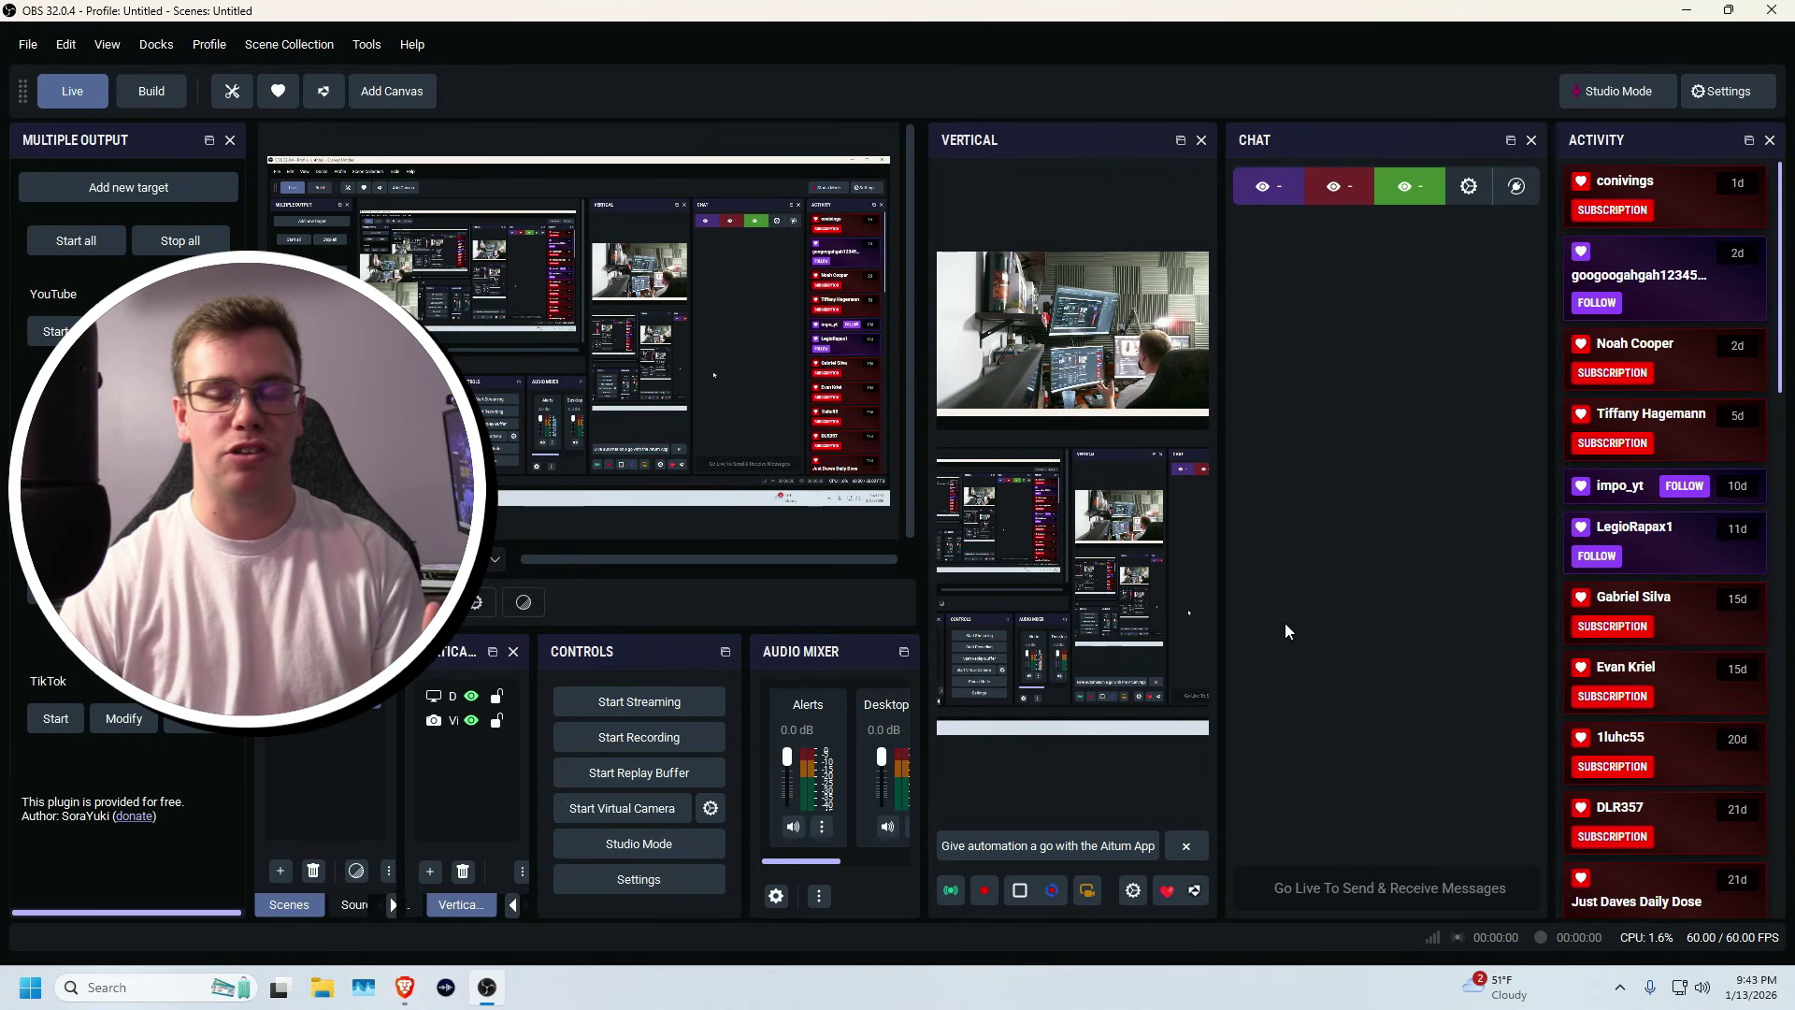
{"action": "left_click", "coordinate": [166, 53]}
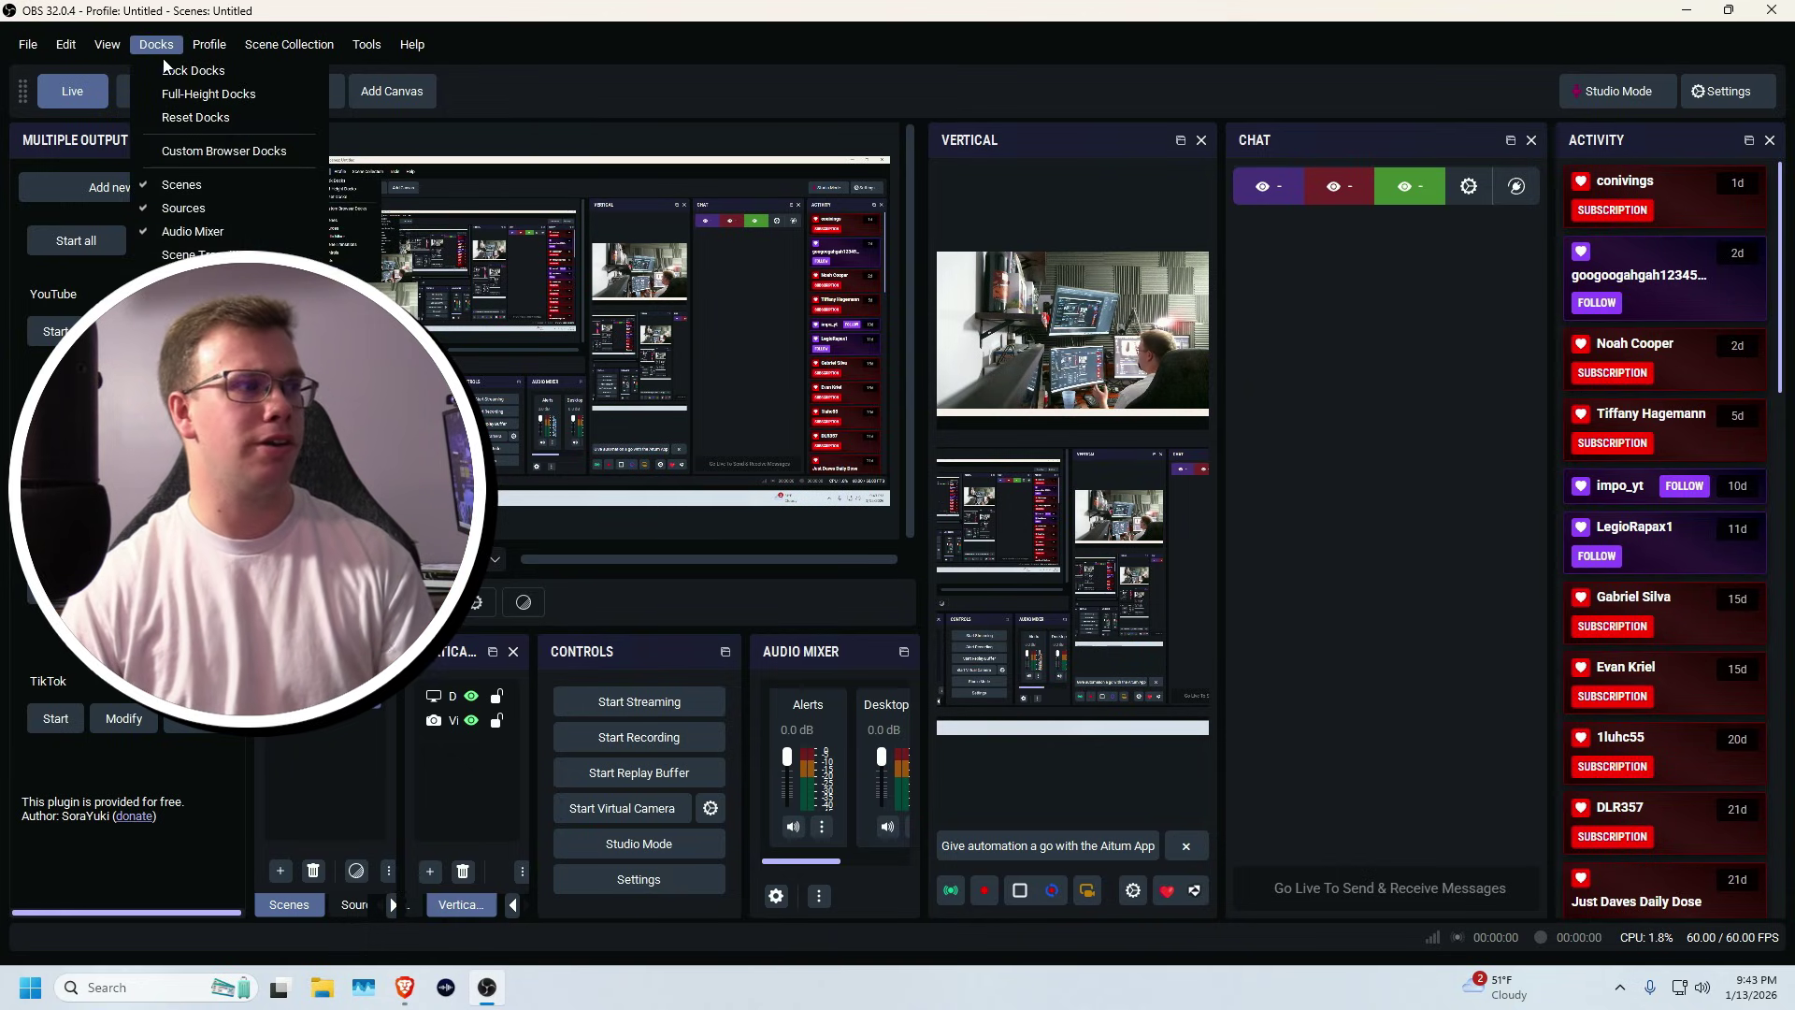
{"action": "left_click", "coordinate": [225, 429]}
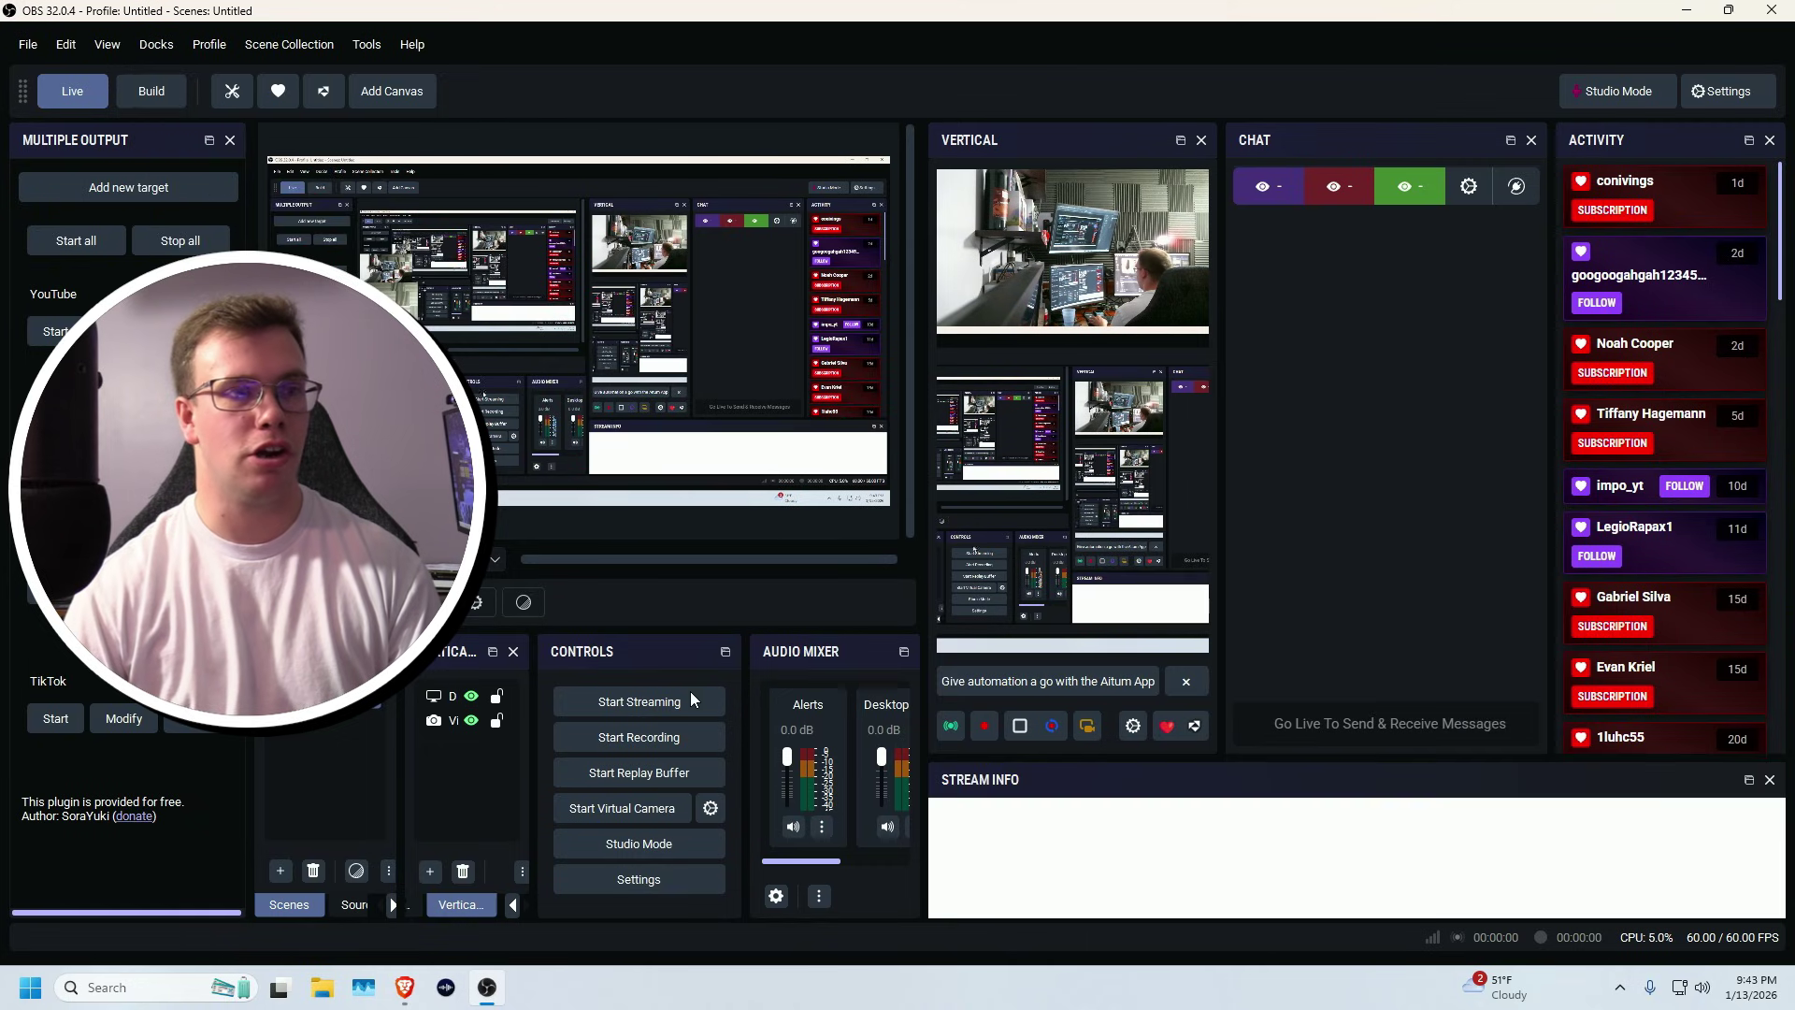
{"action": "left_click_drag", "start_coordinate": [1300, 778], "coordinate": [1440, 507]}
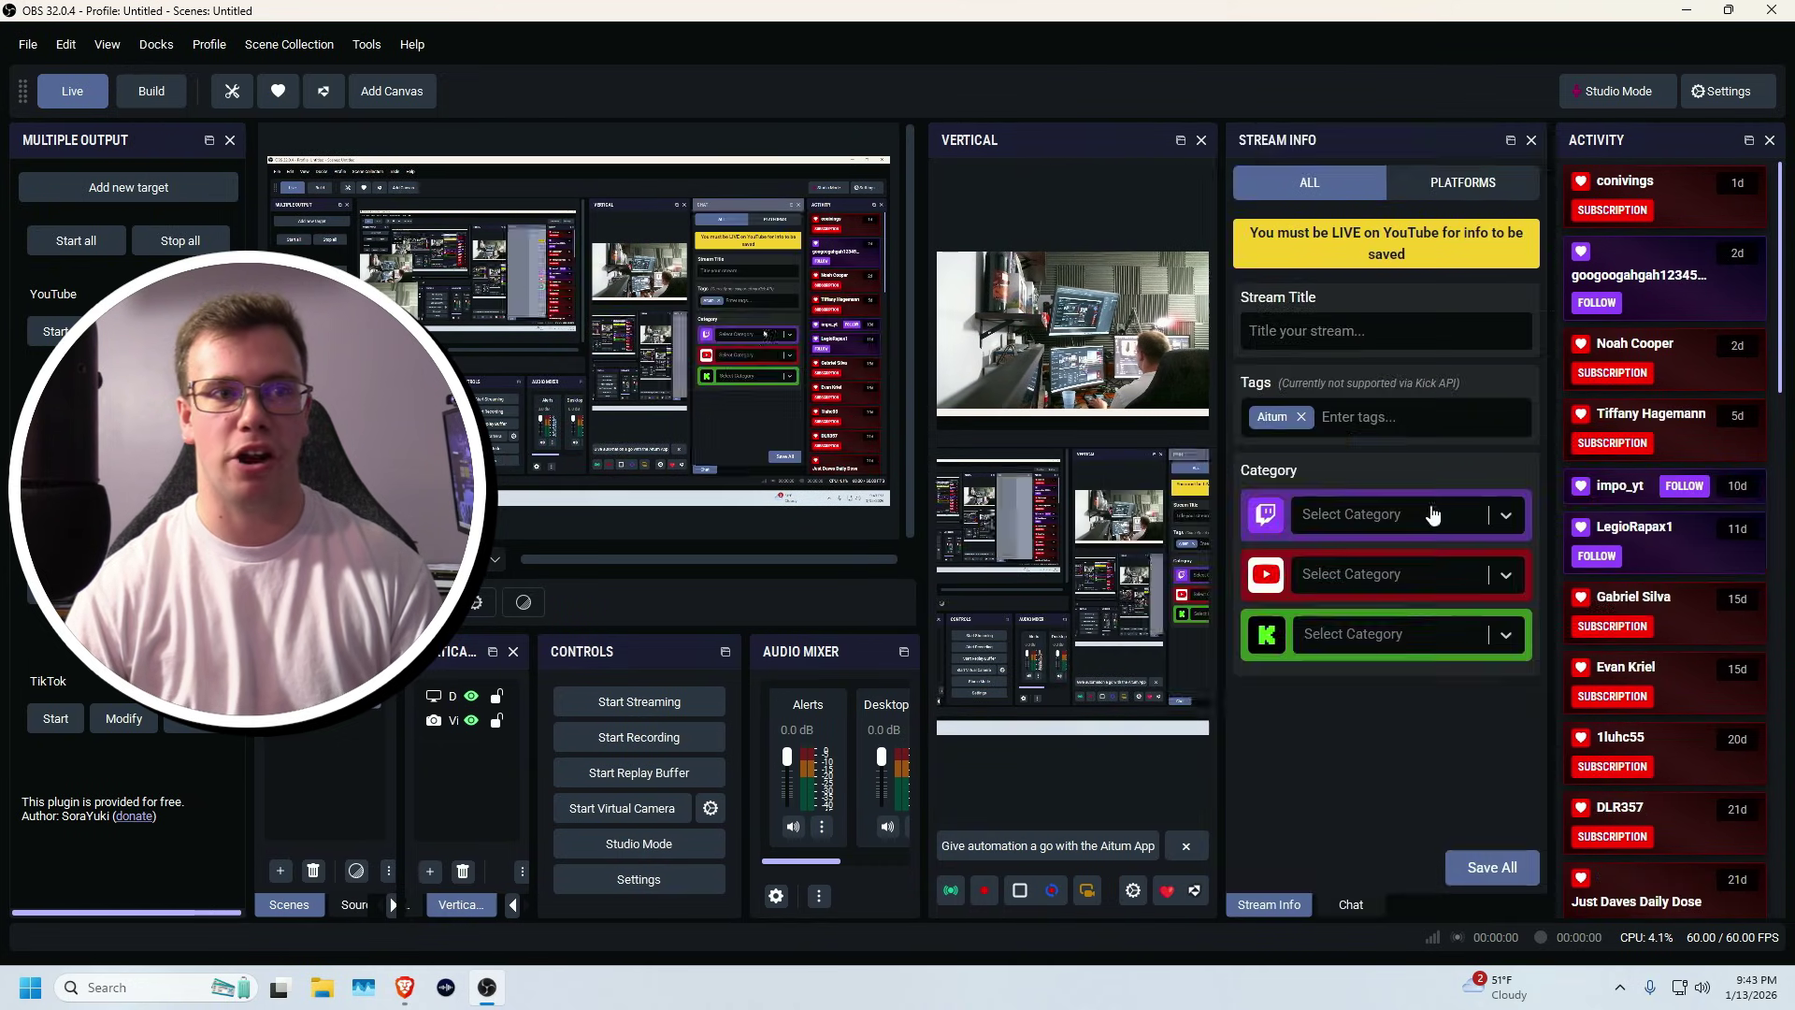
{"action": "left_click", "coordinate": [1356, 899]}
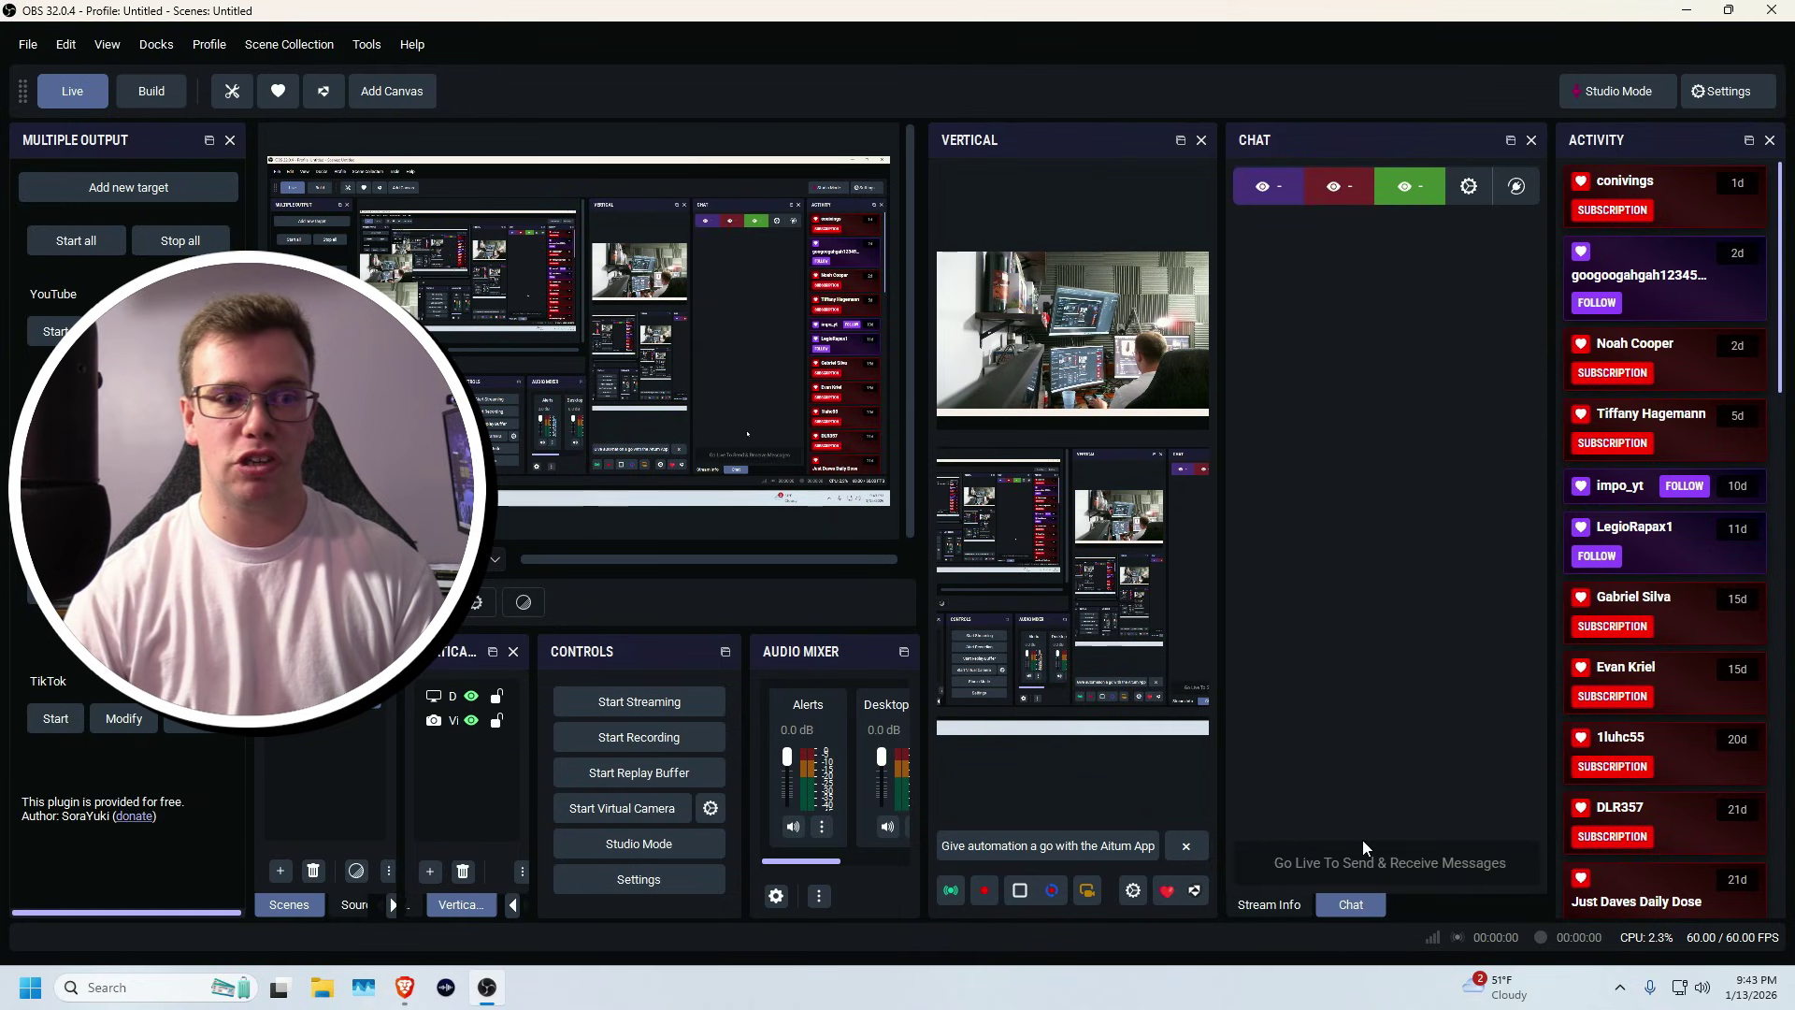
{"action": "left_click", "coordinate": [1292, 905]}
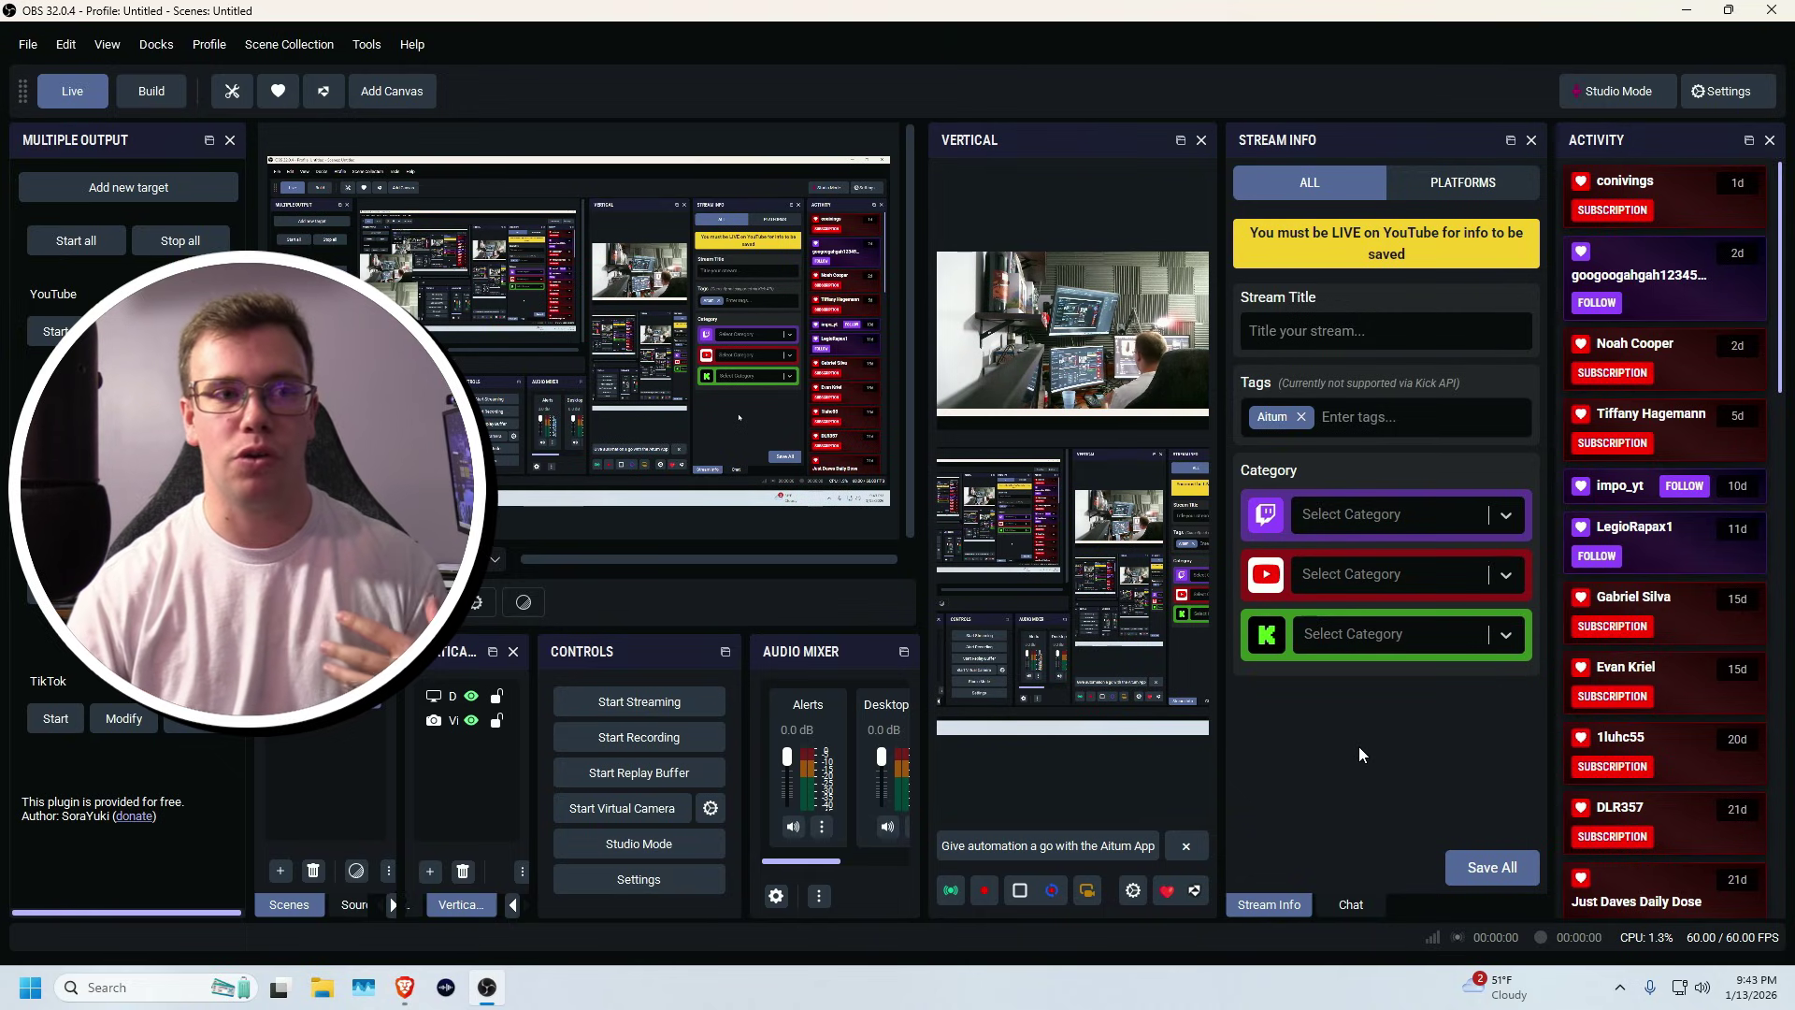
Title the stream 'Apex Ranked' and set Apex Legends as the Twitch and Kick category.
{"action": "left_click", "coordinate": [1291, 344]}
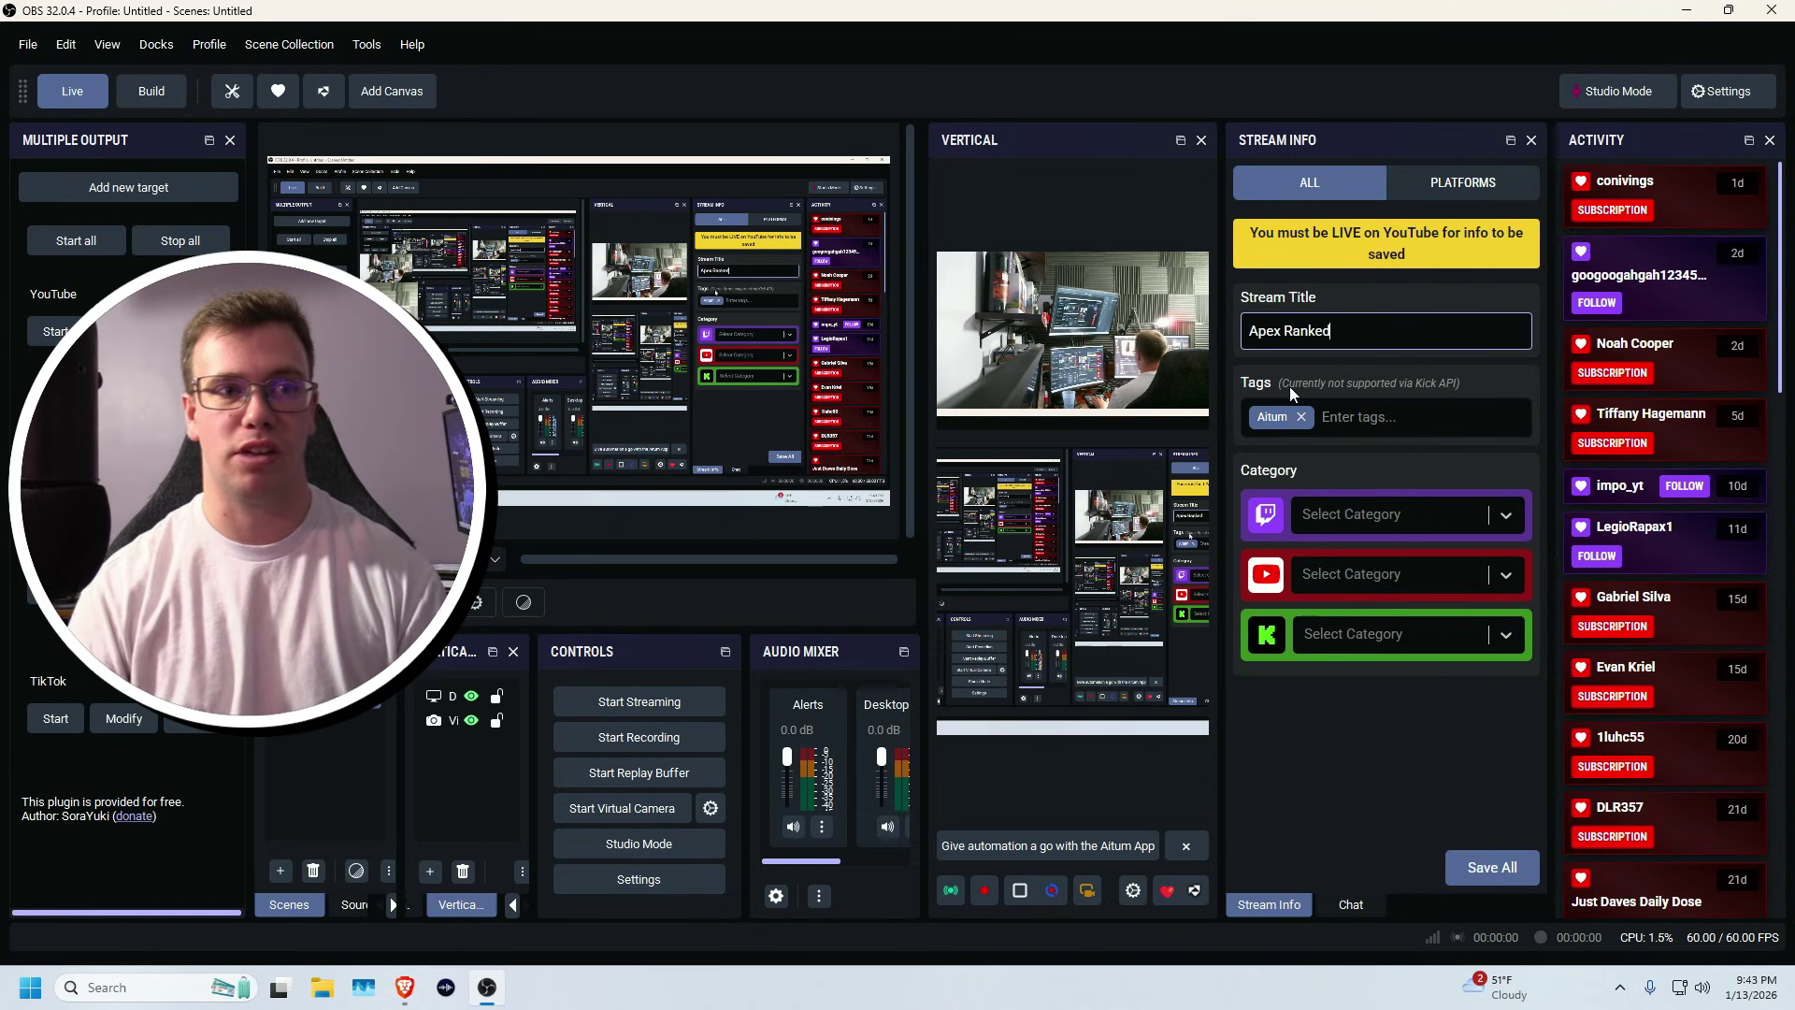
{"action": "left_click", "coordinate": [1390, 524]}
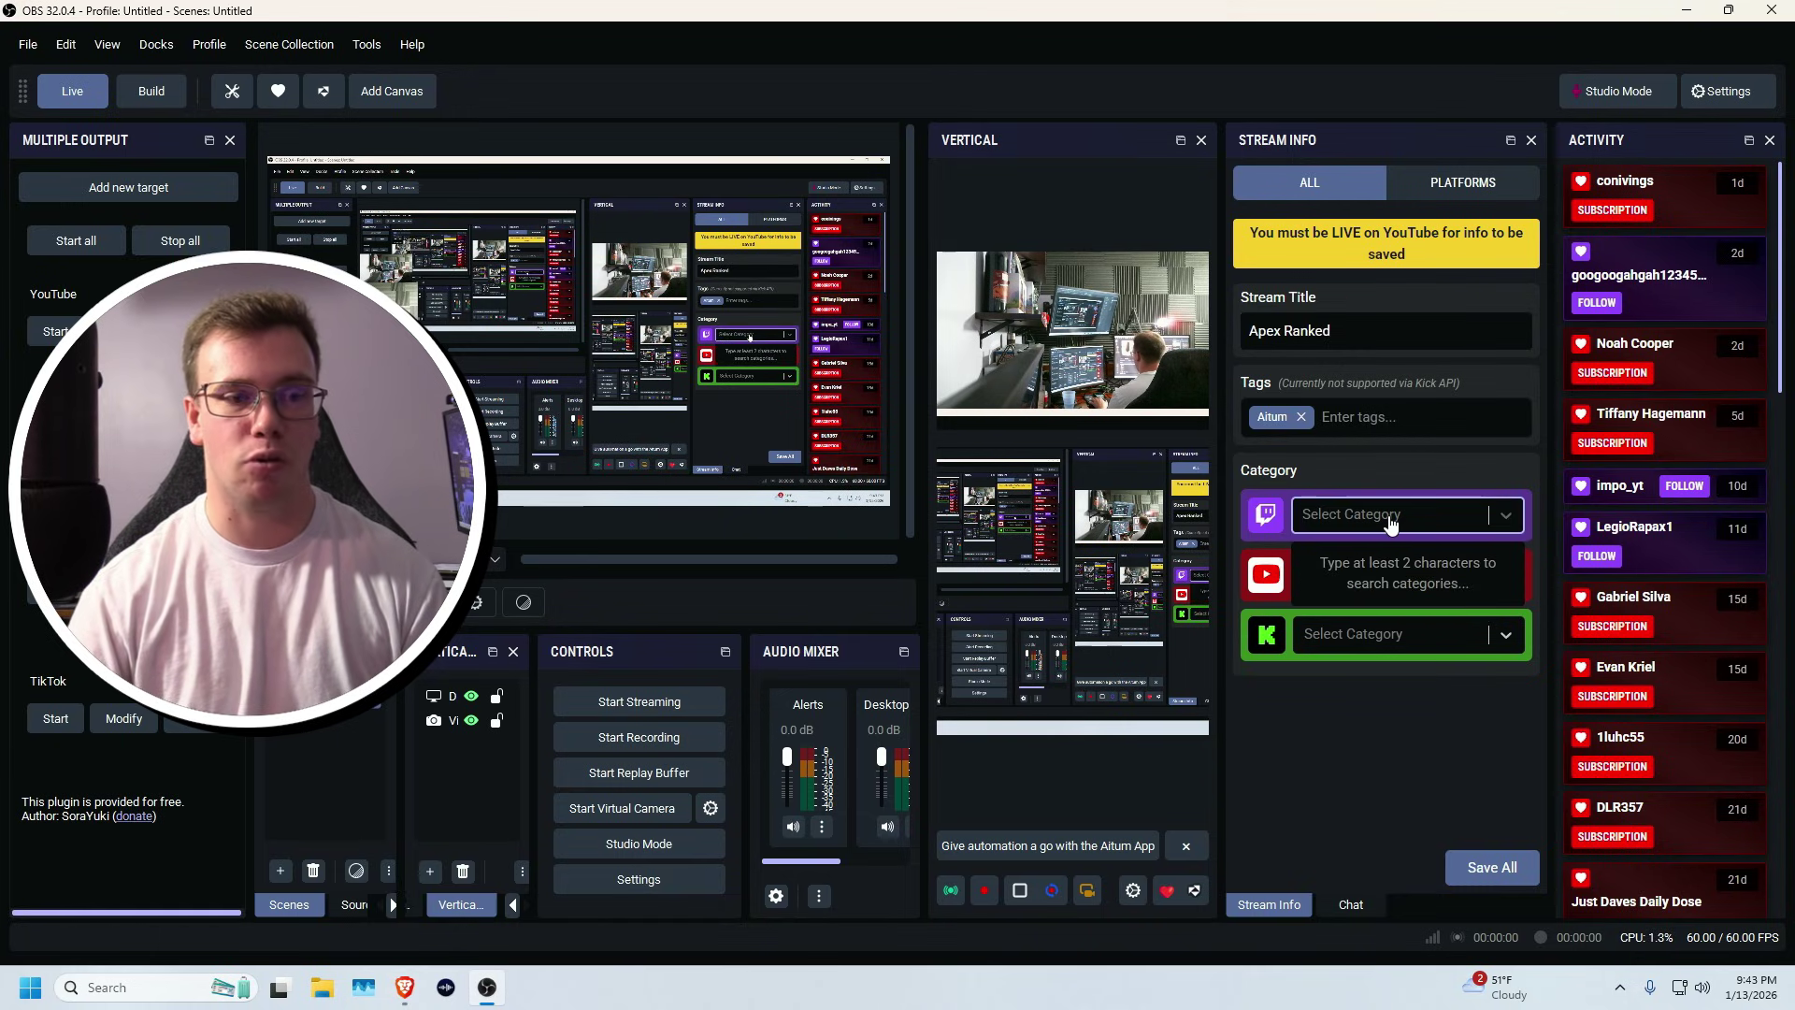
{"action": "type", "text": "apex"}
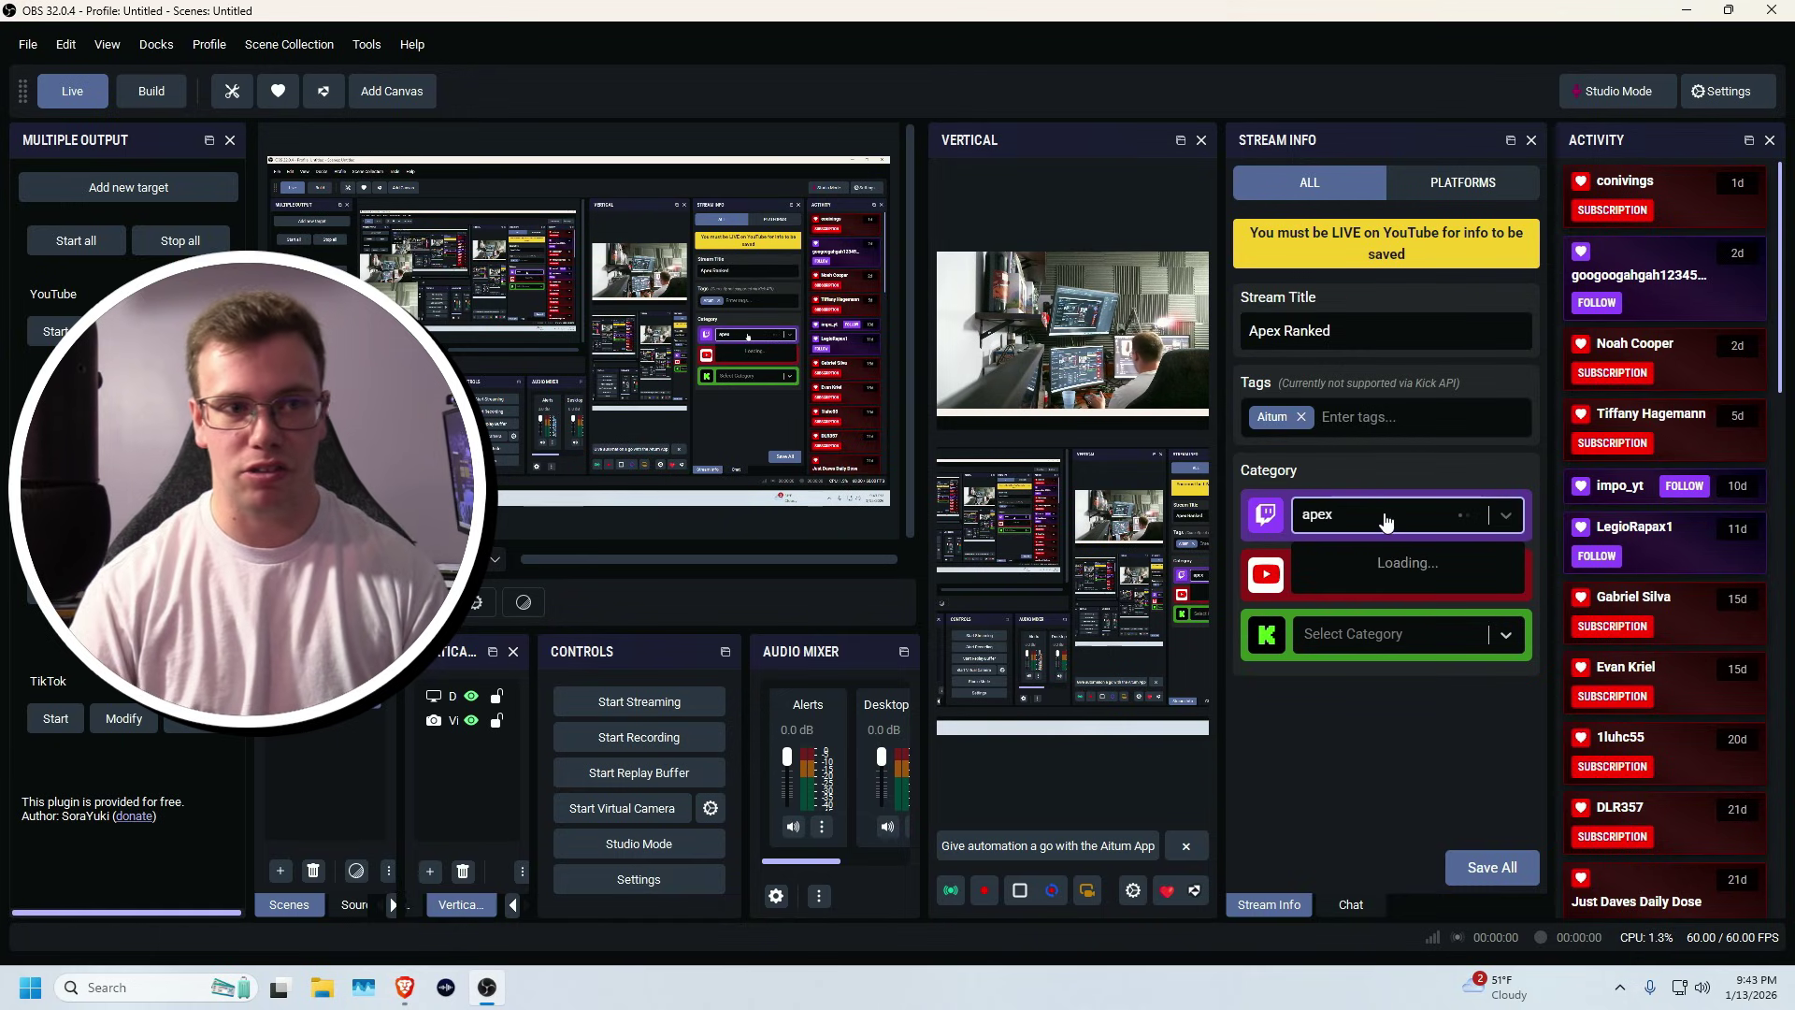
{"action": "left_click", "coordinate": [1390, 597]}
{"action": "left_click", "coordinate": [1391, 587]}
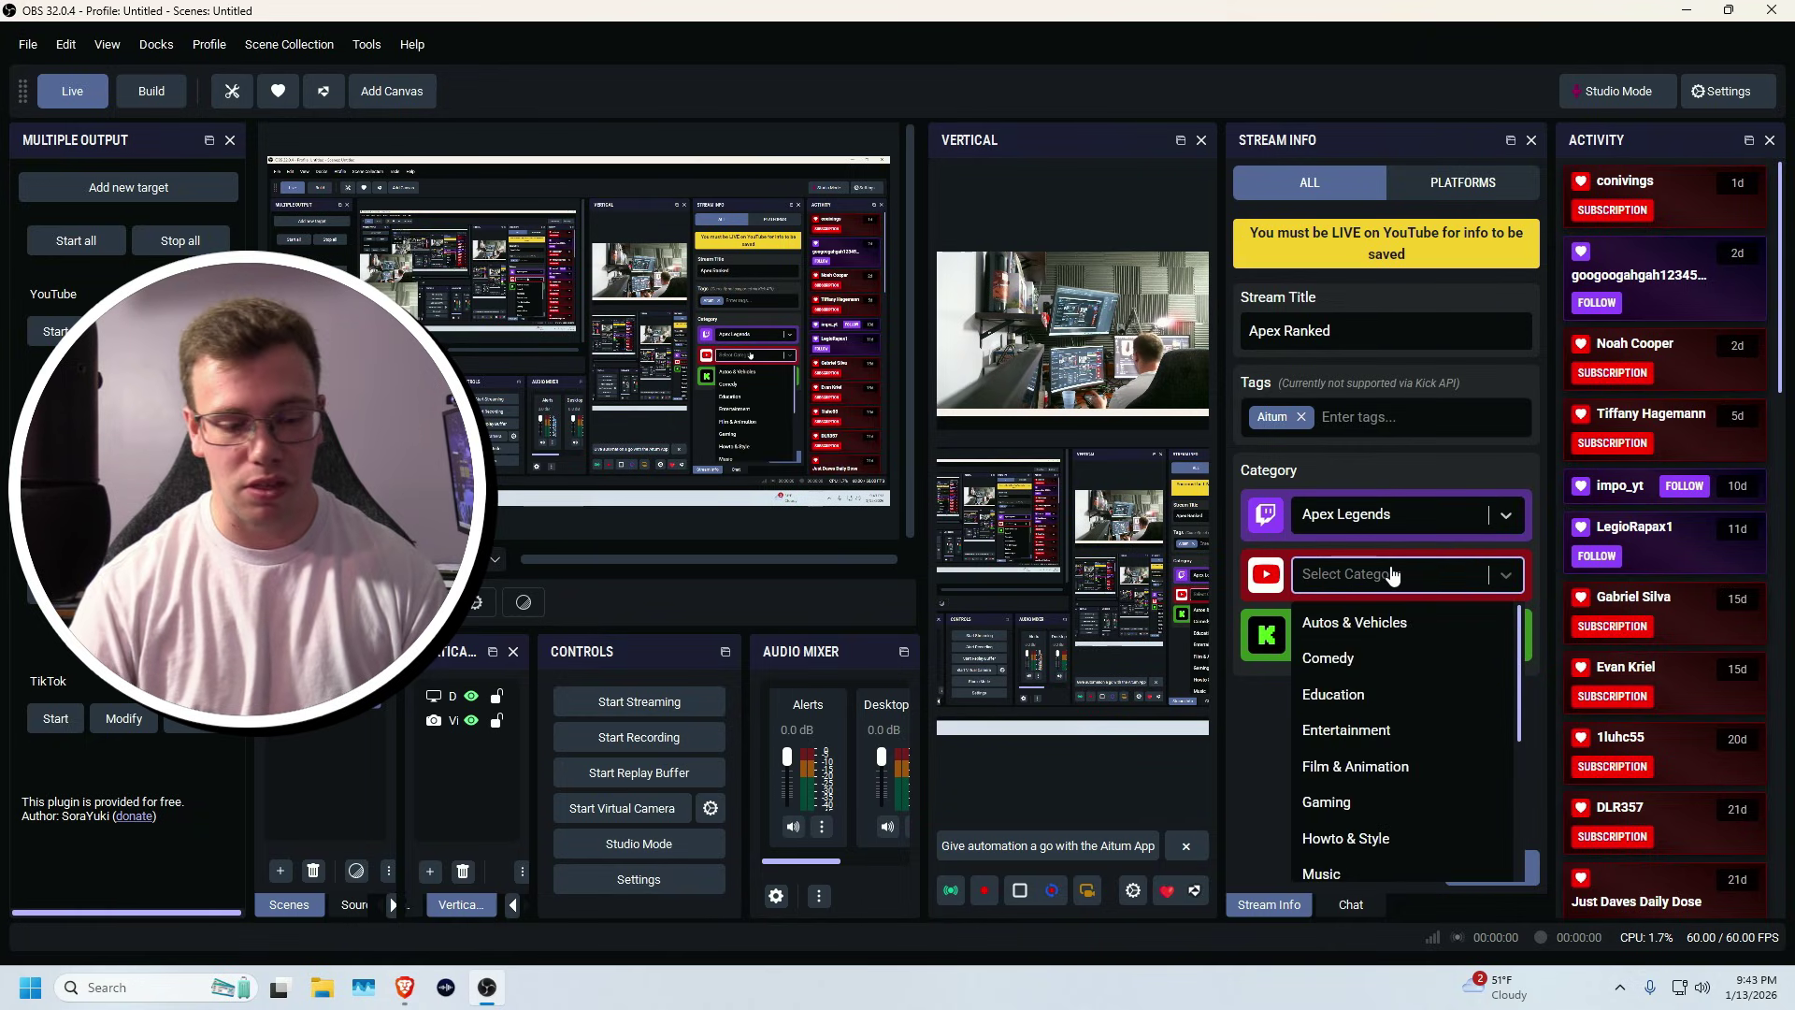
{"action": "type", "text": "apex"}
{"action": "left_click", "coordinate": [1386, 639]}
{"action": "type", "text": "ape"}
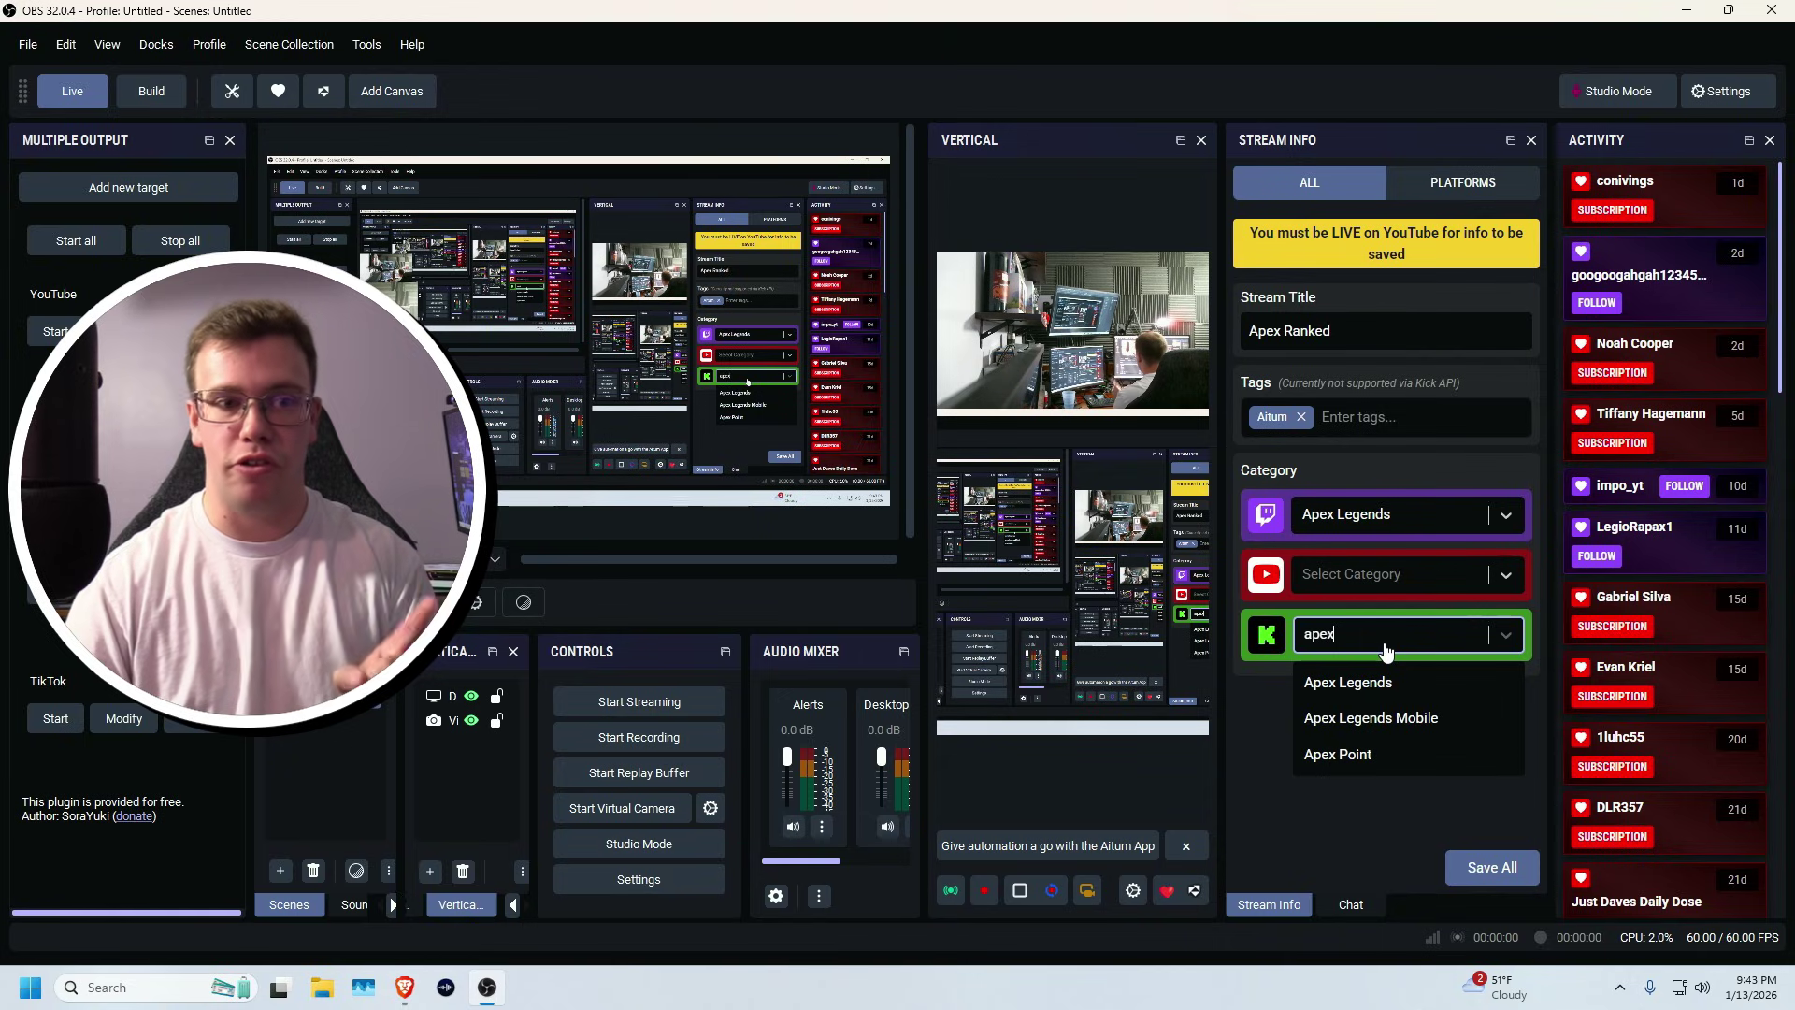
{"action": "left_click", "coordinate": [1367, 680]}
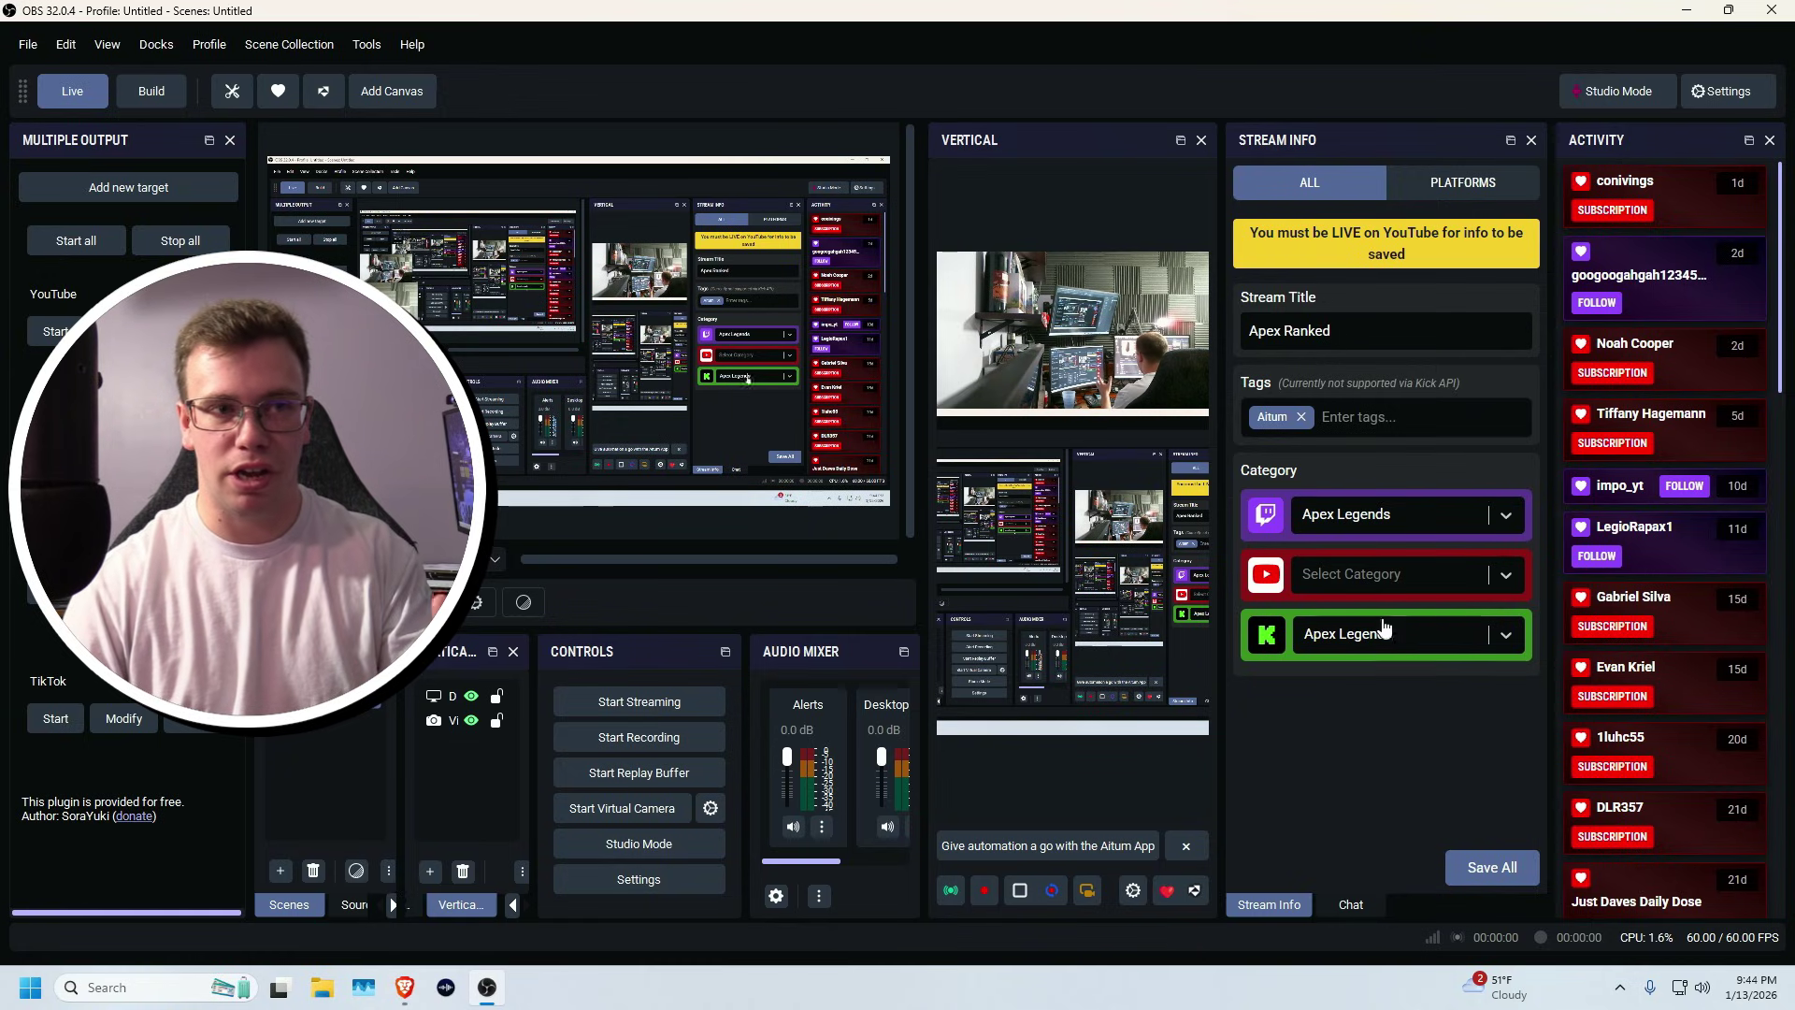
Save the stream info to all platforms and start the vertical stream to YouTube.
{"action": "left_click", "coordinate": [1508, 871]}
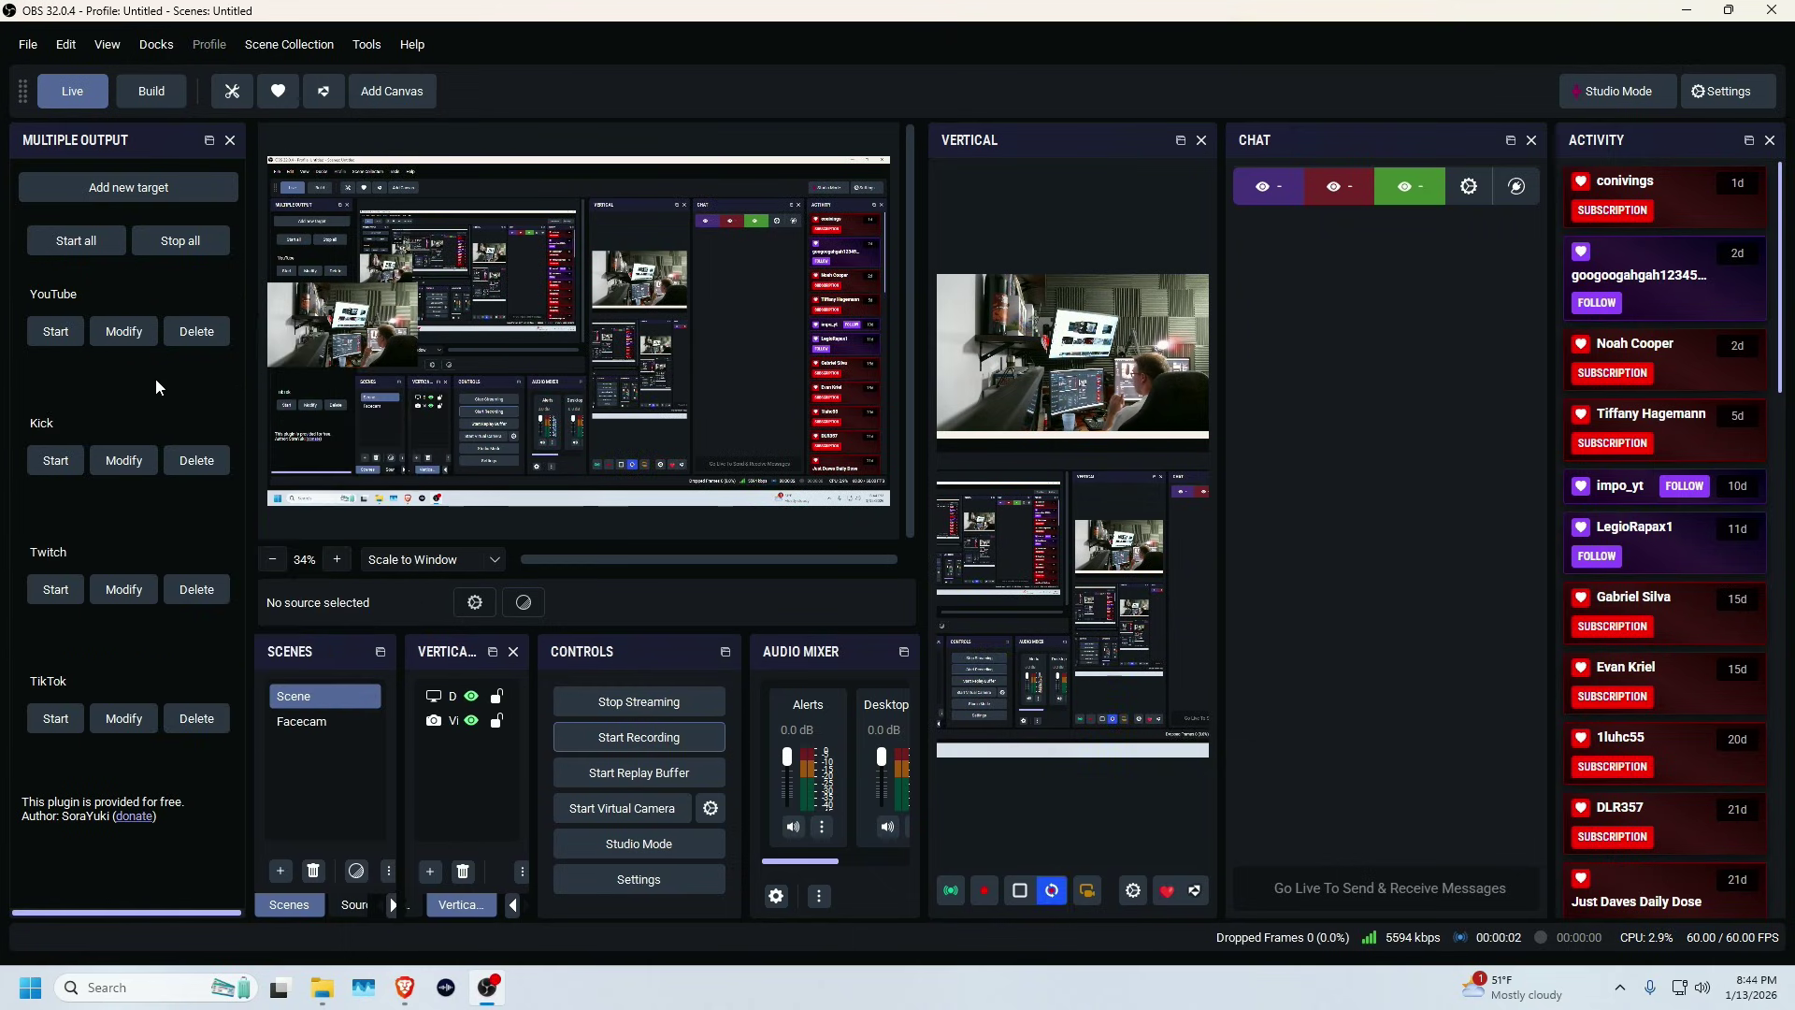
{"action": "left_click", "coordinate": [51, 332]}
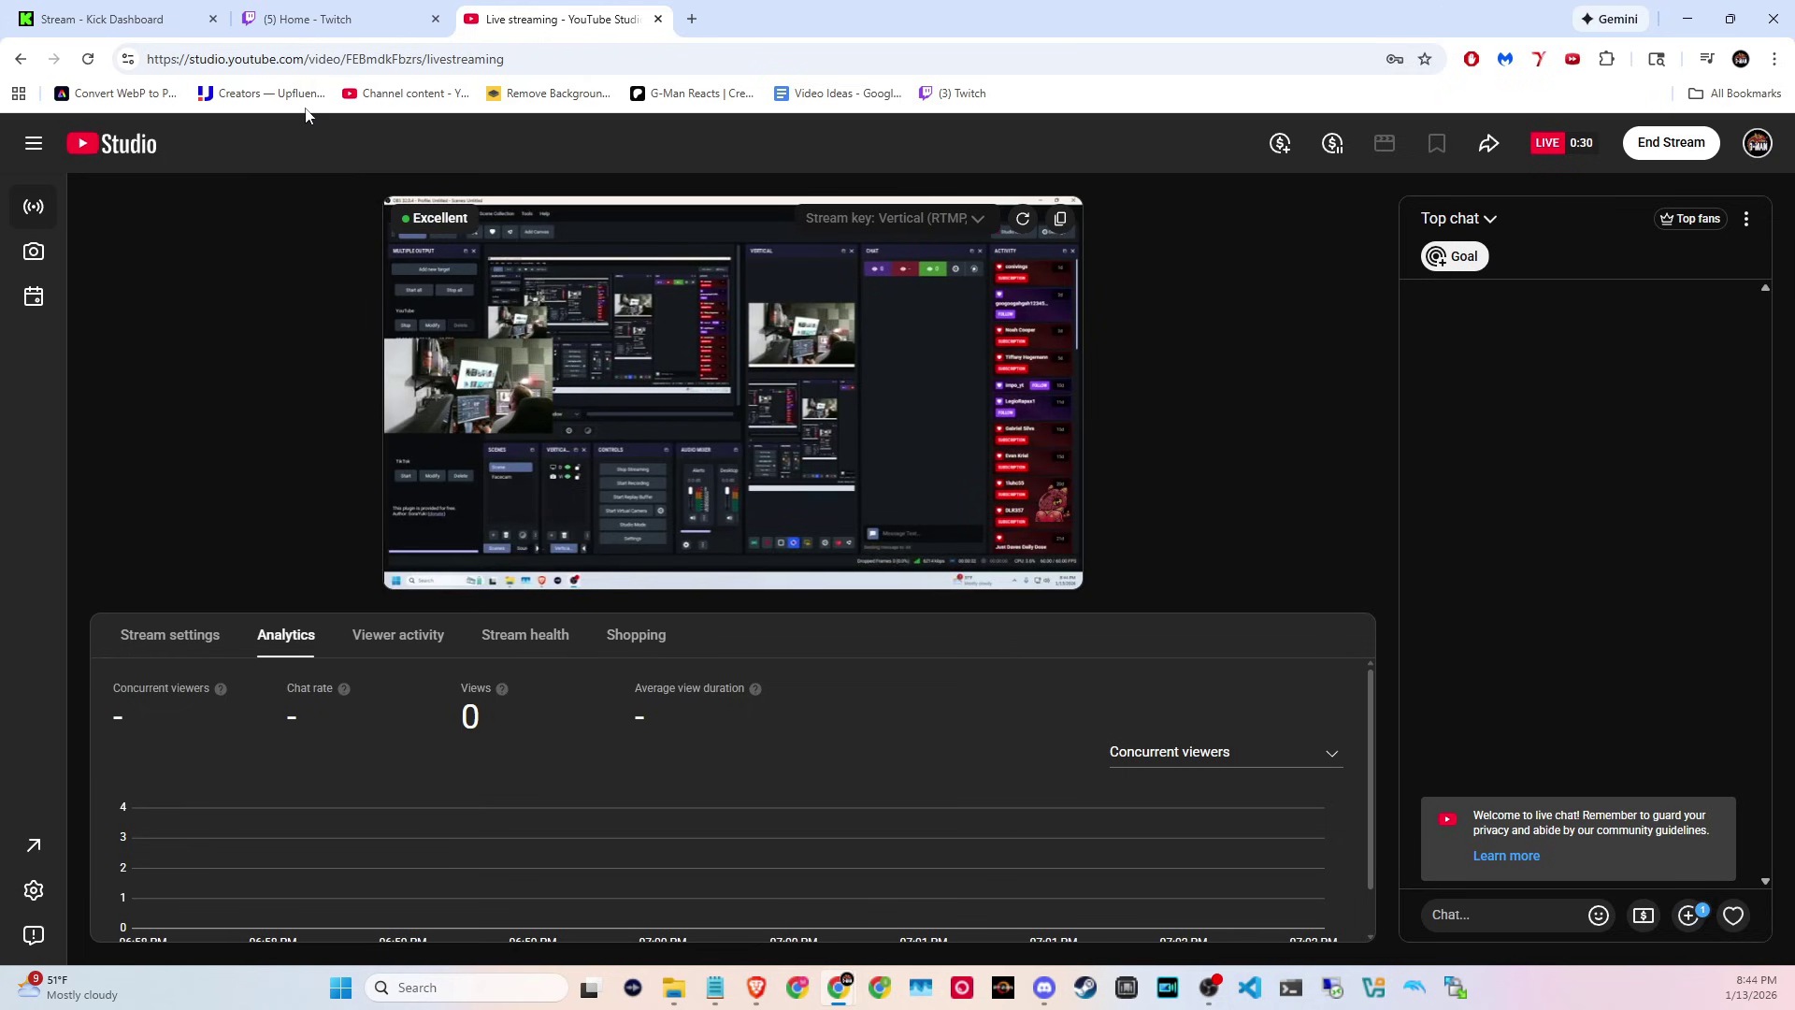
Confirm the Twitch and Kick streams are live, send test chat message 't', and check YouTube Studio.
{"action": "left_click", "coordinate": [322, 20]}
{"action": "left_click", "coordinate": [128, 251]}
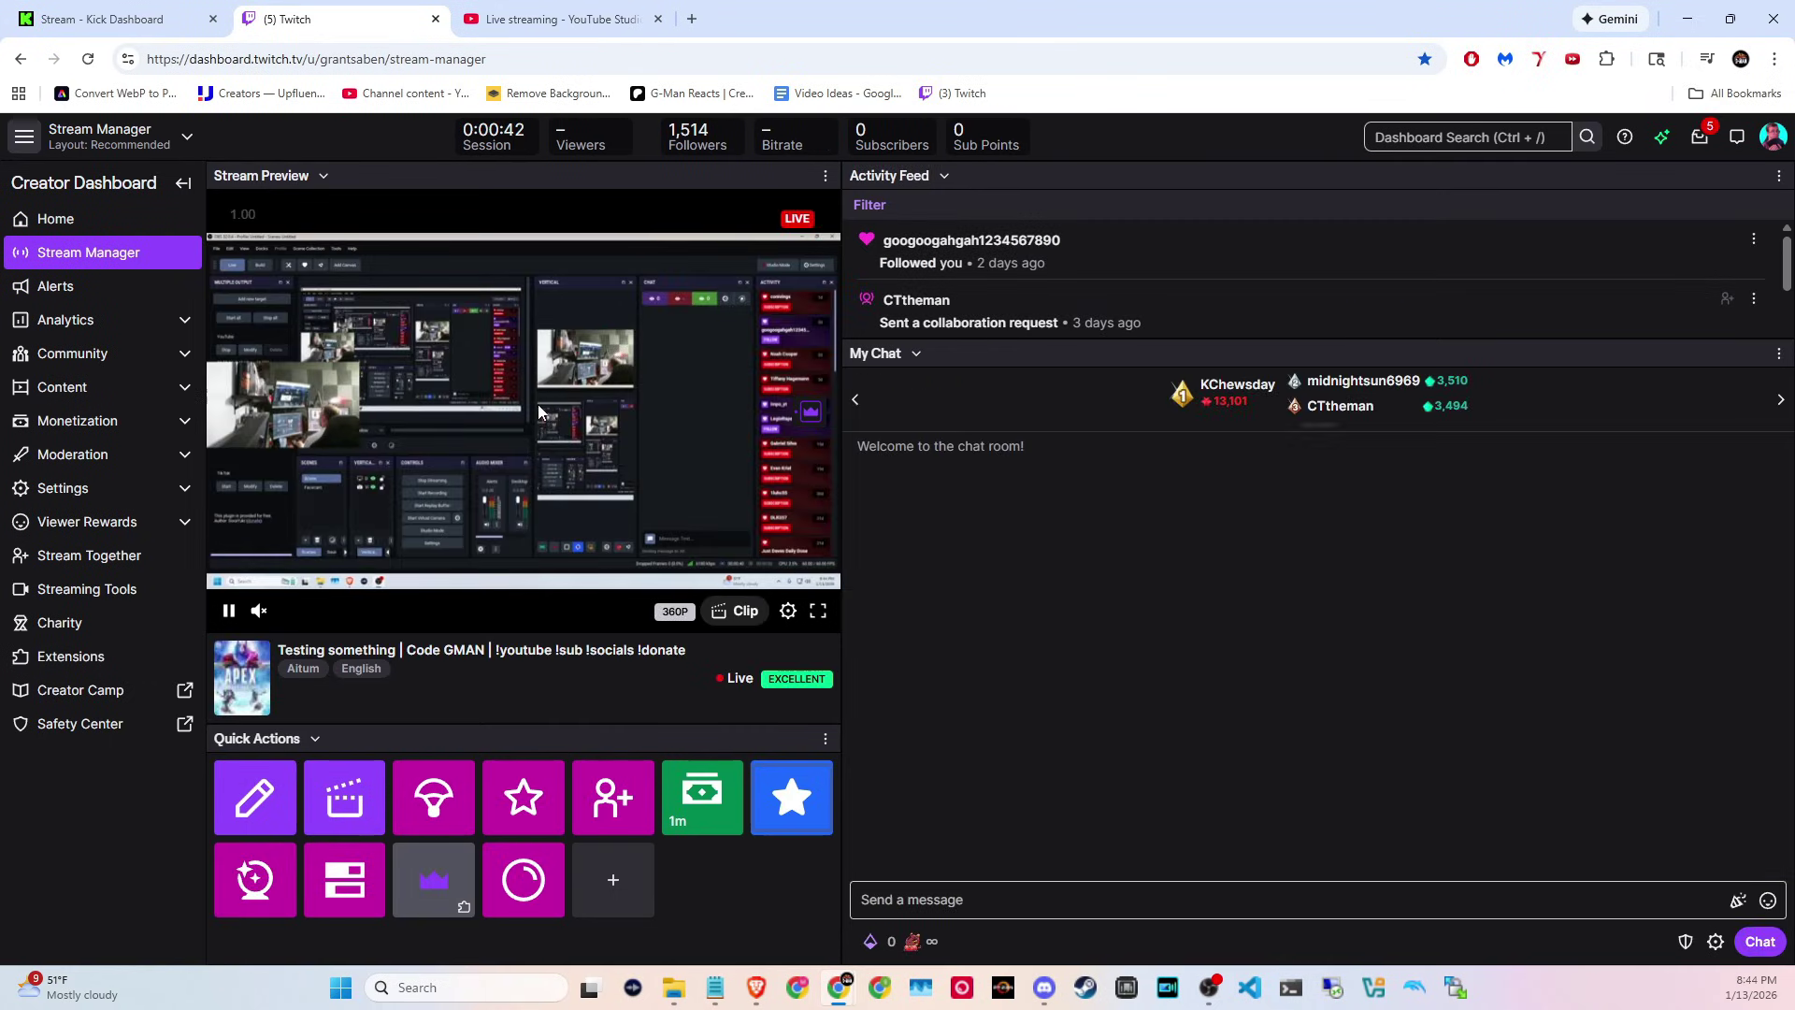
{"action": "key", "text": "ctrl+1"}
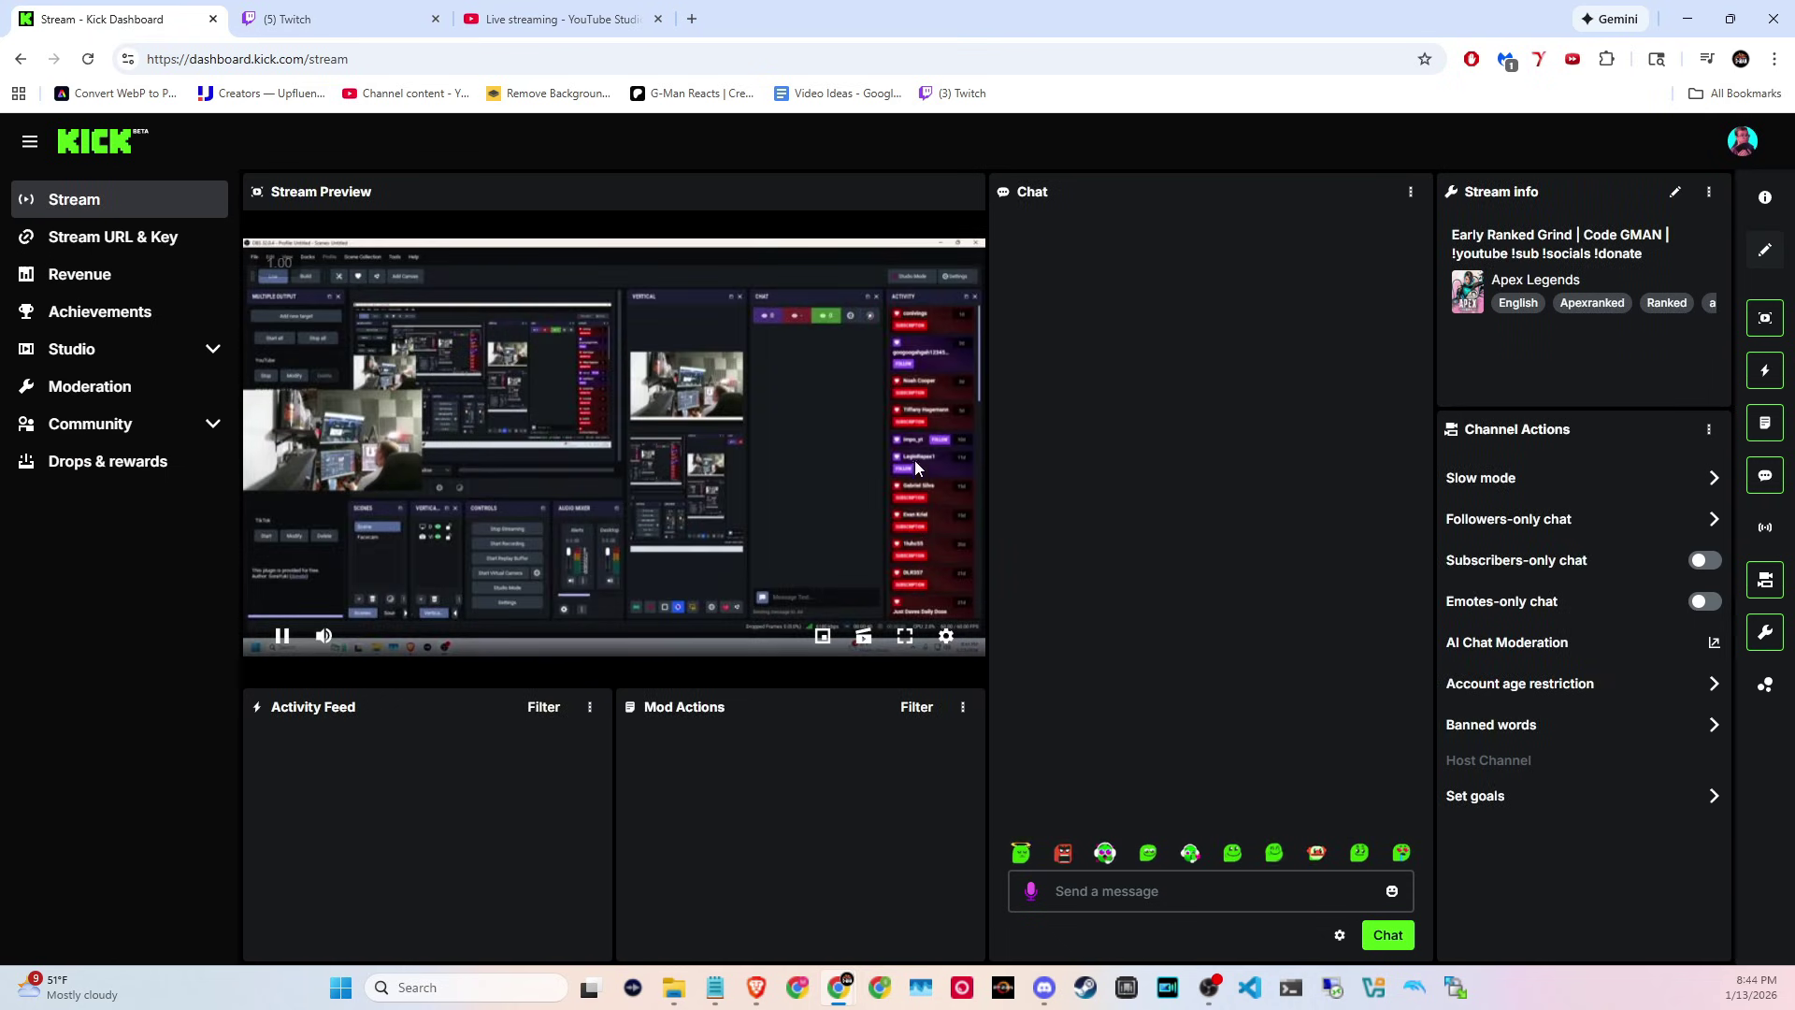
{"action": "left_click", "coordinate": [1083, 893]}
{"action": "type", "text": "t"}
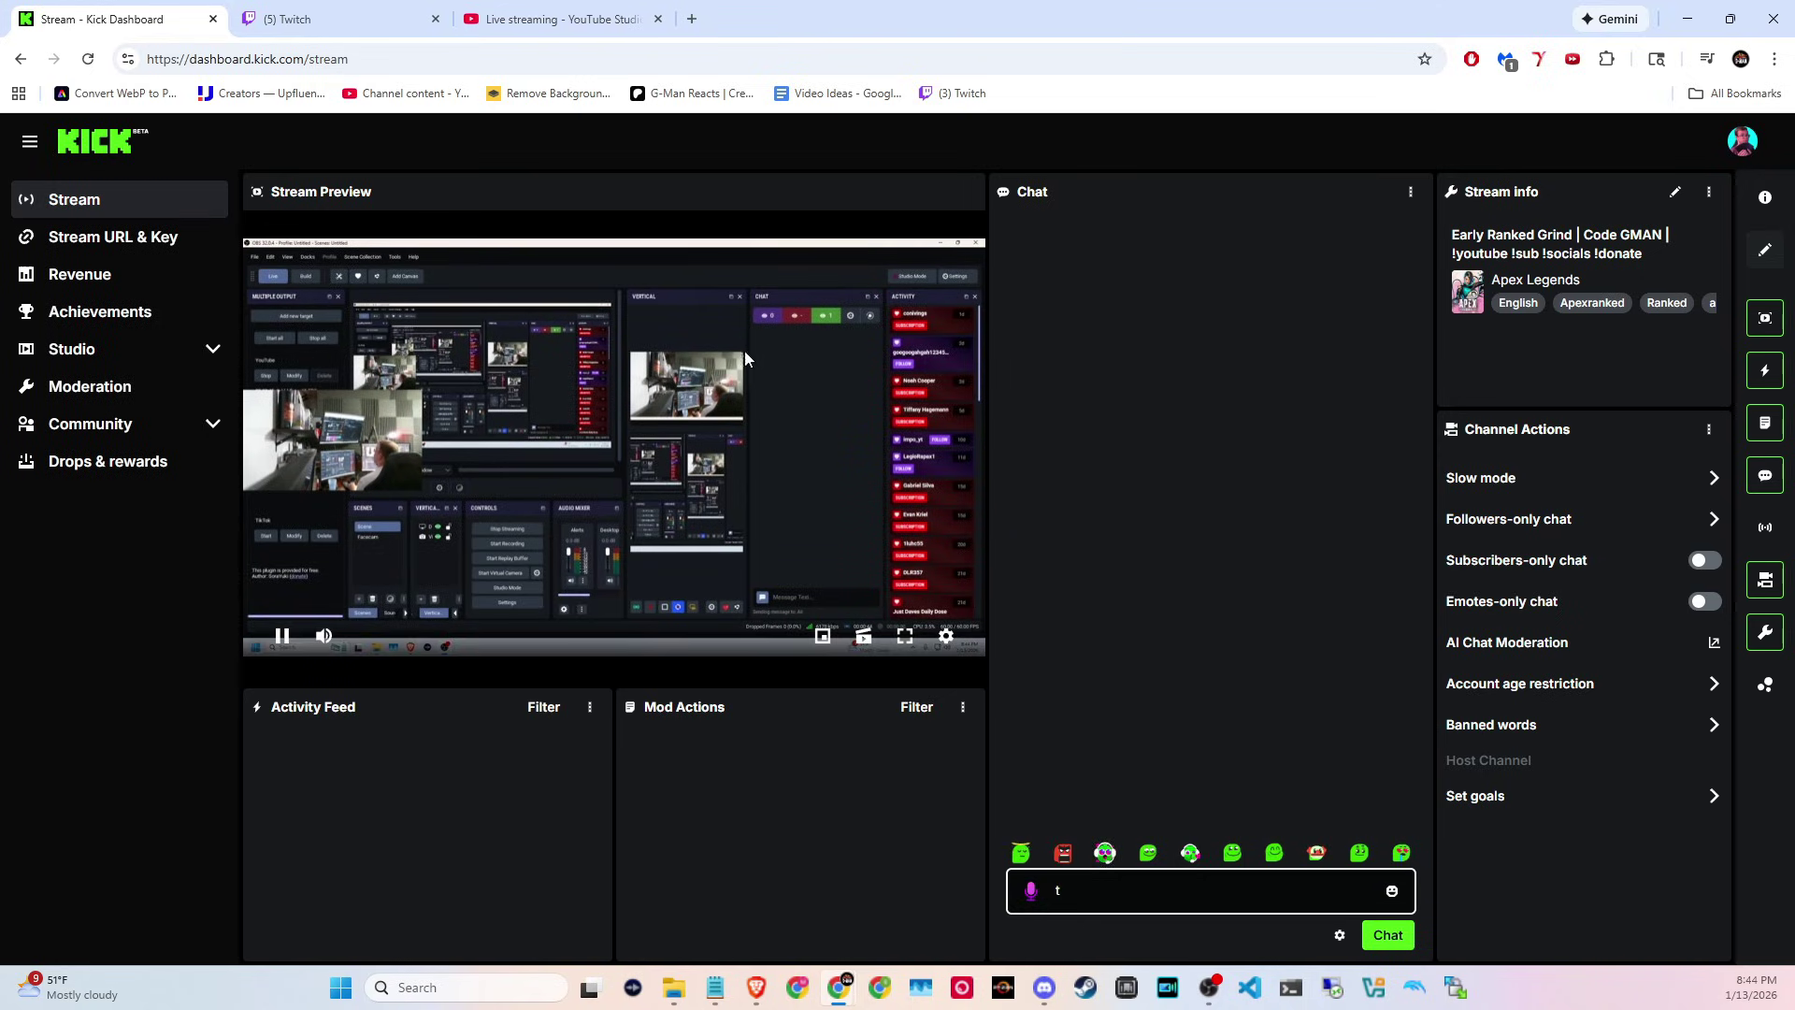
{"action": "key", "text": "ctrl+2"}
{"action": "key", "text": "ctrl+3"}
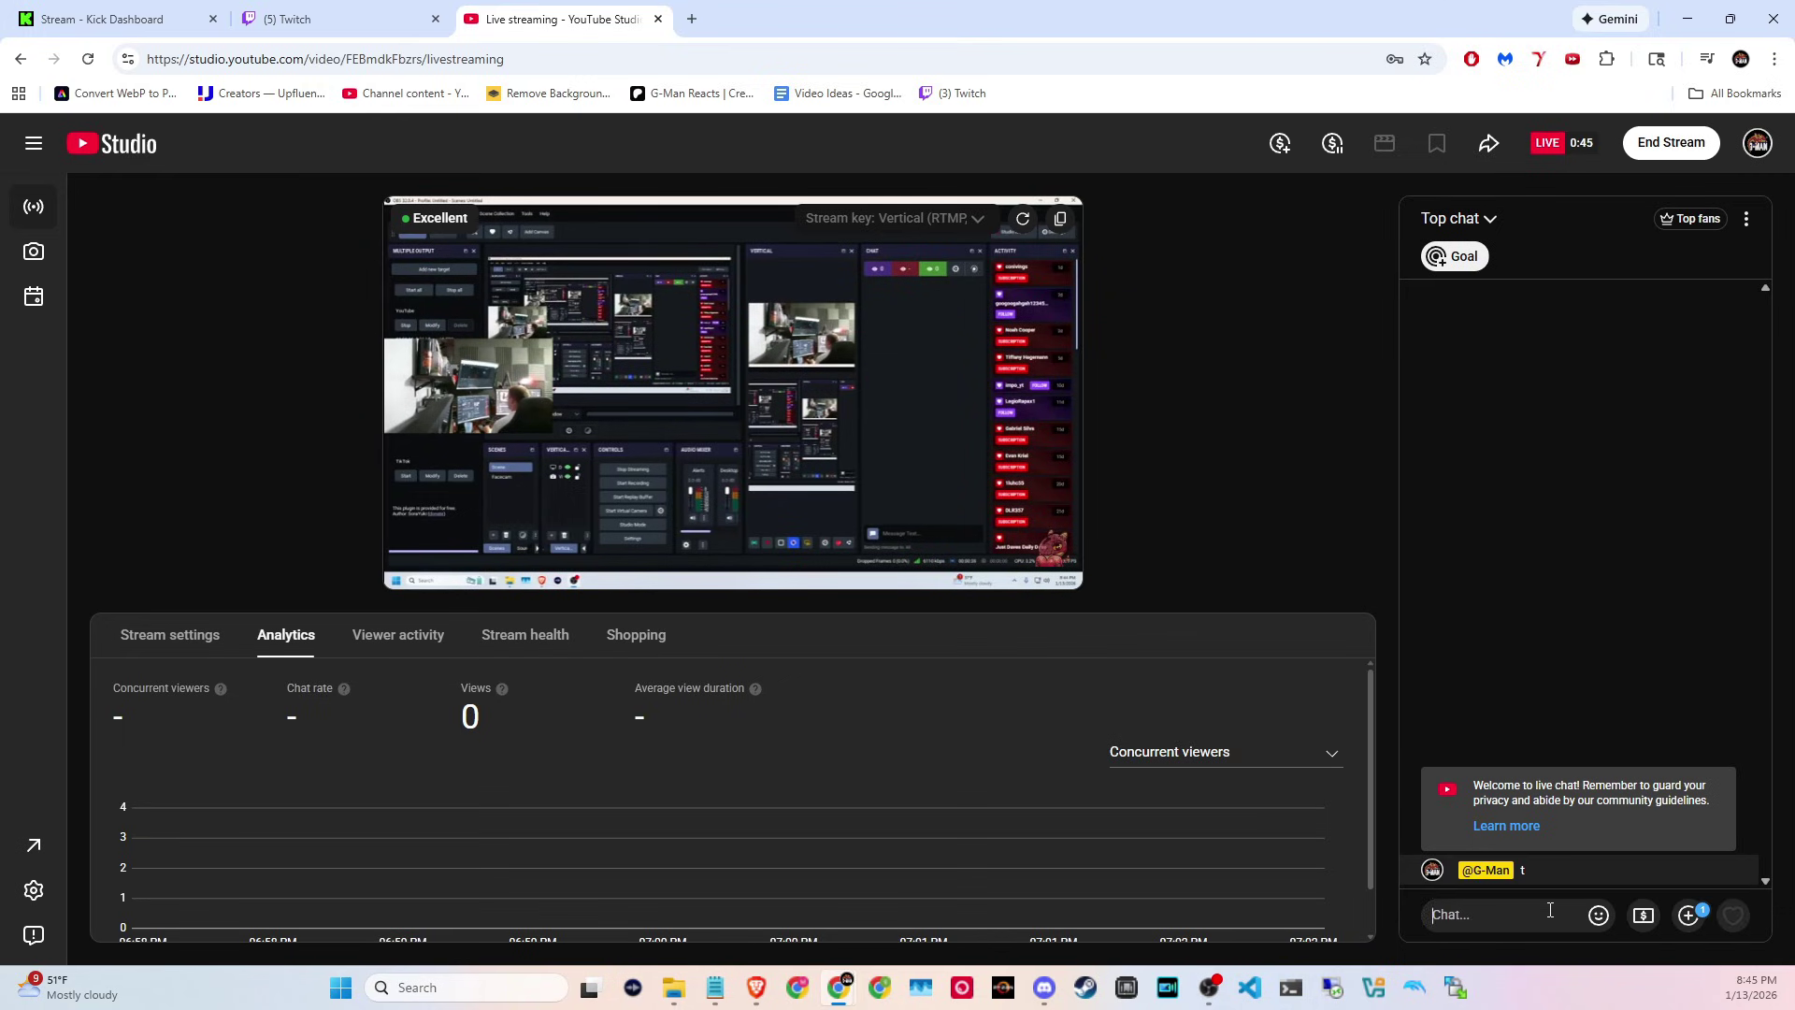